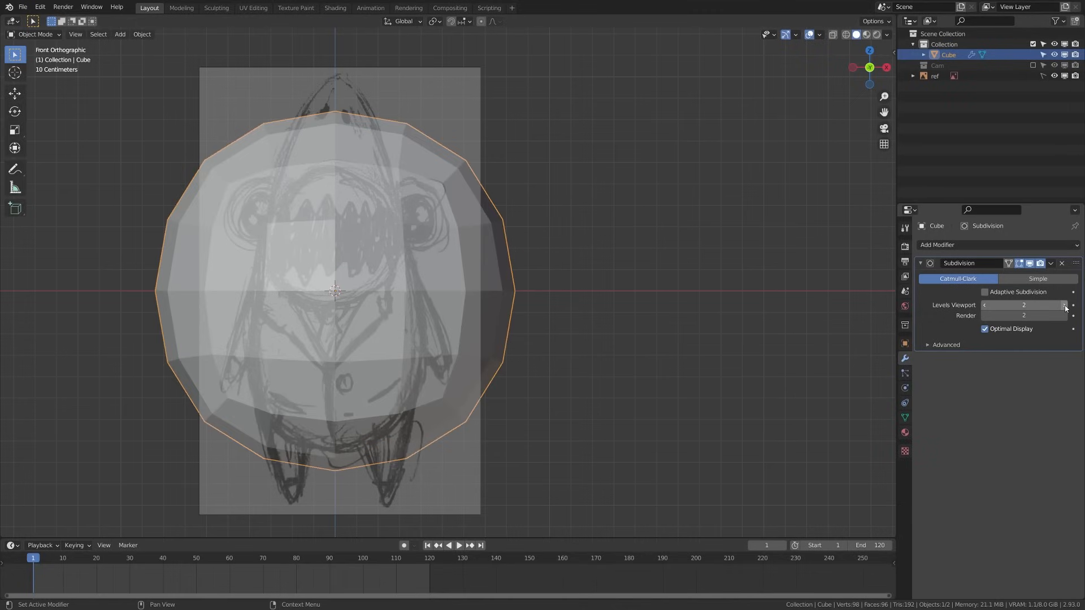
left_click(1065, 306)
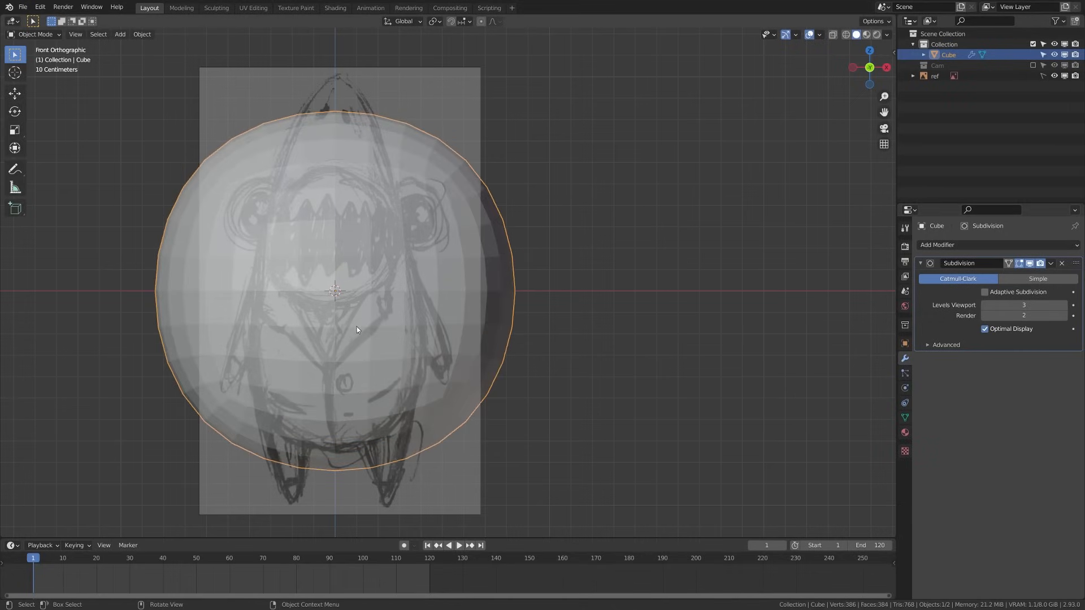
Raise viewport subdivision to level 3, then shrink the cube and lower it vertically
key("Tab")
key("s")
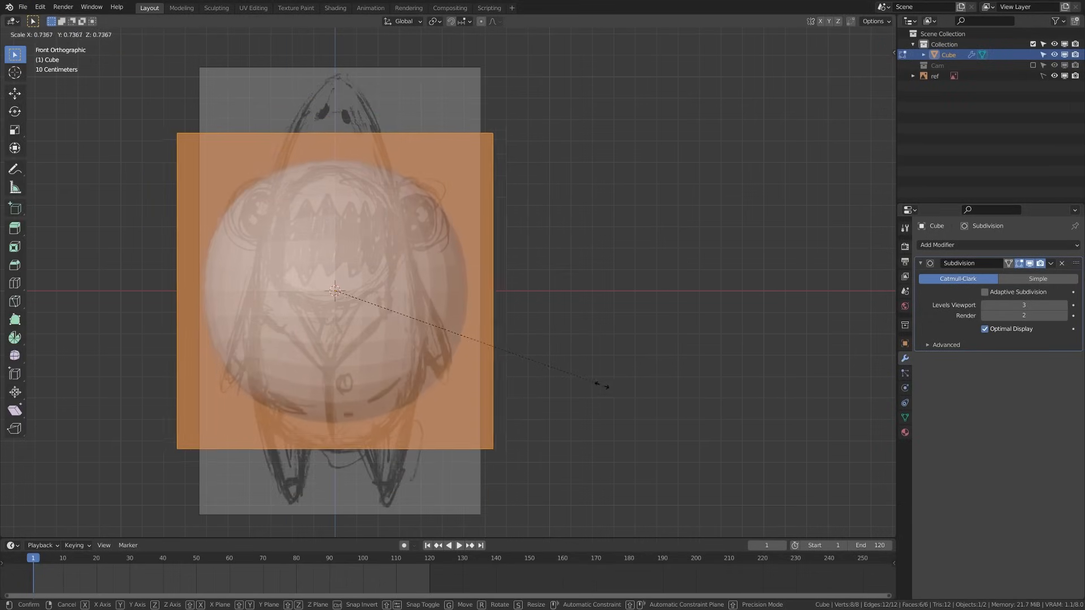
left_click(523, 353)
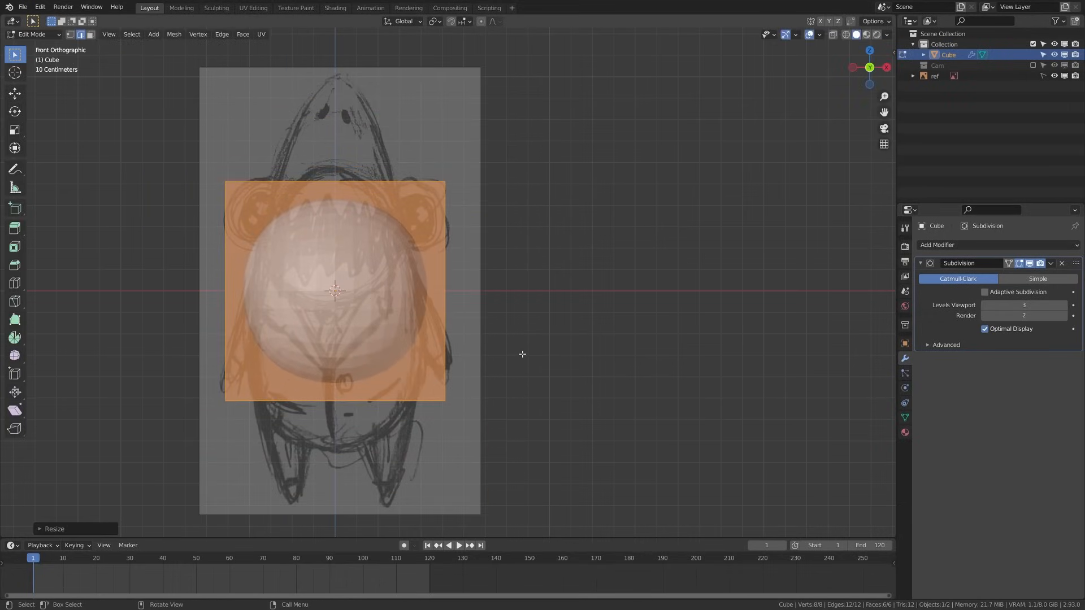
key("g")
key("z")
left_click(537, 421)
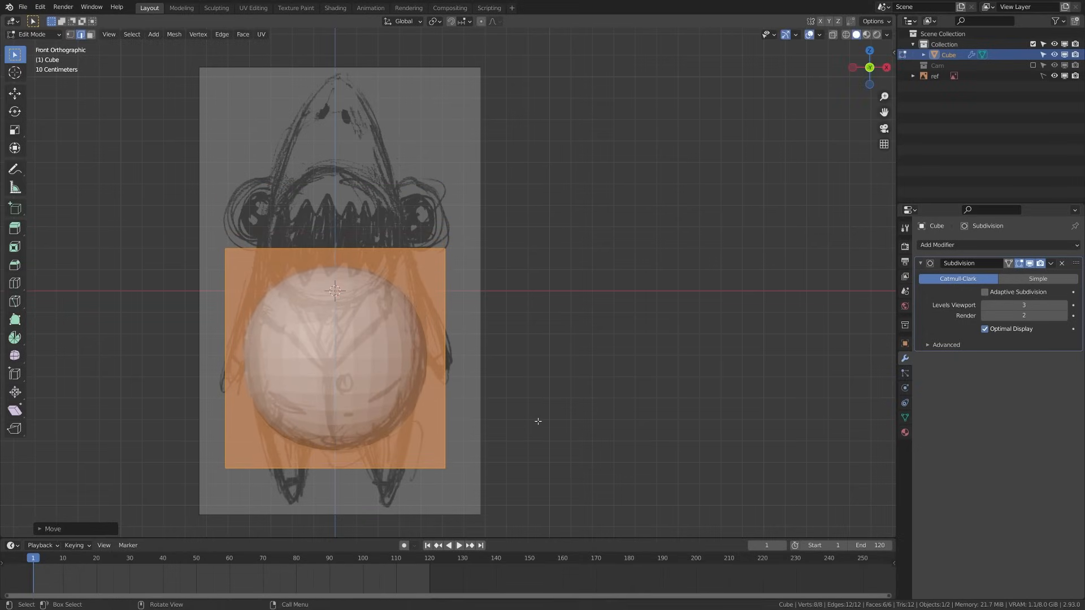
Raise the top vertices along Z to the sketch's head, forming a tall capsule
left_click(537, 421)
middle_click_drag(347, 307, 369, 351, "shift")
key("1")
key("z")
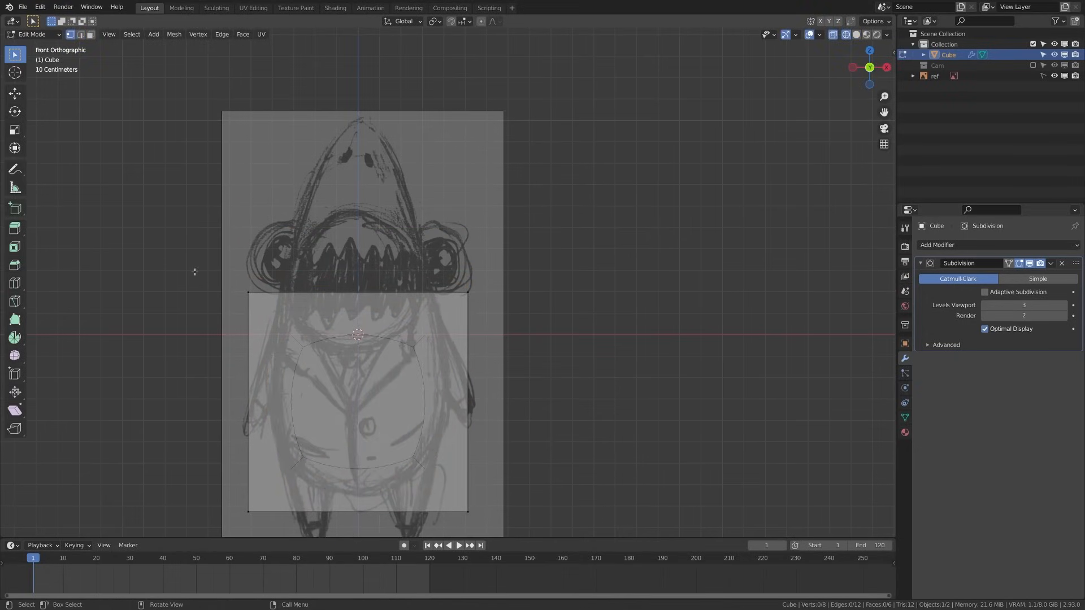
left_click_drag(194, 272, 588, 332)
key("g")
key("z")
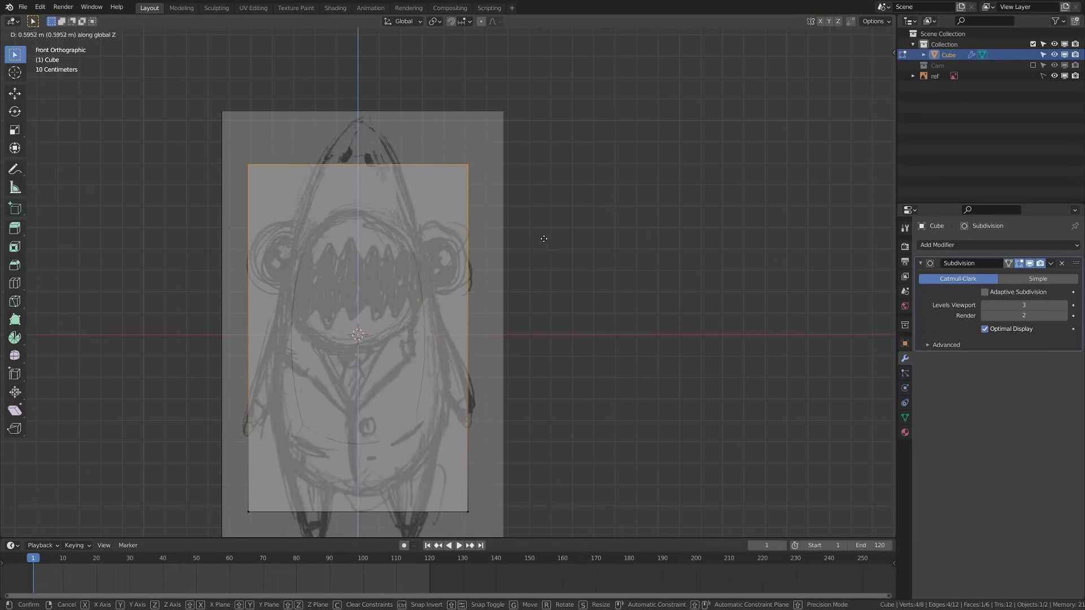
left_click(553, 206)
left_click(552, 207)
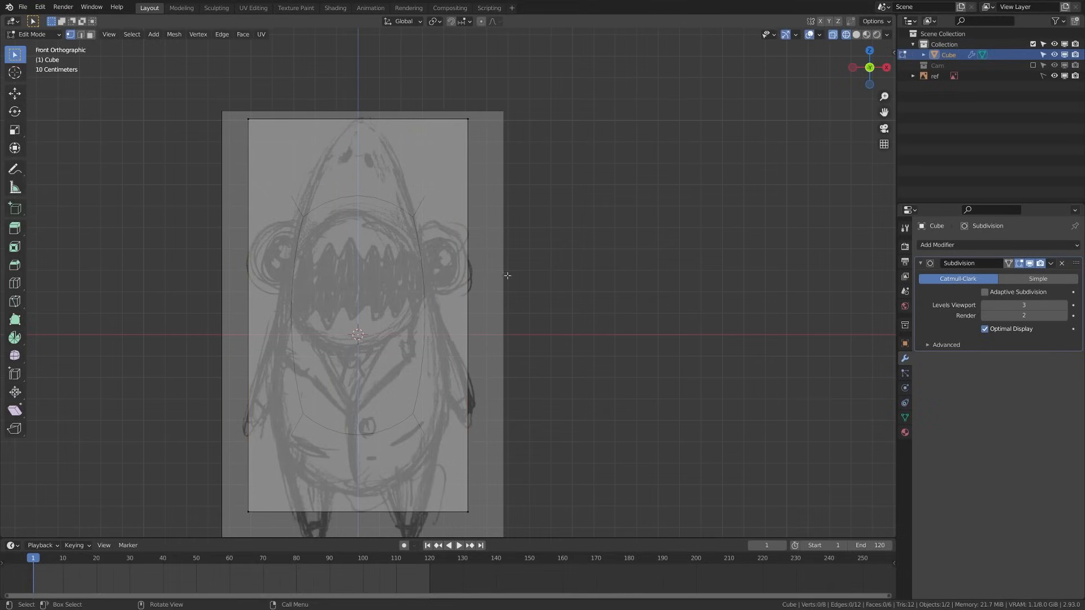
key("z")
key("ctrl+r")
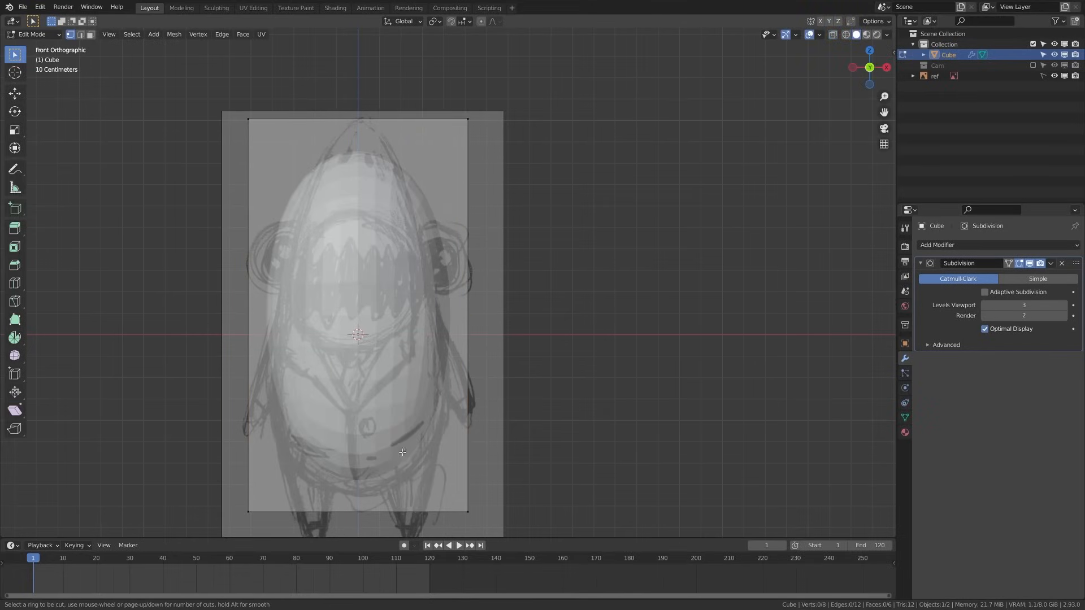
Add a horizontal edge loop across the middle of the body
left_click(262, 339)
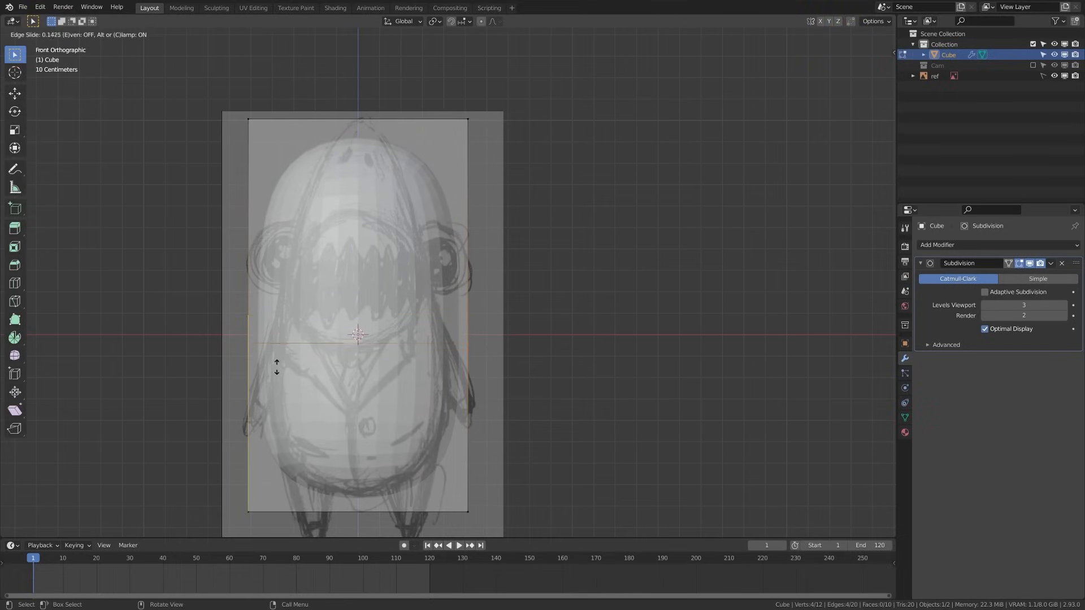
left_click(272, 339)
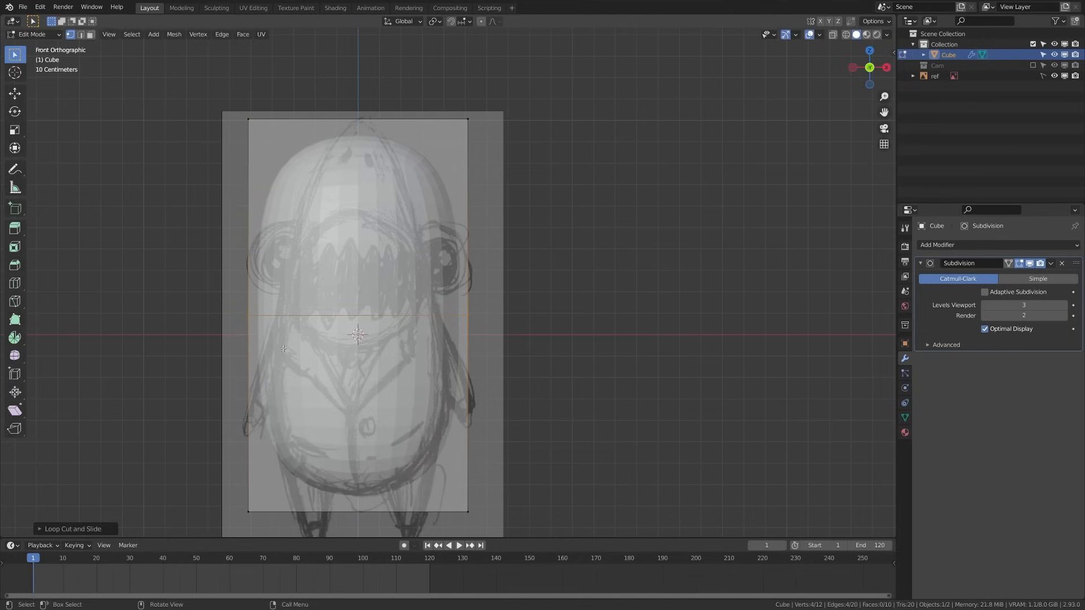
left_click(487, 420)
middle_click_drag(487, 420, 402, 342, "shift")
Select the front and back bottom vertices and scale the bottom edge narrower
left_click_drag(104, 406, 567, 468)
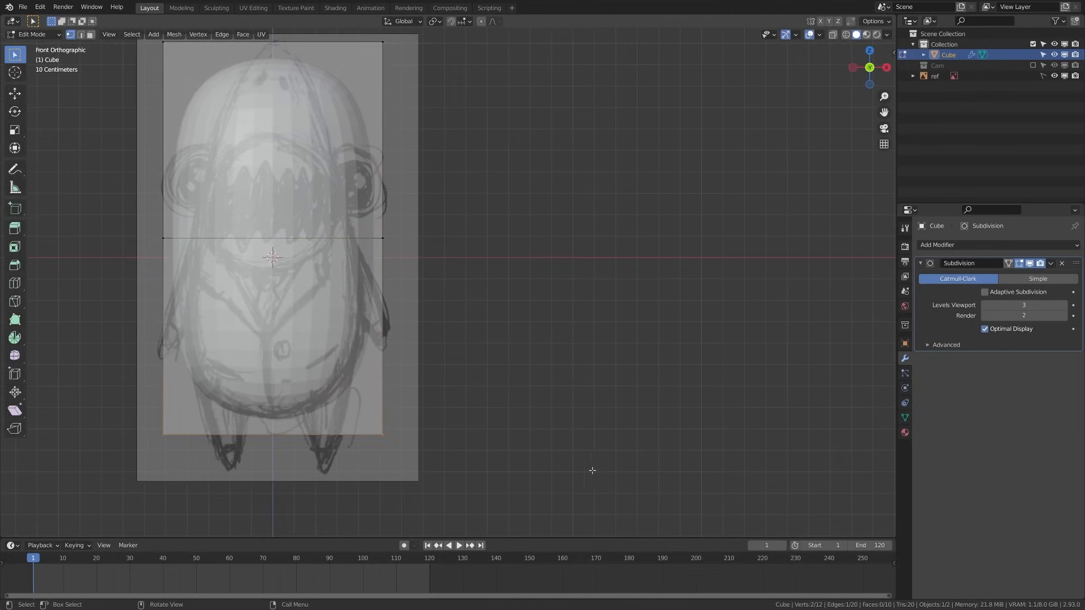
key("z")
left_click(656, 470)
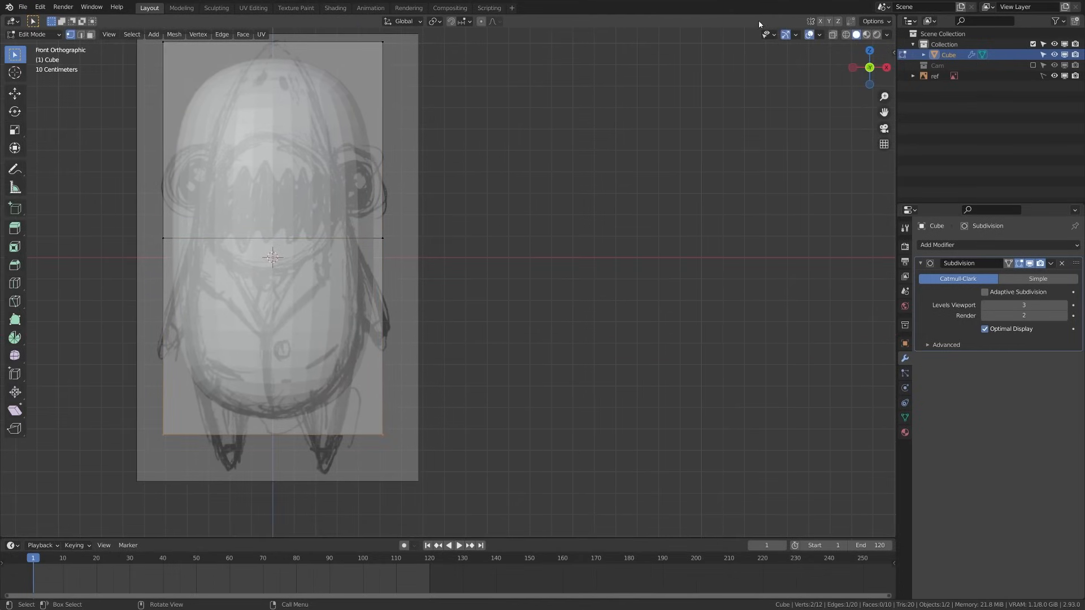
left_click(833, 35)
left_click_drag(88, 399, 444, 493)
key("s")
left_click(563, 436)
left_click(561, 435)
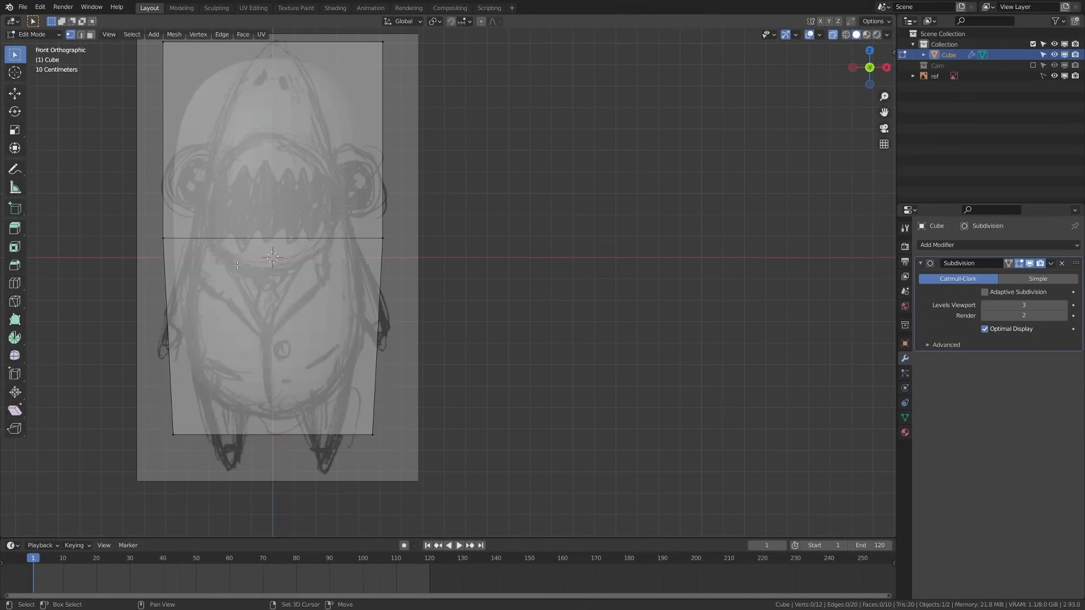
Scale the middle row of vertices narrower
middle_click_drag(148, 221, 177, 305, "shift")
left_click_drag(176, 304, 558, 368)
key("s")
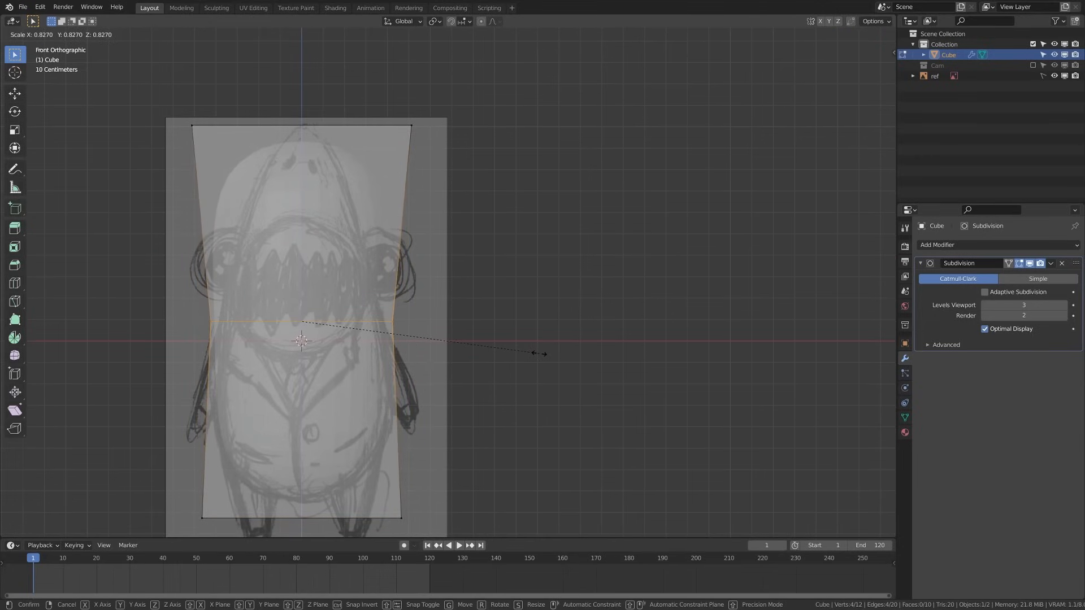
left_click(540, 357)
Narrow the top edge, raise it along Z, and slim it further
left_click_drag(133, 109, 594, 186)
key("s")
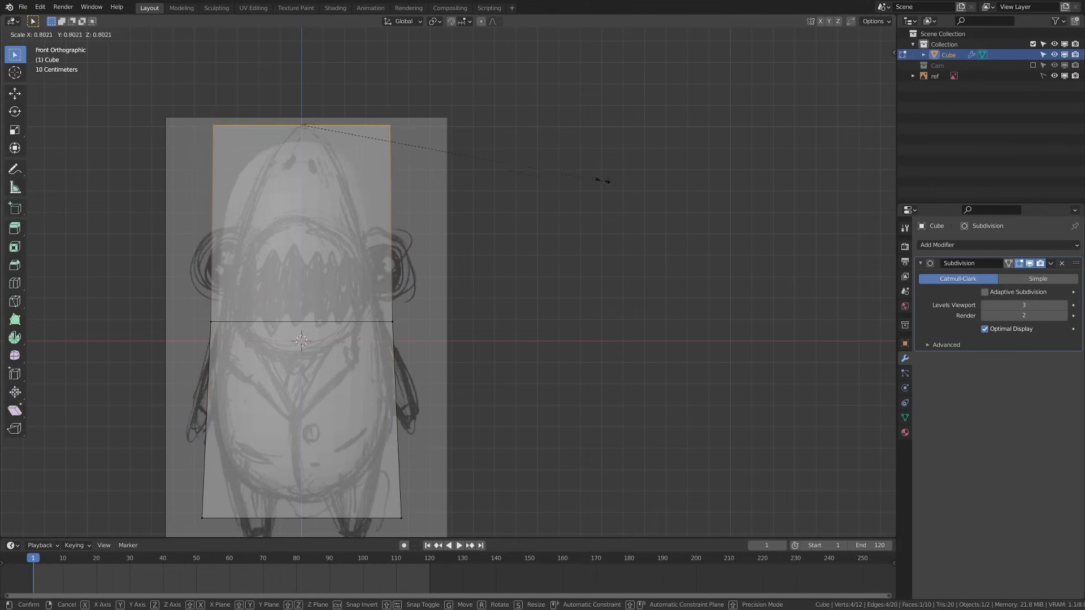
left_click(458, 133)
key("g")
key("z")
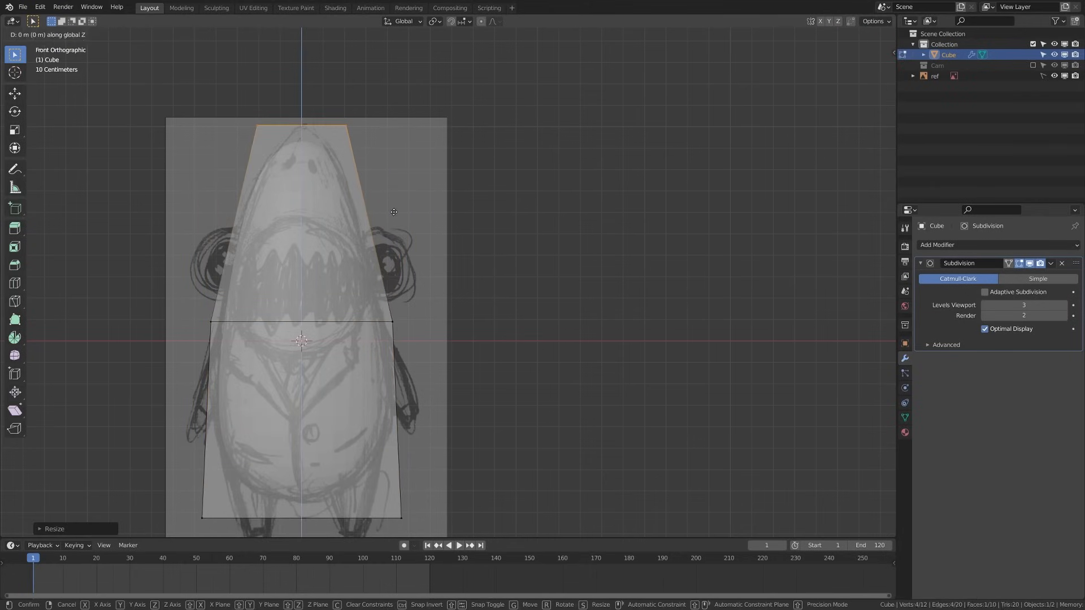
left_click(634, 194)
key("s")
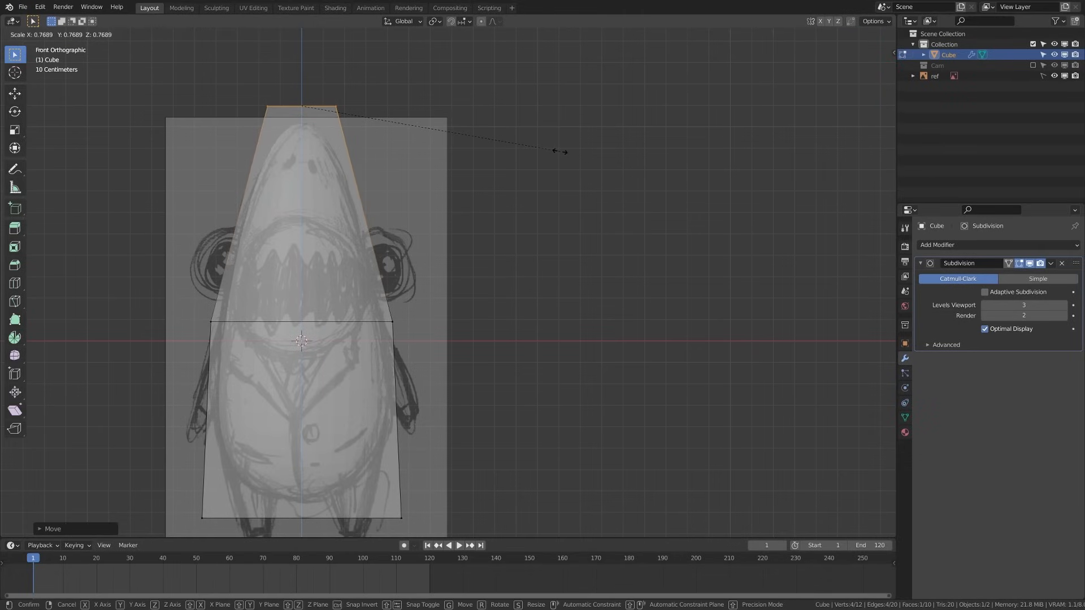
left_click(570, 157)
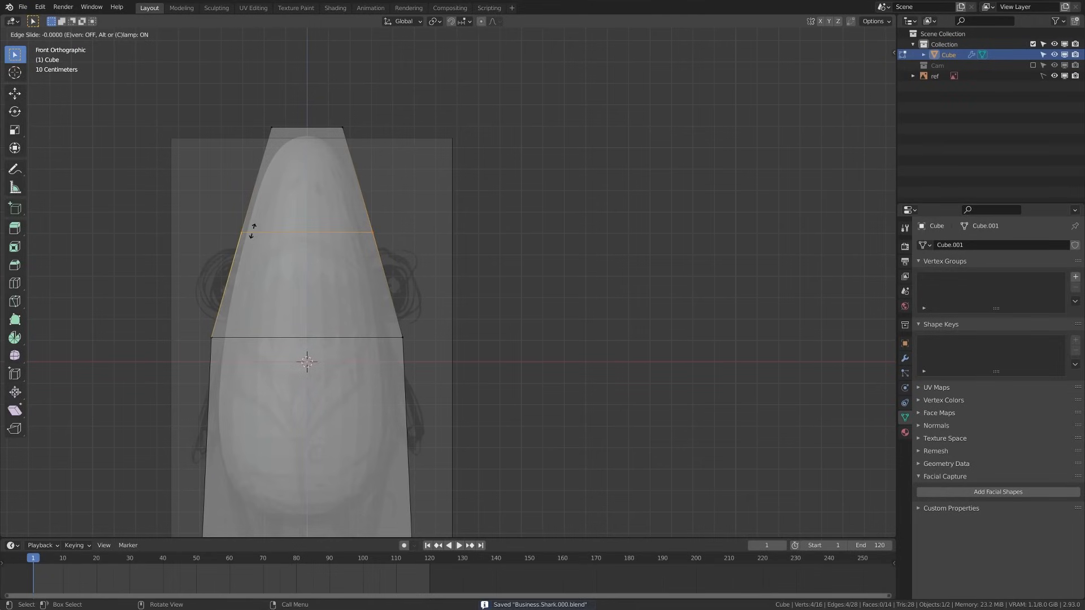
Narrow the top edge once more and scale the bottom edge narrower
key("s")
left_click(502, 165)
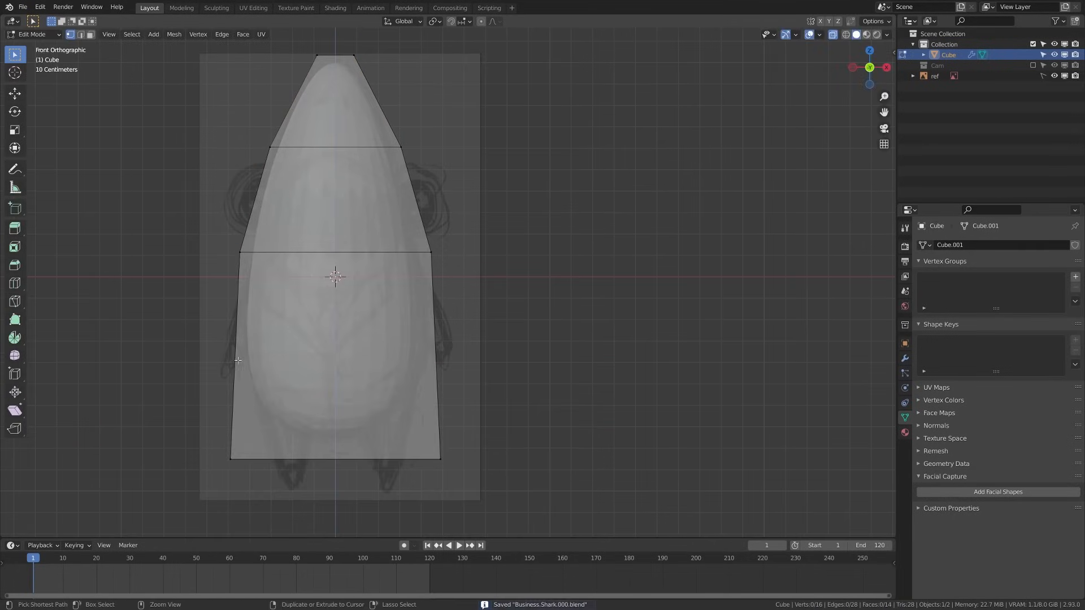
key("s")
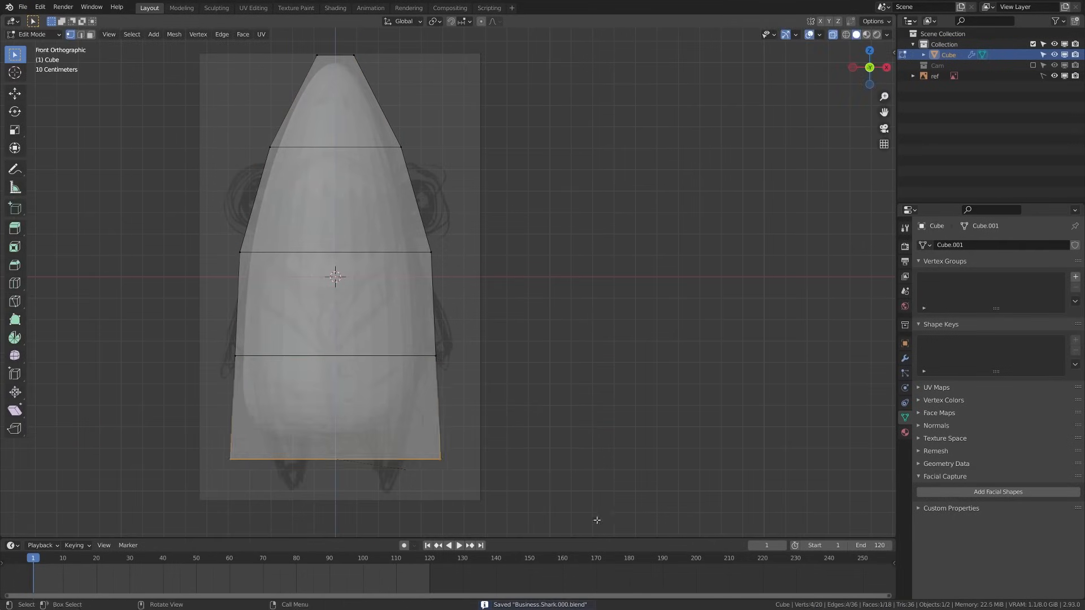
left_click(492, 520)
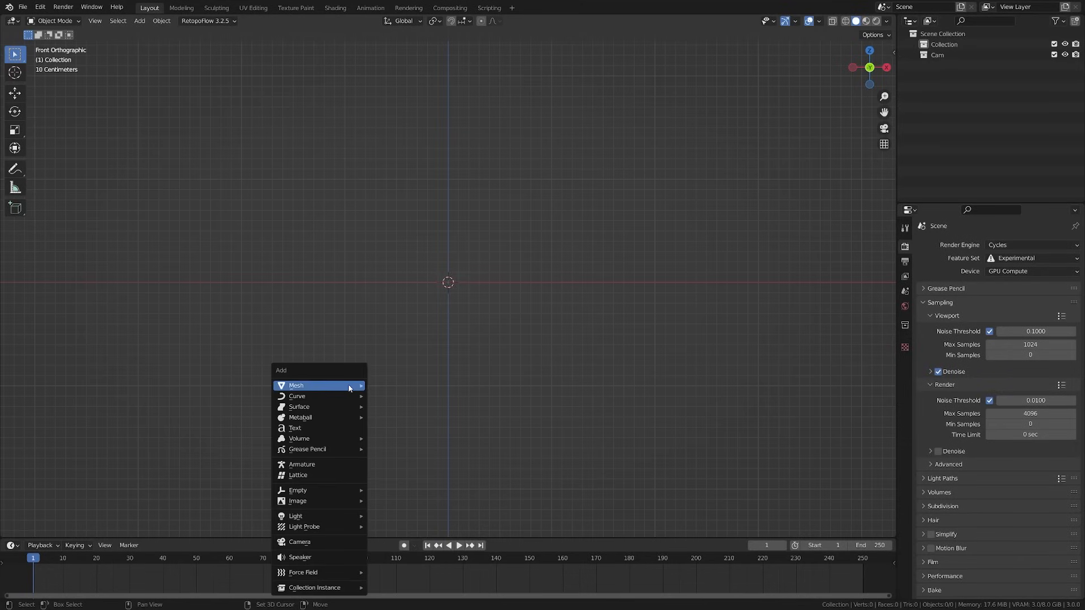
Add a Round Cube and apply the Quadsphere operator preset to make a ball
mouse_move(350, 387)
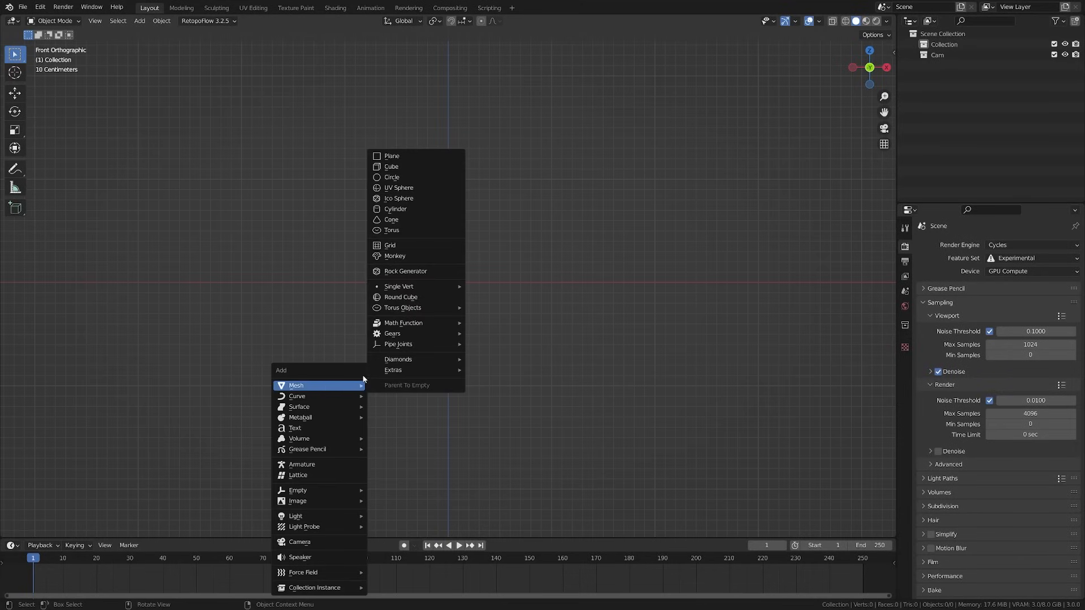
left_click(408, 300)
left_click(105, 530)
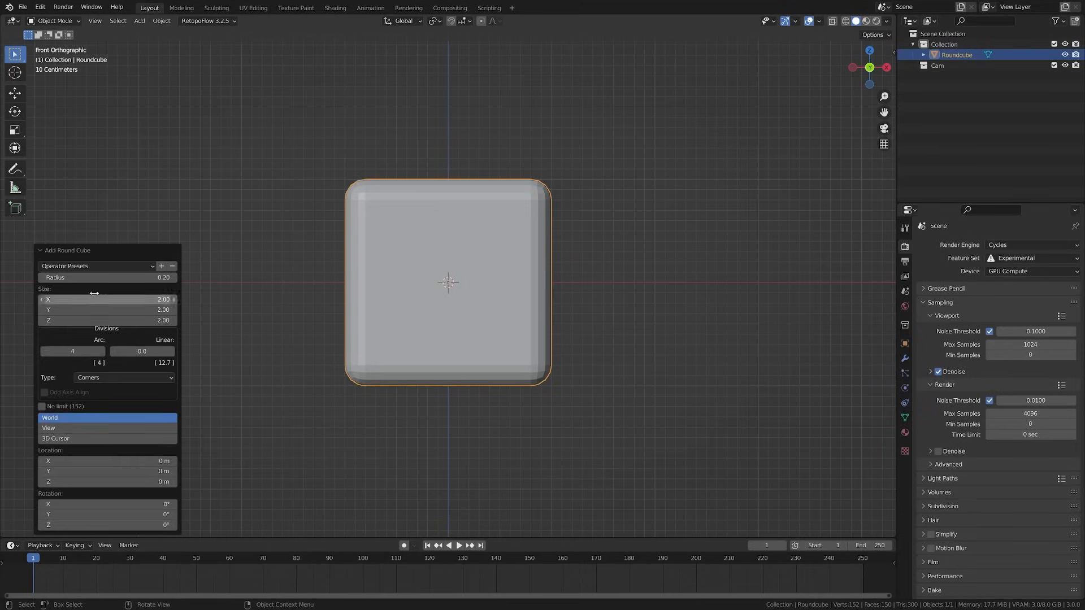
left_click(96, 266)
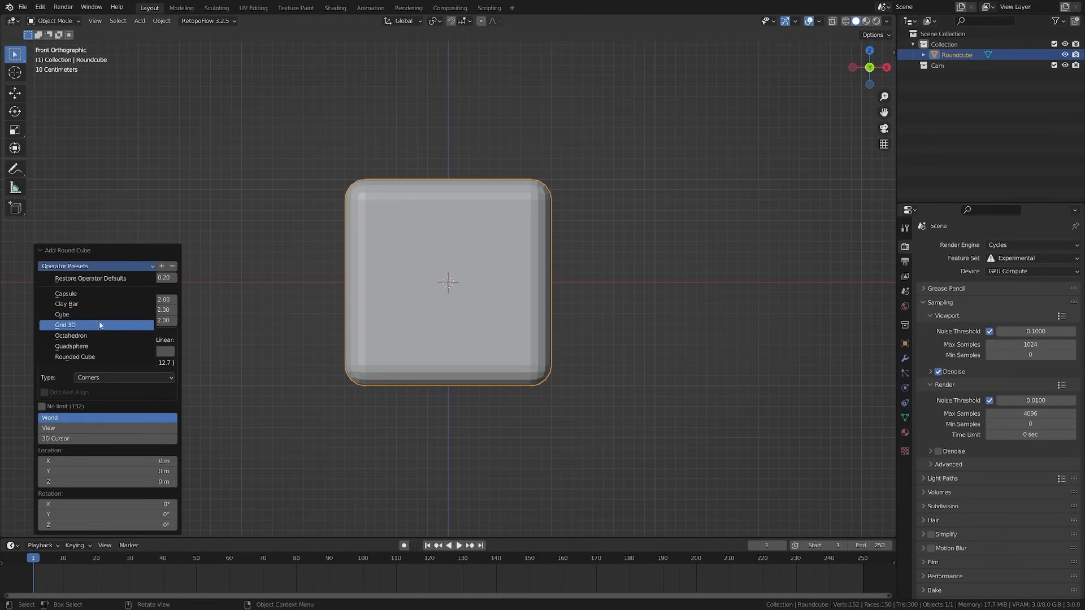
left_click(97, 346)
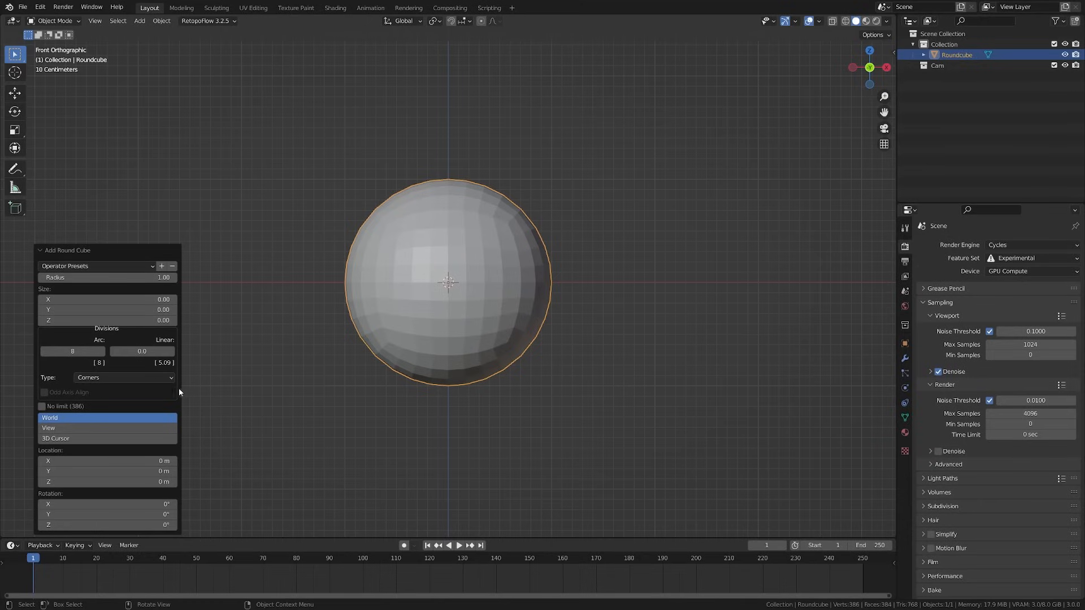
left_click(318, 407)
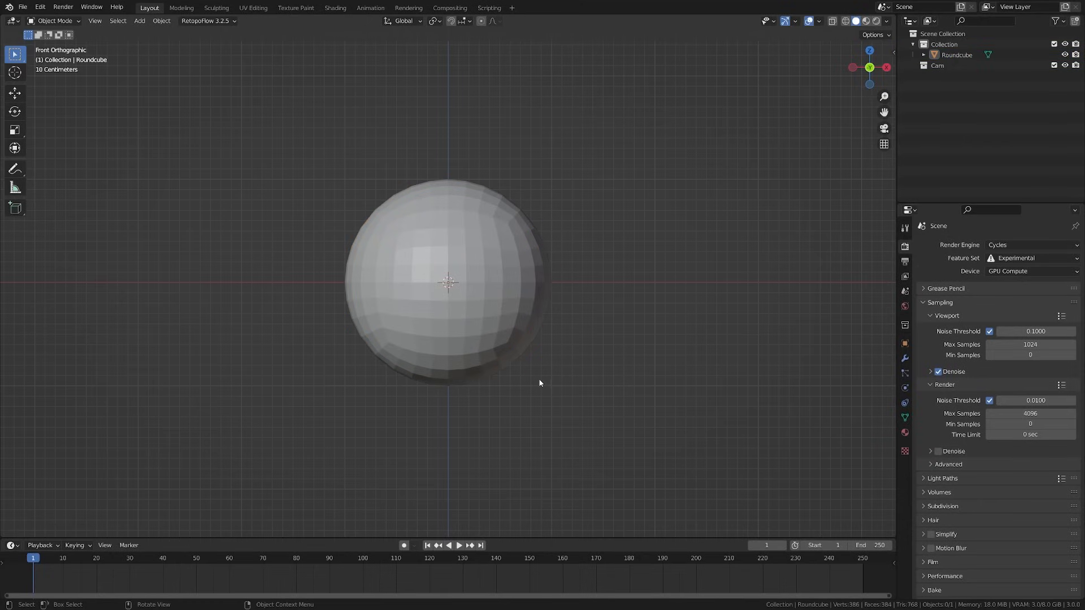
scroll(543, 362, "down", 1)
middle_click_drag(545, 339, 493, 392, "shift")
In Edit Mode, select the right half of the ball's vertices from side view
left_click(461, 354)
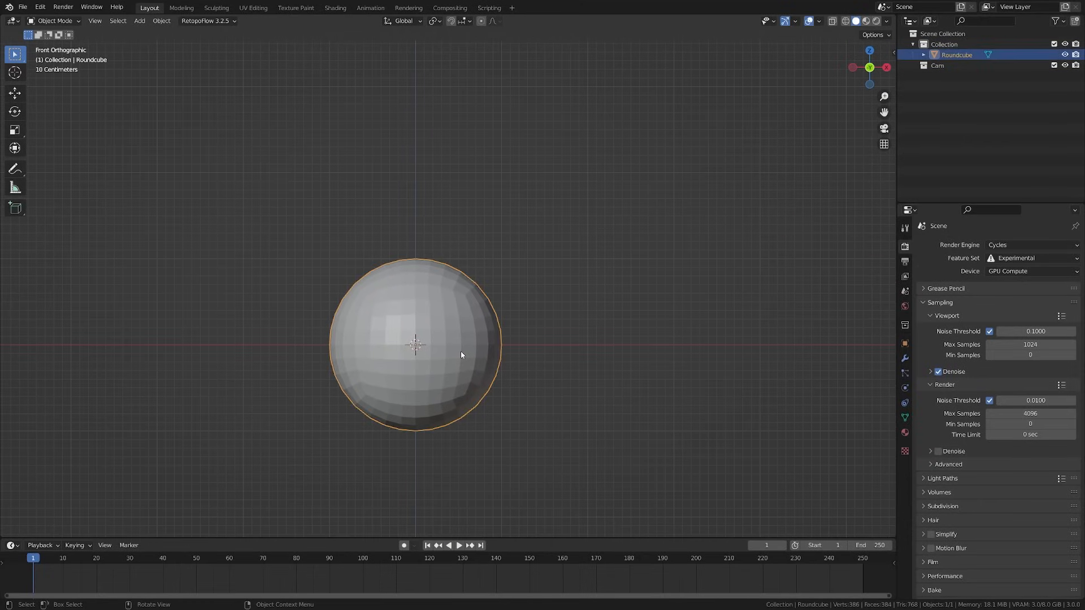
key("ctrl+Tab")
key("KP_3")
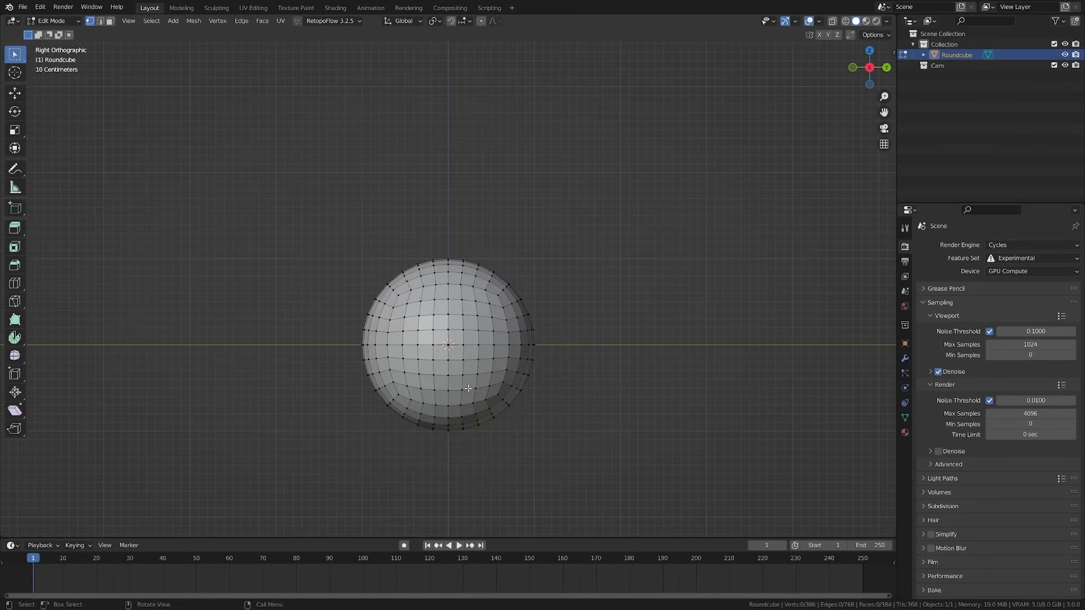
key("shift+z")
key("2")
left_click(448, 367, "alt")
key("1")
left_click_drag(550, 230, 441, 452)
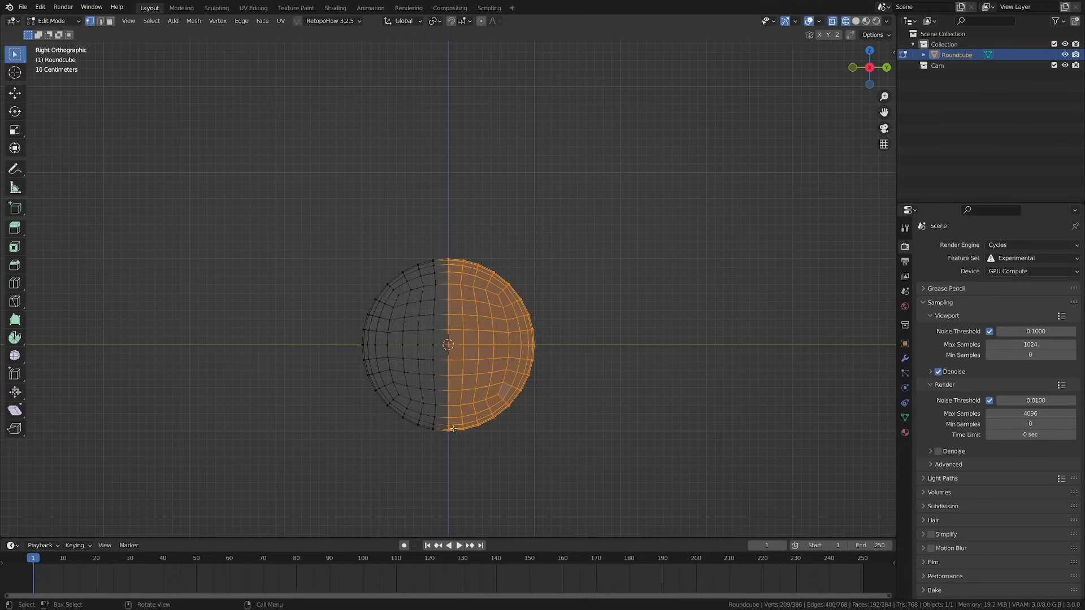
key("shift+z")
Inset the selected half with outward depth to form a rim, then view from front
middle_click_drag(525, 429, 499, 421)
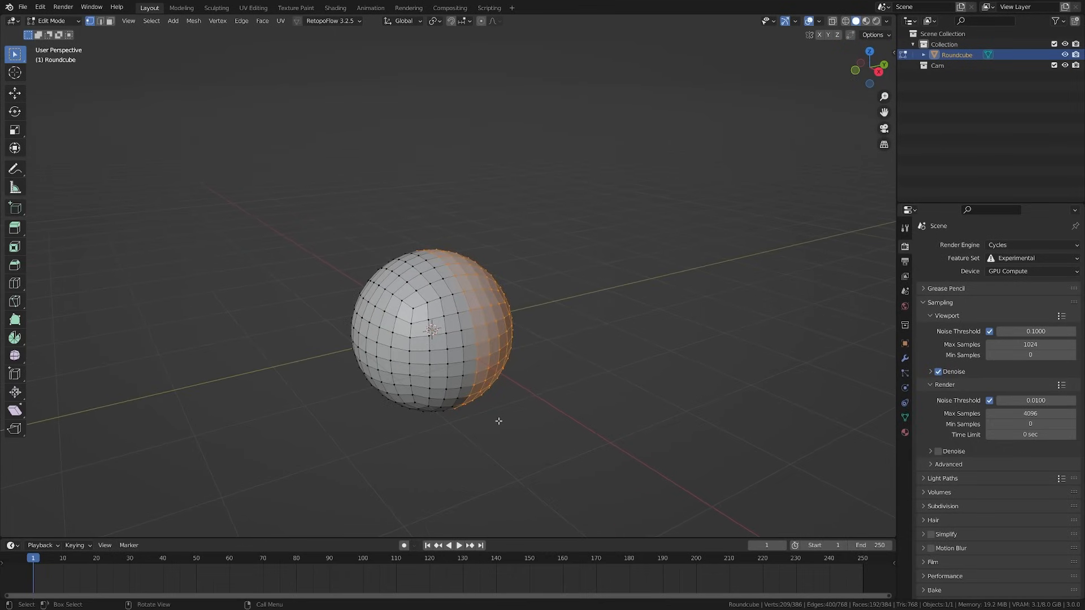
key("i")
key("ctrl")
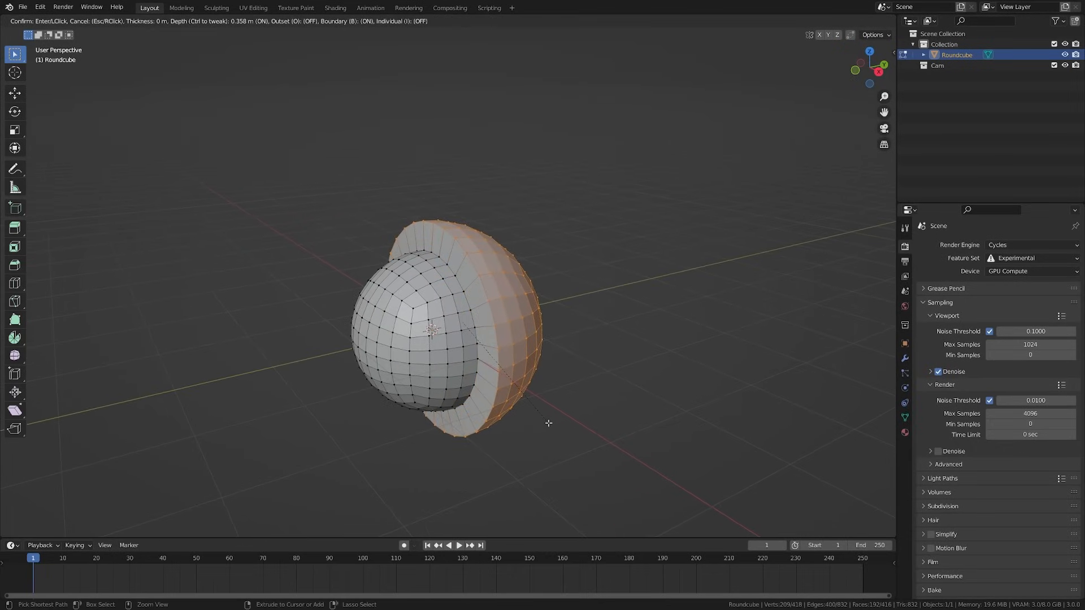
left_click(549, 422)
key("alt+a")
key("KP_1")
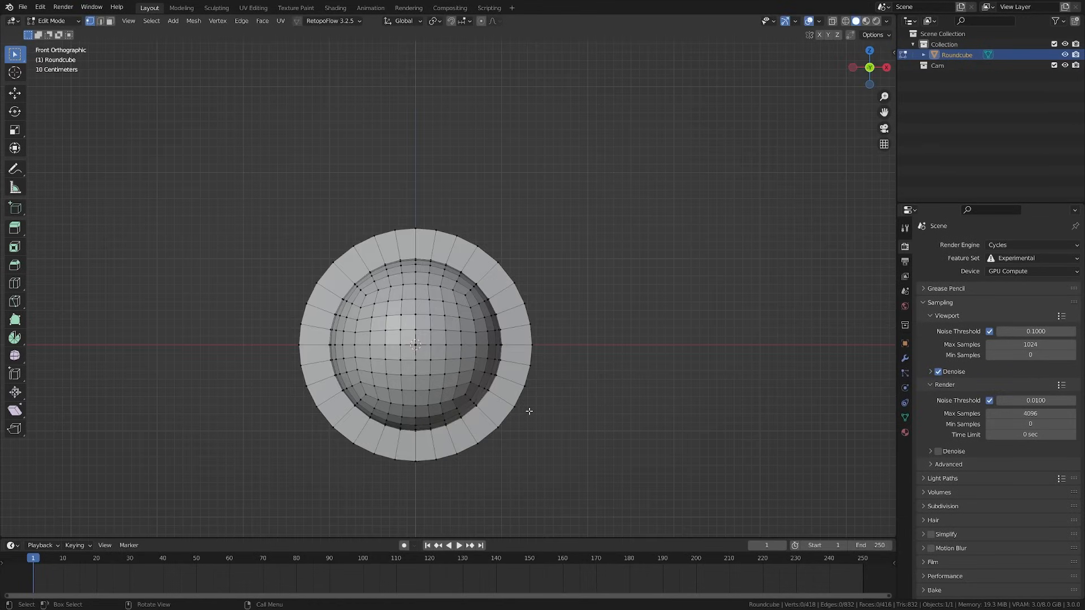
scroll(456, 400, "down", 3)
Add a Round Cube with 6 arc divisions and shrink it small
scroll(456, 400, "up", 3)
key("shift+a")
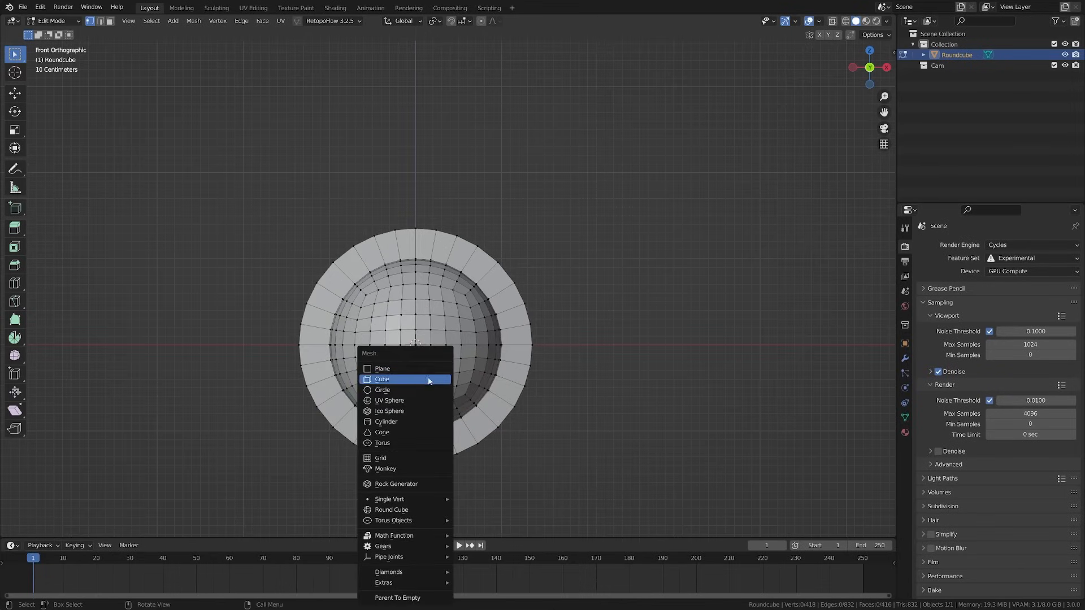
left_click(416, 510)
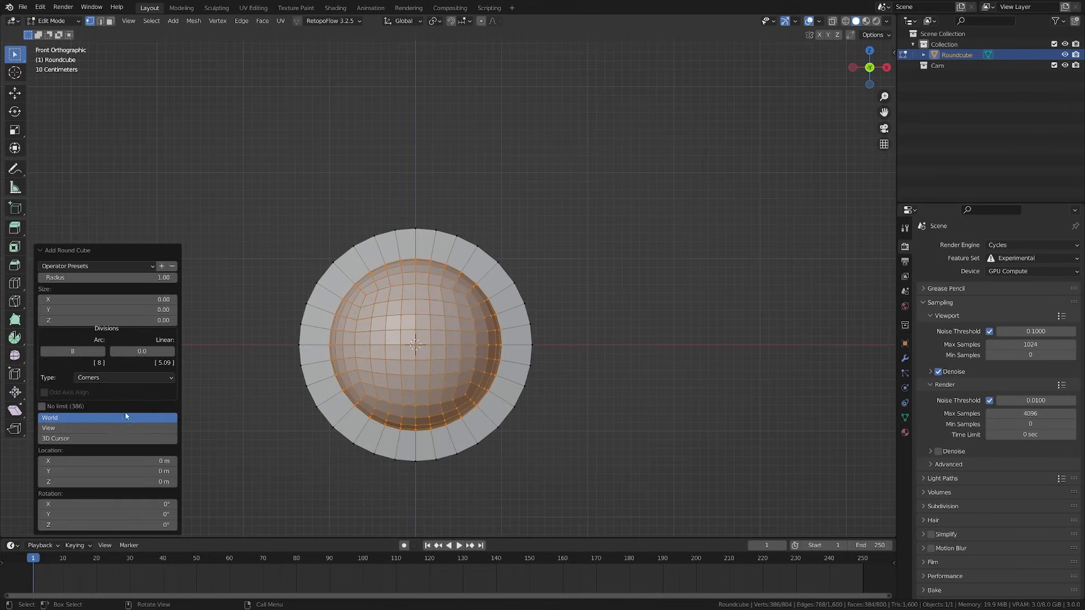
left_click(72, 351)
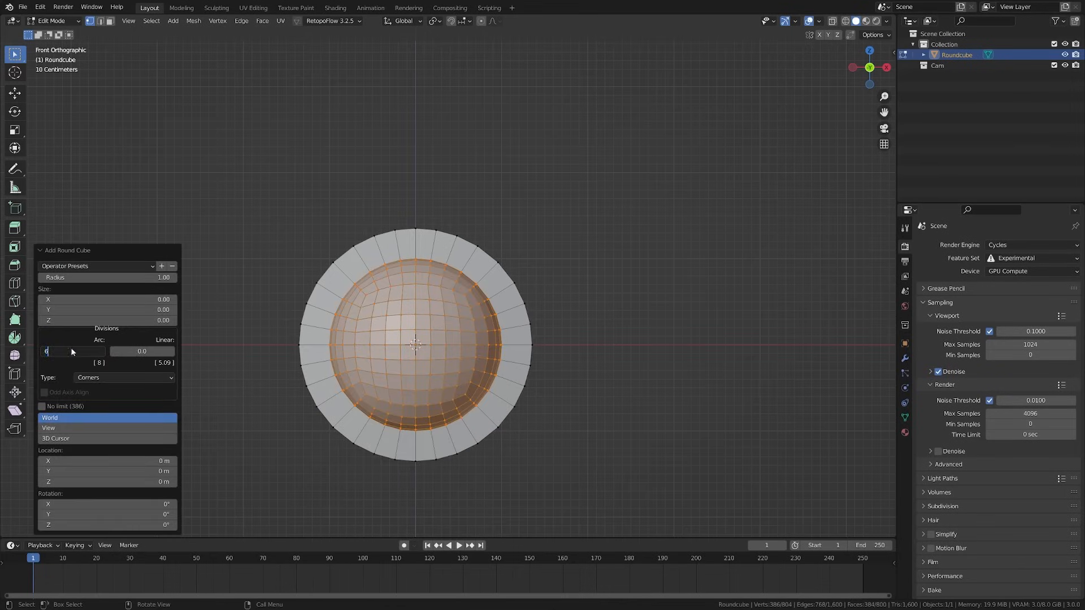
key("Return")
key("s")
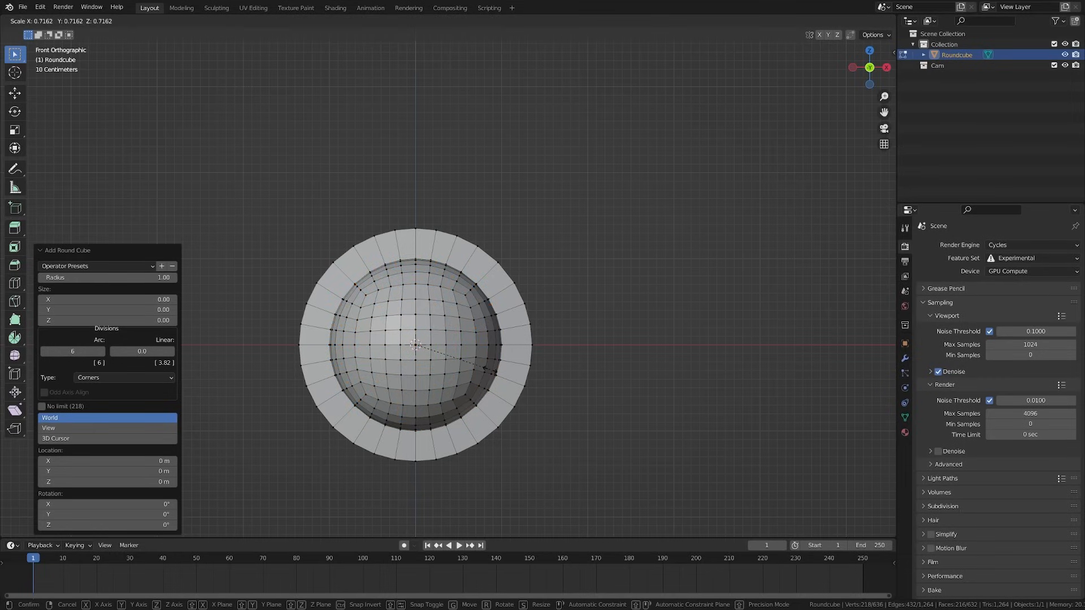
left_click(476, 367)
key("alt+z")
key("s")
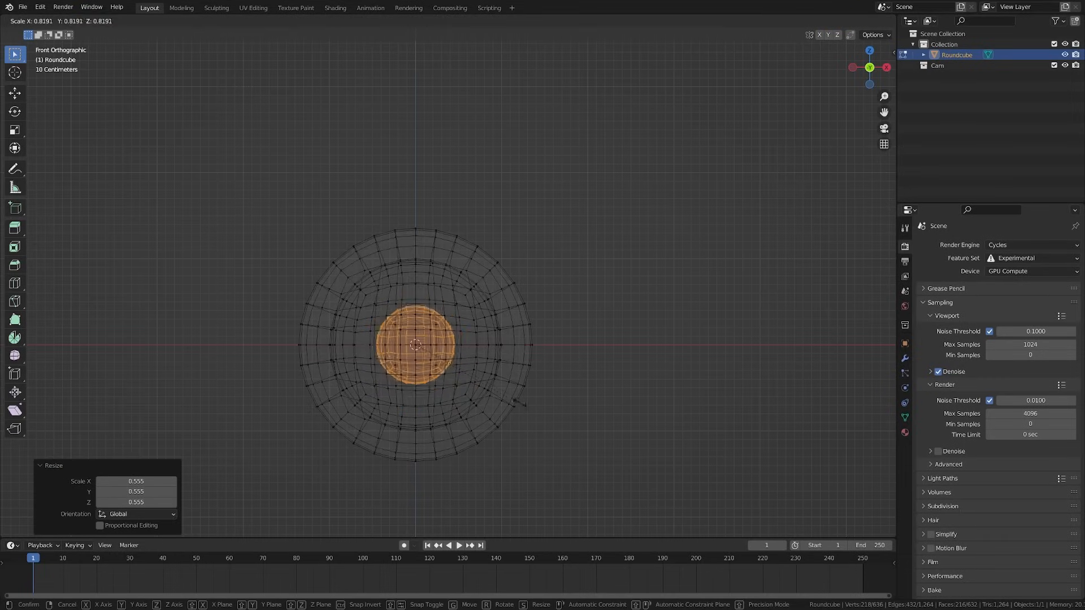
left_click(497, 395)
Move the small sphere aside and delete half its vertices, leaving a half-sphere
key("KP_3")
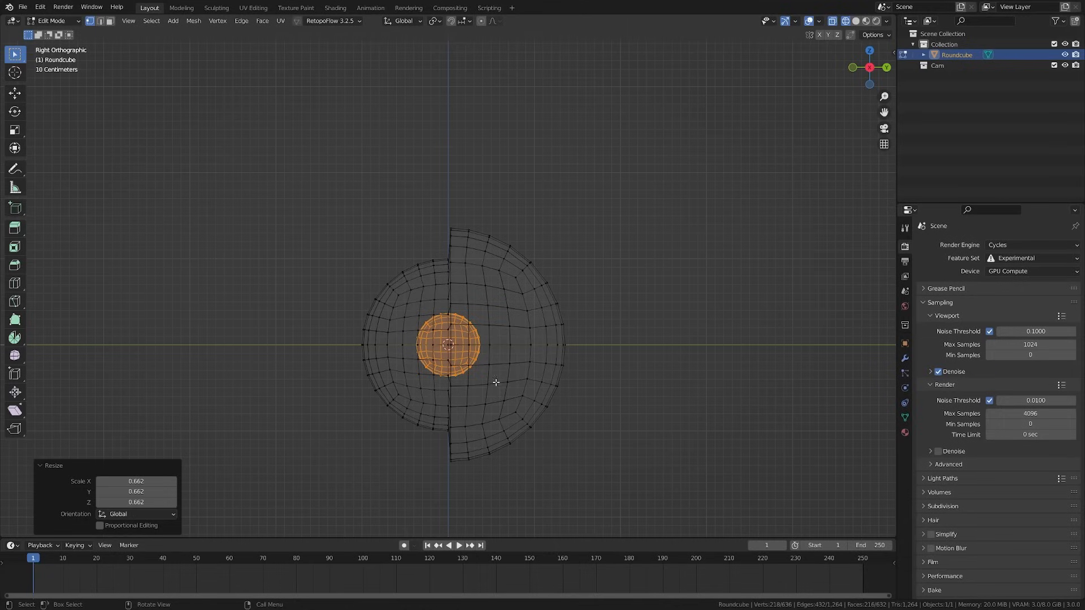
key("g")
left_click(333, 373)
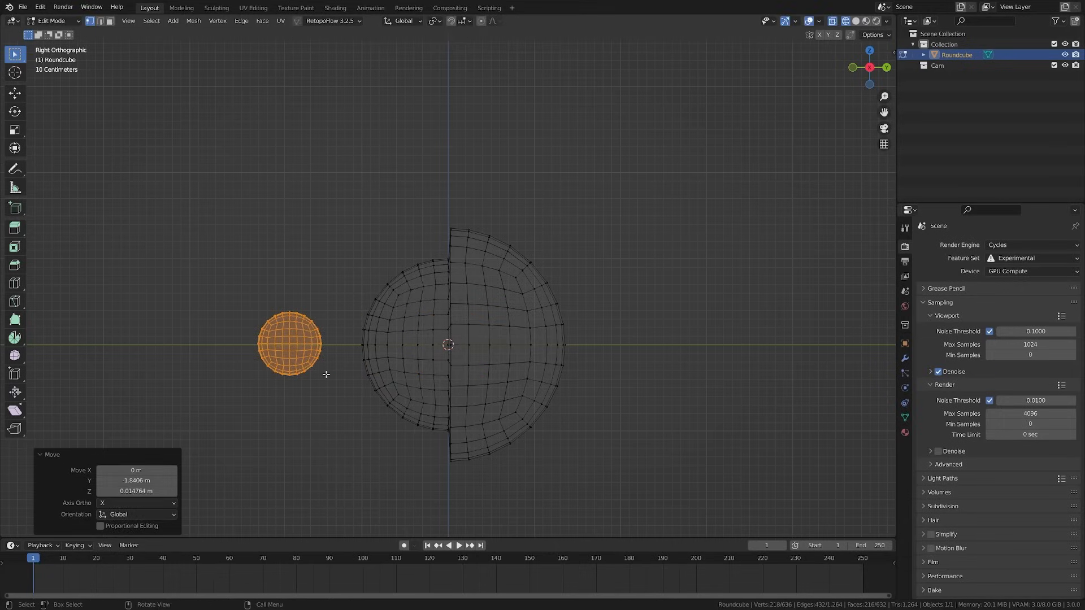
key("alt+a")
left_click_drag(339, 300, 297, 392)
key("x")
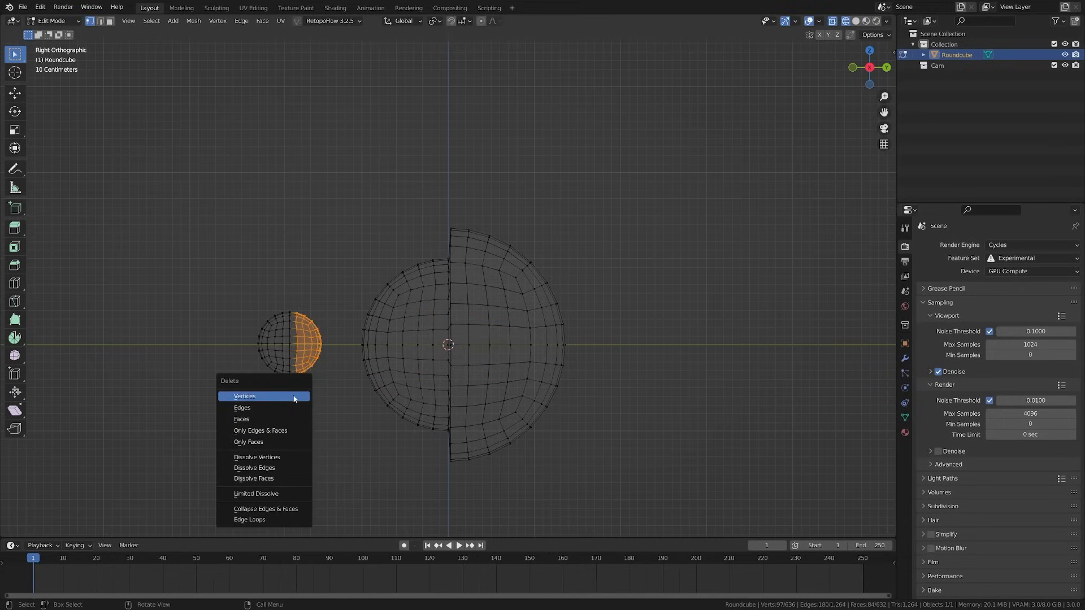
left_click(294, 395)
left_click_drag(219, 274, 316, 414)
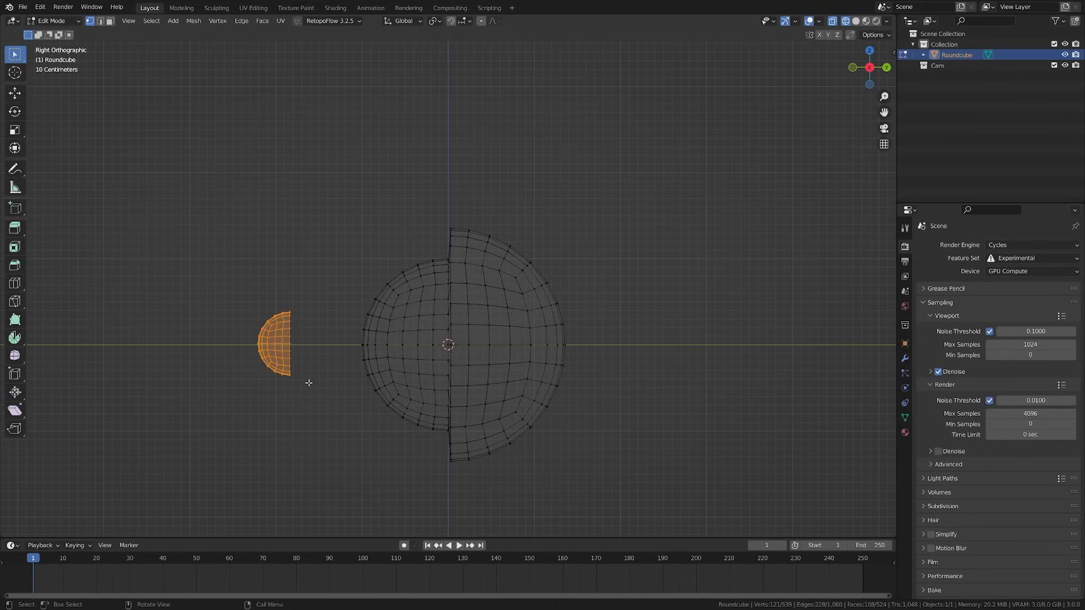
Place the half-sphere on the upper right of the eyeball
key("g")
left_click(397, 344)
key("t")
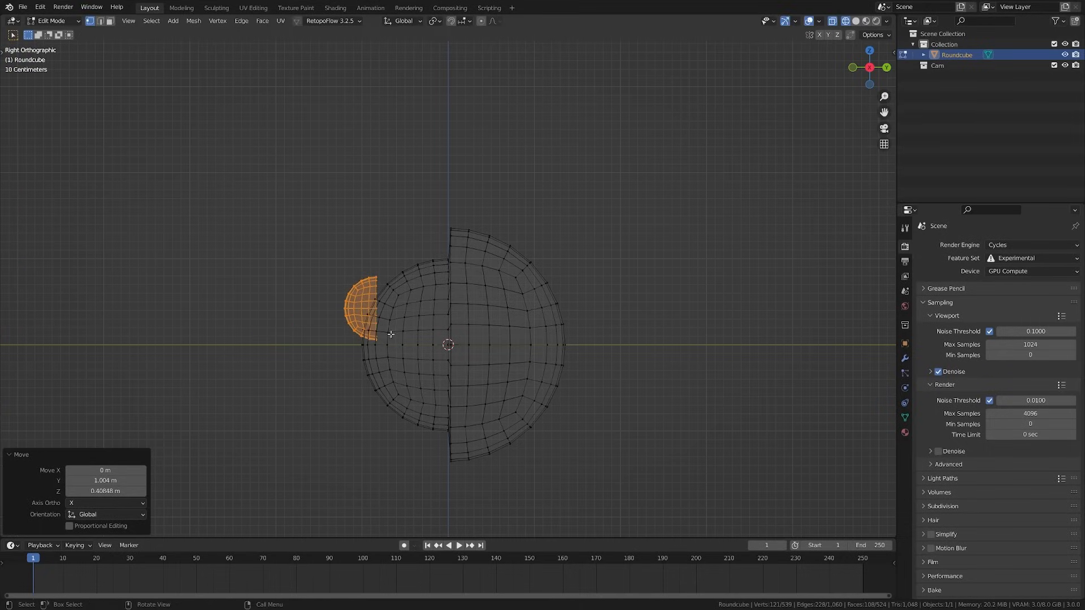
key("KP_1")
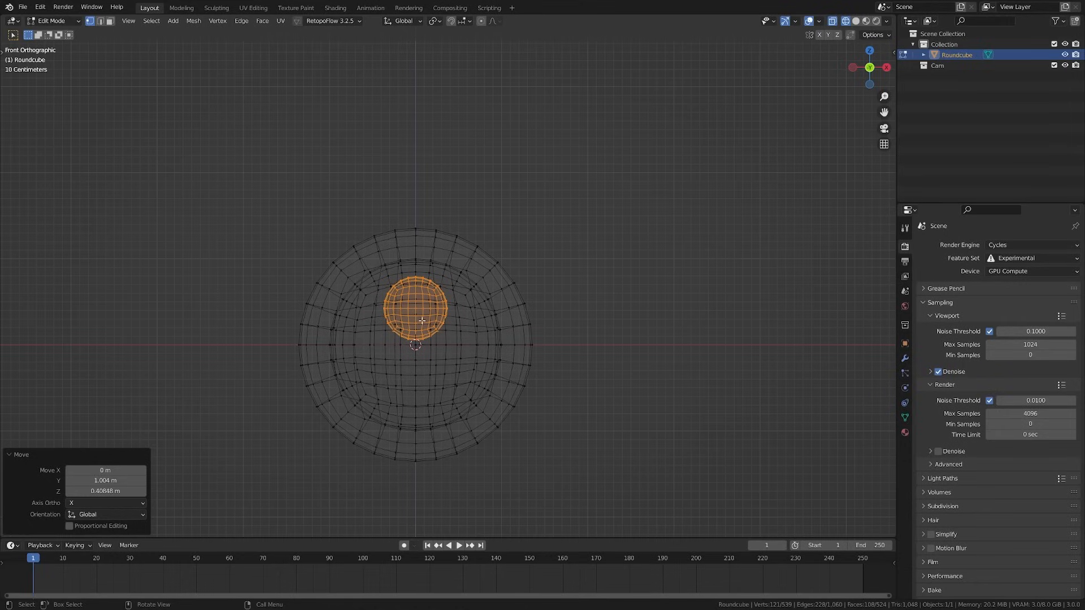
key("g")
left_click(445, 325)
key("shift+z")
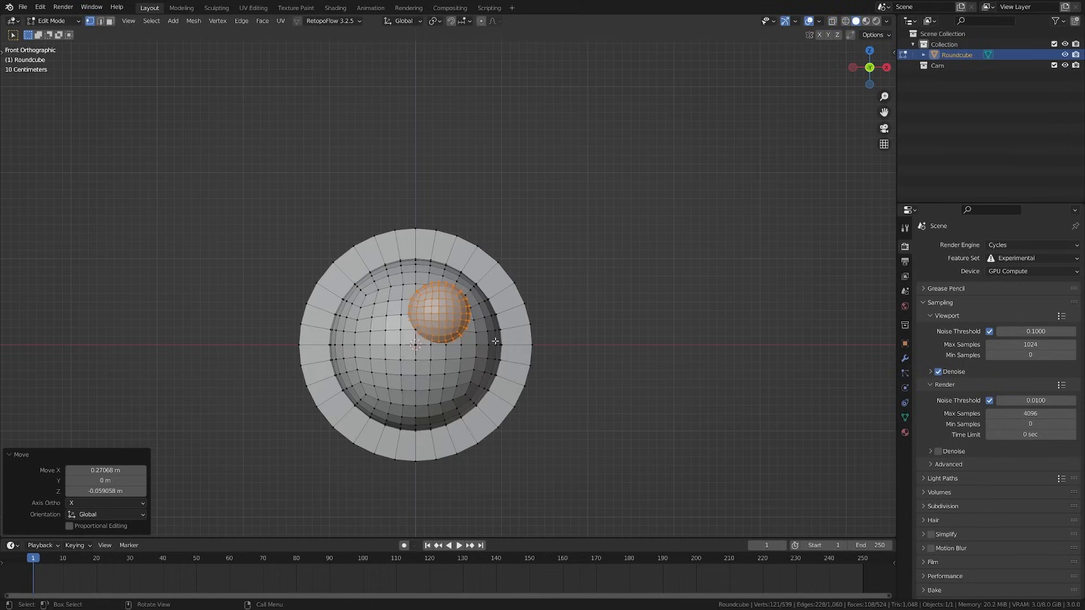
Duplicate the half-sphere lower right, shrink it, and tilt it -16.2°
key("shift+d")
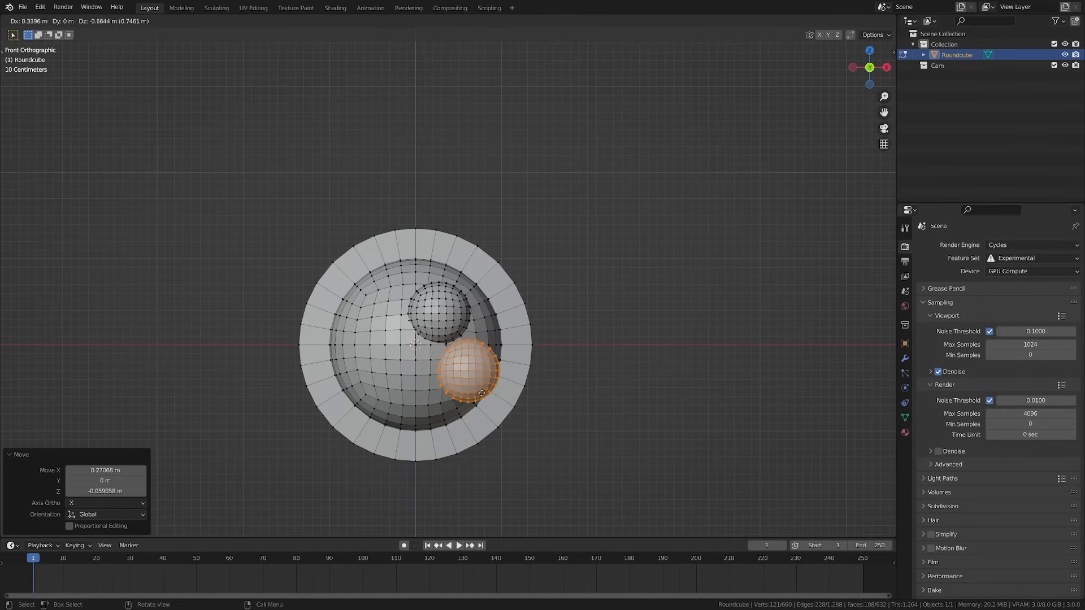
left_click(478, 395)
key("s")
left_click(500, 392)
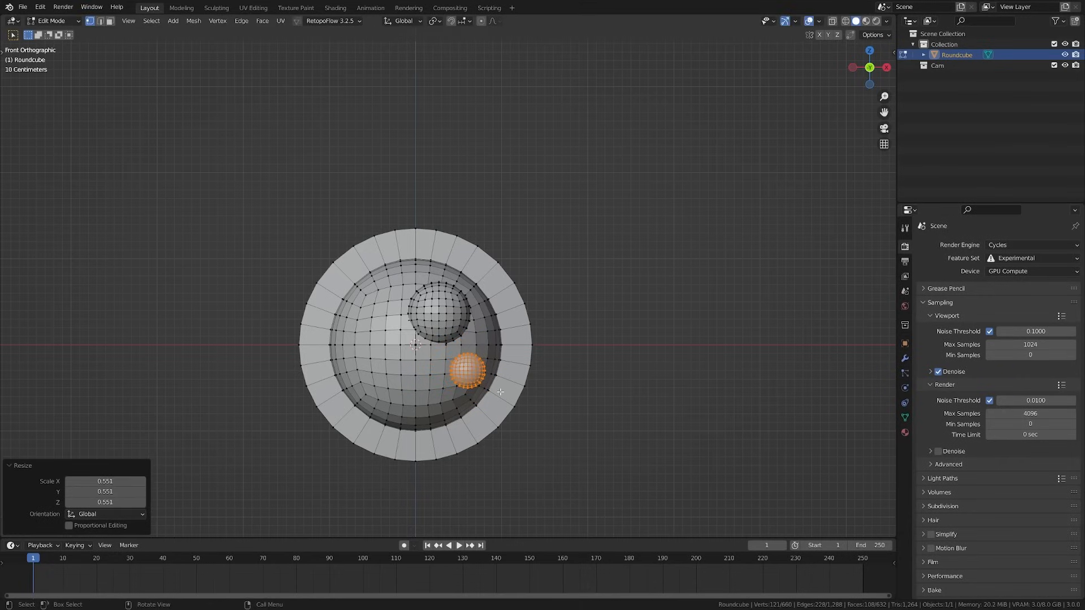
key("KP_3")
key("r")
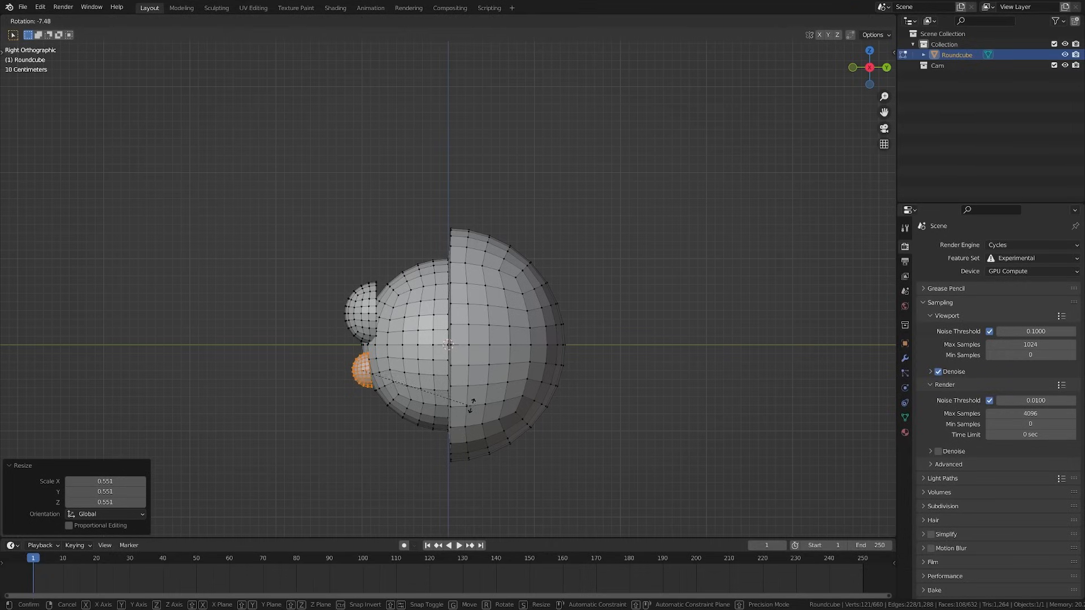
left_click(484, 390)
key("g")
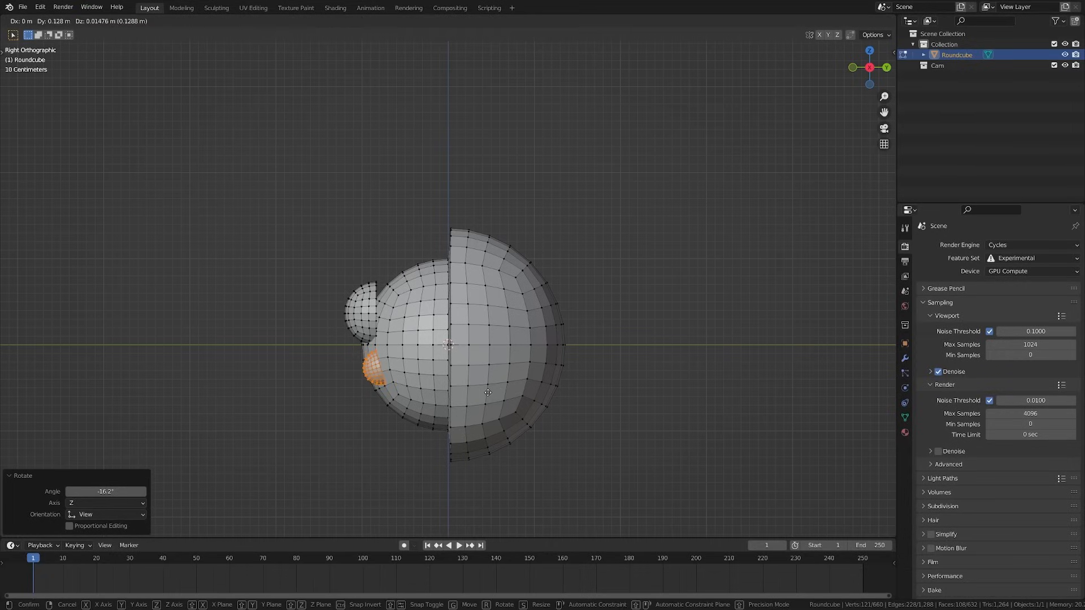
right_click(489, 392)
From top view, rotate the small half-sphere and tuck it against the eyeball
key("KP_7")
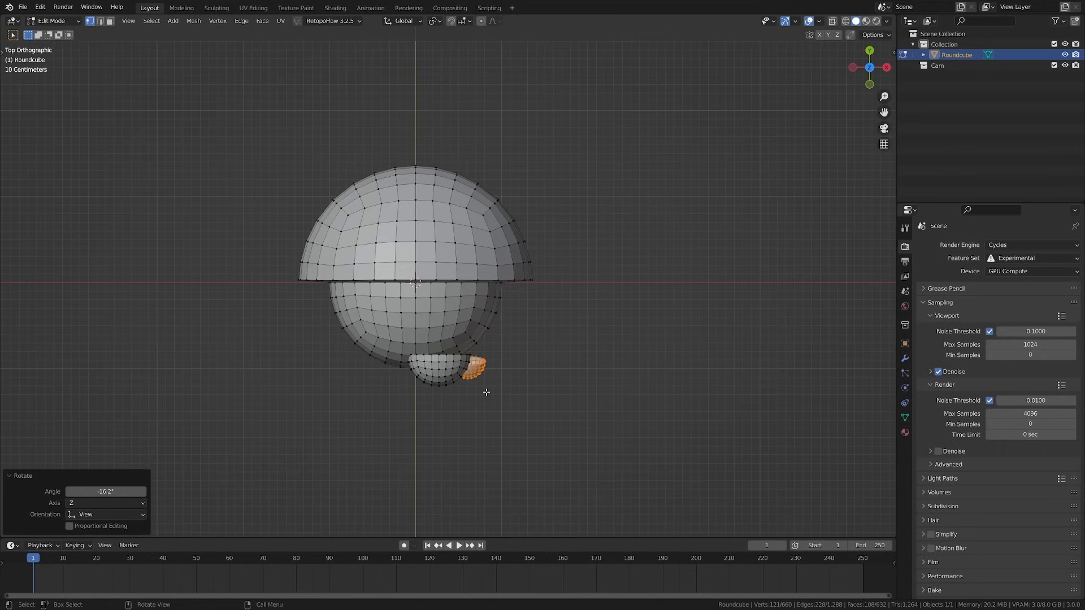
key("shift+z")
scroll(486, 390, "up", 4)
key("r")
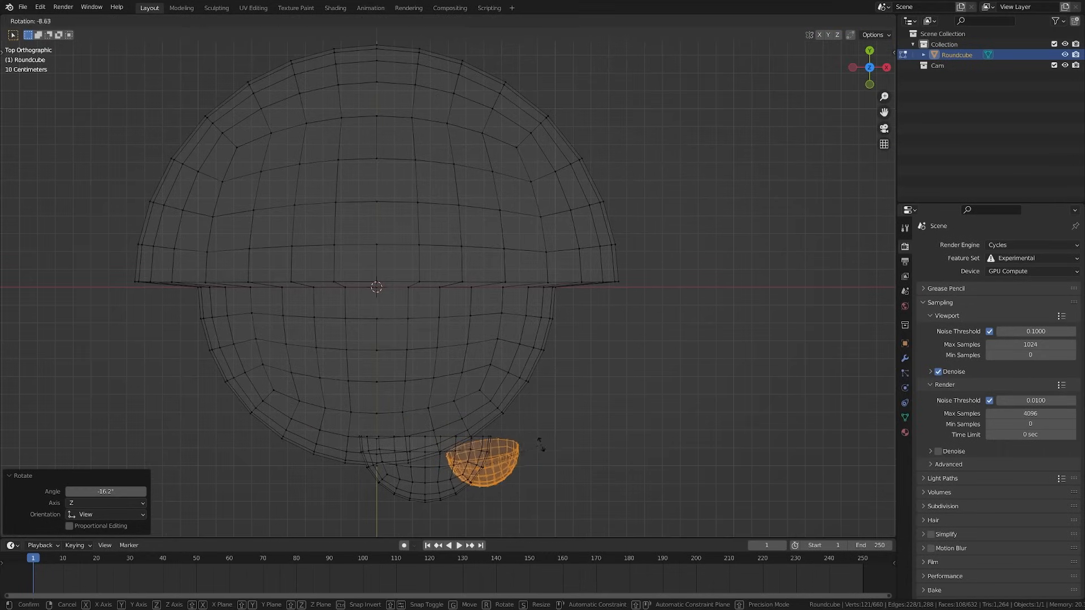
left_click(540, 443)
key("g")
left_click(535, 436)
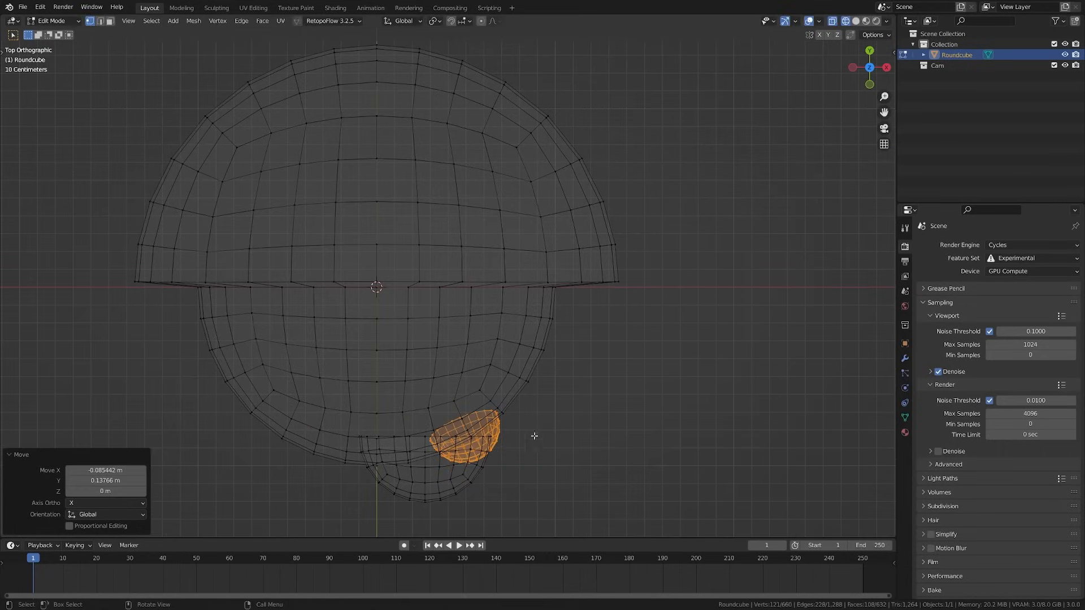
Rotate the lower bowl part to follow the curve and seat it against the eyeball
left_click(452, 477)
key("l")
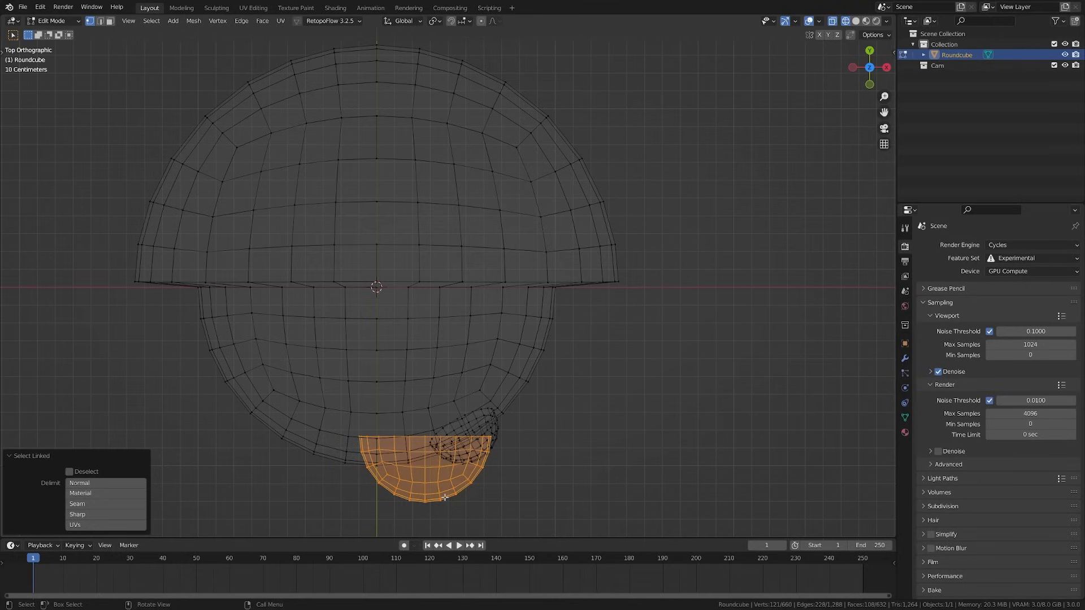
key("r")
left_click(506, 457)
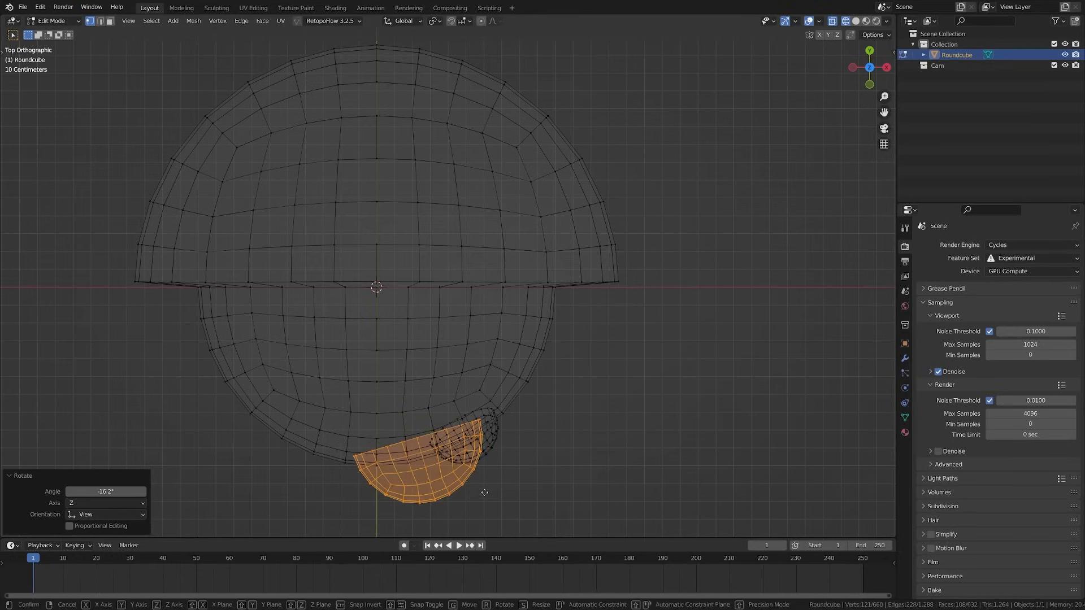
key("g")
left_click(486, 478)
key("shift+z")
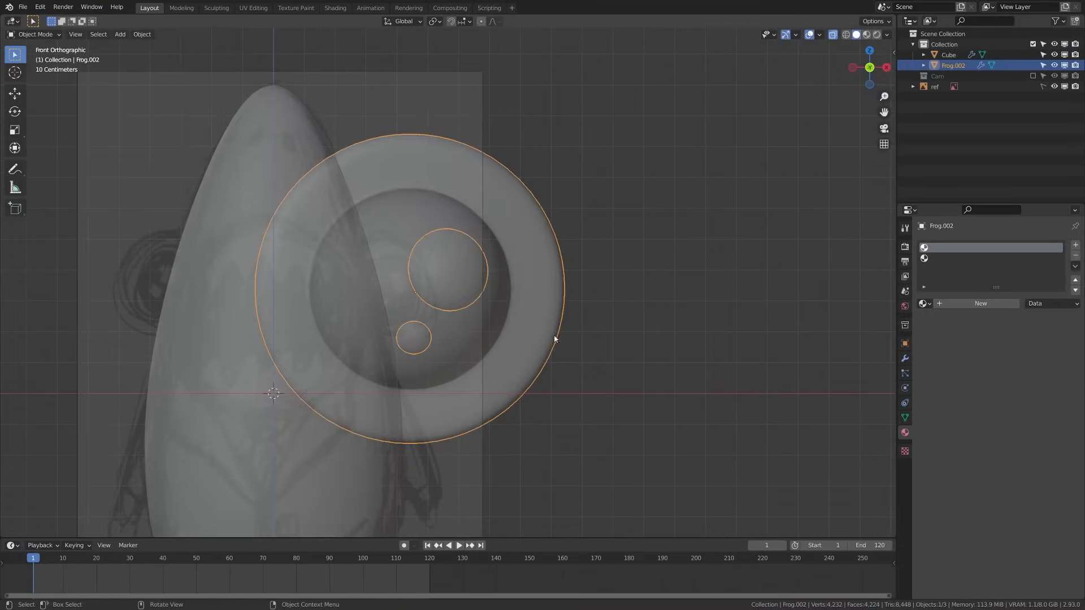
Scale the eye to about 0.4 and slide it along Y onto the body's upper right
key("s")
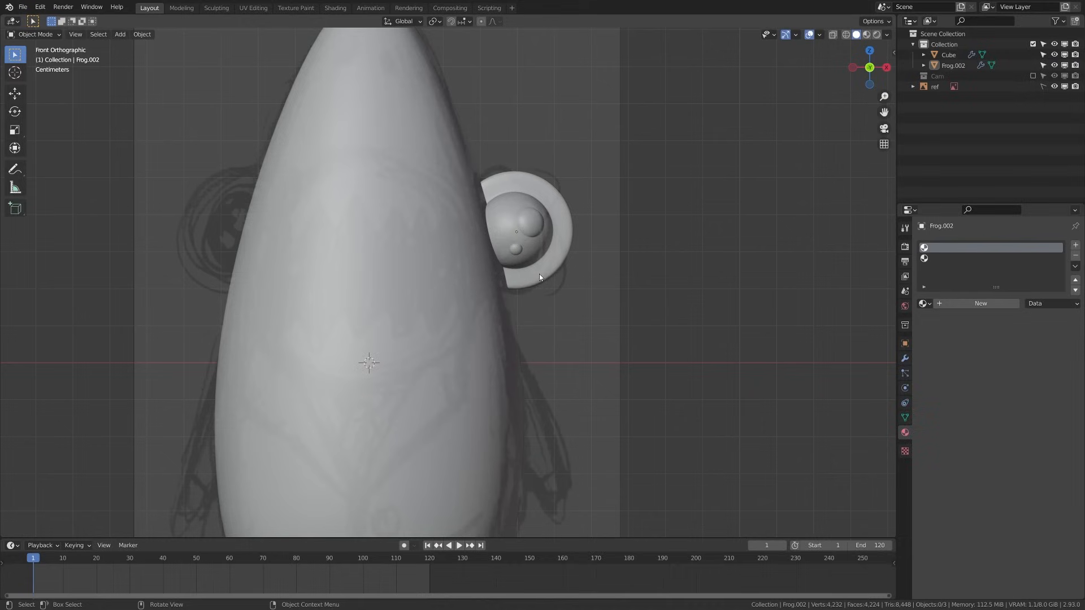
left_click(539, 274)
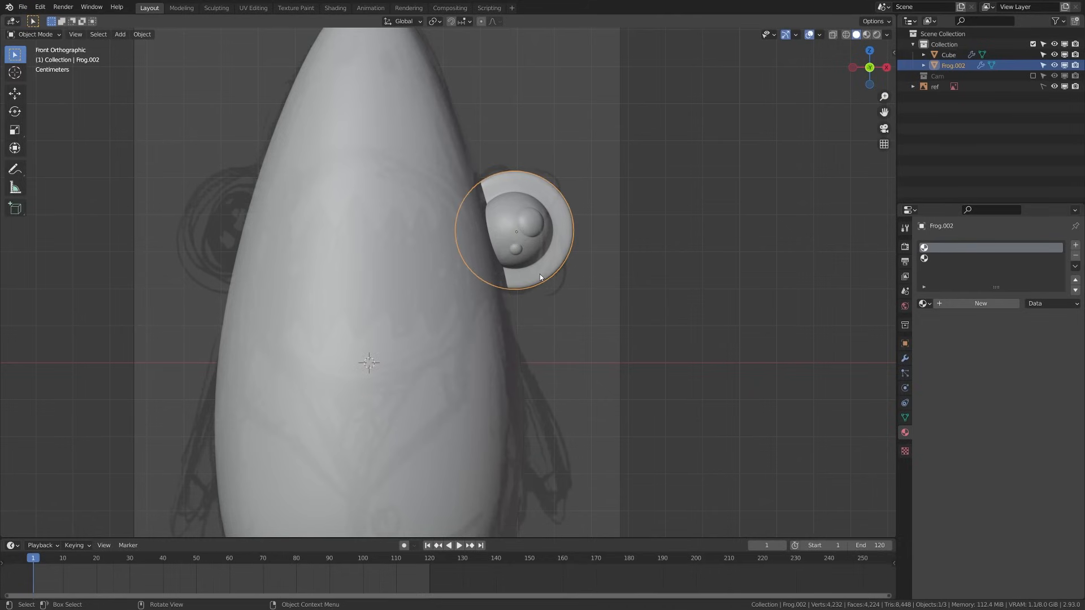
key("KP_7")
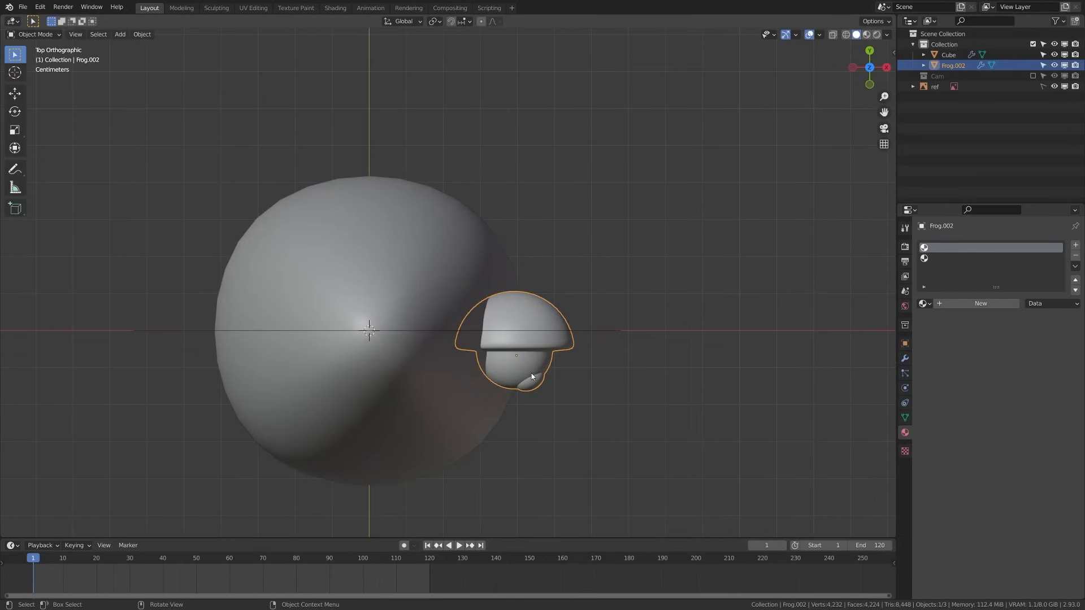
key("g")
key("y")
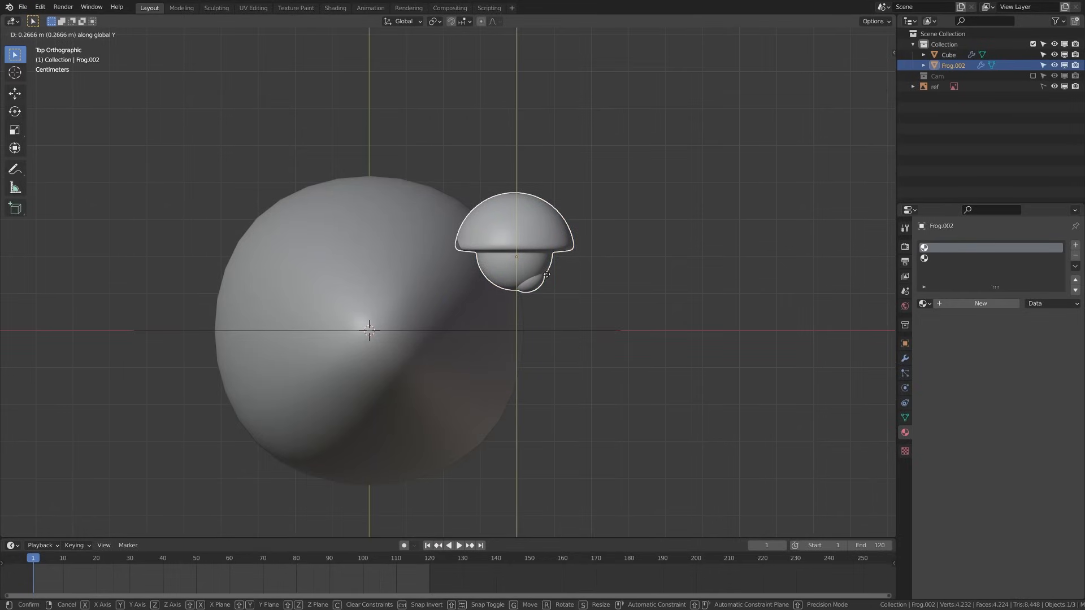
left_click(546, 280)
key("alt+a")
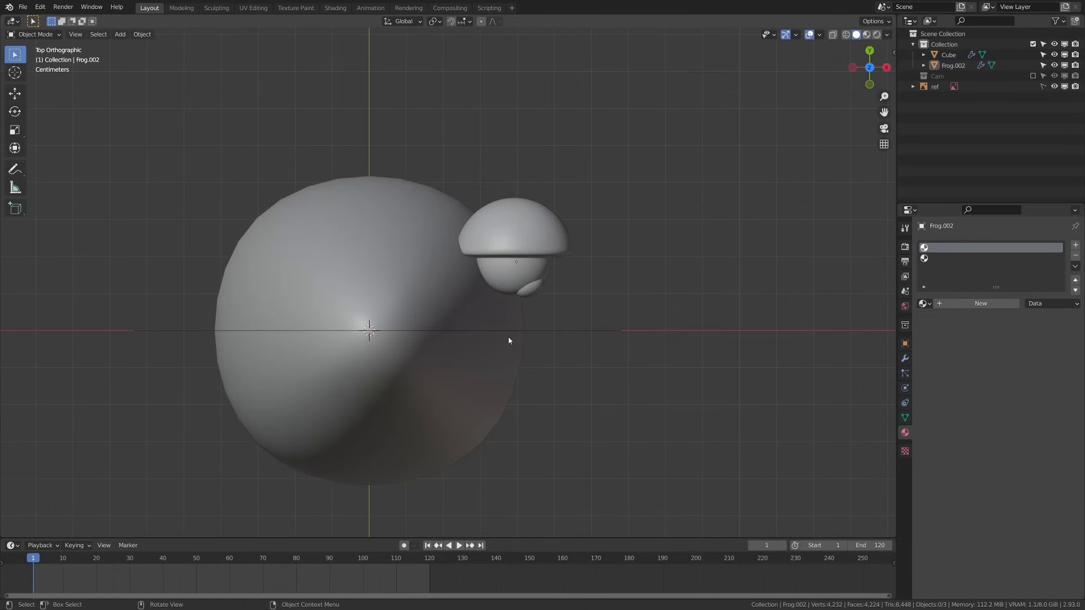
key("KP_1")
scroll(535, 285, "down", 2)
middle_click_drag(474, 445, 433, 460, "shift")
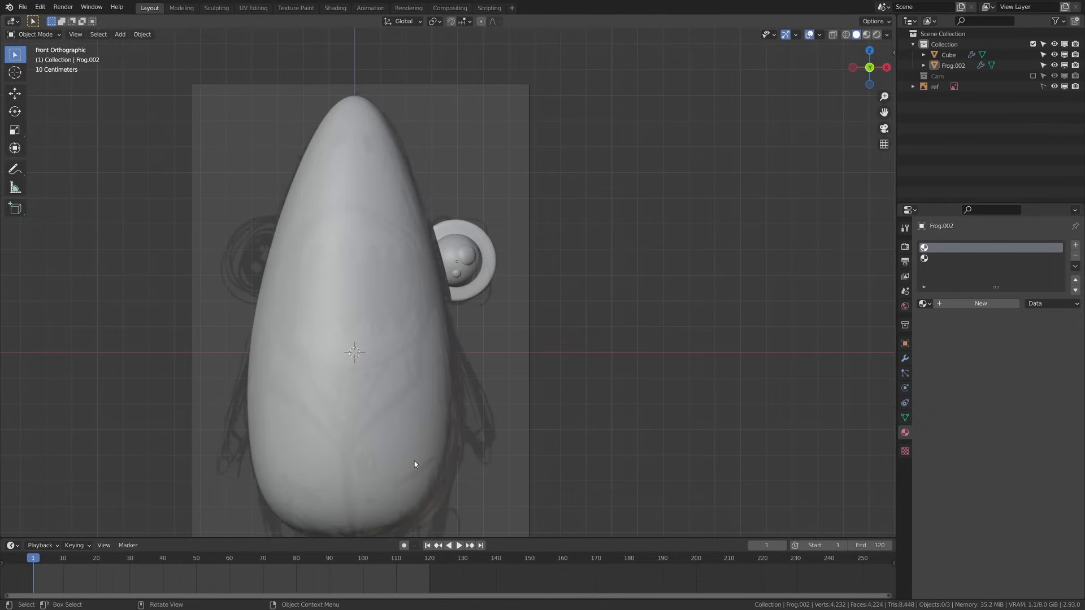
scroll(334, 451, "down", 2)
Add a new cube, Cube.001, and subdivide it with Ctrl+2 into a rounded sphere
middle_click_drag(353, 438, 356, 386, "shift")
key("shift+a")
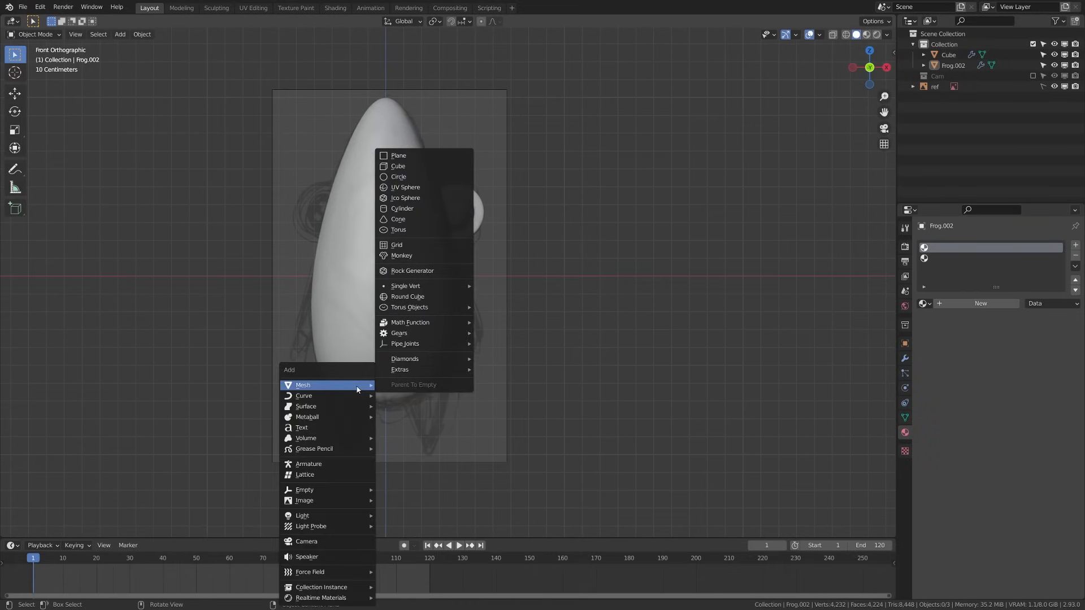
mouse_move(352, 390)
left_click(443, 167)
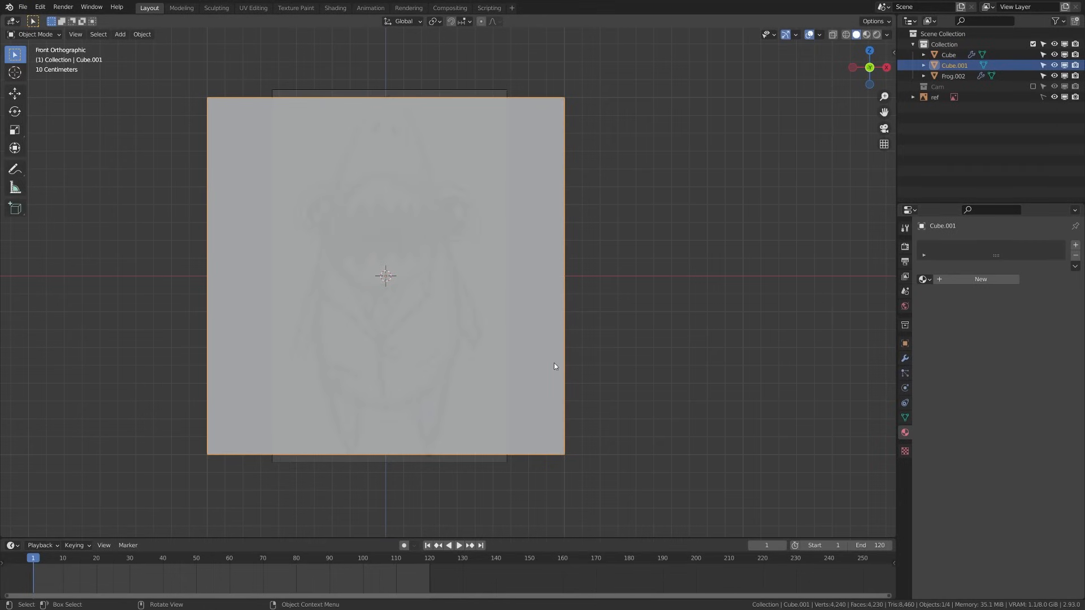
key("ctrl+2")
scroll(426, 350, "up", 2)
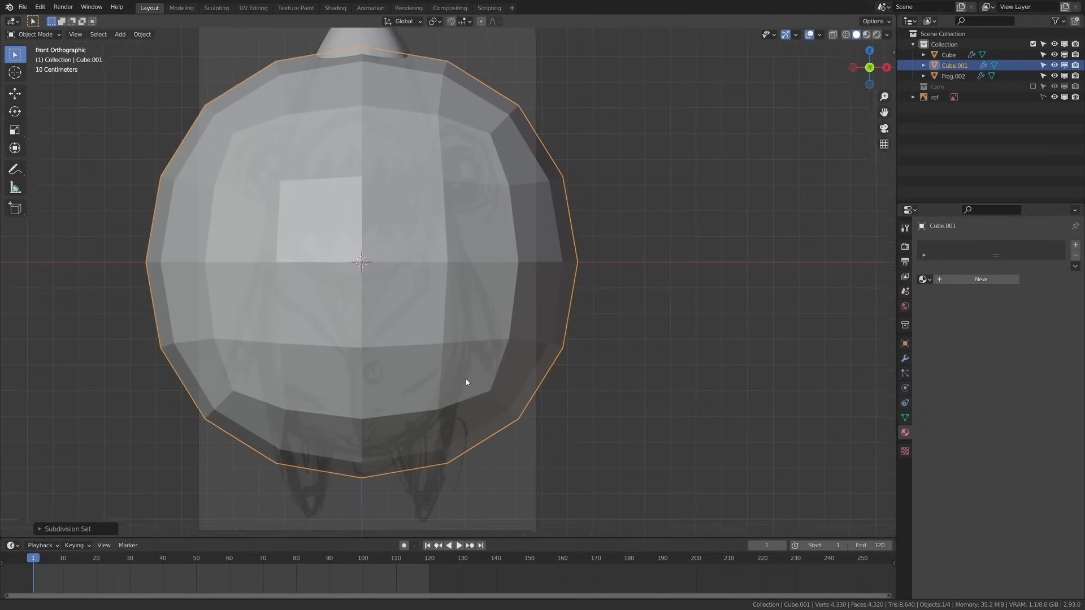
Scale the sphere down to a small ball of about 0.21 and enable X-ray
key("s")
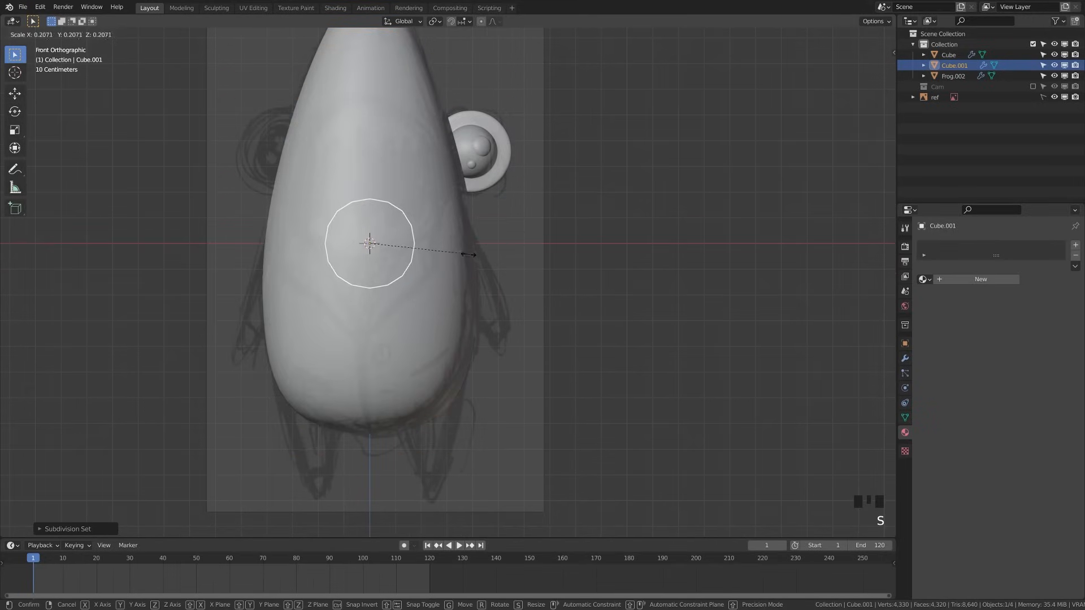
left_click(464, 256)
key("z")
left_click(354, 285)
scroll(390, 277, "up", 2)
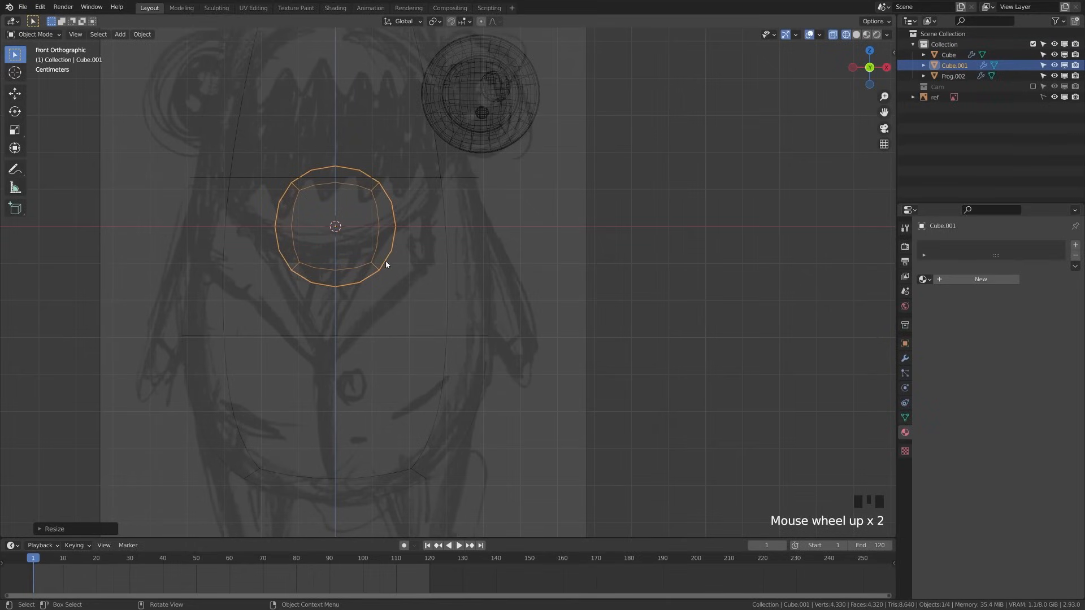
key("z")
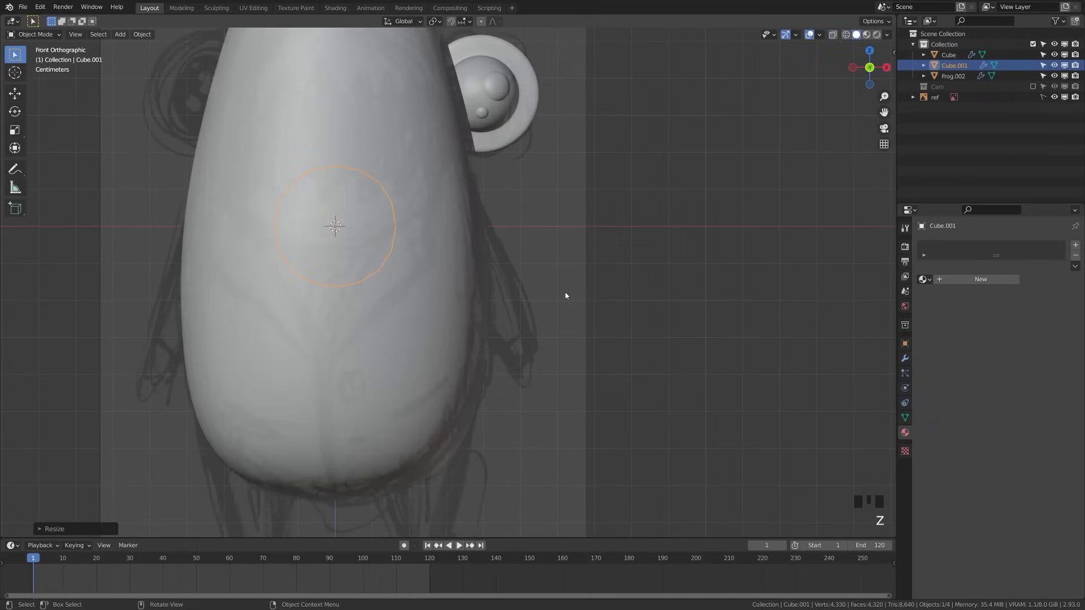
left_click(833, 36)
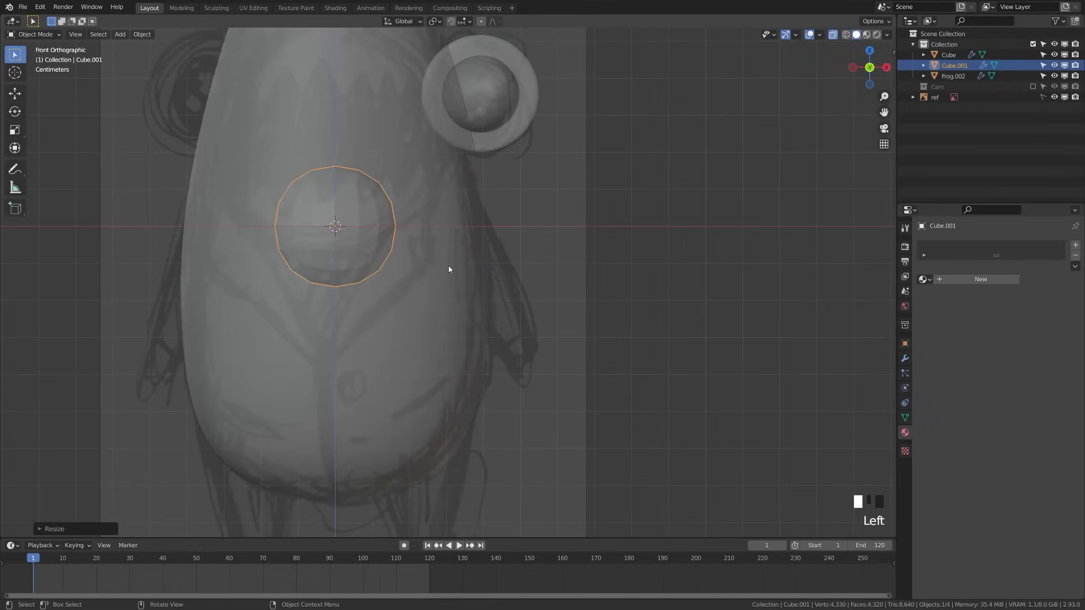
Move the small ball to the right of the shark's body and enter Edit Mode
key("g")
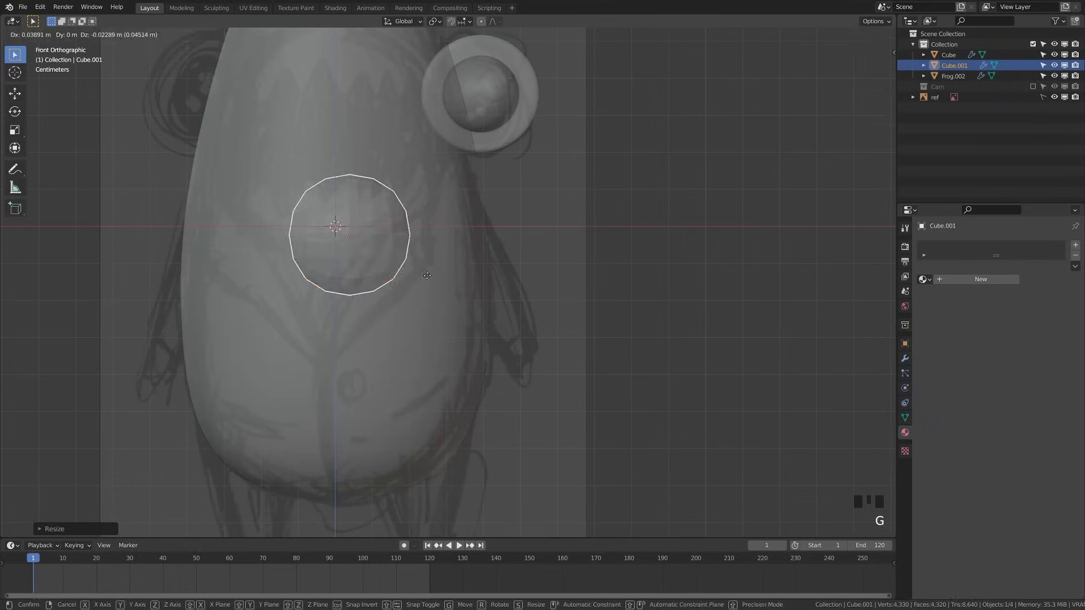
left_click(683, 294)
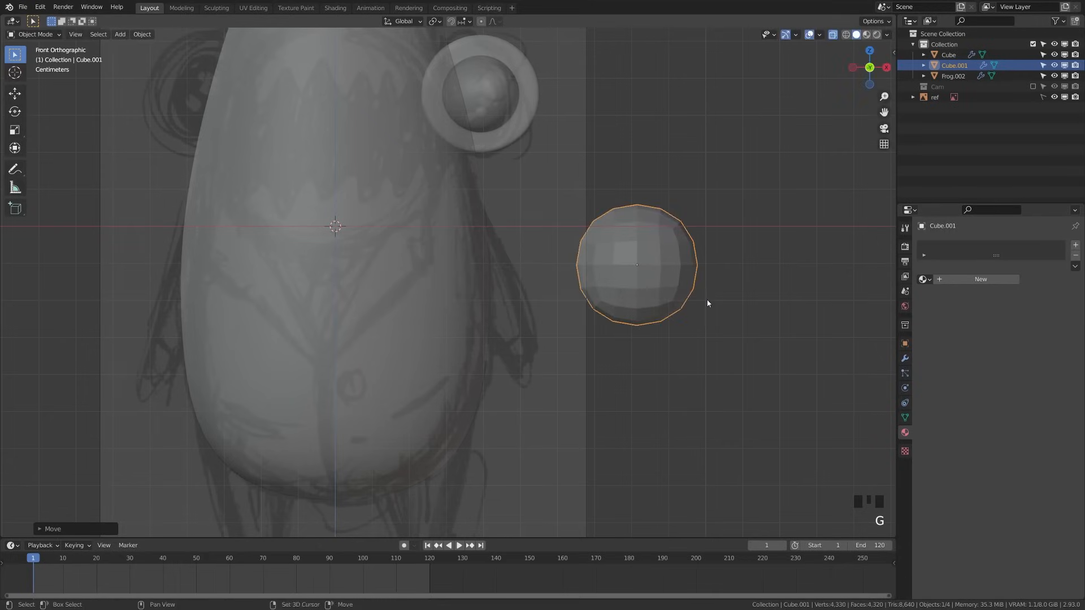
middle_click_drag(708, 303, 533, 281, "shift")
key("Tab")
left_click(603, 279)
Stretch the block to double its height along Z
key("a")
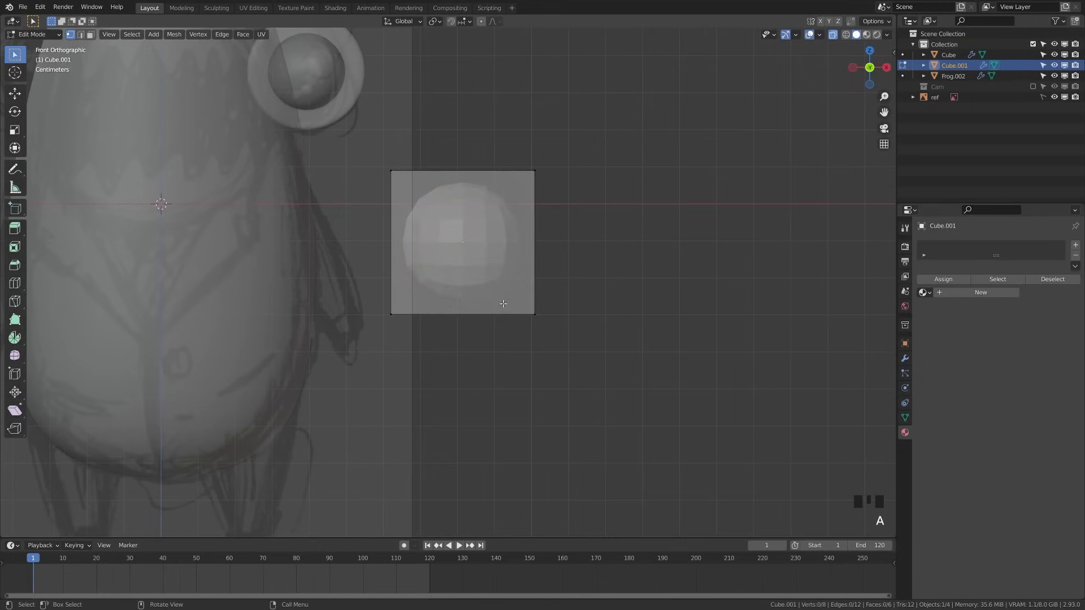
key("z")
left_click(447, 313)
key("z")
left_click(703, 332)
left_click_drag(377, 283, 652, 380)
key("a")
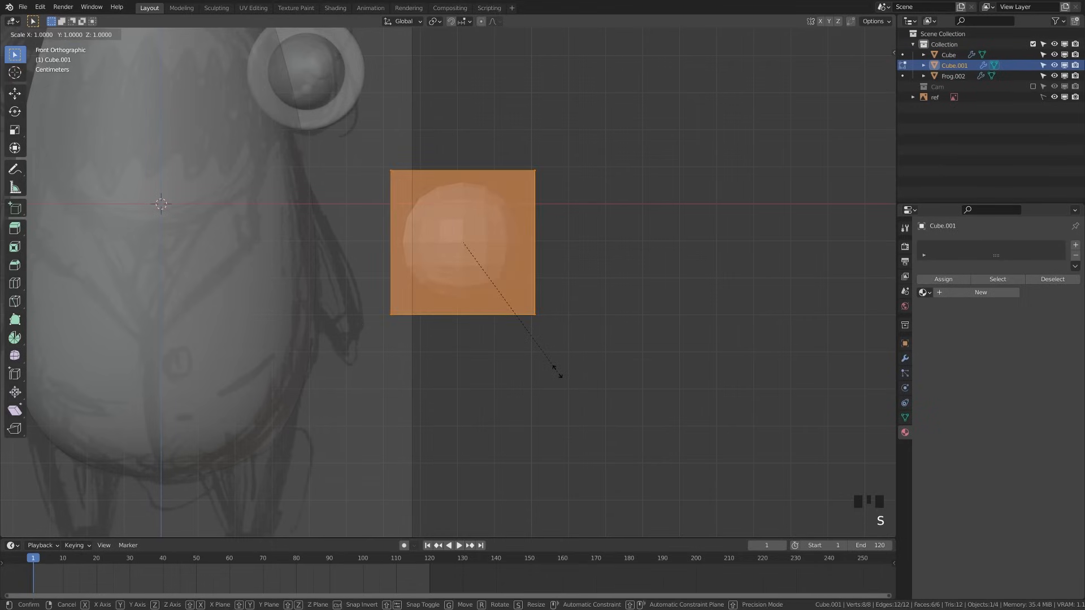
key("s")
key("z")
key("2")
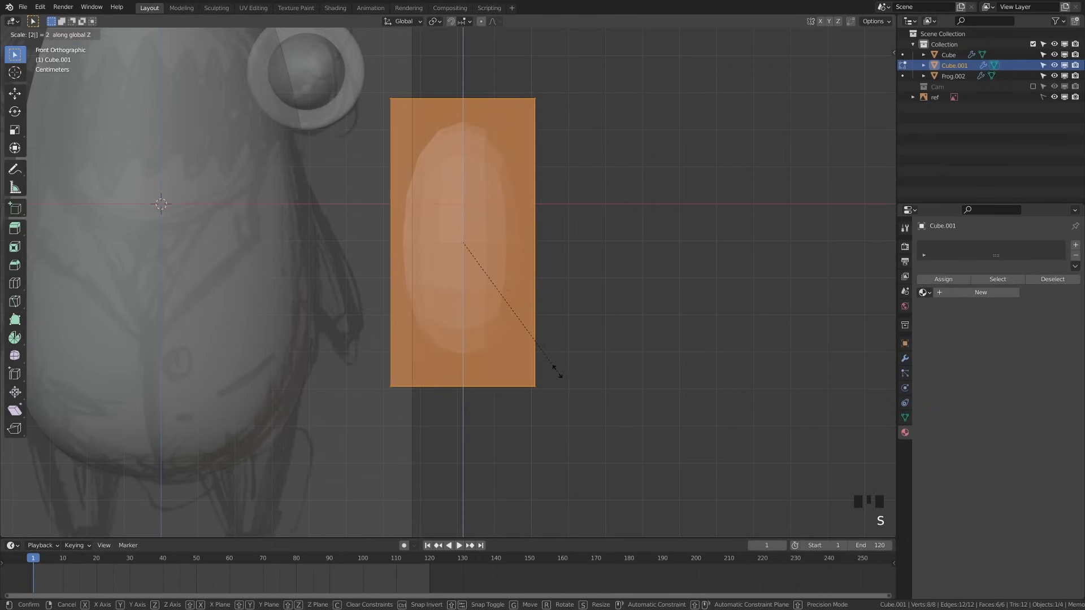
key("Return")
Scale the block's bottom face to 0.5 along Y from the side view
key("a")
key("KP_3")
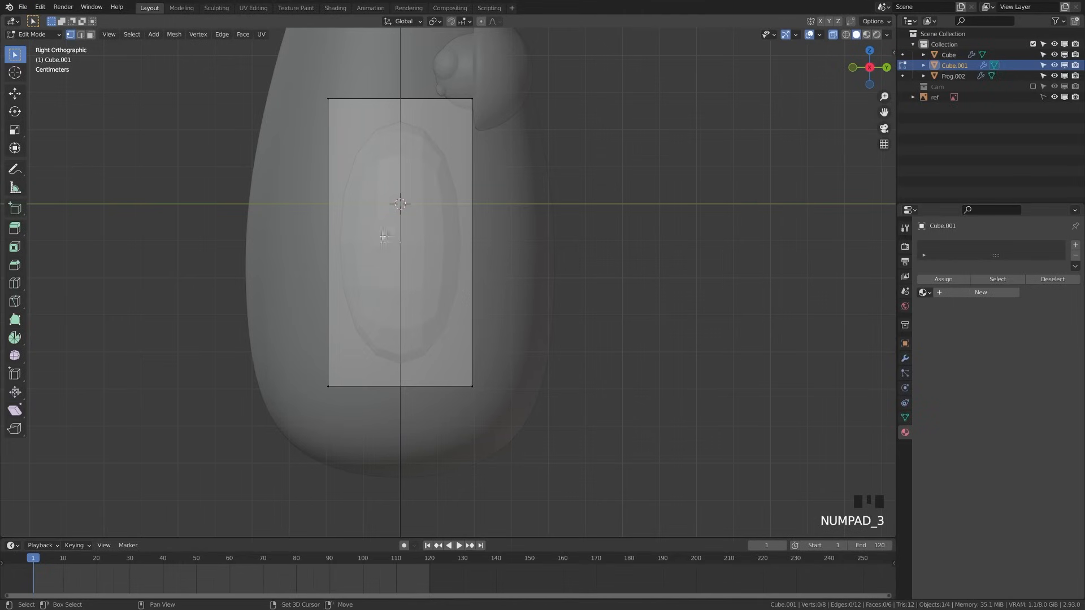
middle_click_drag(384, 237, 374, 319, "shift")
left_click_drag(262, 443, 553, 529)
type("s")
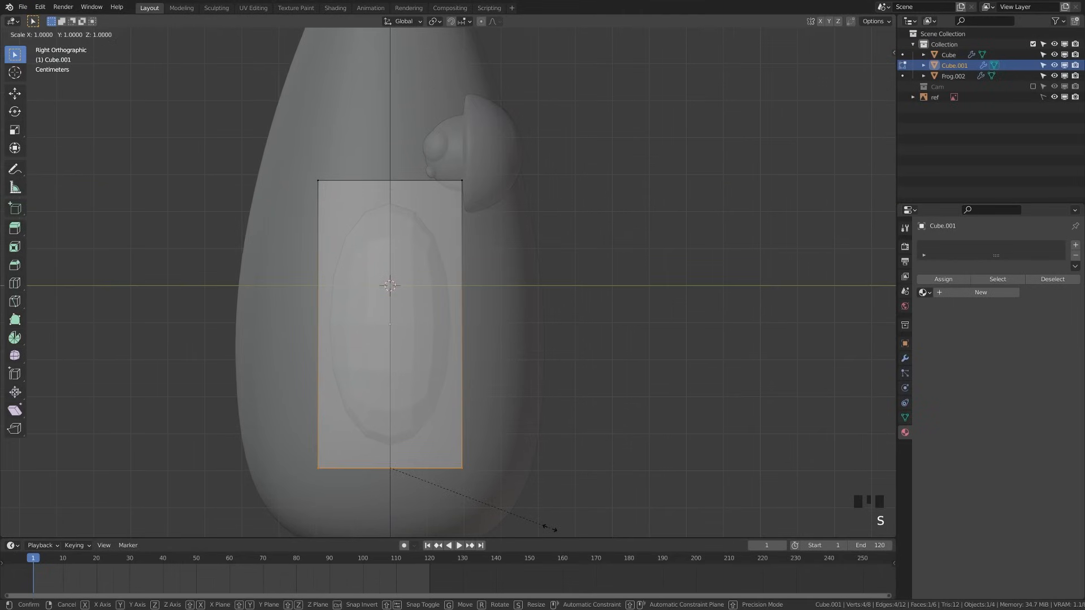
type("0.5y")
key("Return")
key("a")
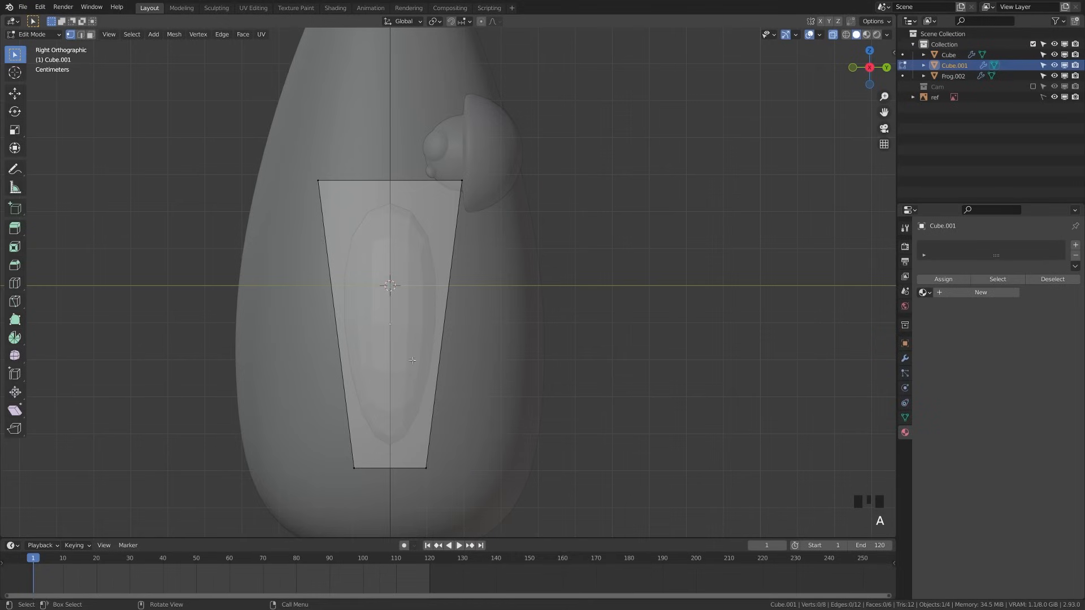
Add centred horizontal and vertical loop cuts and scale the block to 0.5 in X
key("ctrl+r")
left_click(347, 251)
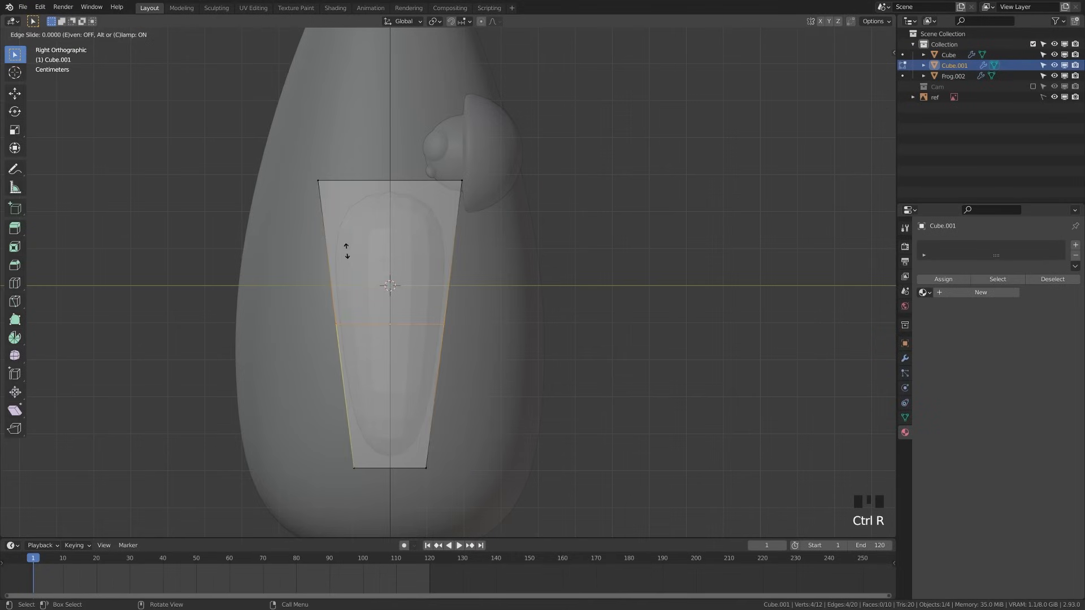
right_click(343, 251)
key("a")
key("KP_3")
key("KP_1")
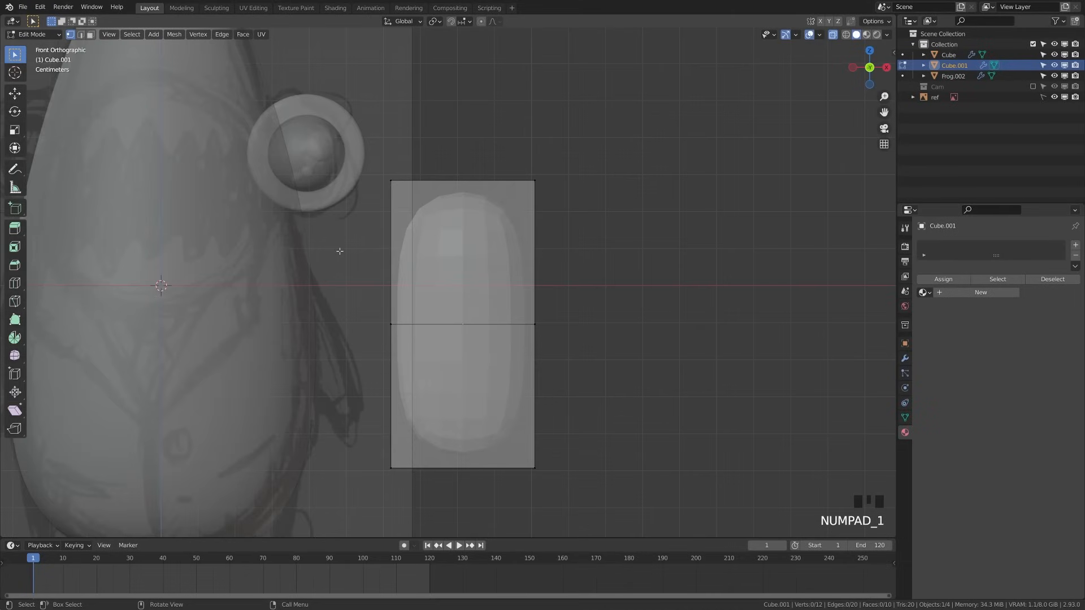
key("ctrl+r")
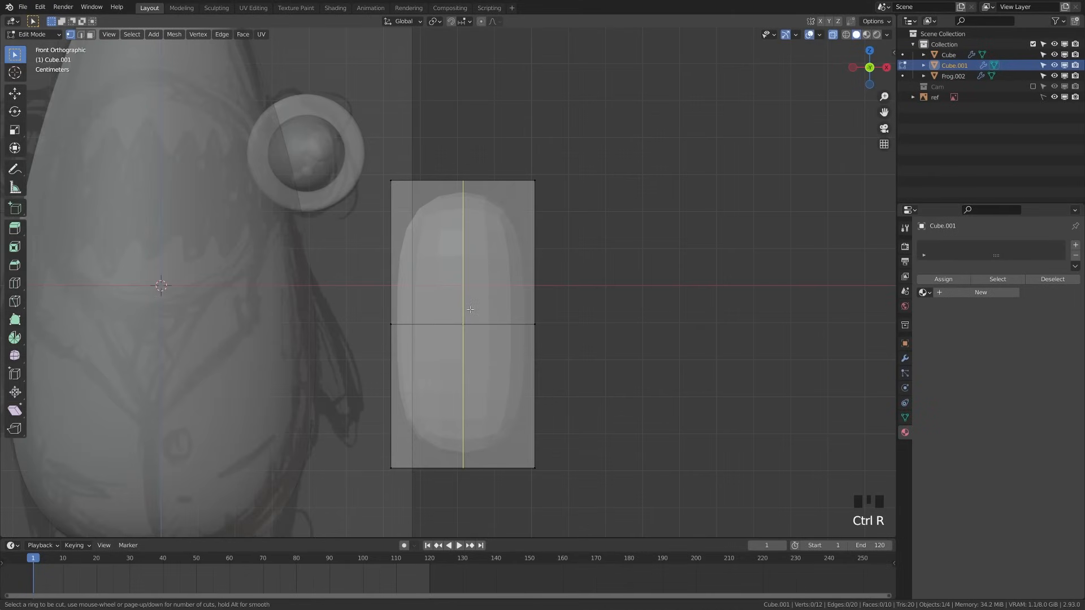
left_click(470, 310)
right_click(470, 309)
type("aas")
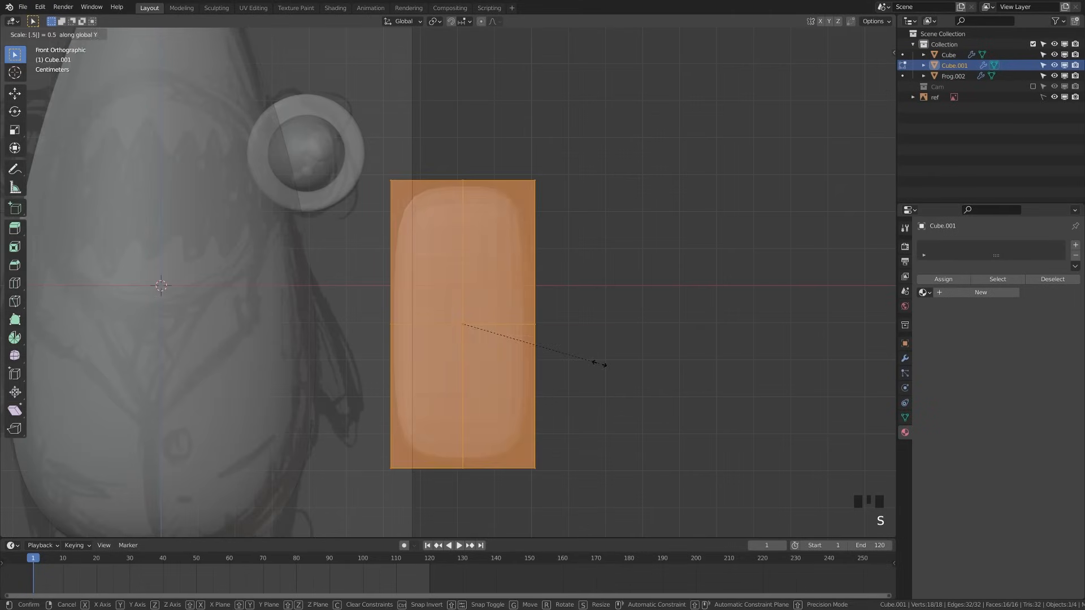
type("x0.5")
key("Return")
Taper the arm by resizing the lower loop, widening the middle, and shrinking the bottom edge
key("a")
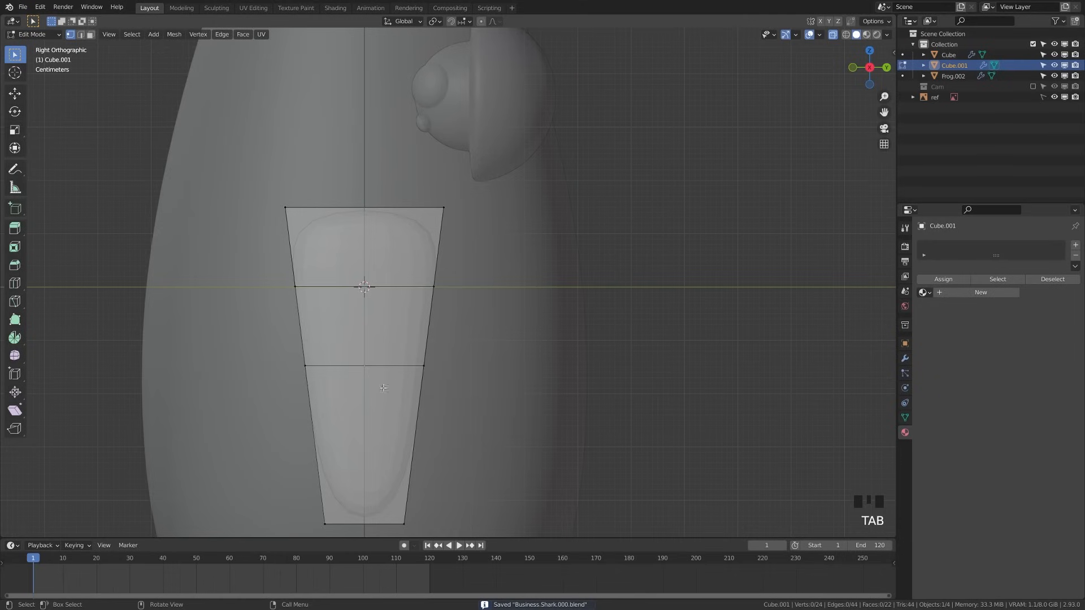
left_click_drag(257, 343, 624, 412)
key("s")
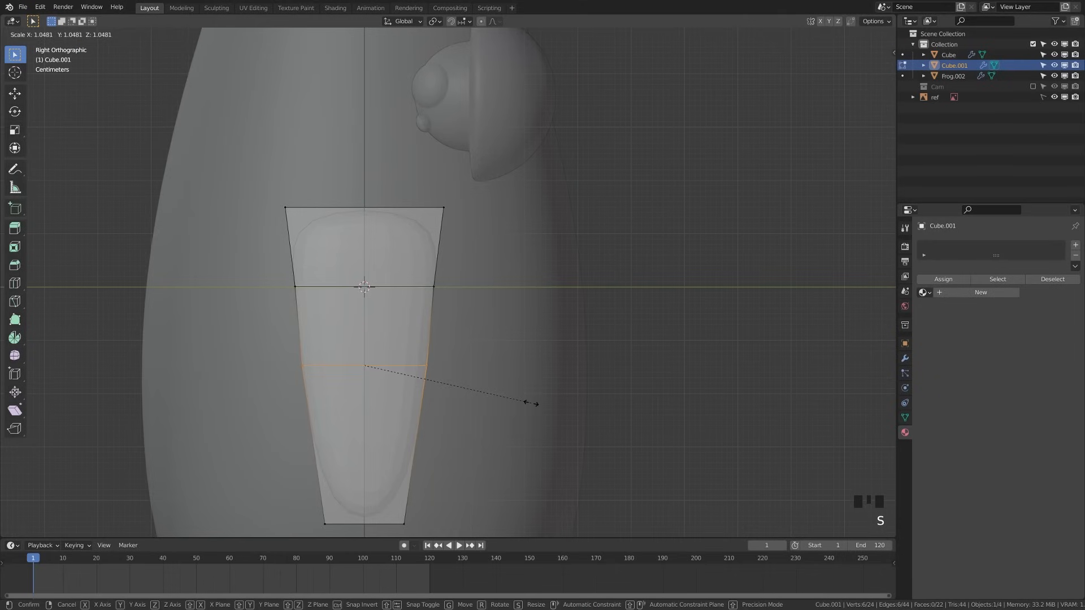
left_click(532, 403)
left_click_drag(225, 266, 635, 403)
key("s")
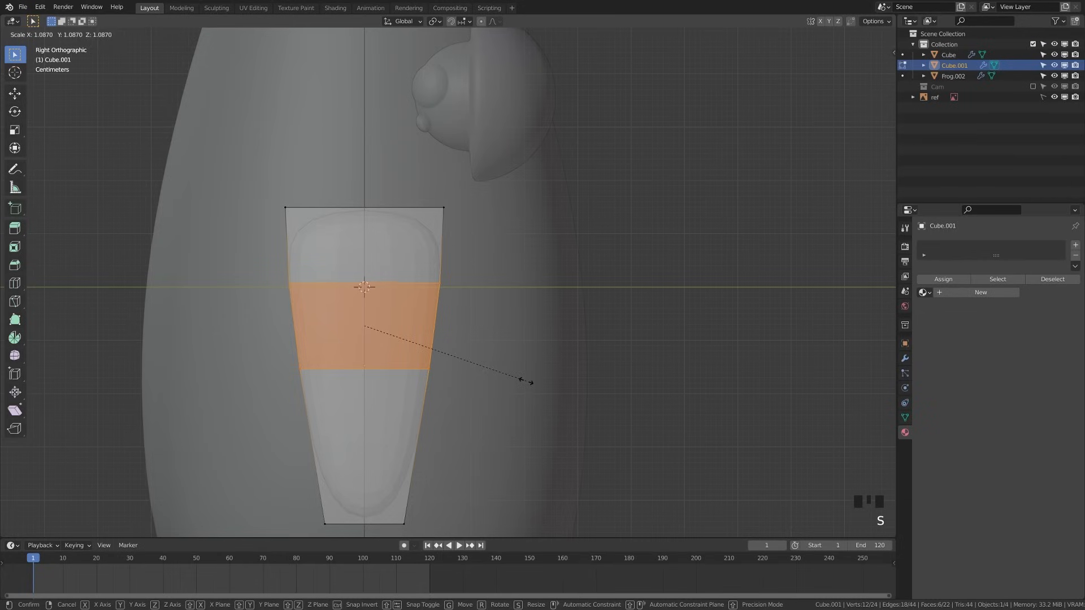
left_click(534, 382)
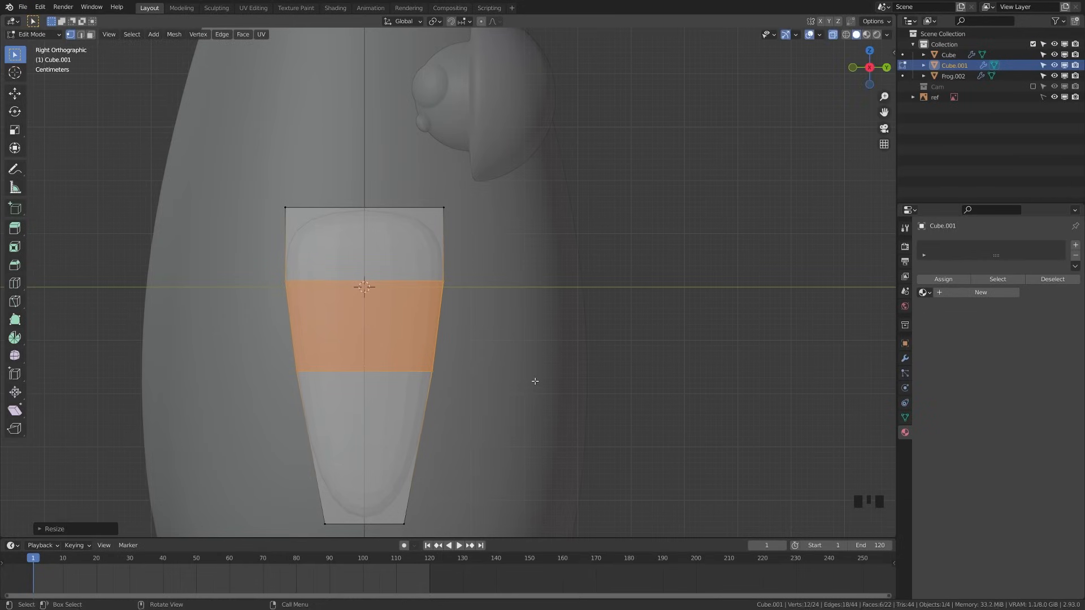
left_click(431, 450)
middle_click_drag(431, 450, 420, 419, "shift")
key("s")
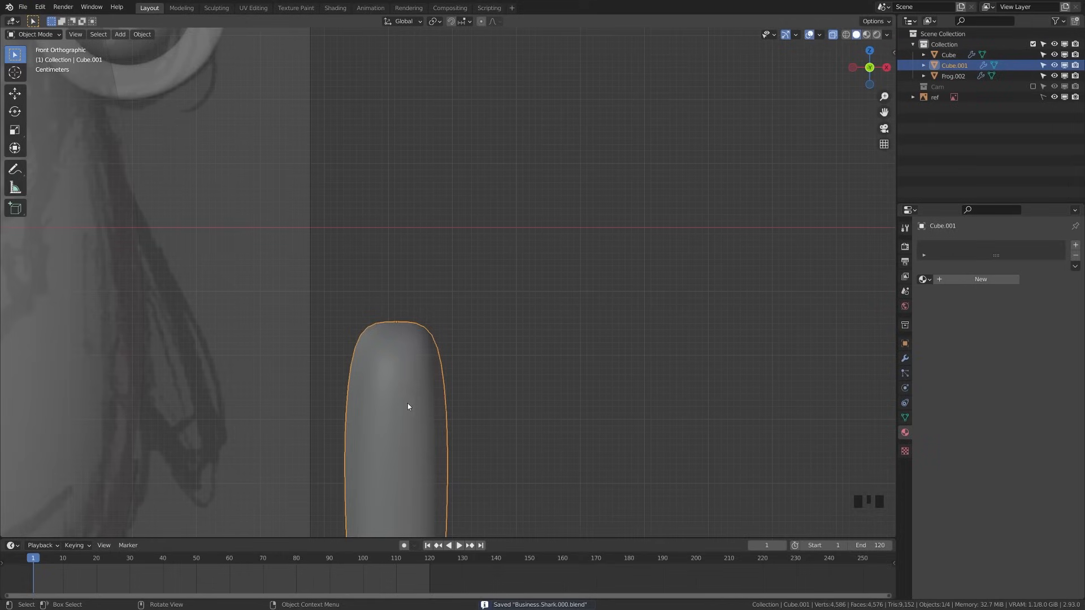
scroll(339, 370, "down", 6)
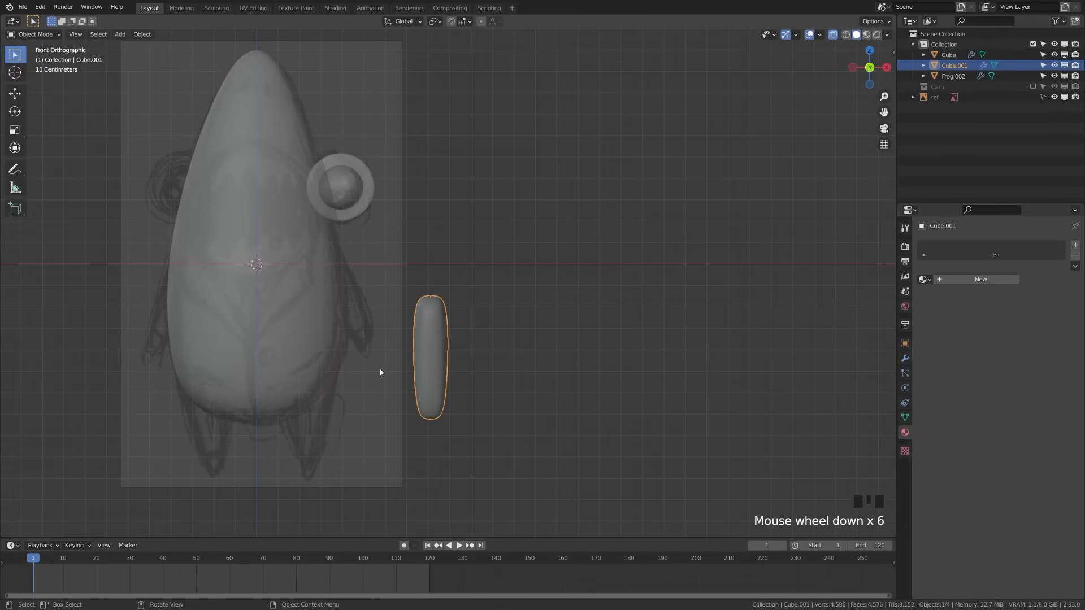
Tilt the arm and place it against the right side of the shark's body
key("KP_1")
scroll(380, 372, "up", 3)
key("r")
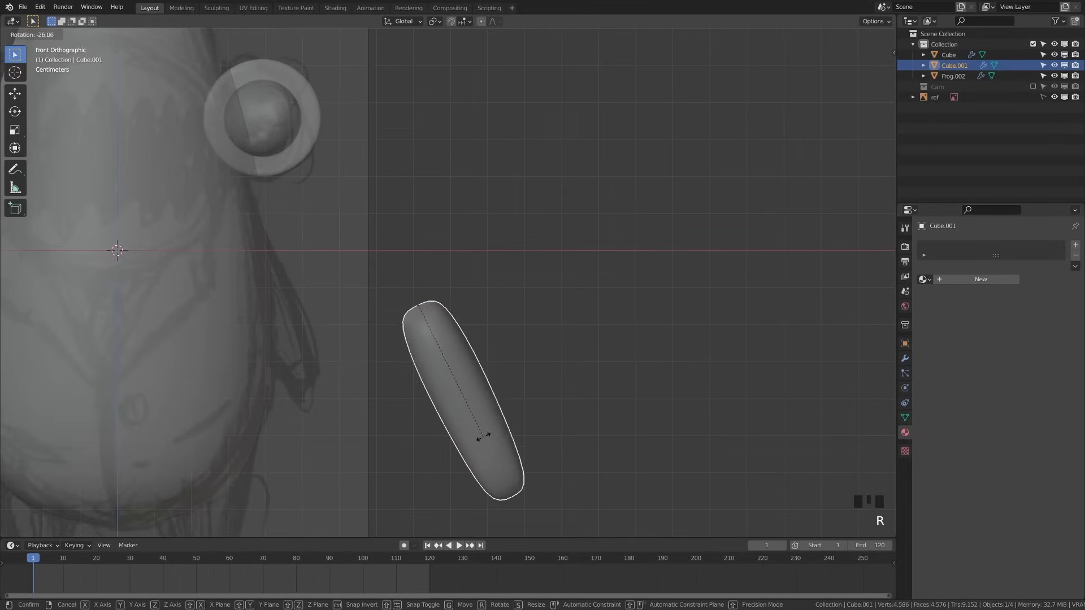
left_click(437, 447)
key("g")
right_click(287, 338)
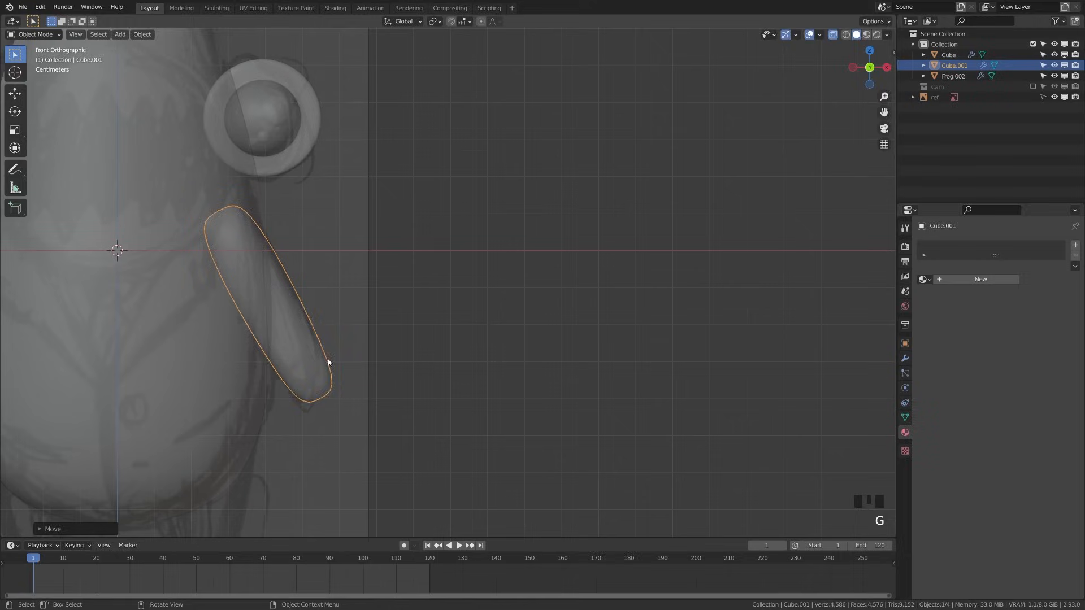
key("g")
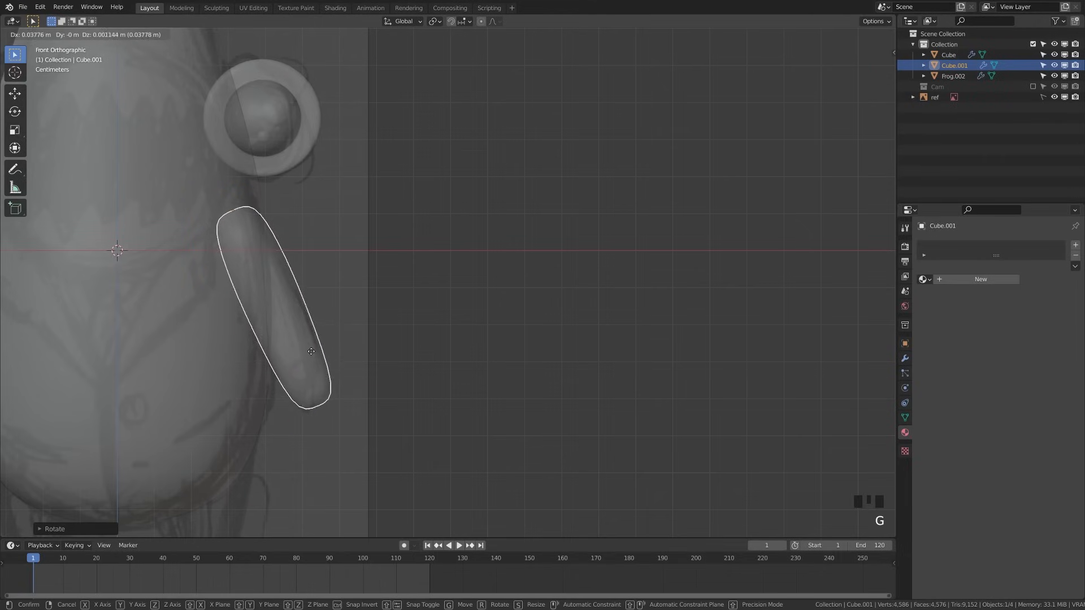
left_click(321, 352)
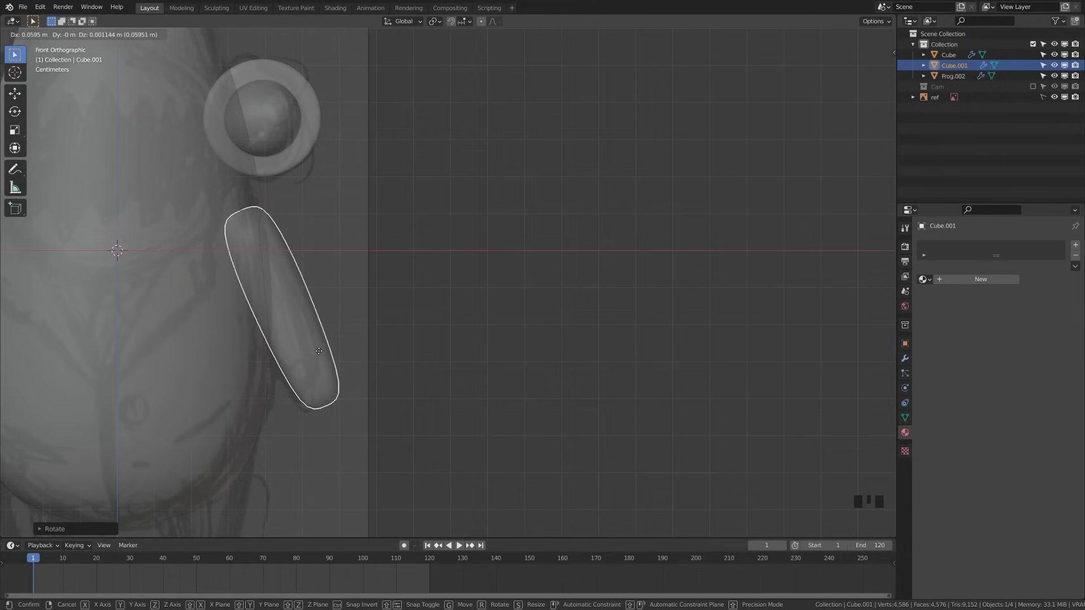
key("r")
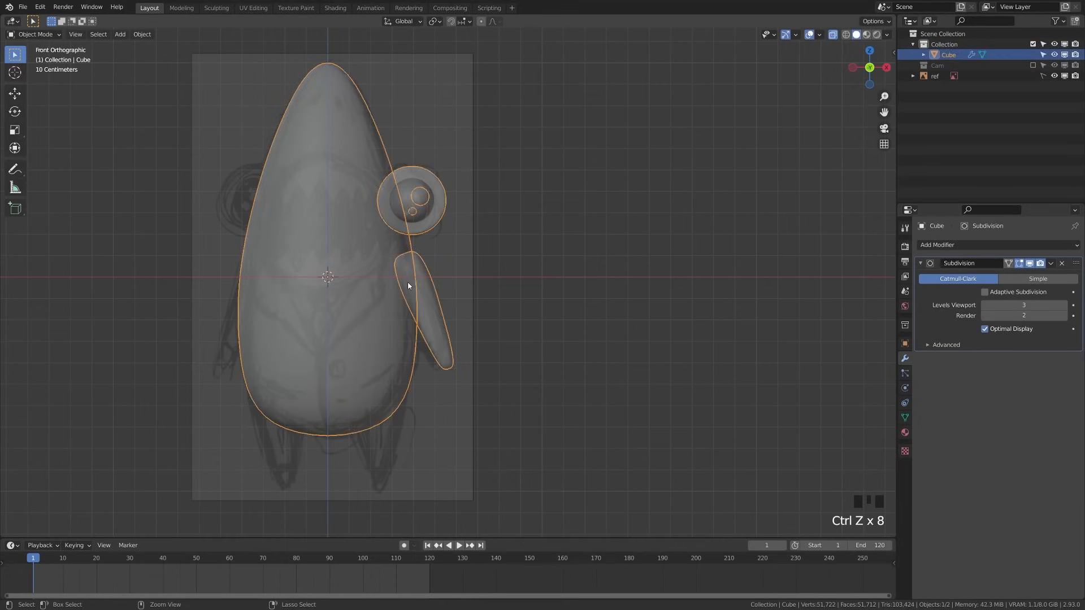
key("ctrl+z")
key("ctrl+z")
key("ctrl+z")
key("ctrl+z")
key("ctrl+z")
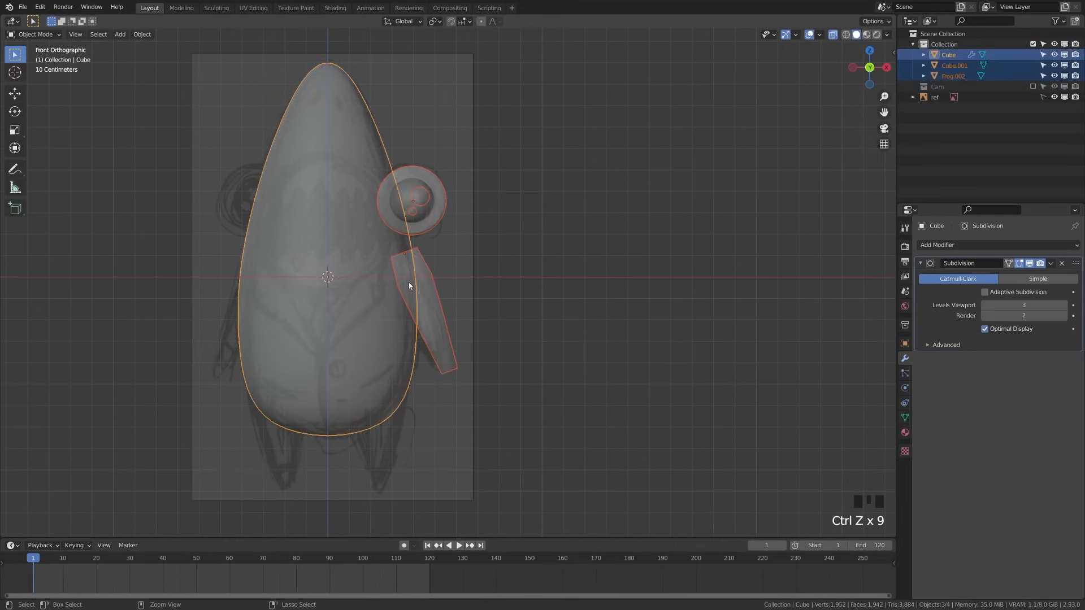
key("ctrl+z")
key("ctrl+z")
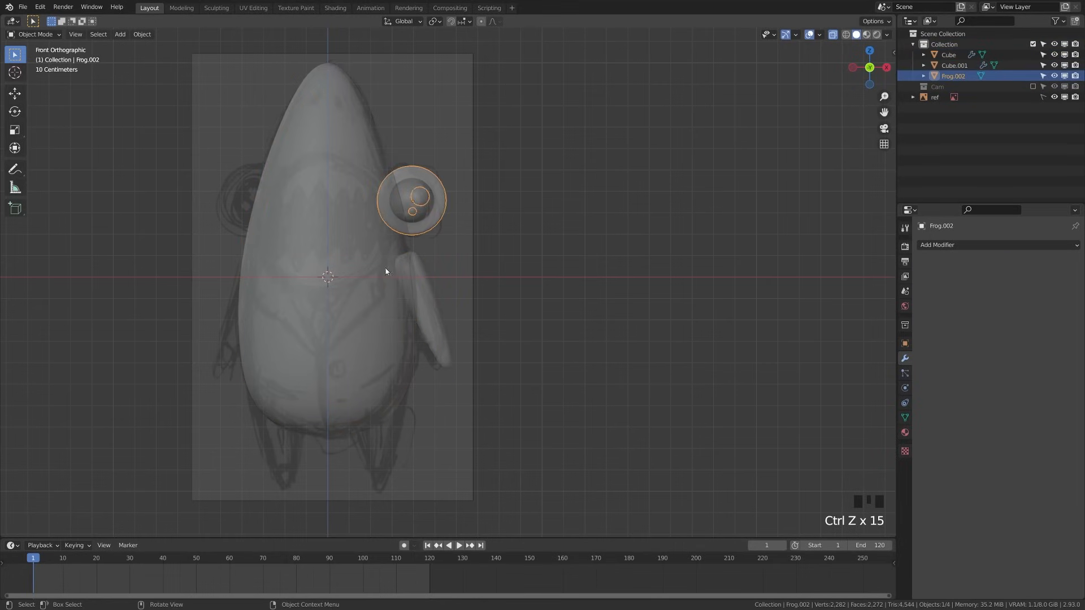
left_click(387, 275)
left_click(420, 283)
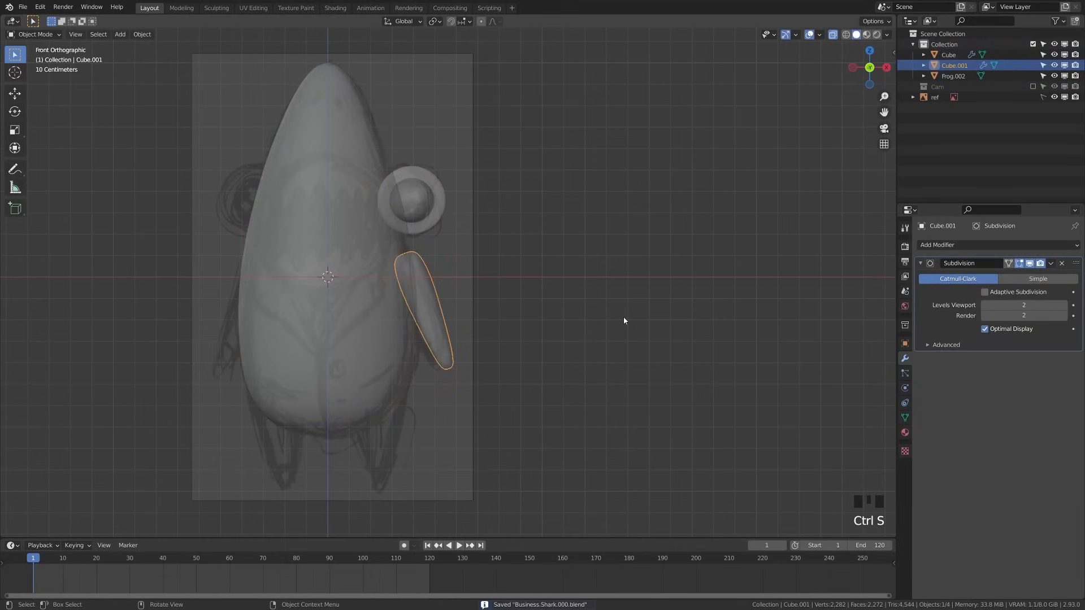
Apply the Subdivision modifier to the shark body
key("Tab")
key("Tab")
left_click(1052, 264)
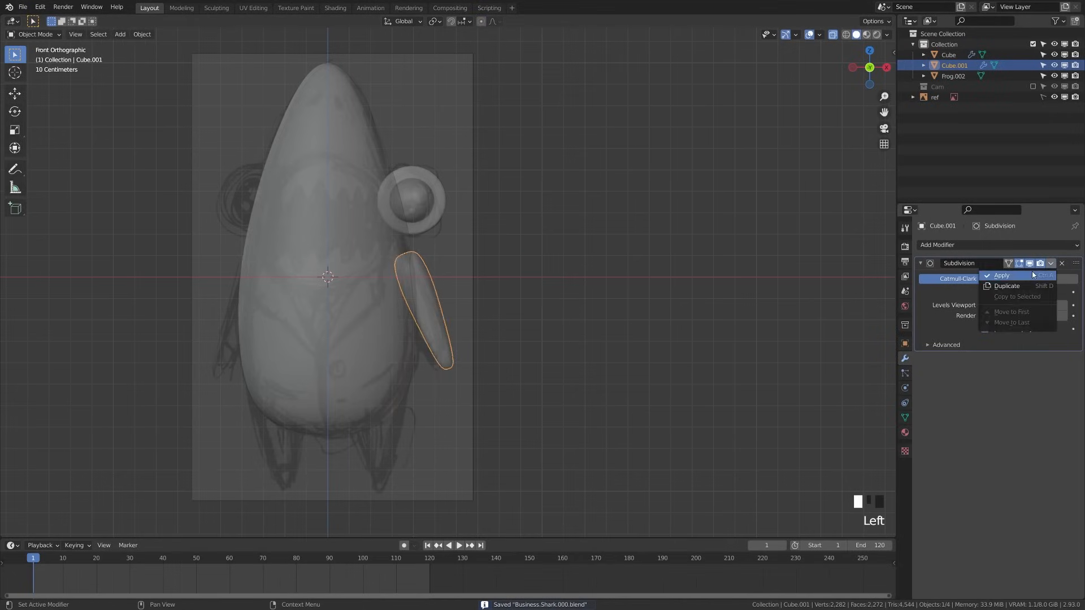
left_click(359, 290)
left_click(1054, 265)
left_click(1001, 275)
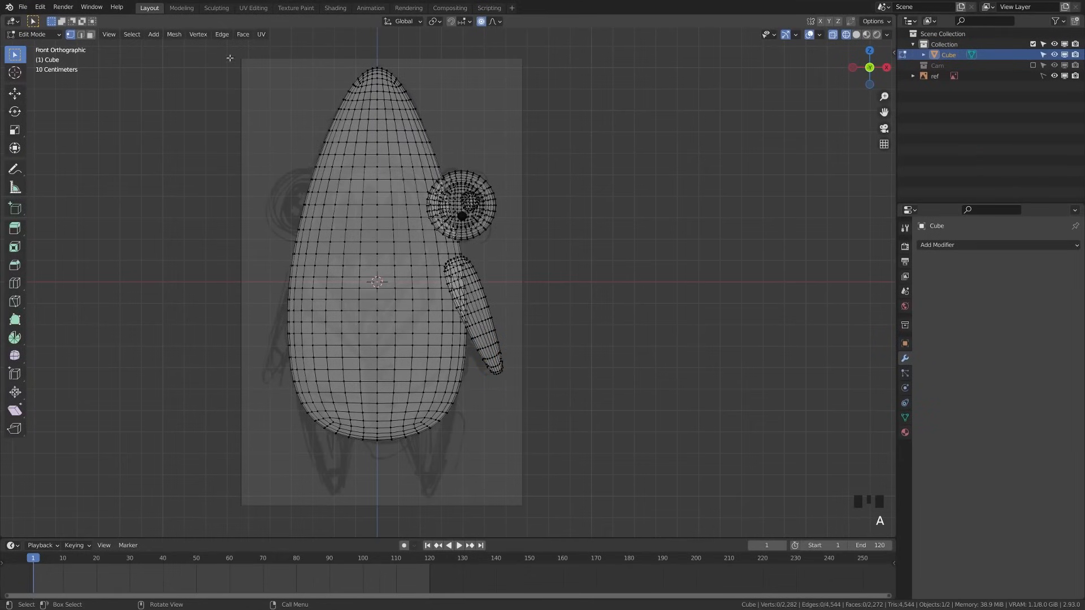
Select and delete the left half of the body's vertices in Edit Mode
left_click(222, 34)
left_click_drag(256, 47, 373, 472)
key("x")
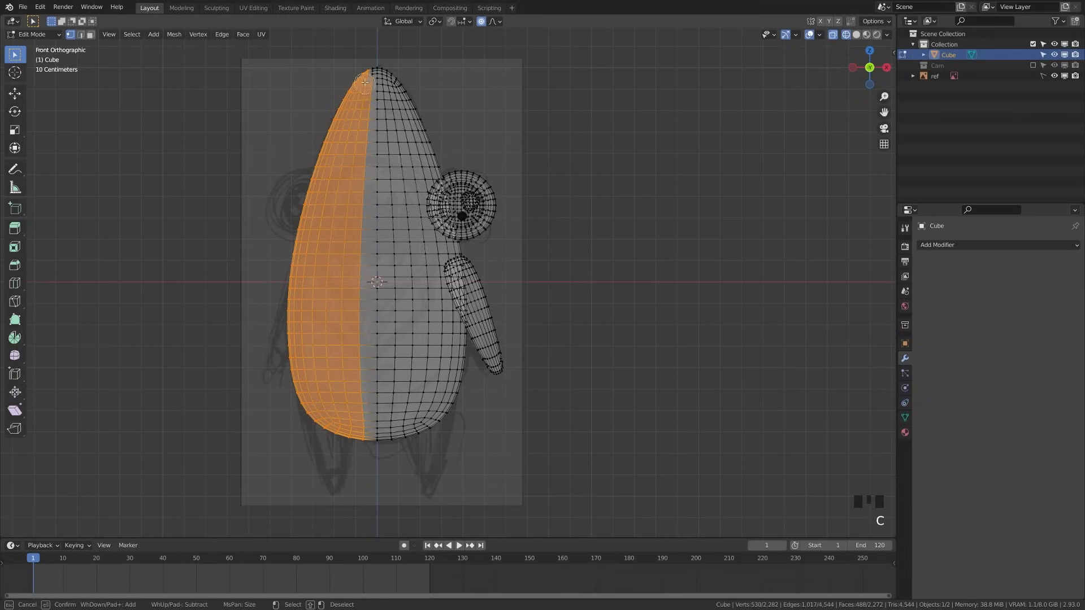
key("x")
left_click(283, 72)
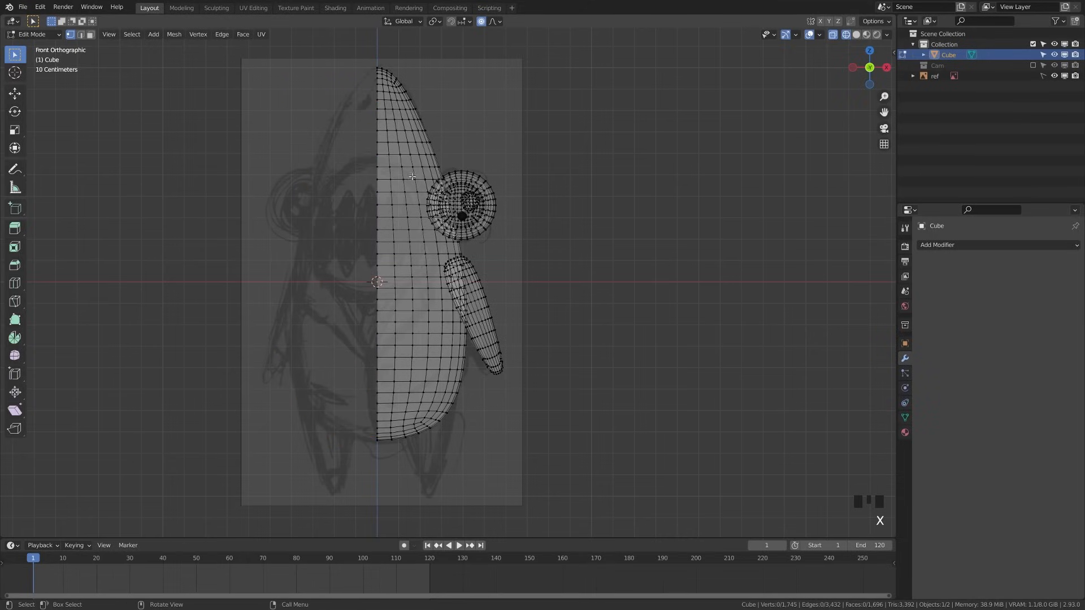
key("Tab")
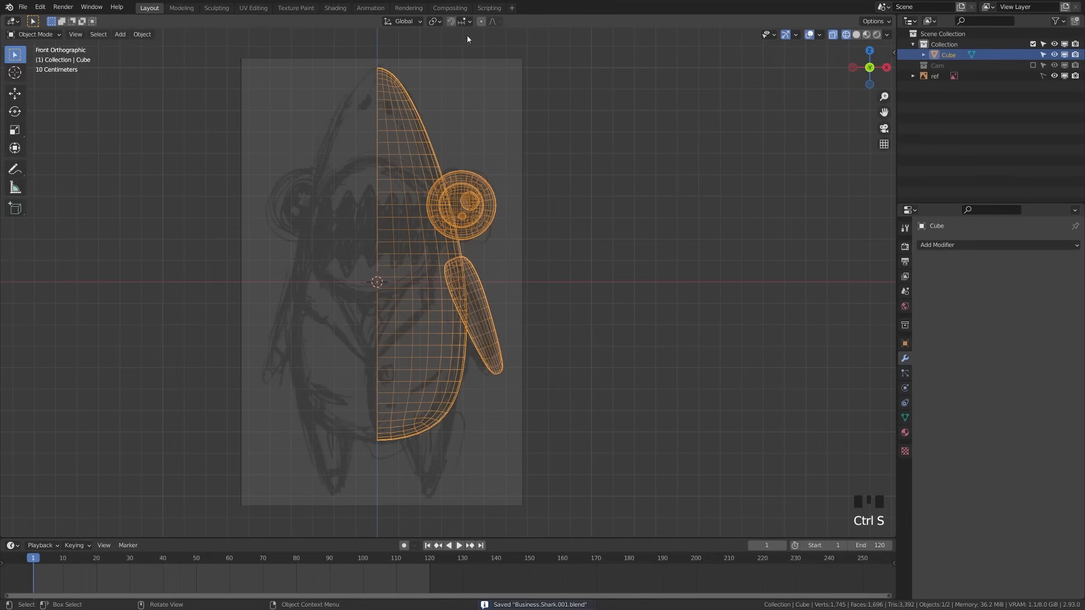
Add an X-axis Mirror modifier to the half body and save the file
left_click(988, 244)
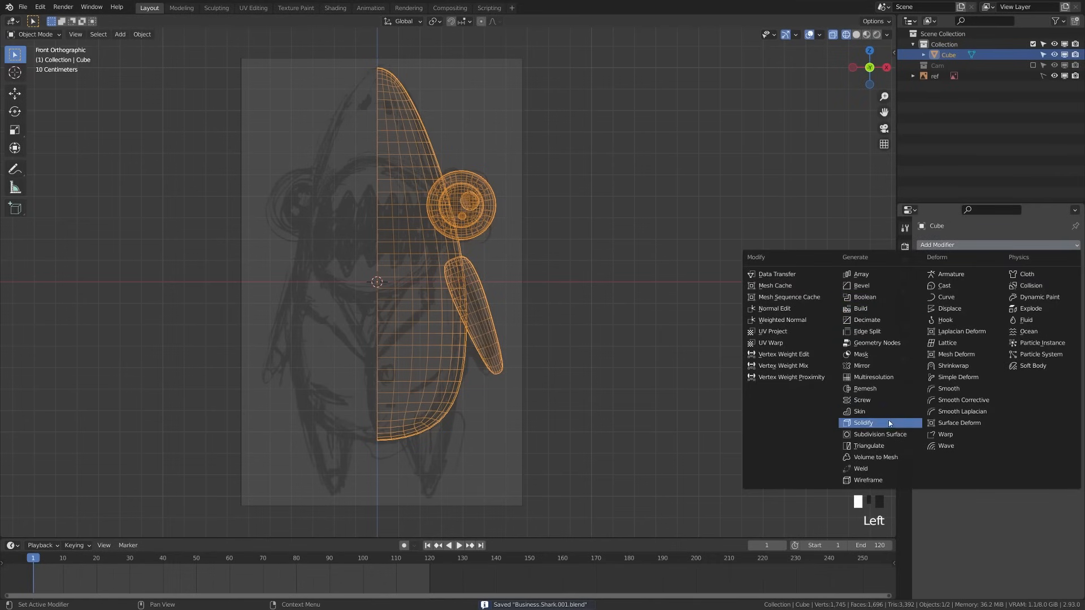
left_click(882, 369)
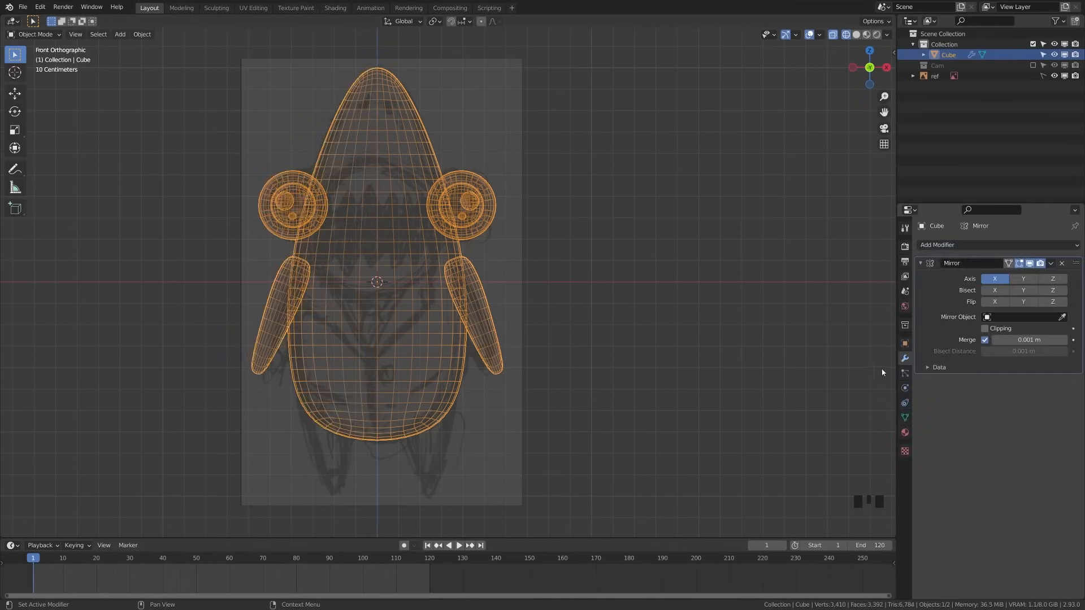
key("z")
left_click(417, 359)
key("alt+a")
key("ctrl+s")
scroll(419, 367, "up", 1)
middle_click_drag(419, 367, 334, 293, "shift")
key("shift+a")
Add a cube with subdivision level 2, shrink it to a small sphere, and place it below the body
mouse_move(354, 257)
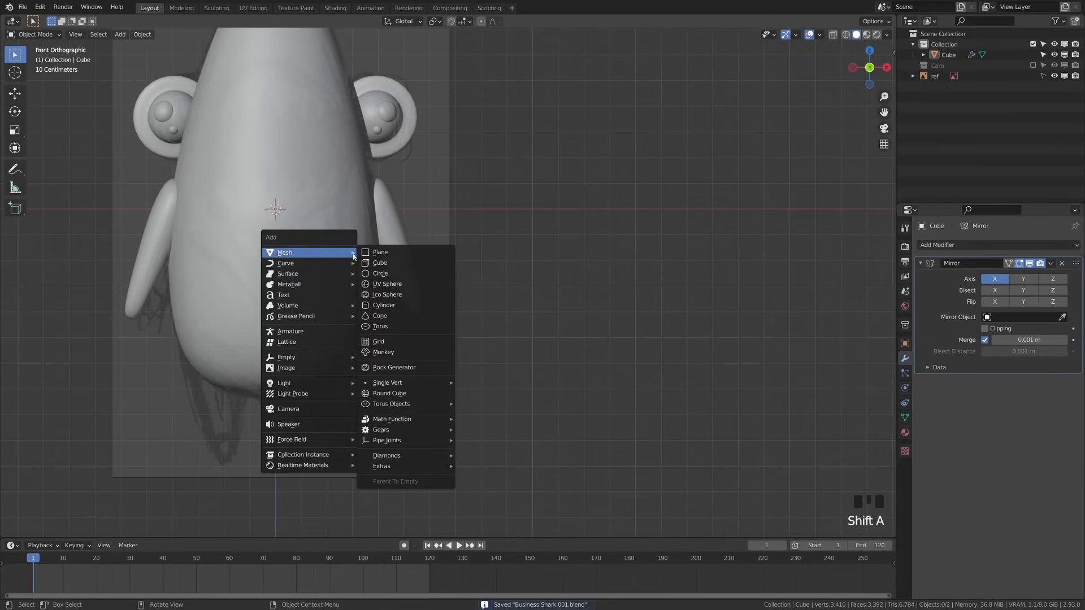
left_click(403, 264)
scroll(379, 271, "down", 3)
key("ctrl+2")
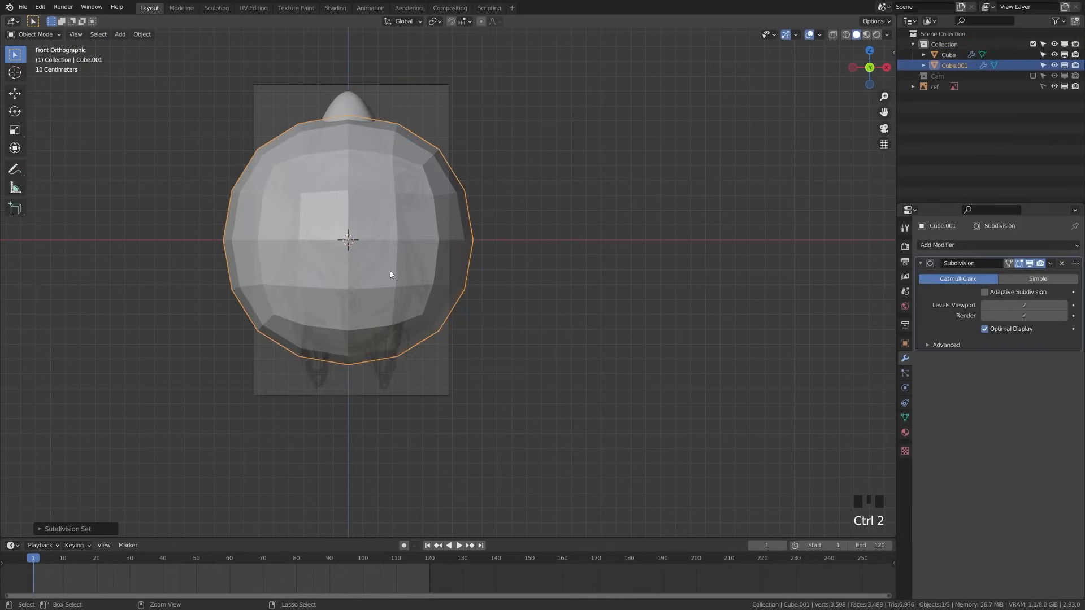
scroll(429, 301, "up", 3)
key("s")
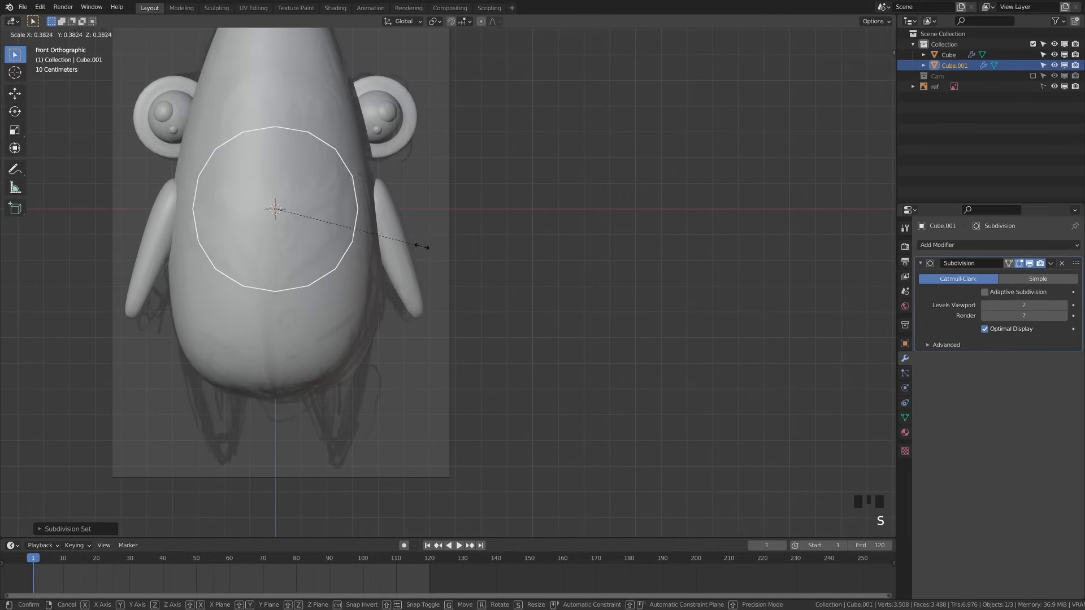
left_click(347, 230)
key("alt+z")
key("g")
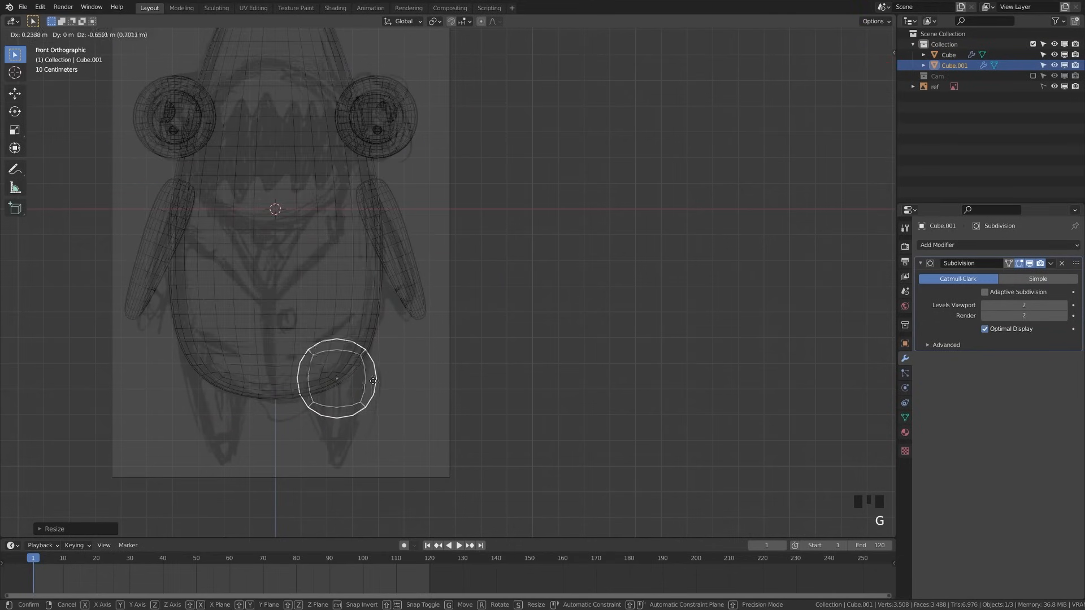
left_click(373, 381)
key("s")
left_click(521, 411)
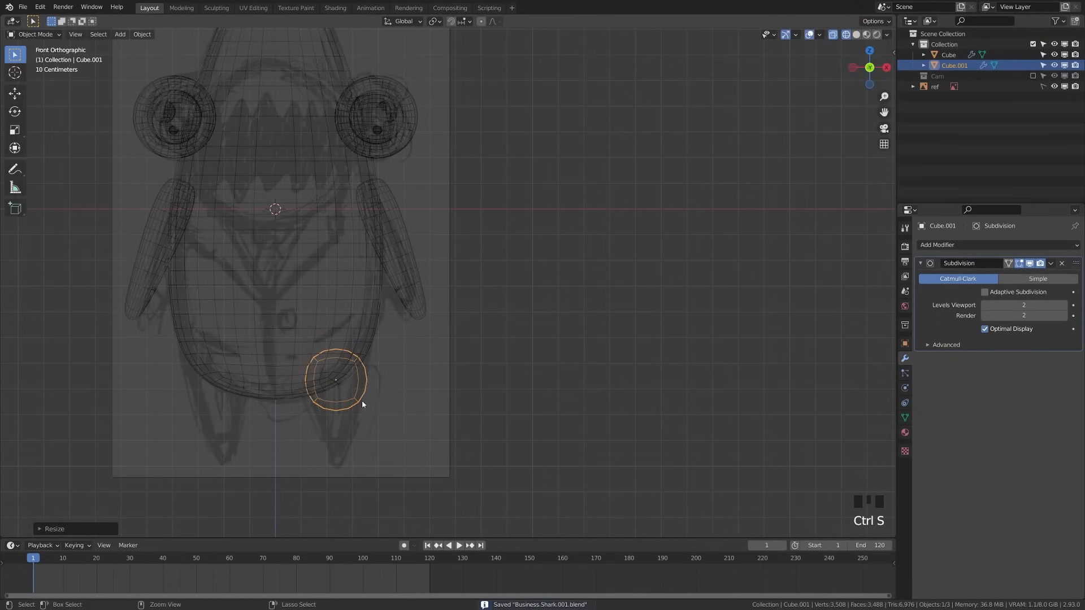
Centre the view on the sphere, switch to solid shading, and enlarge the sphere slightly
scroll(362, 405, "up", 1)
middle_click_drag(368, 416, 461, 338, "shift")
scroll(607, 306, "up", 3)
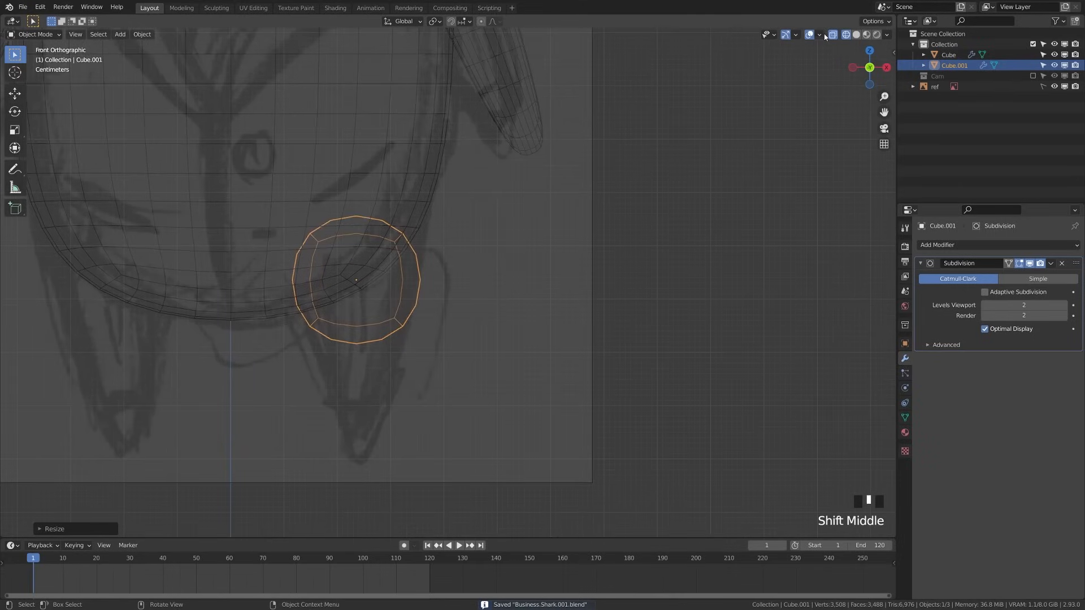
key("z")
left_click(557, 305)
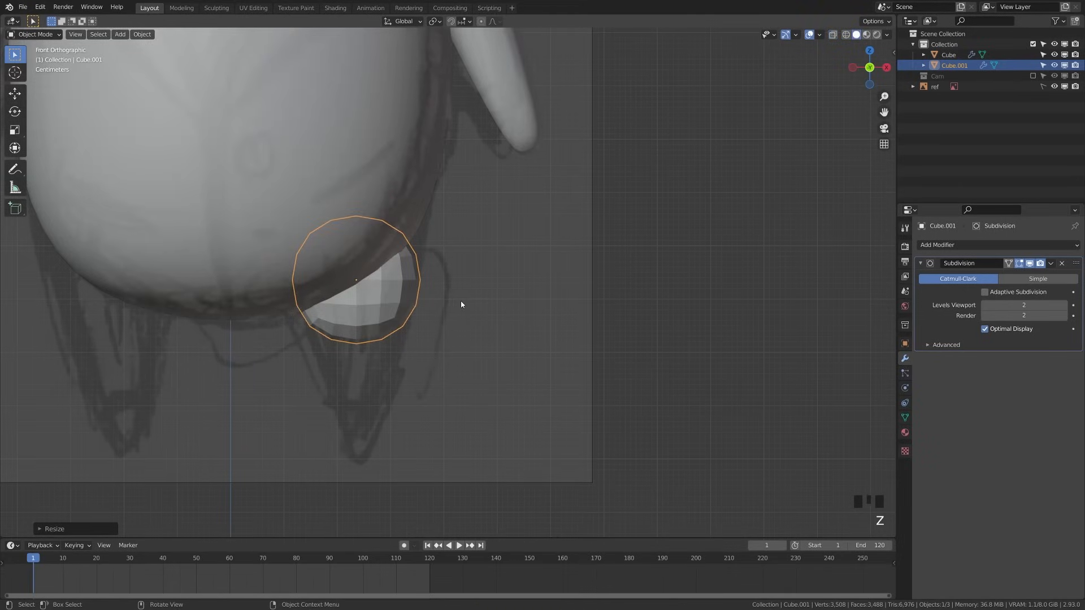
key("s")
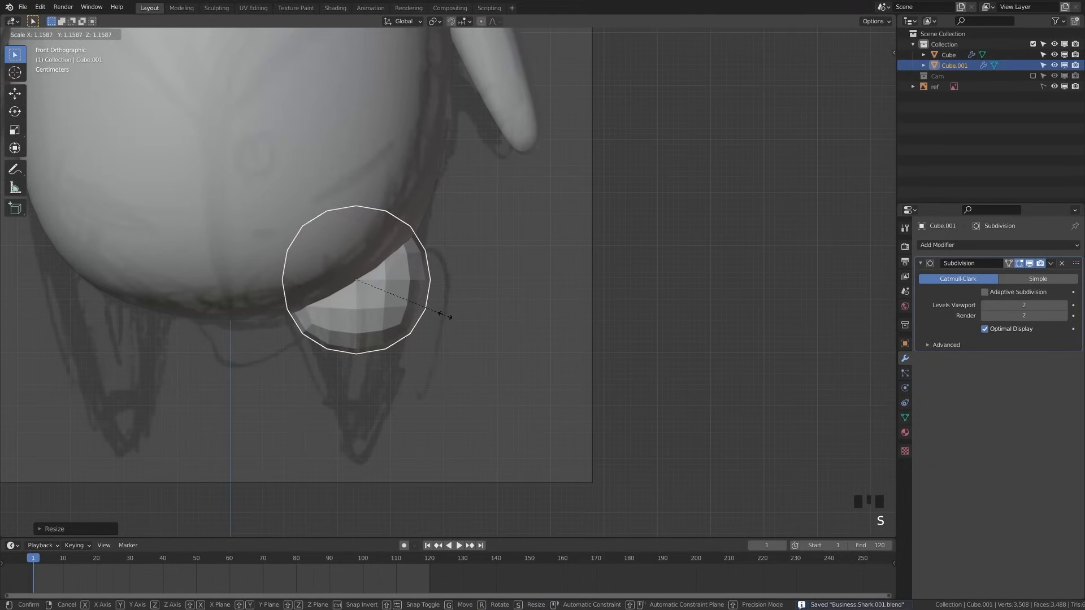
left_click(330, 320)
In Edit Mode, stretch the sphere's bottom vertices downward and narrow them into a leg
key("Tab")
key("a")
key("a")
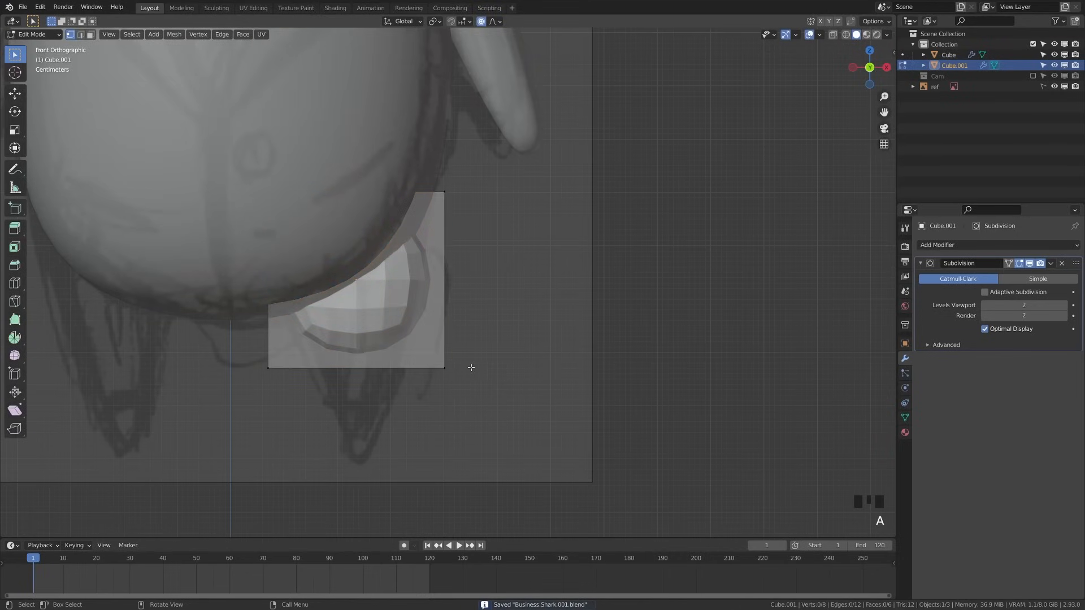
key("z")
left_click(252, 389)
left_click_drag(233, 358, 525, 412)
key("g")
key("z")
left_click(546, 500)
key("z")
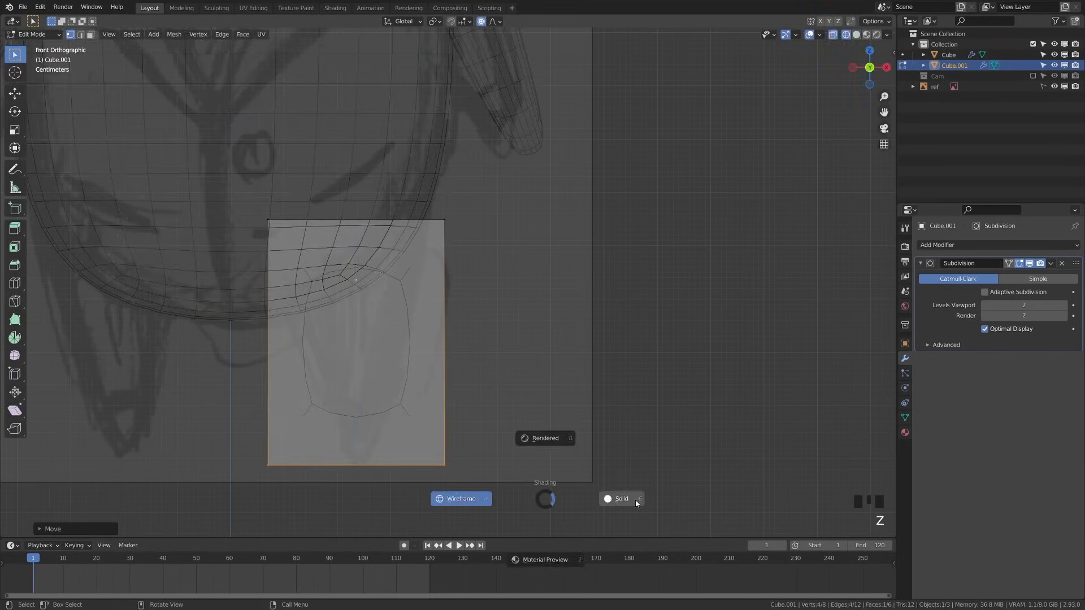
left_click(635, 500)
key("s")
left_click(448, 429)
Add a centred edge loop around the middle of the leg
key("ctrl+r")
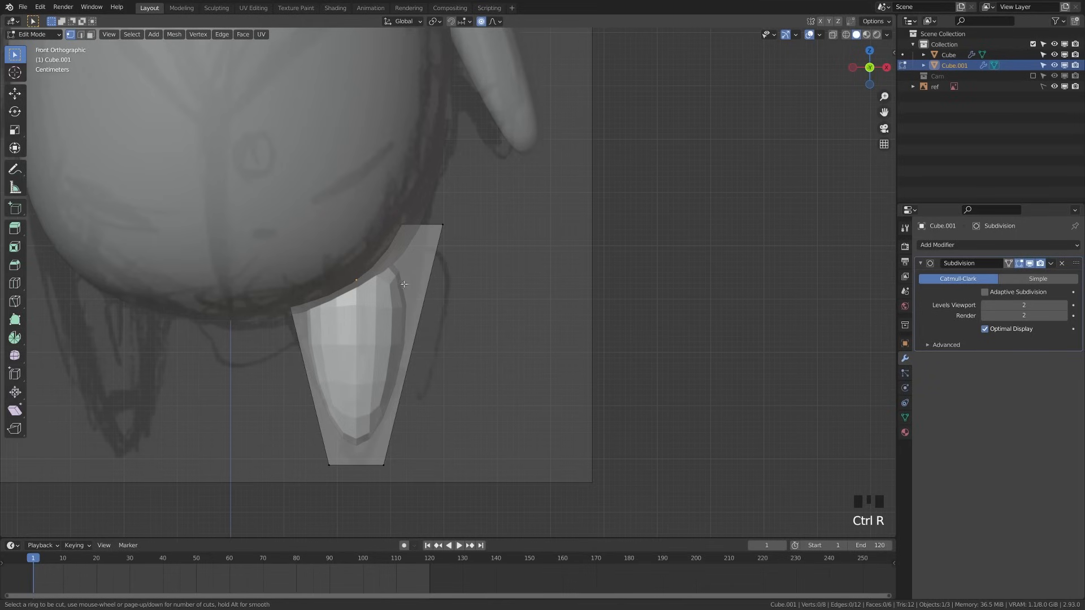
left_click(300, 345)
right_click(599, 276)
key("a")
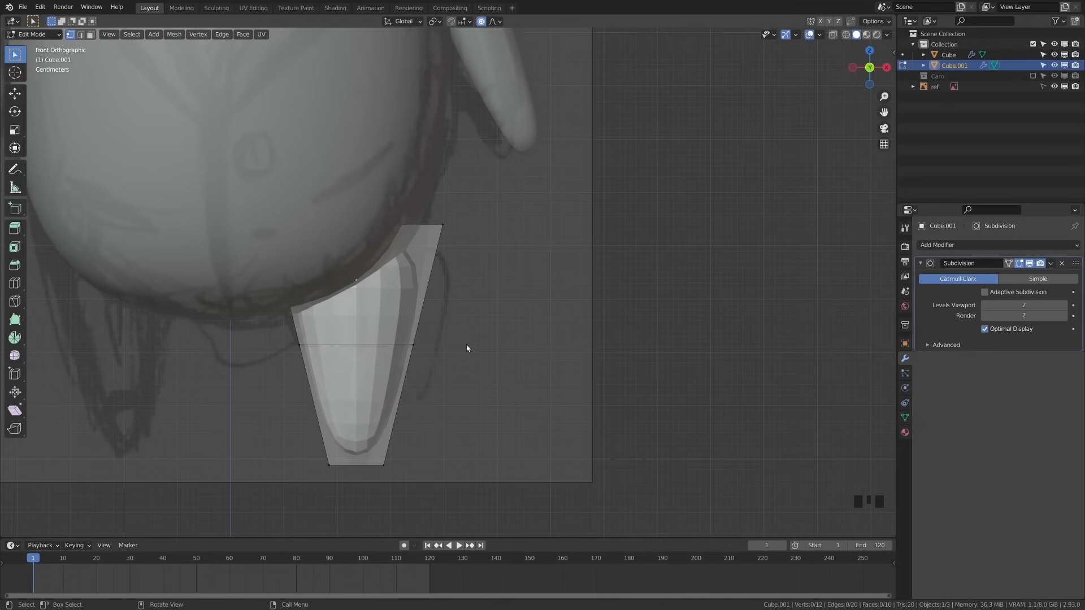
With proportional editing off, raise the leg's top vertices into the body and widen them
key("z")
left_click_drag(218, 181, 525, 320)
key("g")
key("z")
right_click(501, 266)
key("o")
key("g")
key("z")
left_click(503, 230)
key("z")
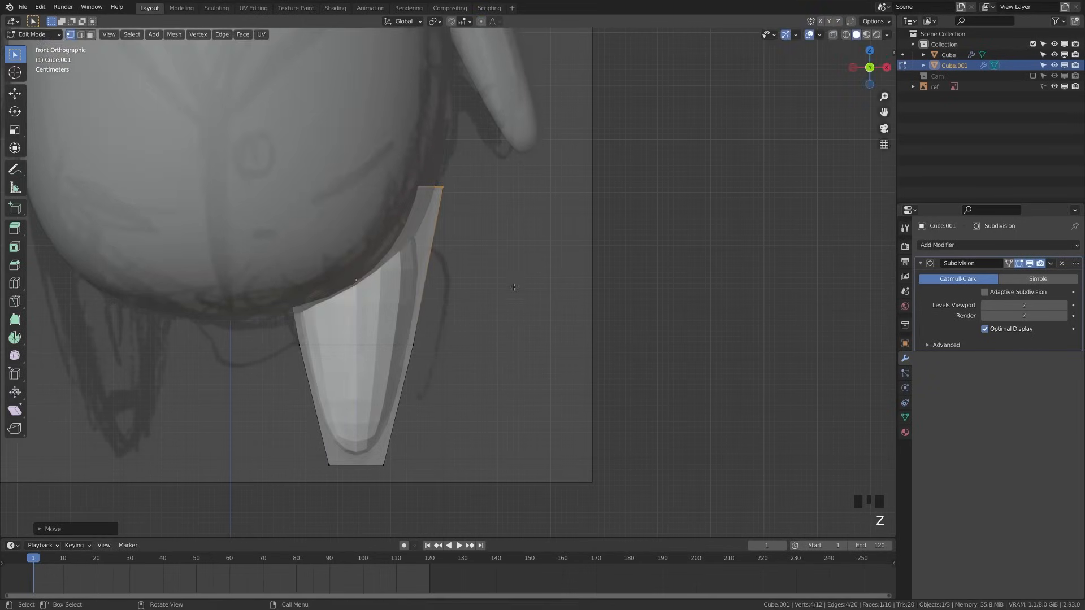
key("s")
left_click(537, 268)
Narrow the leg's tip and apply the Subdivision modifier
key("a")
left_click_drag(253, 390, 572, 492)
key("s")
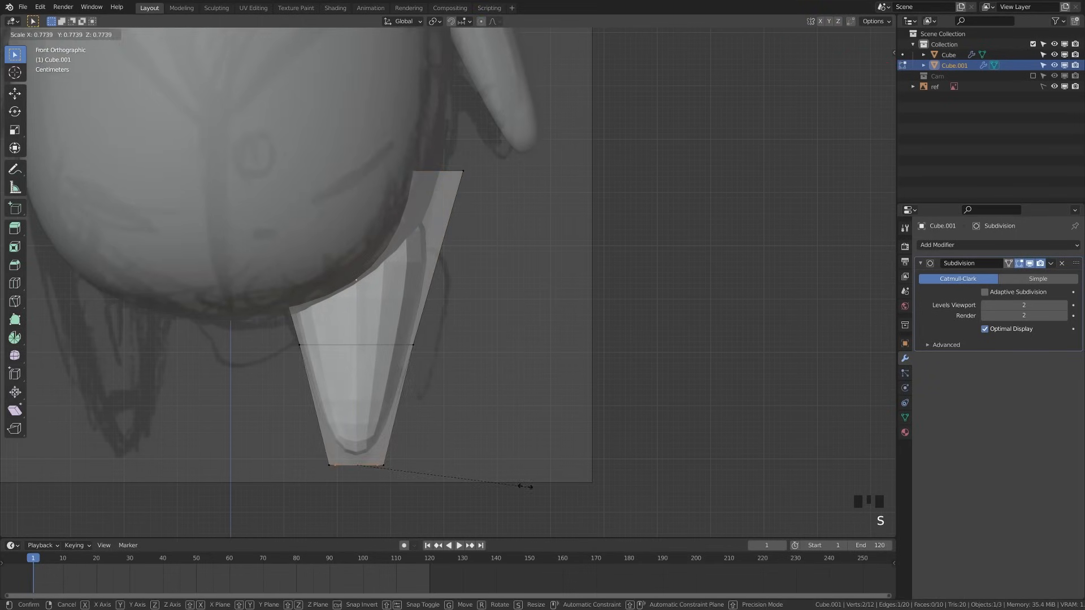
left_click(1051, 264)
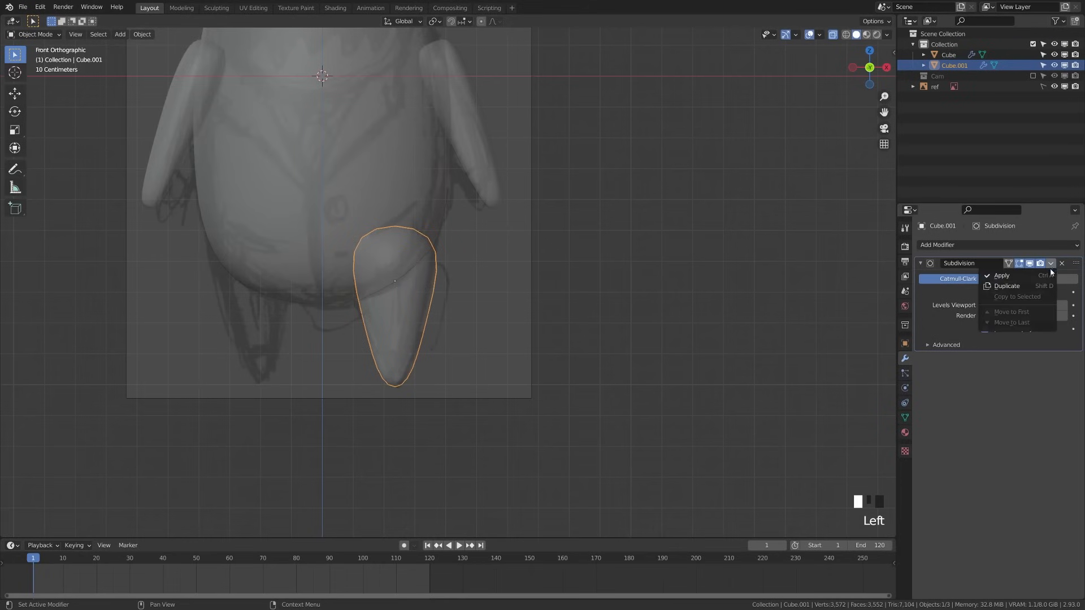
left_click(1046, 275)
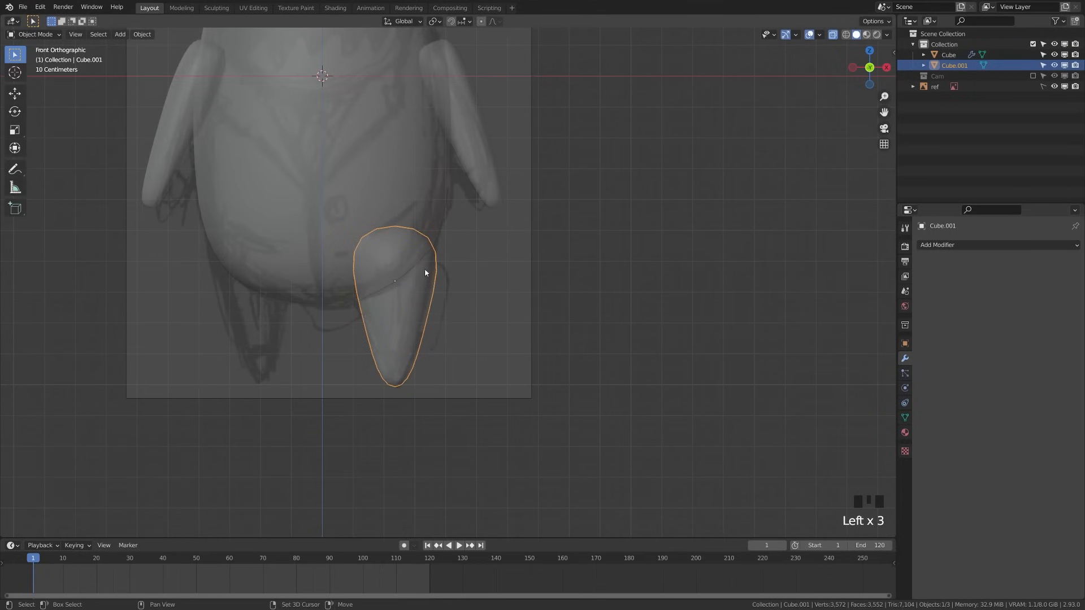
Join the leg into the mirrored body with Ctrl+J and return to opaque solid shading
middle_click_drag(328, 154, 344, 213, "shift")
left_click(344, 217, "shift")
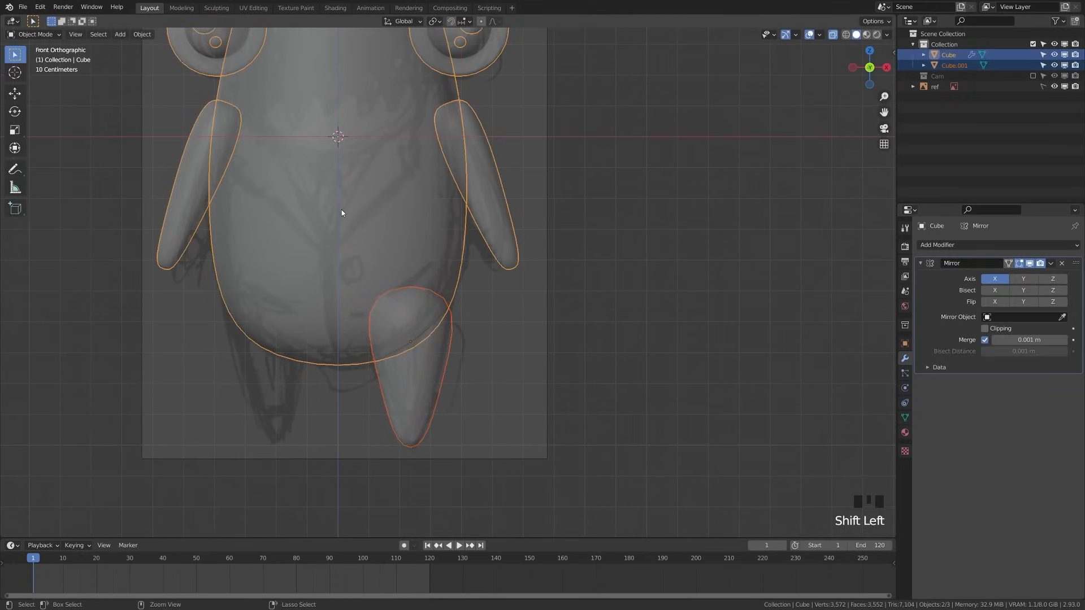
key("ctrl+j")
key("alt+a")
key("z")
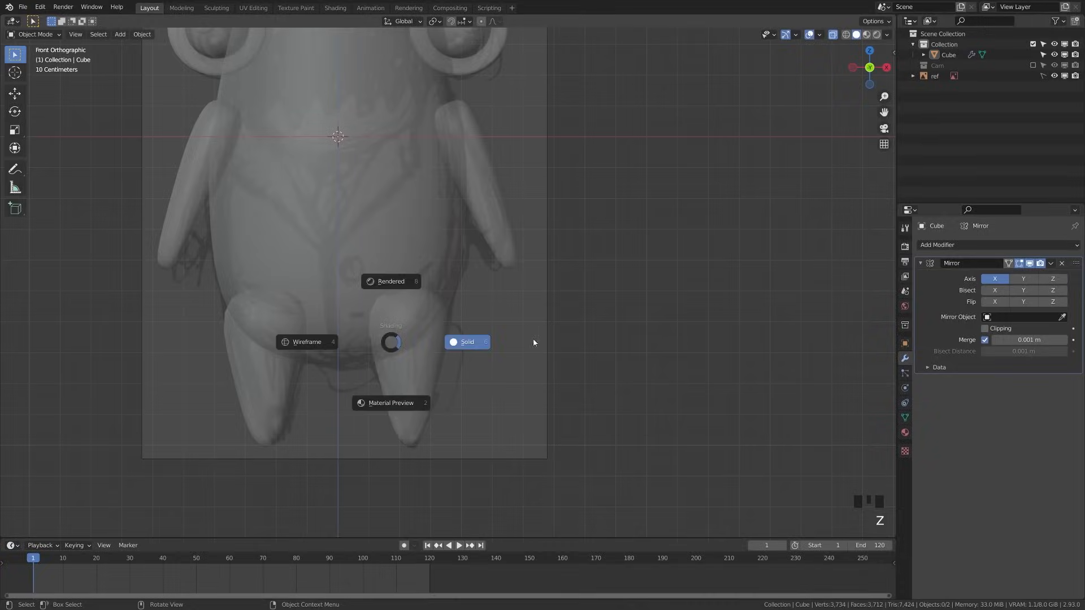
left_click(534, 342)
left_click(832, 38)
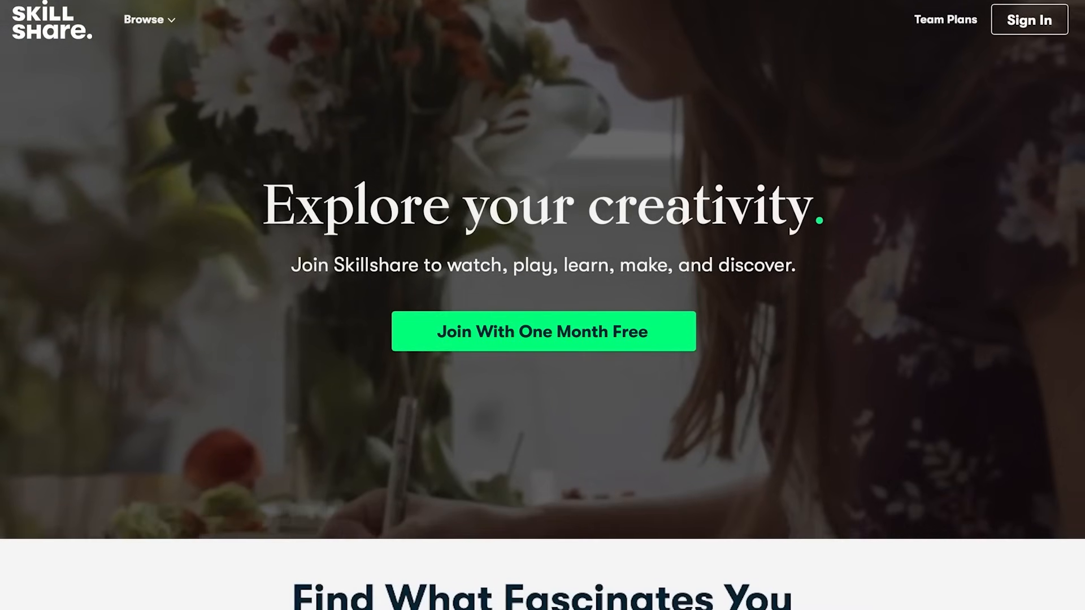
Scroll the Skillshare homepage and open the Botanical Illustration watercolor and gouache course
scroll(542, 305, "down", 6)
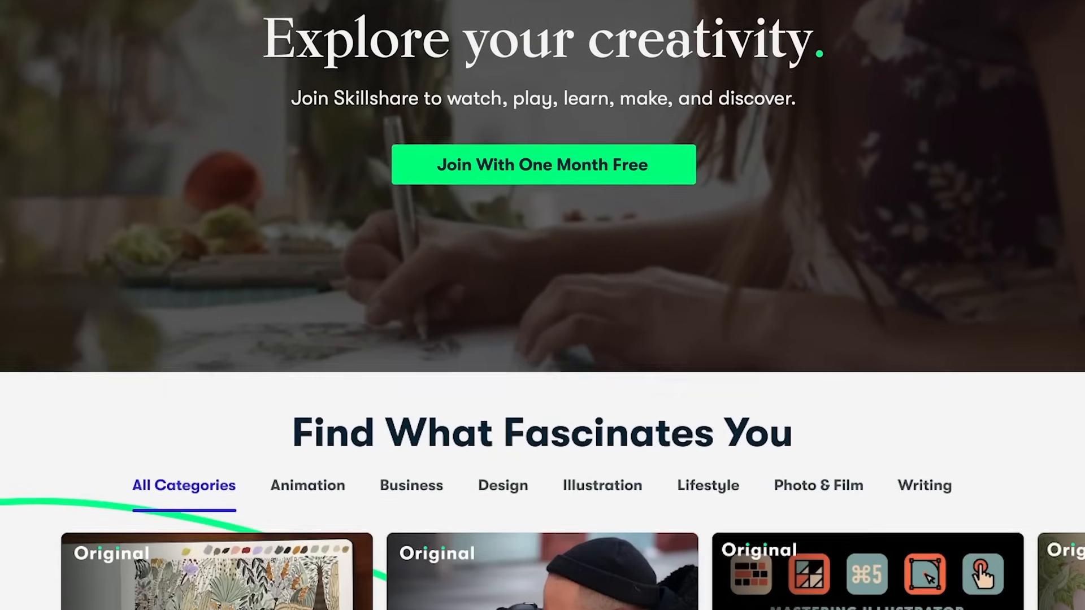
scroll(358, 428, "down", 3)
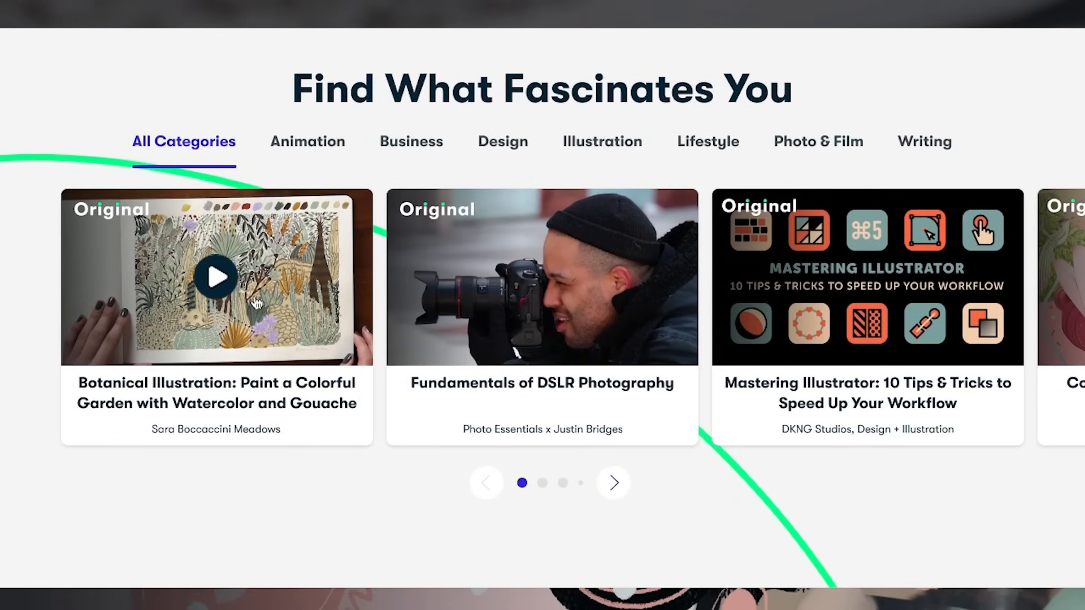
left_click(252, 298)
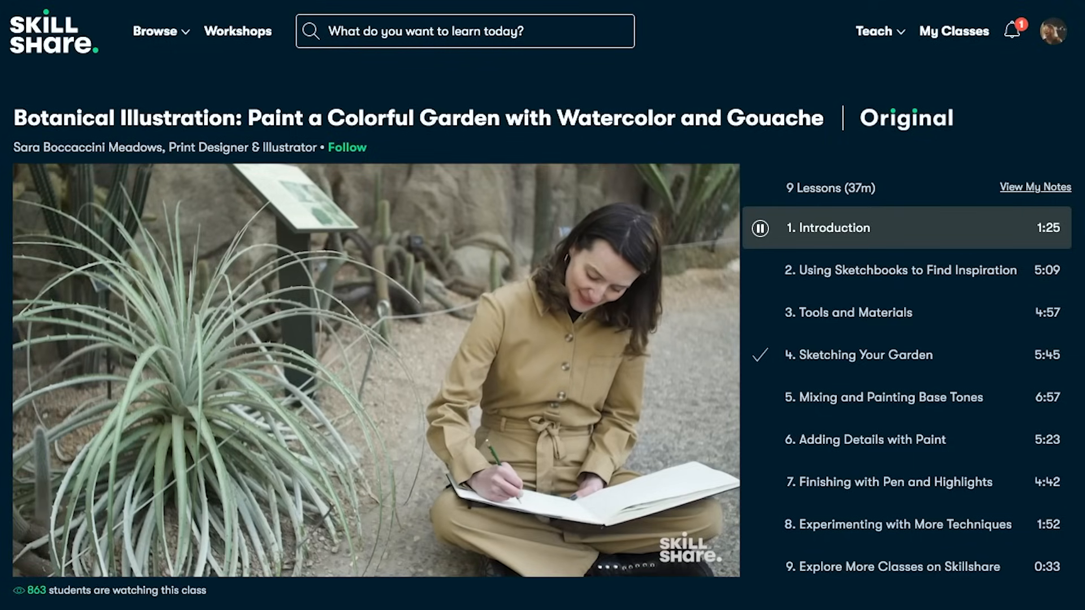
scroll(542, 305, "down", 2)
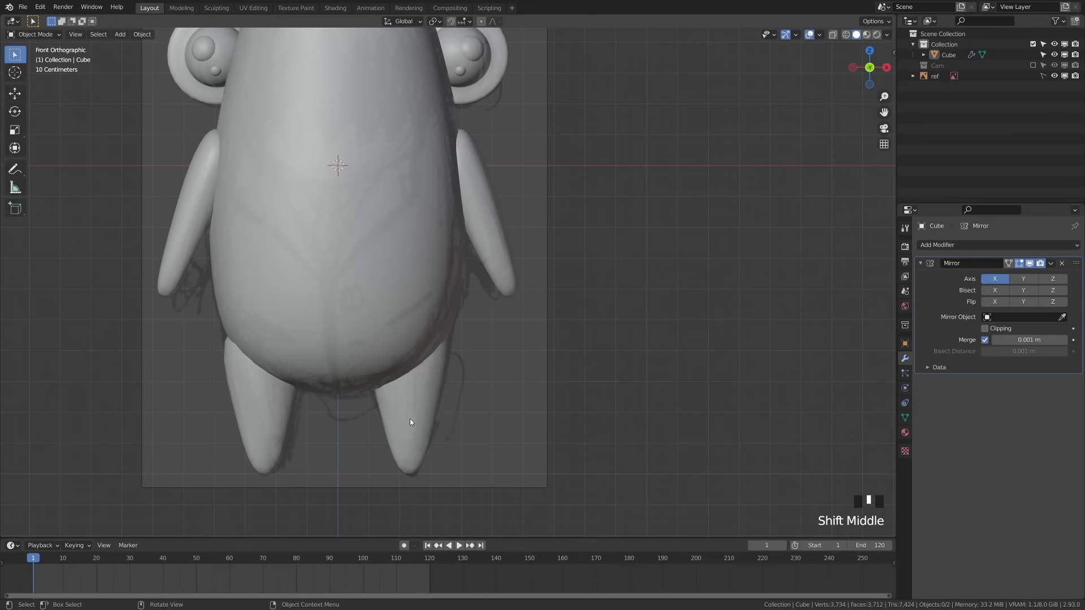
In Edit Mode with X-ray, select the connected leg and shift its upper part along Y
key("Tab")
key("l")
key("alt+z")
key("b")
middle_click_drag(343, 425, 502, 524)
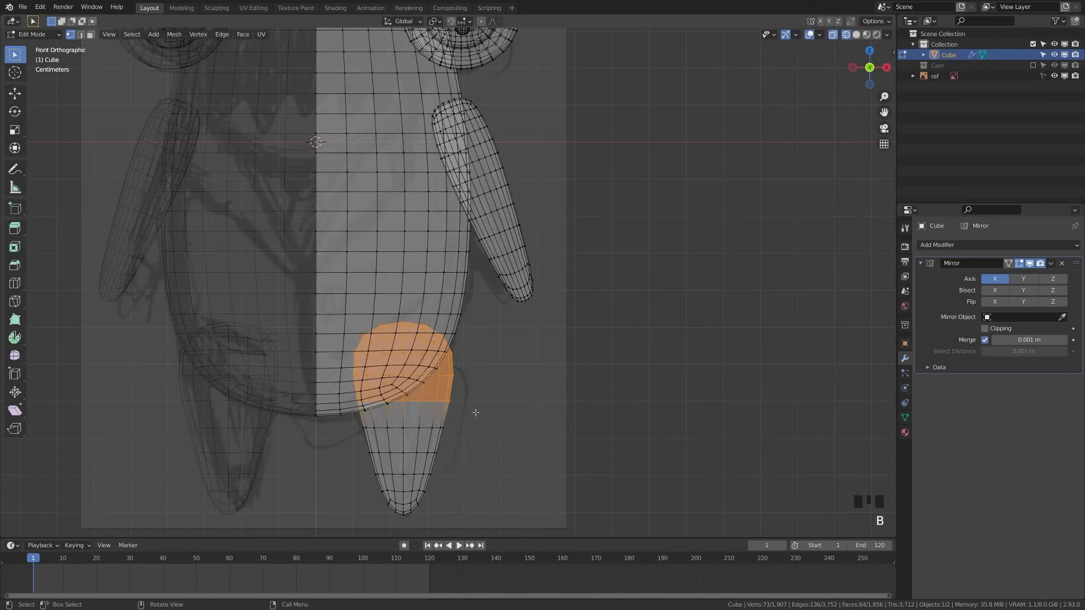
key("g")
key("y")
left_click(458, 418)
Separate the legs into their own object and select that object
key("Tab")
key("Tab")
key("l")
key("p")
left_click(474, 418)
key("Tab")
key("z")
left_click(433, 392)
key("Tab")
Raise and resize the leg tops with proportional editing turned on
key("z")
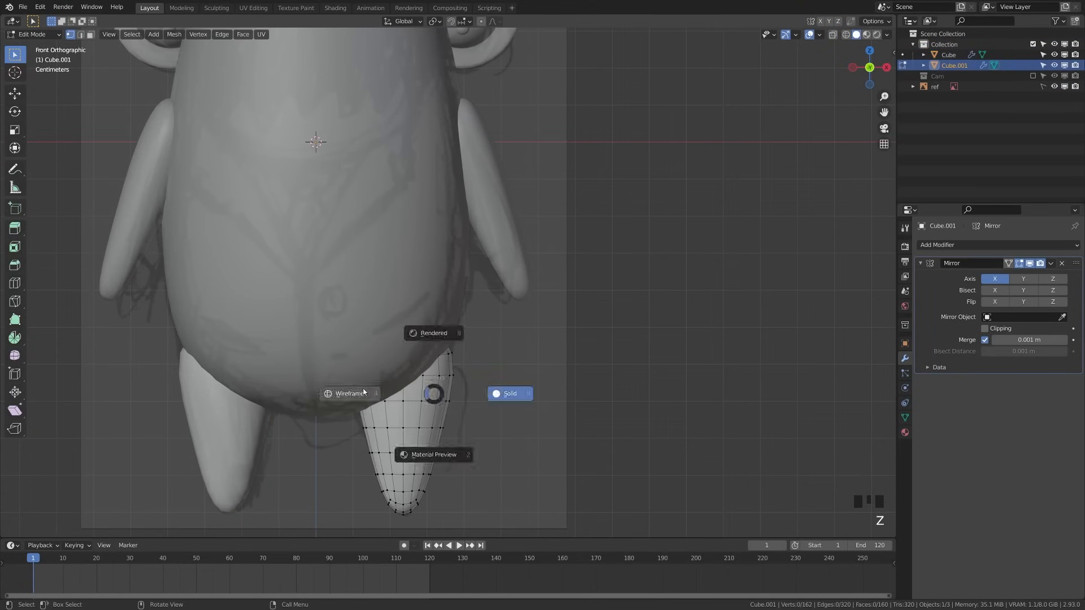
left_click_drag(327, 303, 474, 365)
left_click(482, 22)
key("g")
key("z")
left_click(487, 400)
key("s")
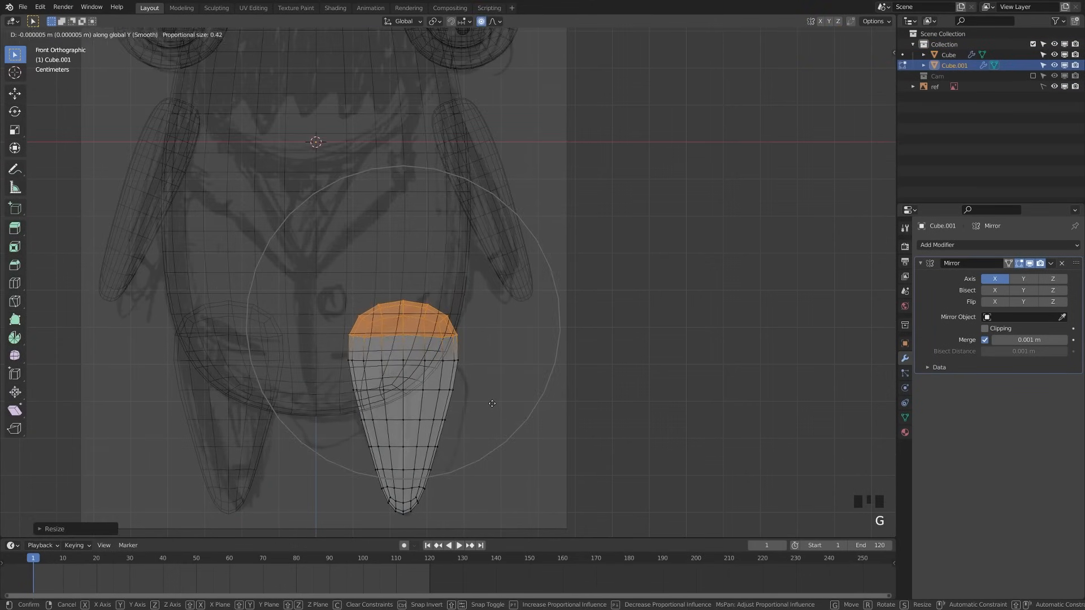
left_click(499, 406)
scroll(499, 405, "up", 2)
key("s")
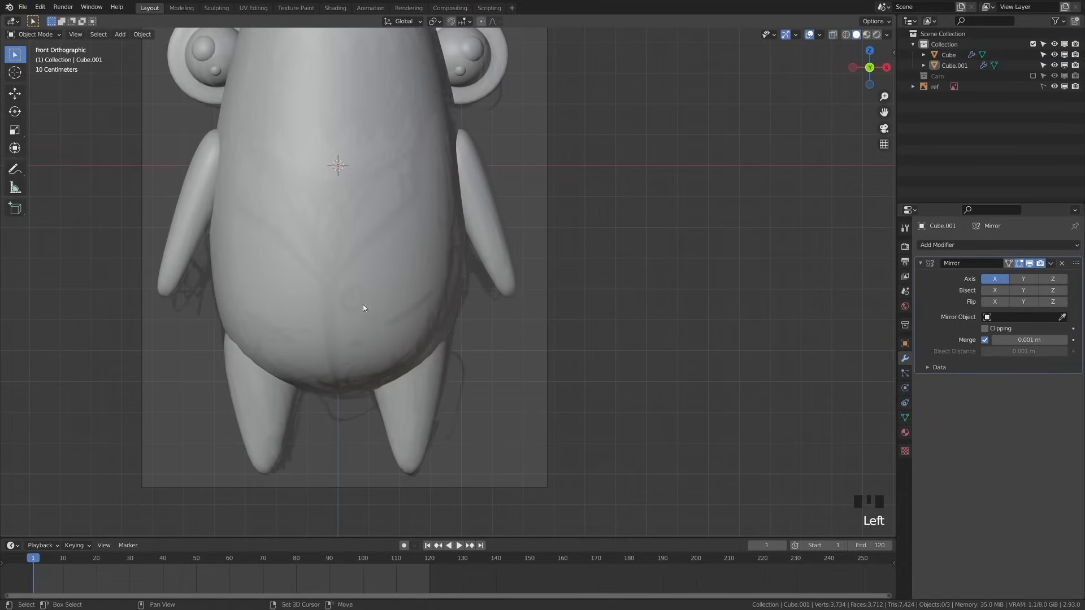
Join the legs into the body object, view it from the side, and save the file
left_click(363, 309)
left_click(345, 299)
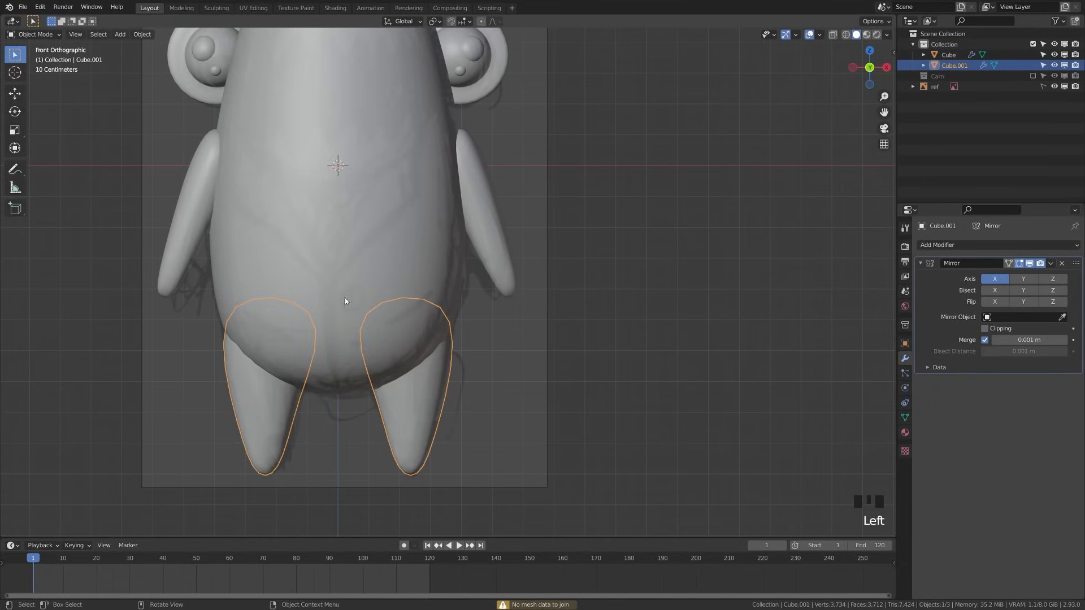
left_click(344, 300, "shift")
key("ctrl+j")
left_click(514, 344)
scroll(514, 344, "down", 5)
middle_click_drag(514, 344, 366, 359)
key("ctrl+s")
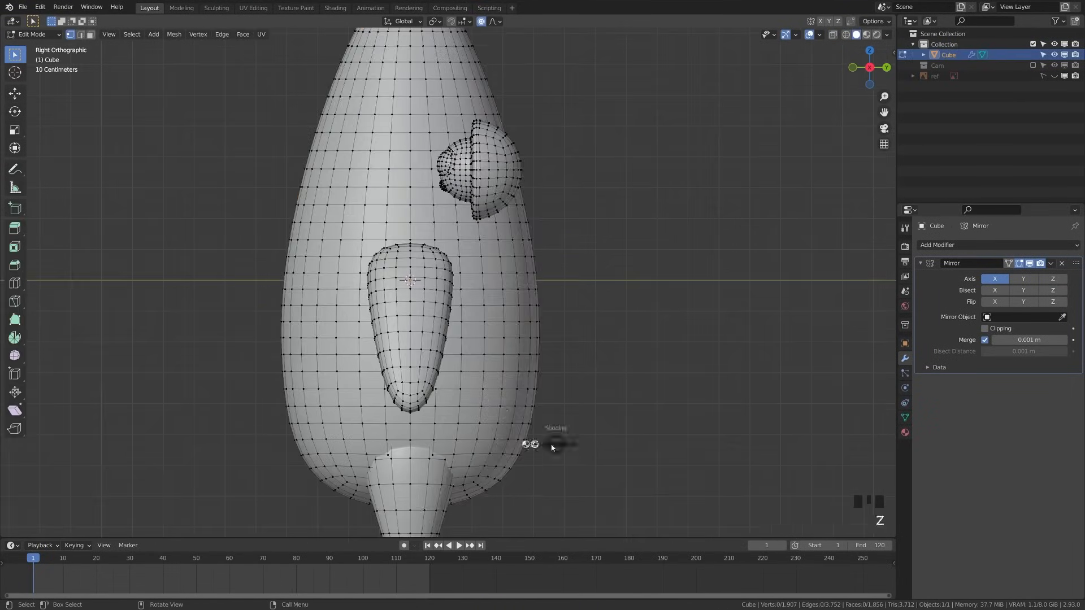
Hide the eye, then move the body's side edges along Y with proportional falloff to taper the top
key("alt+z")
key("g")
key("y")
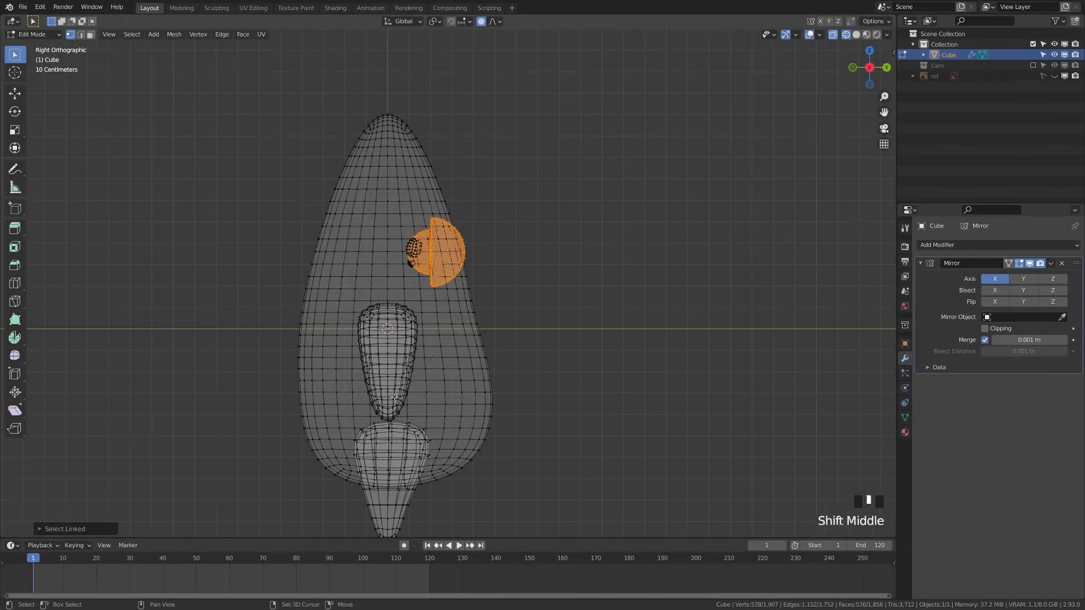
key("ctrl+l")
key("h")
key("g")
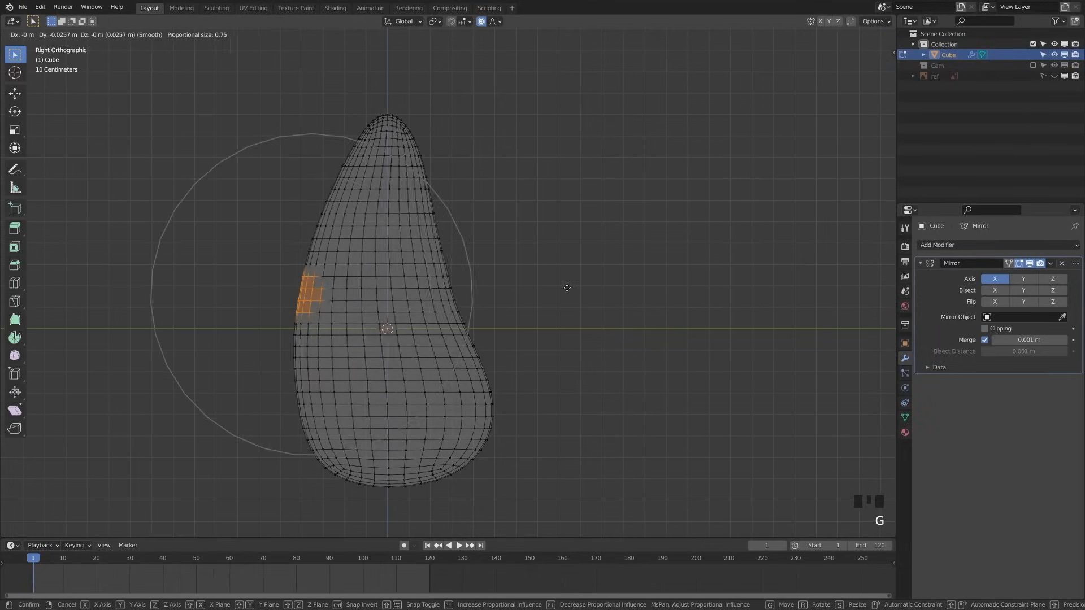
left_click(581, 290)
key("g")
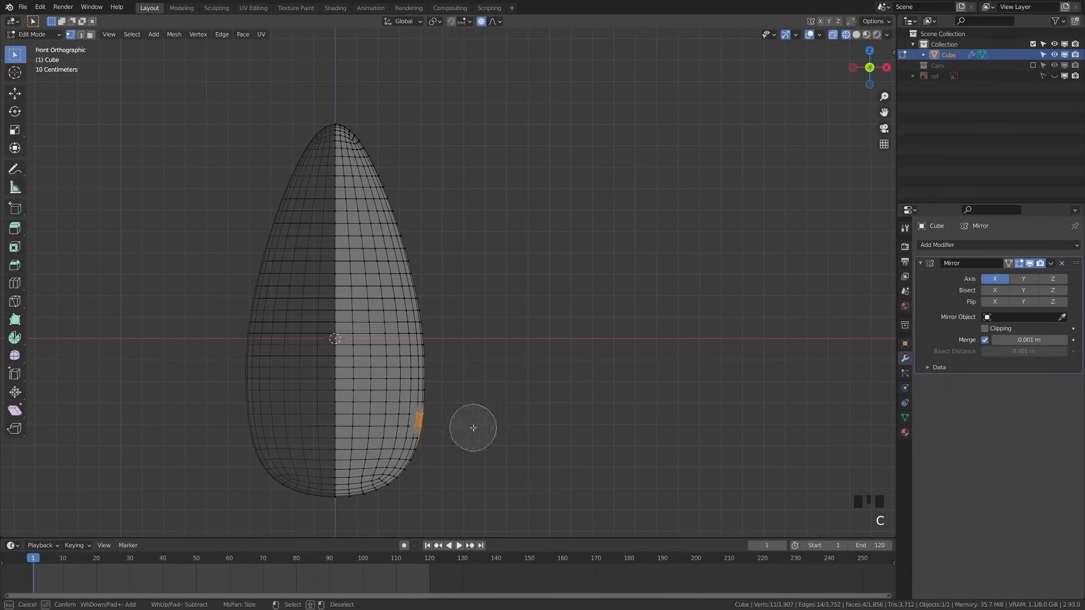
key("g")
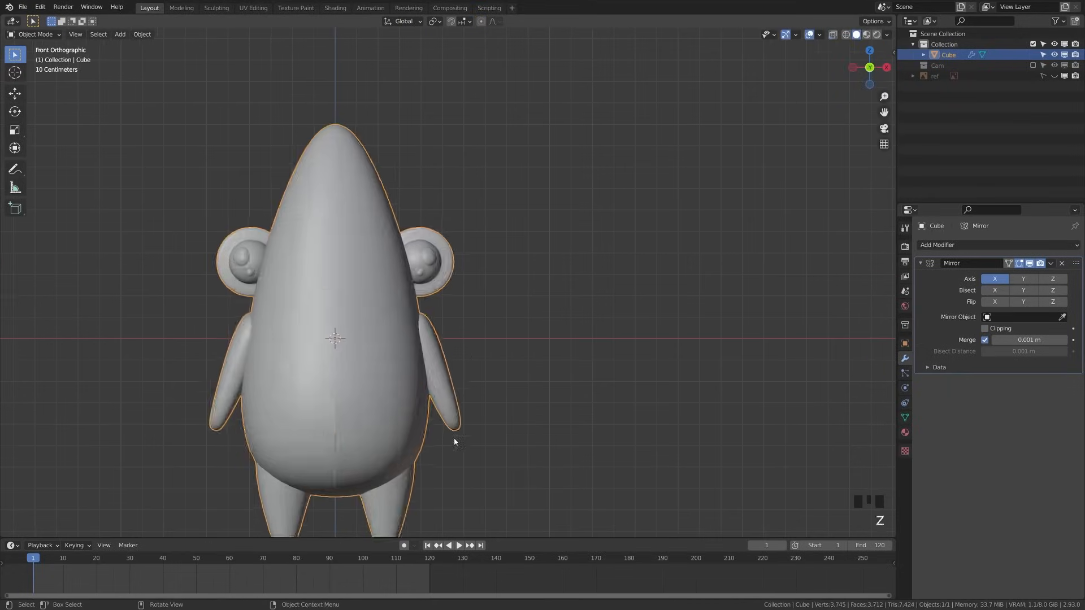
Add a 64-vertex cylinder and rotate it 90 degrees on X
key("shift+a")
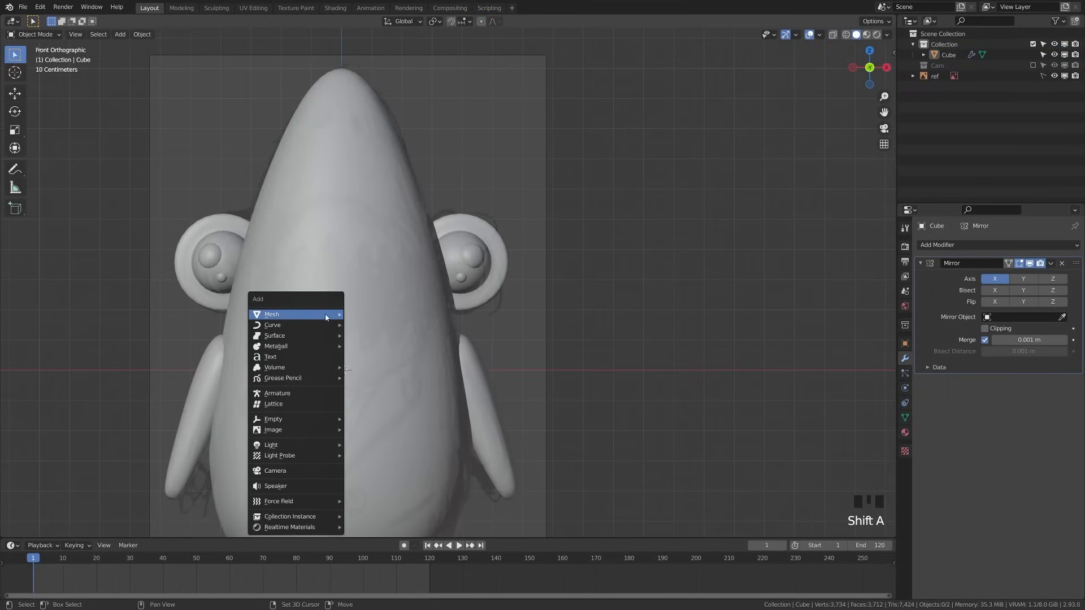
mouse_move(325, 314)
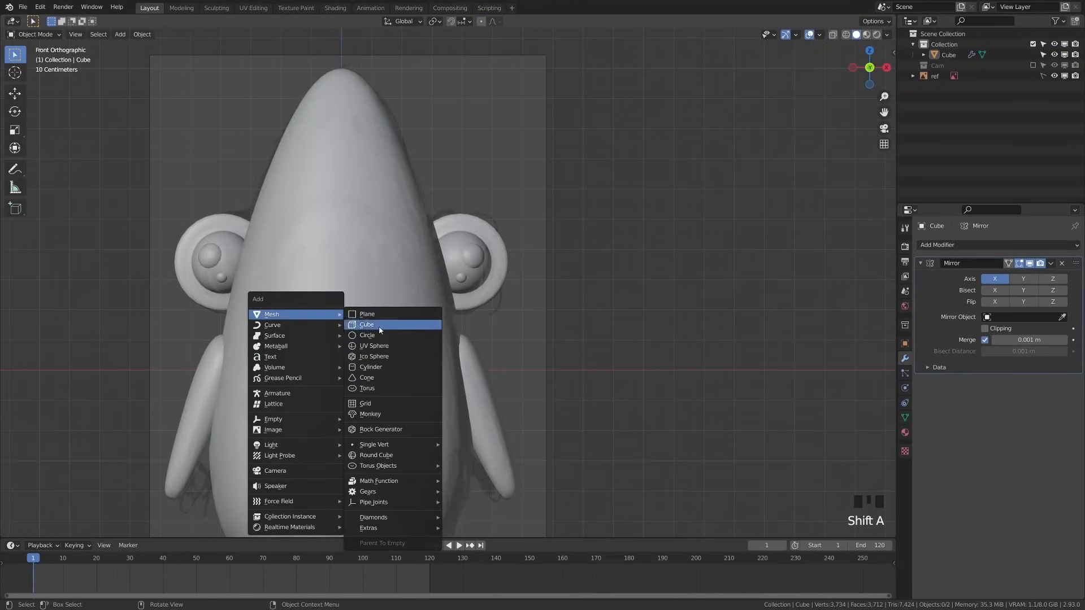
left_click(389, 369)
left_click(48, 531)
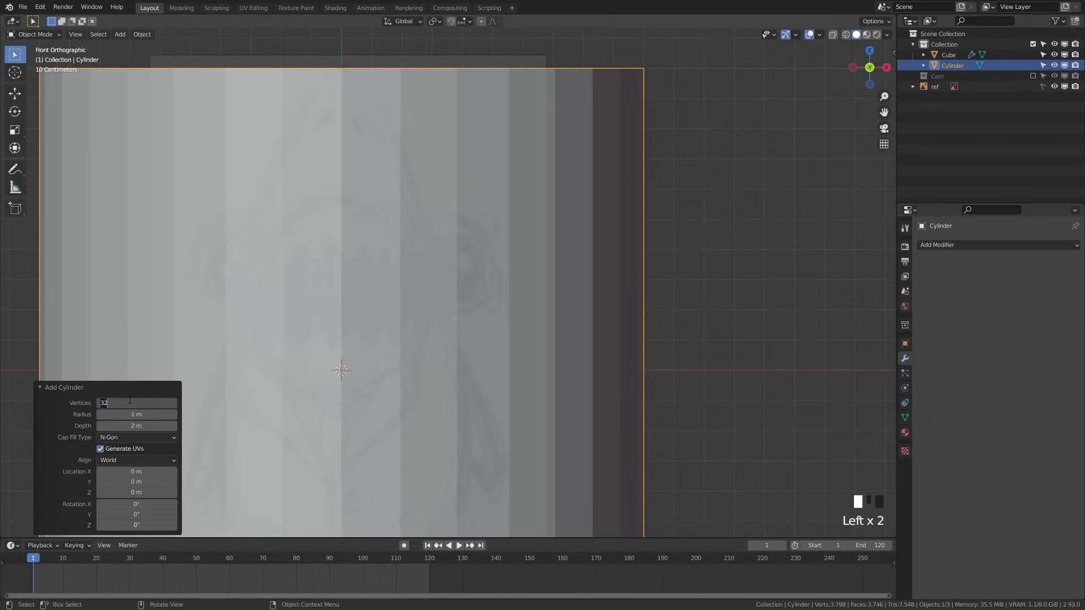
key("Return")
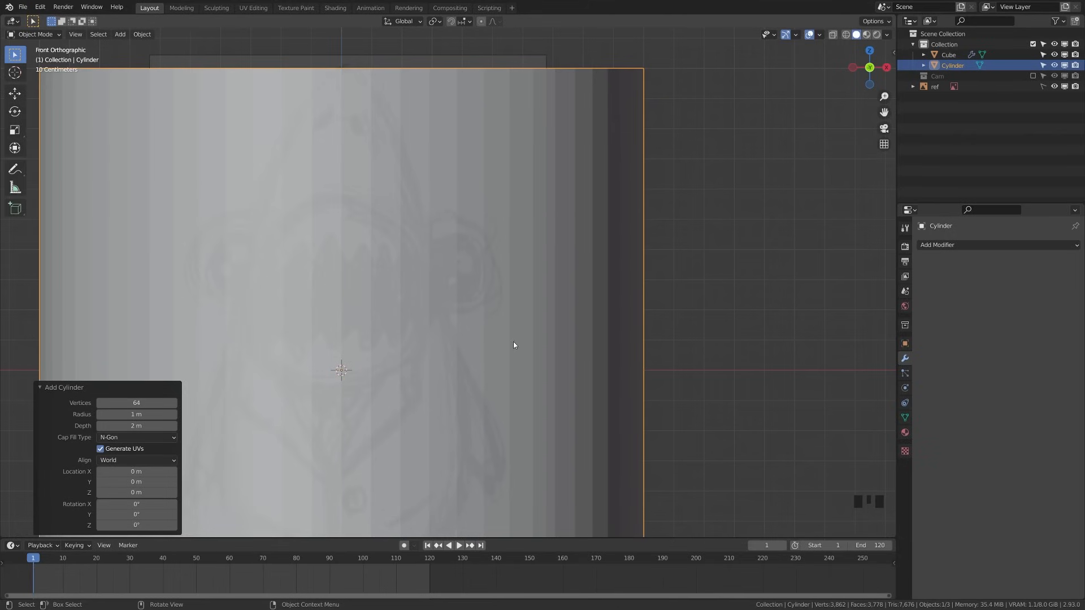
type("r90")
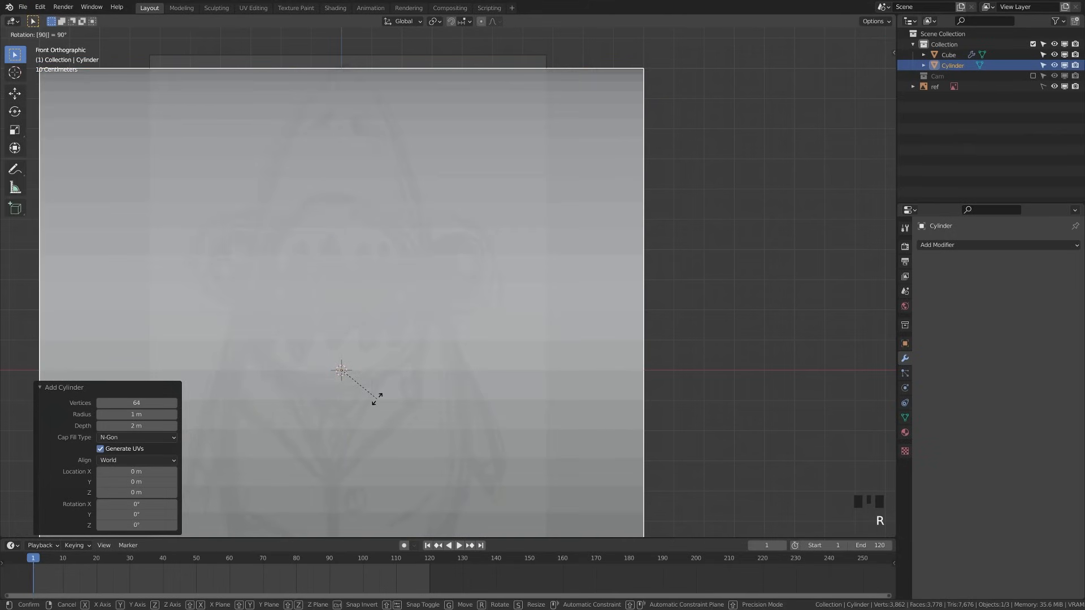
type("x")
left_click(377, 398)
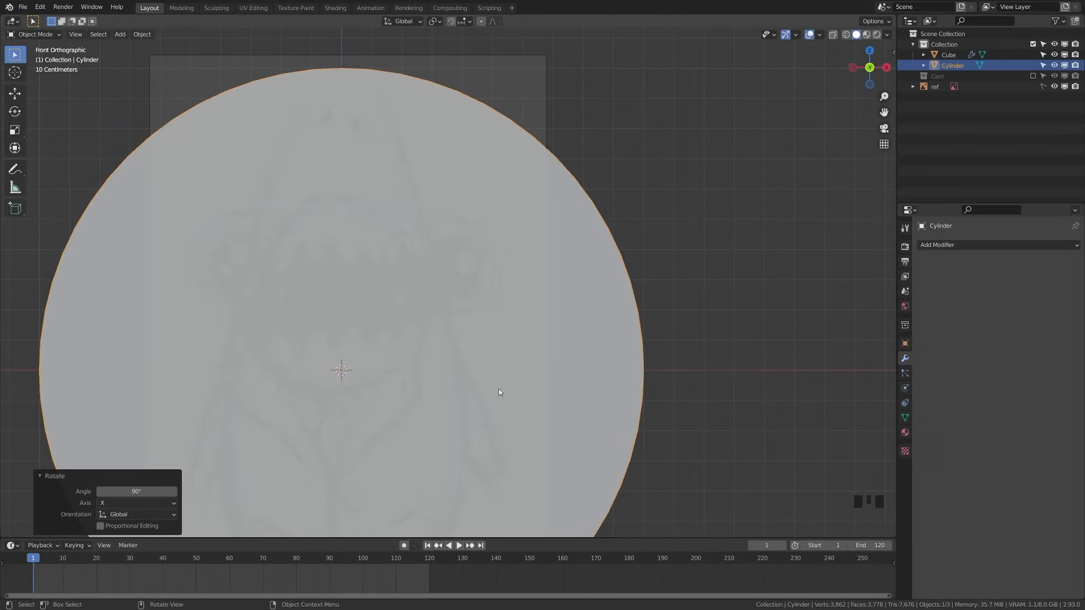
Scale the cylinder down to 0.59 and raise it on Z to face height
key("s")
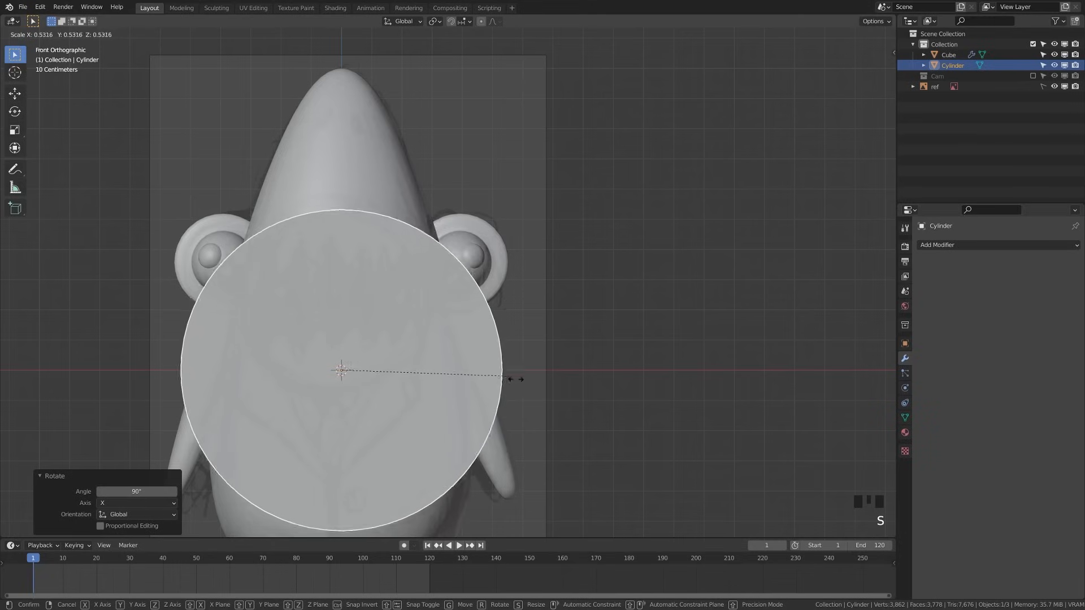
left_click(516, 378)
key("g")
key("z")
left_click(498, 345)
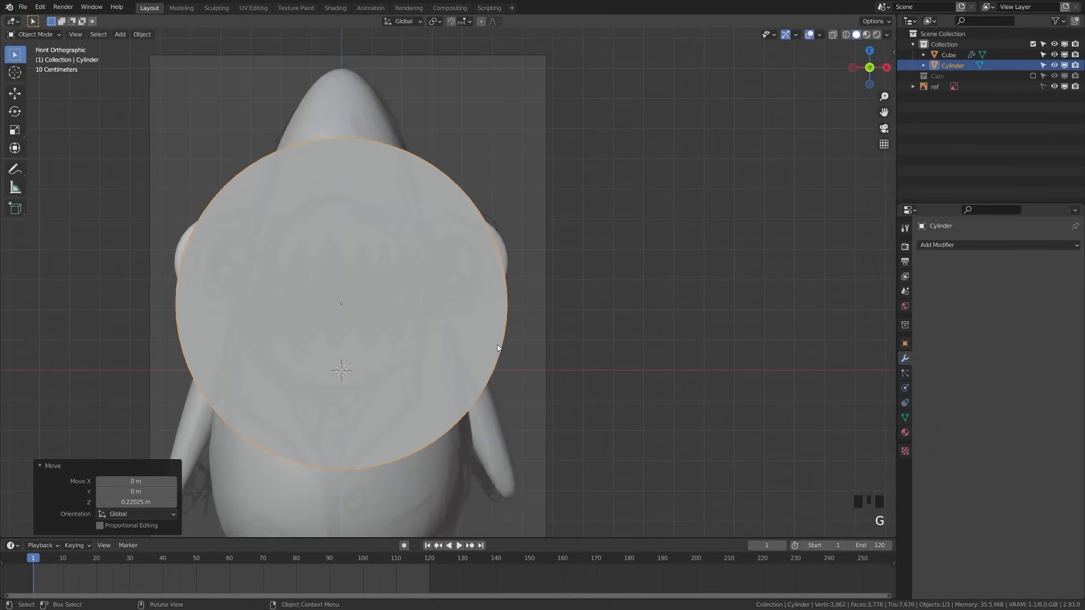
key("s")
left_click(534, 333)
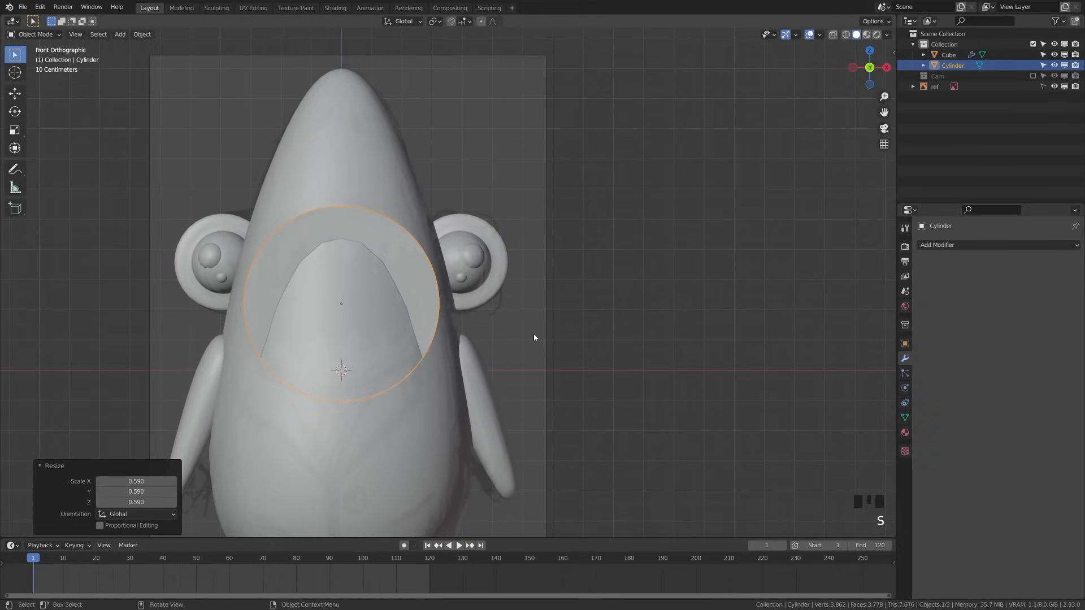
key("g")
key("z")
left_click(533, 326)
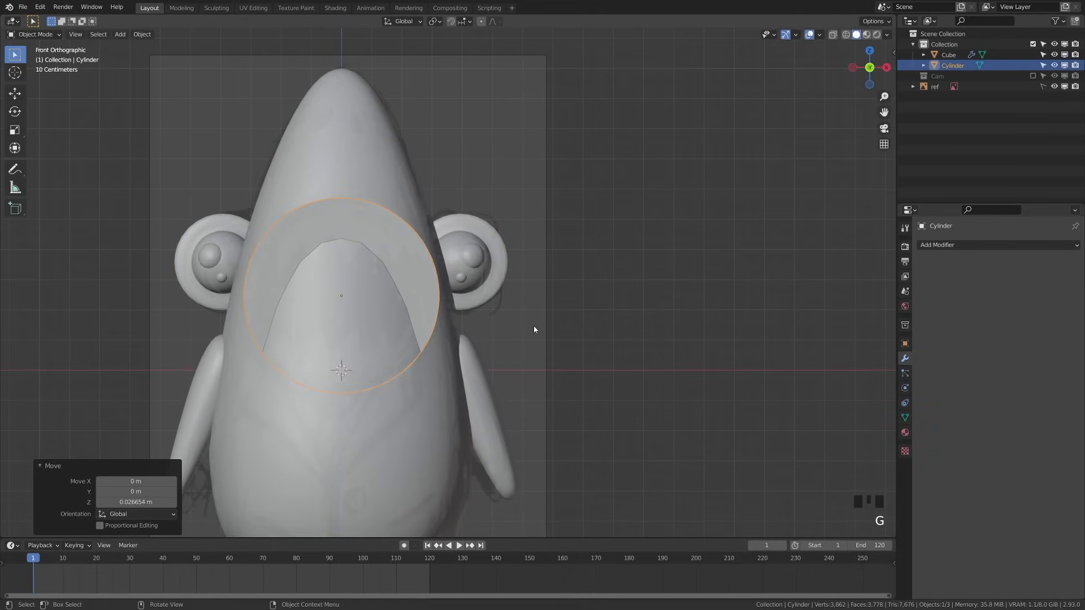
In Right Ortho view, push the cylinder forward along Y through the face
key("KP_3")
key("g")
key("y")
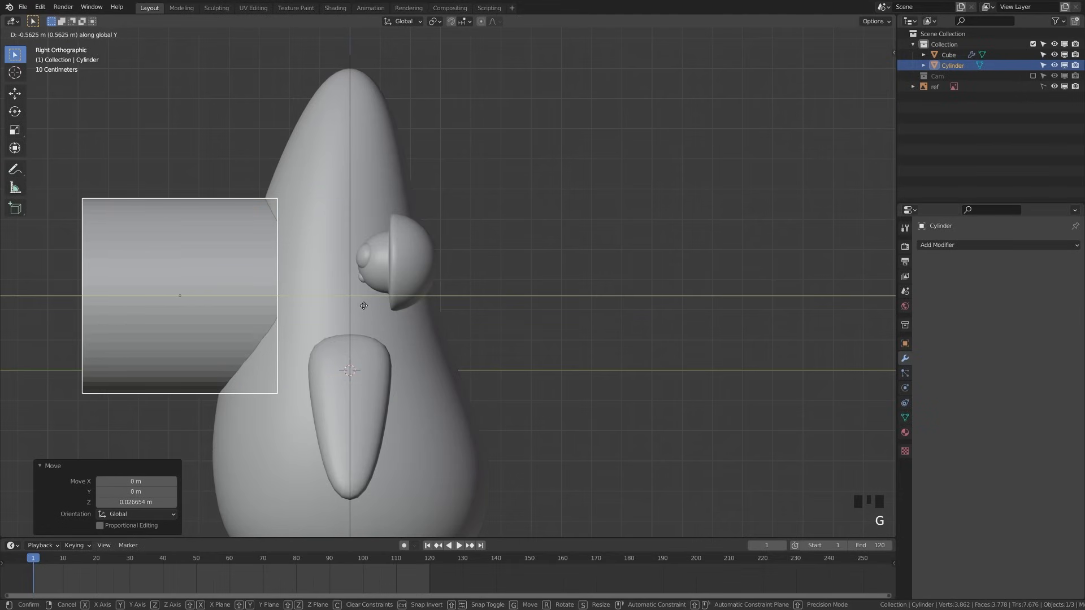
left_click(363, 306)
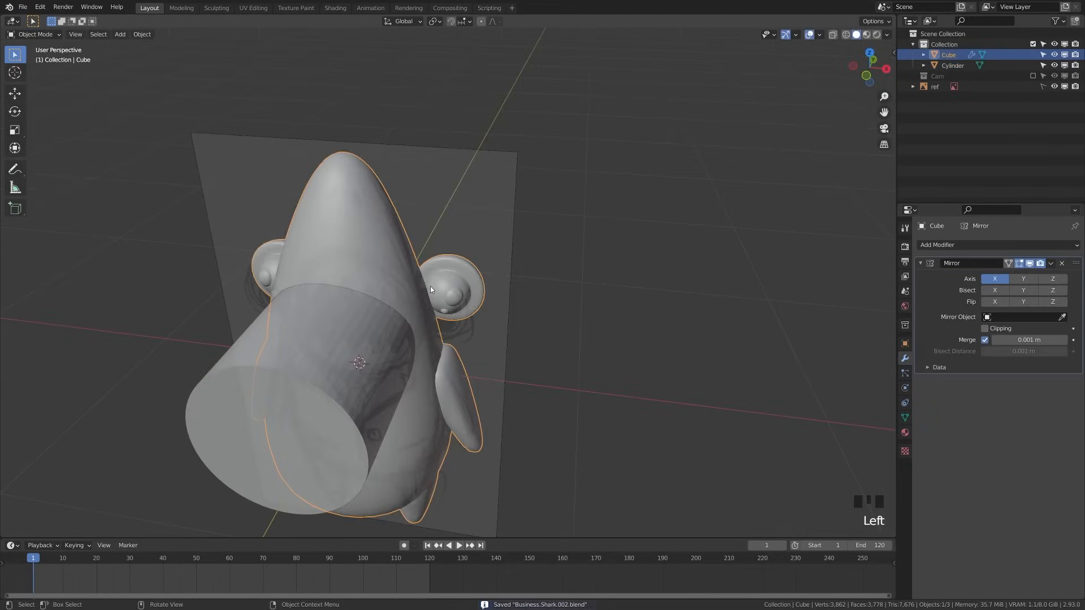
Add a Boolean modifier to the body with the cylinder as the cutting object
left_click(932, 265)
left_click(936, 245)
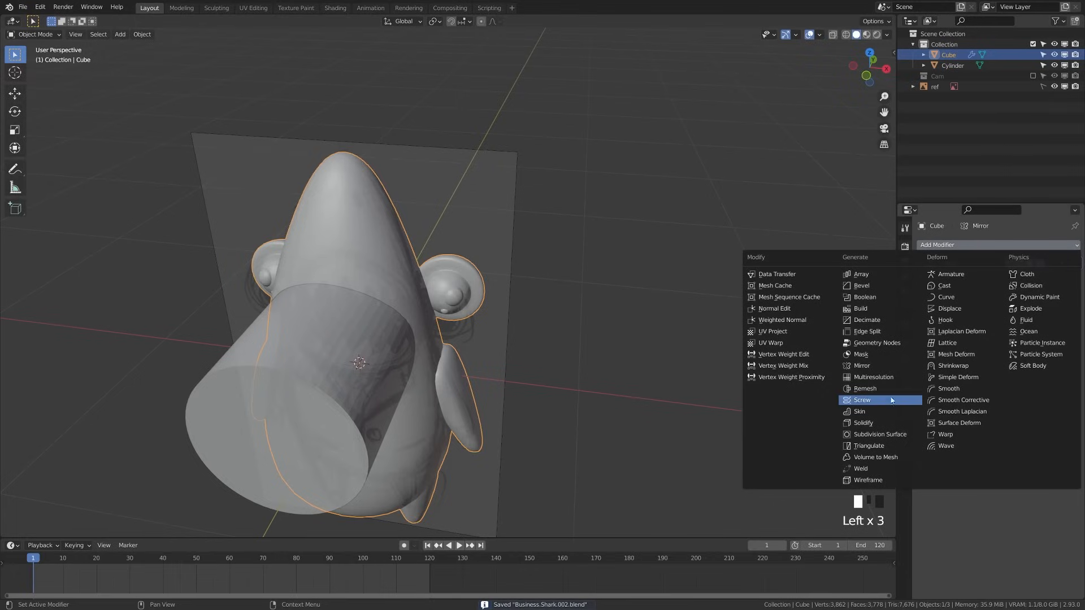
left_click(870, 298)
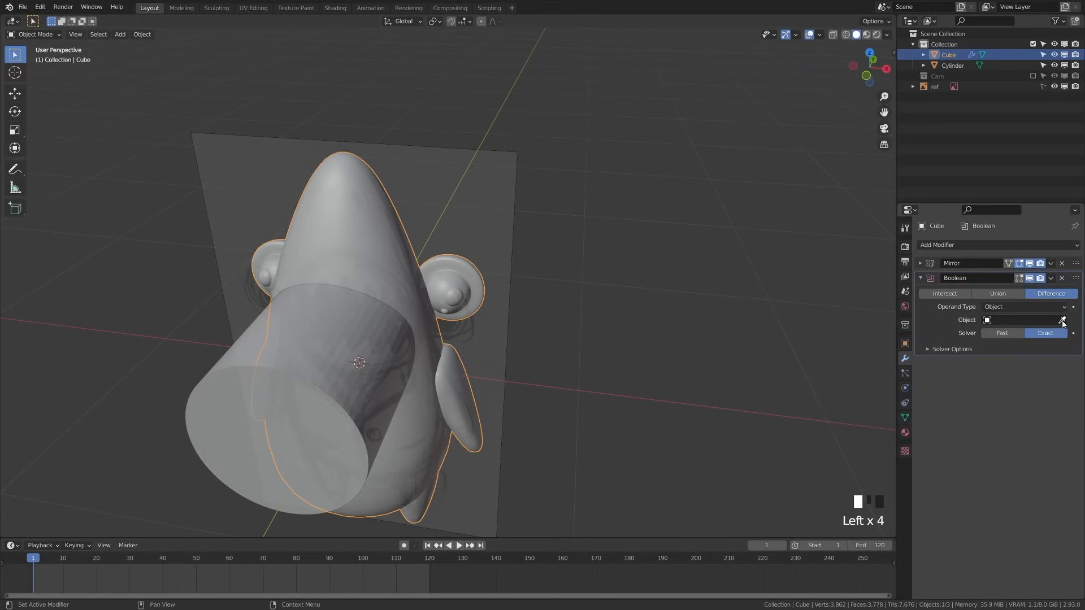
left_click(411, 366)
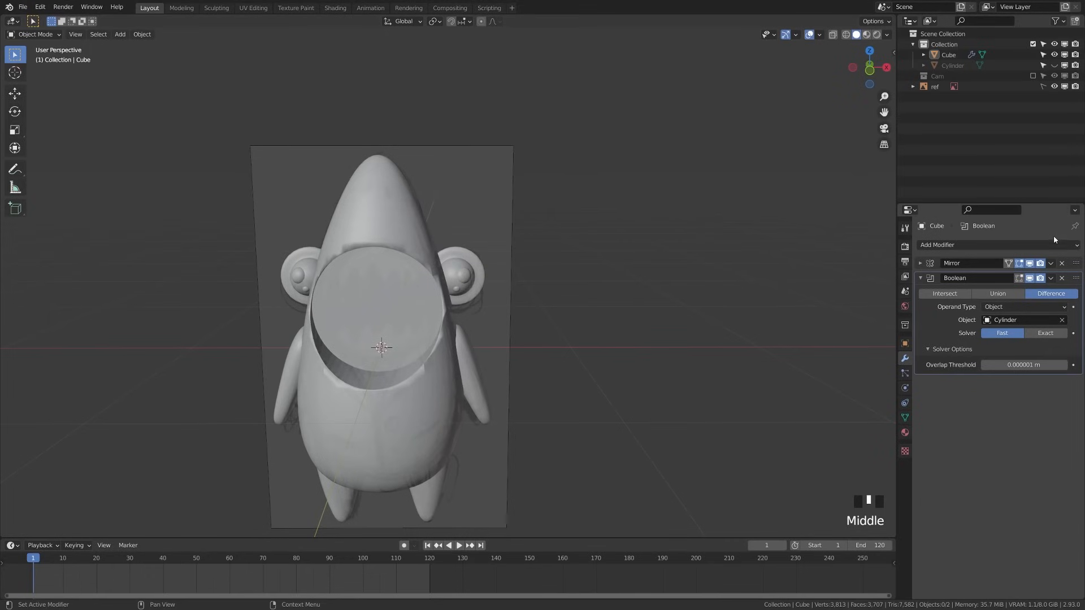
Apply the Mirror and Boolean modifiers, then select the body and enter Edit Mode
left_click(1052, 263)
left_click(1035, 277)
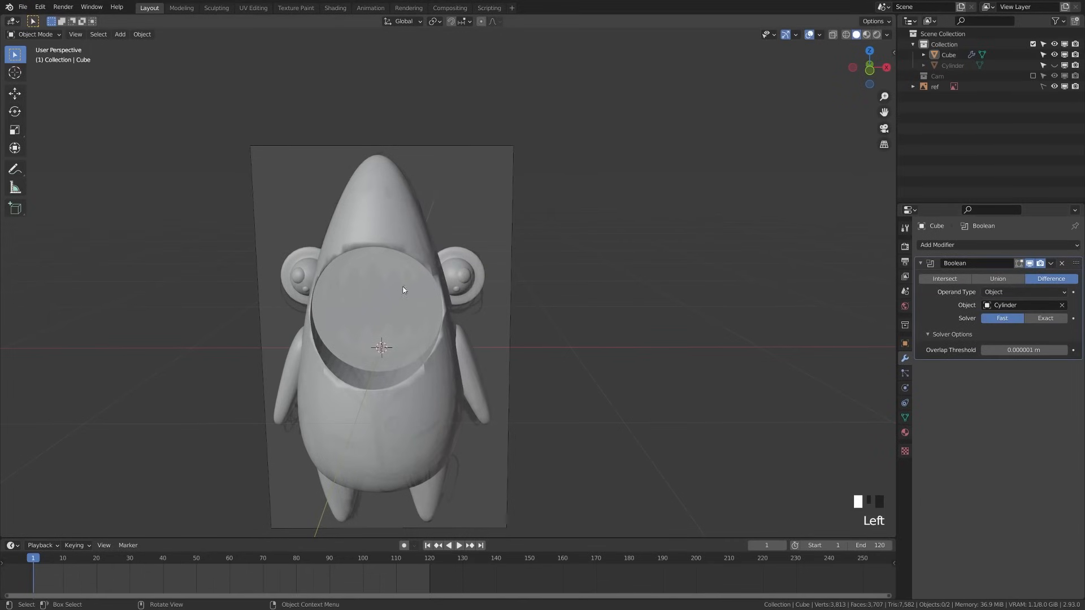
left_click(1052, 264)
left_click(1020, 279)
left_click(368, 276)
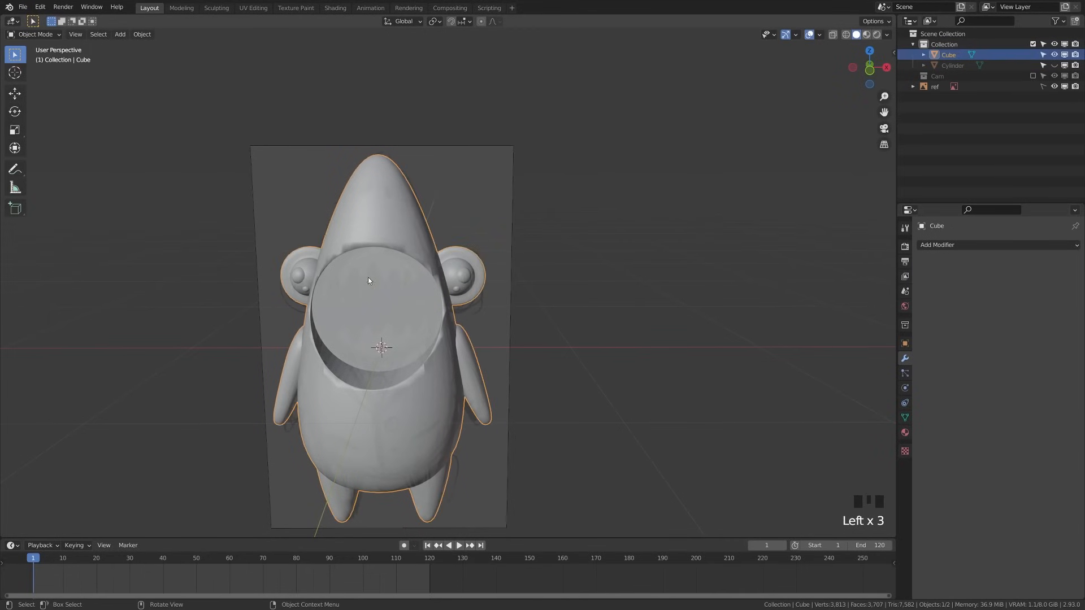
key("Tab")
Dissolve the stray vertices beside the mouth rim
middle_click_drag(408, 303, 384, 309)
scroll(404, 328, "up", 7)
middle_click_drag(404, 329, 355, 405, "shift")
scroll(356, 405, "up", 2)
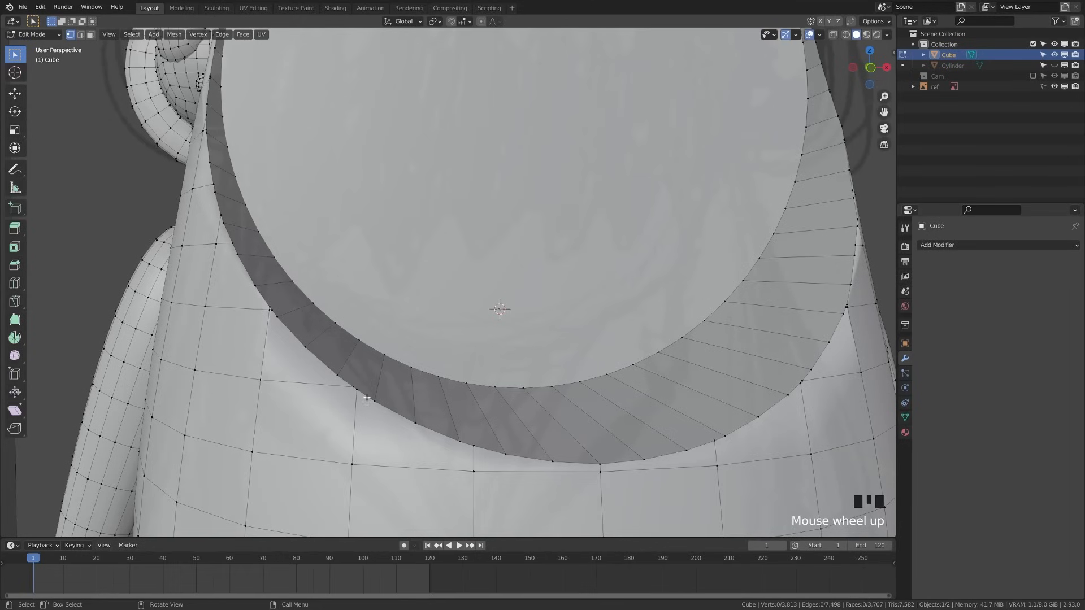
scroll(354, 391, "down", 2)
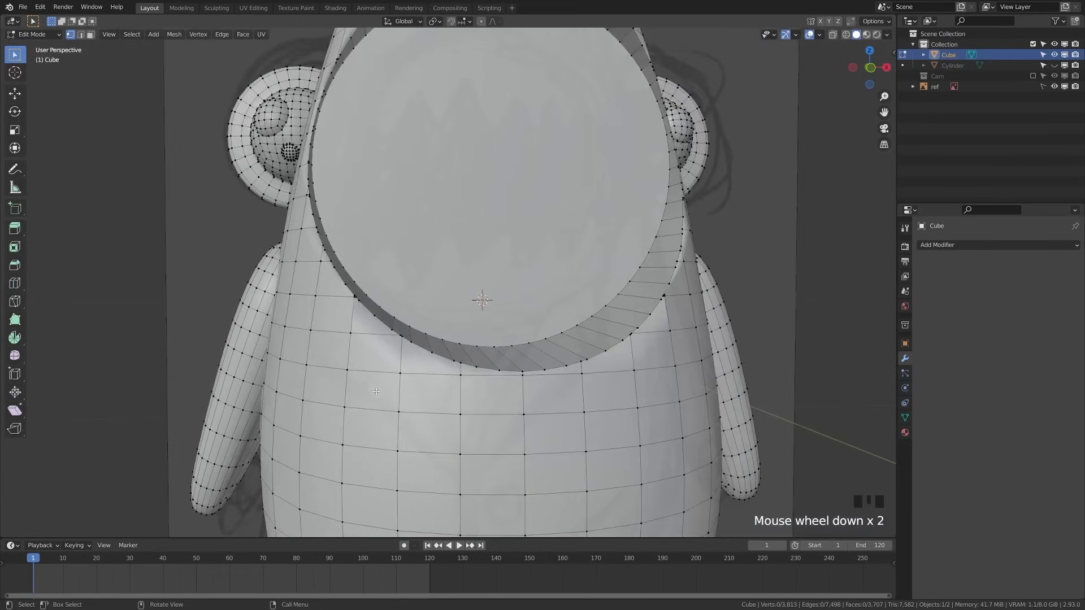
middle_click_drag(374, 308, 348, 237)
scroll(343, 231, "up", 2)
left_click(329, 232)
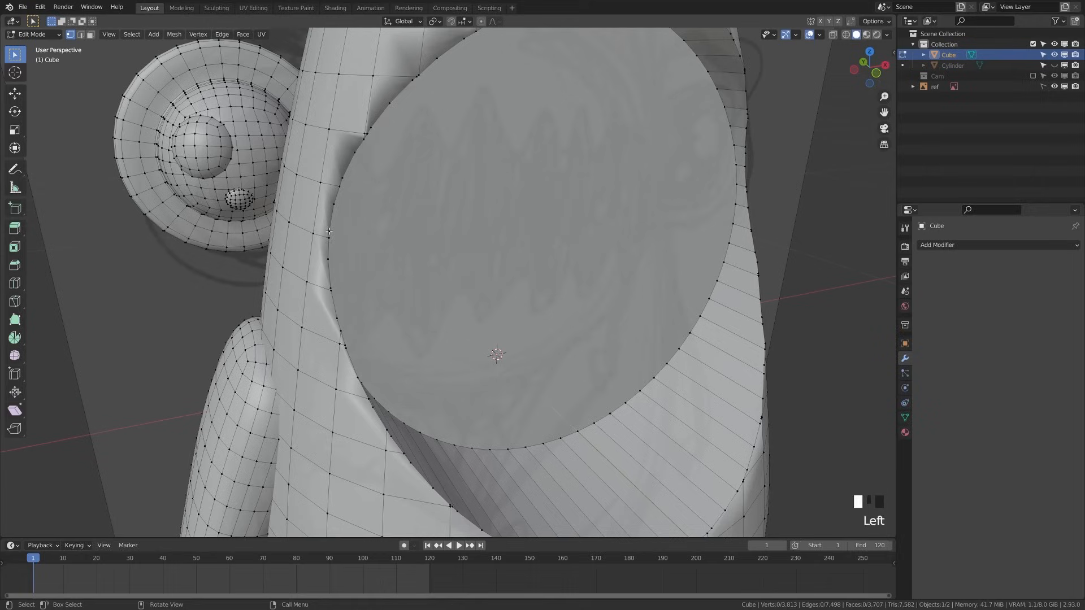
key("x")
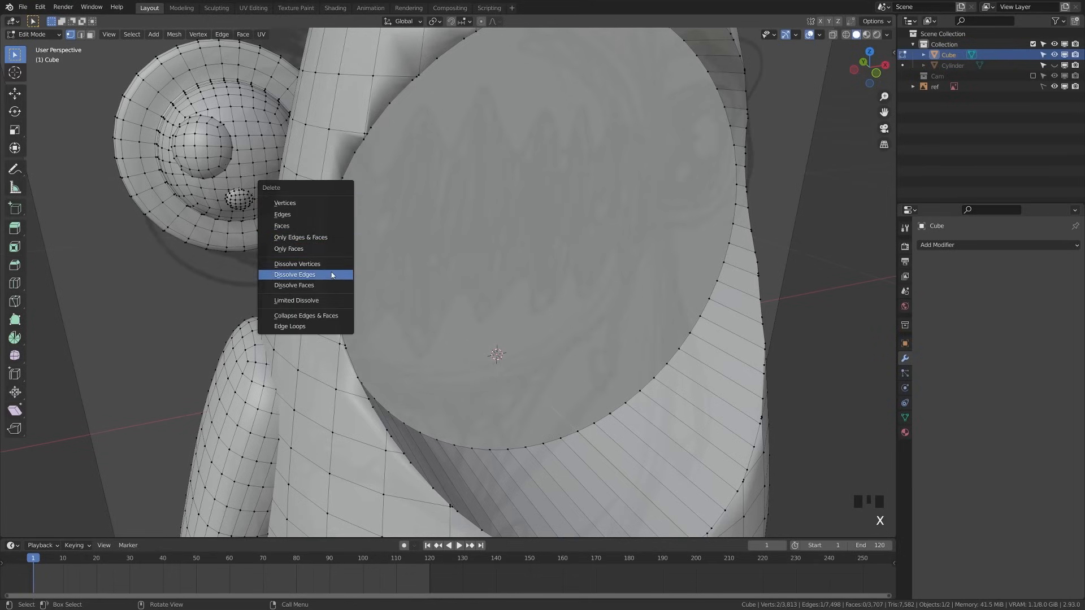
left_click(331, 271)
key("ctrl+z")
key("x")
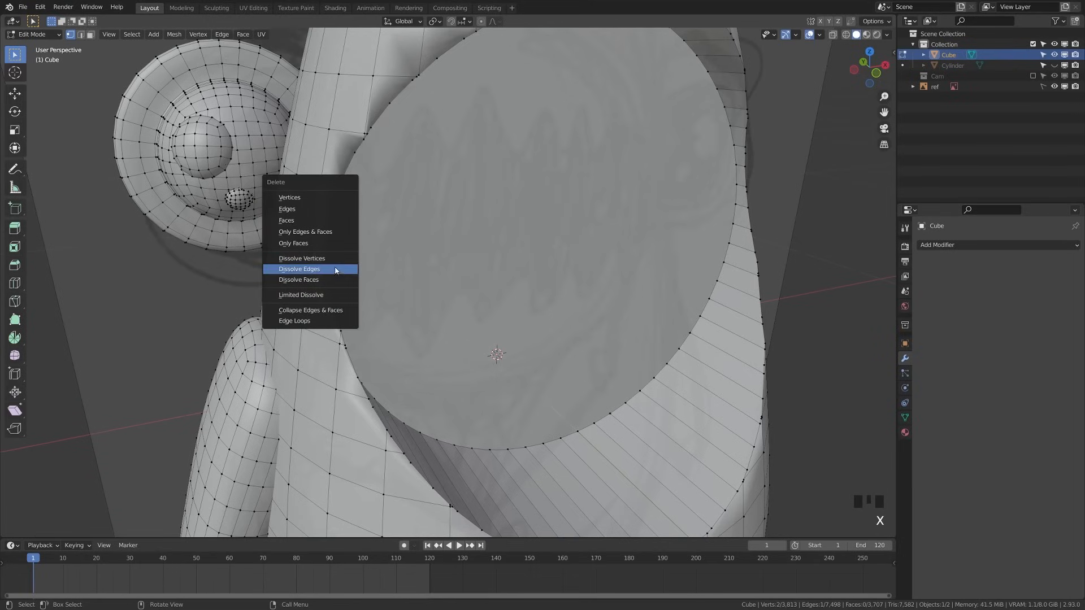
left_click(336, 268)
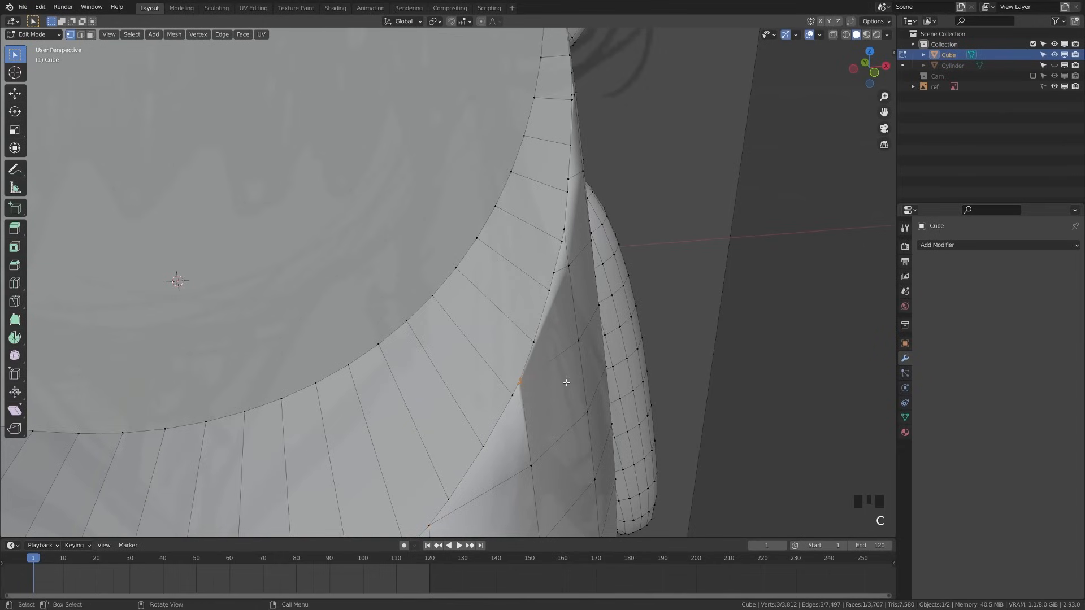
Merge two box-selected vertices near the mouth at their center
key("q")
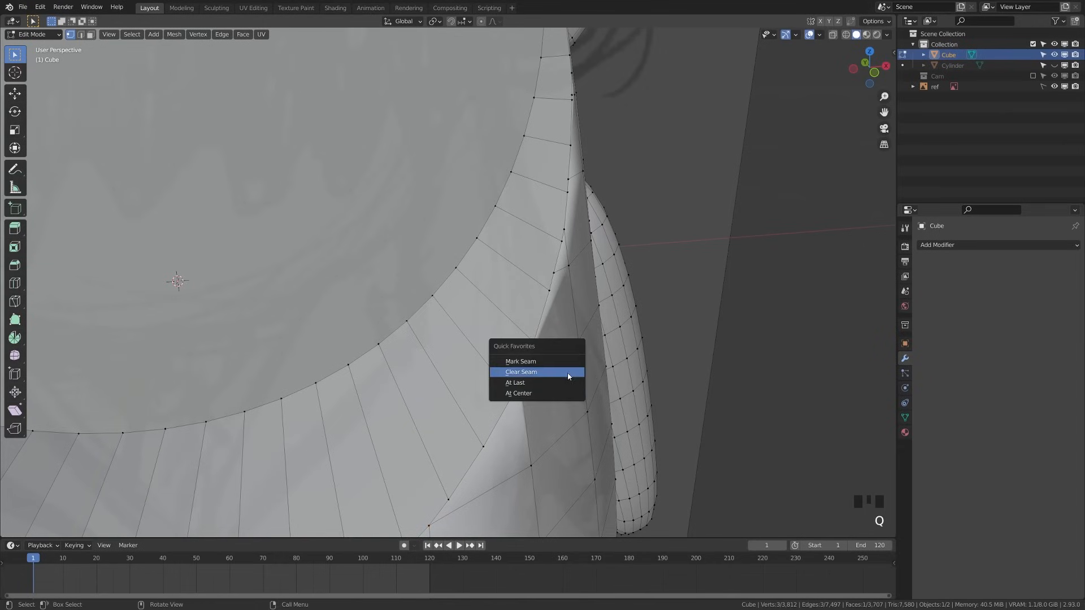
left_click(563, 392)
key("alt+a")
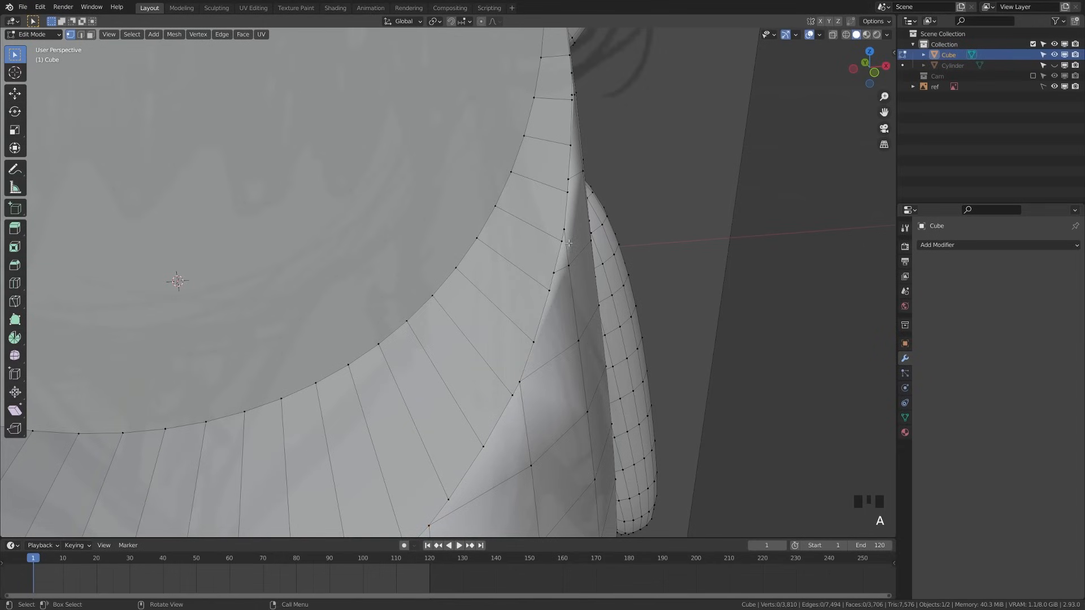
left_click_drag(569, 244, 591, 221)
key("q")
left_click(568, 243)
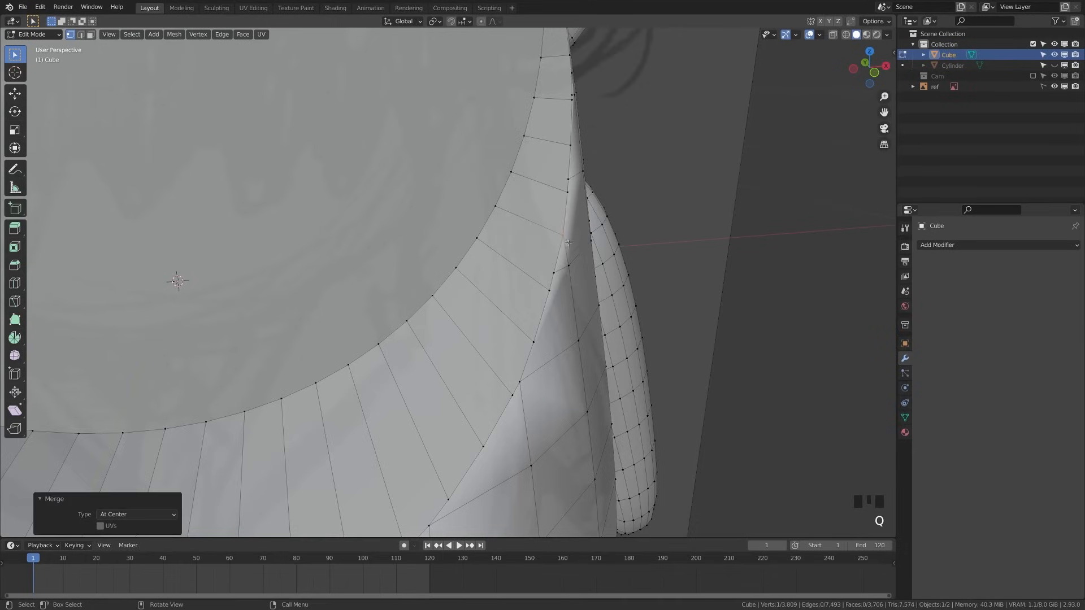
key("q")
Circle-select two more vertices and merge them at center
key("alt+a")
key("a")
key("alt+a")
key("c")
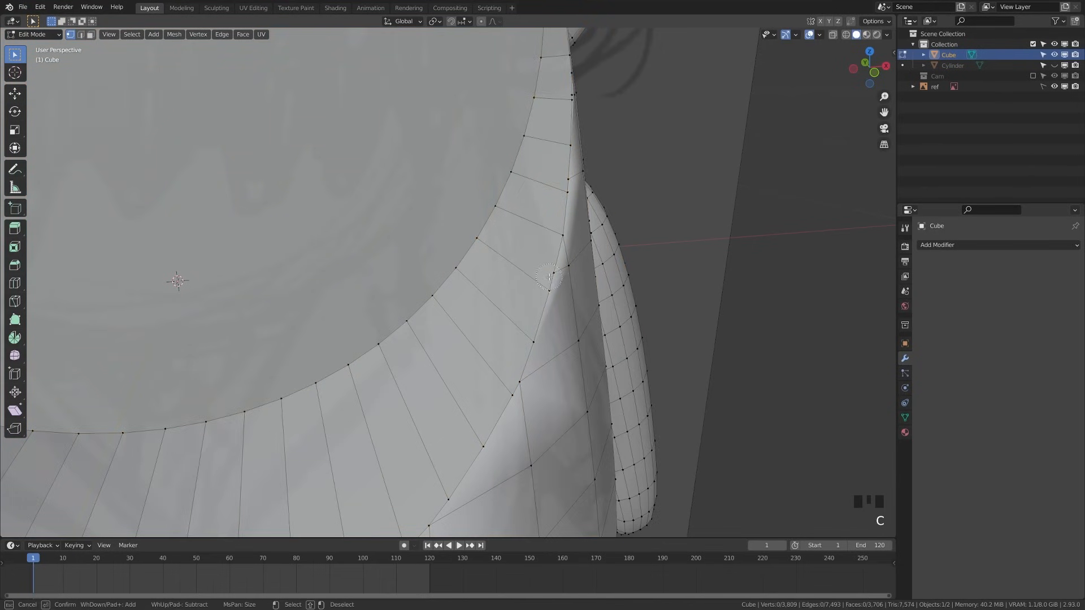
left_click(549, 277)
right_click(549, 277)
key("q")
left_click(545, 293)
key("q")
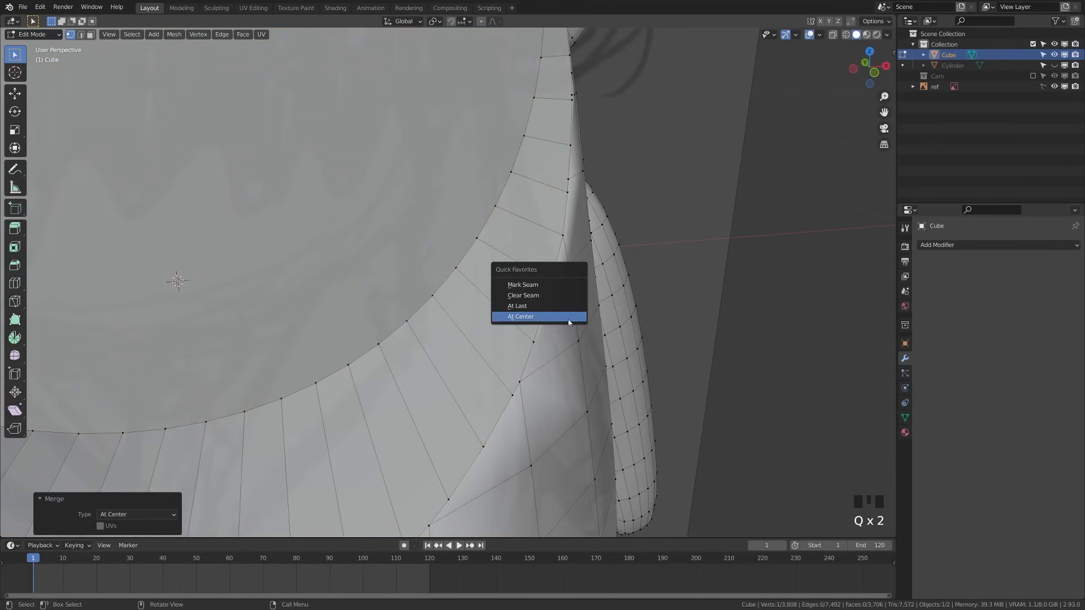
key("q")
key("q")
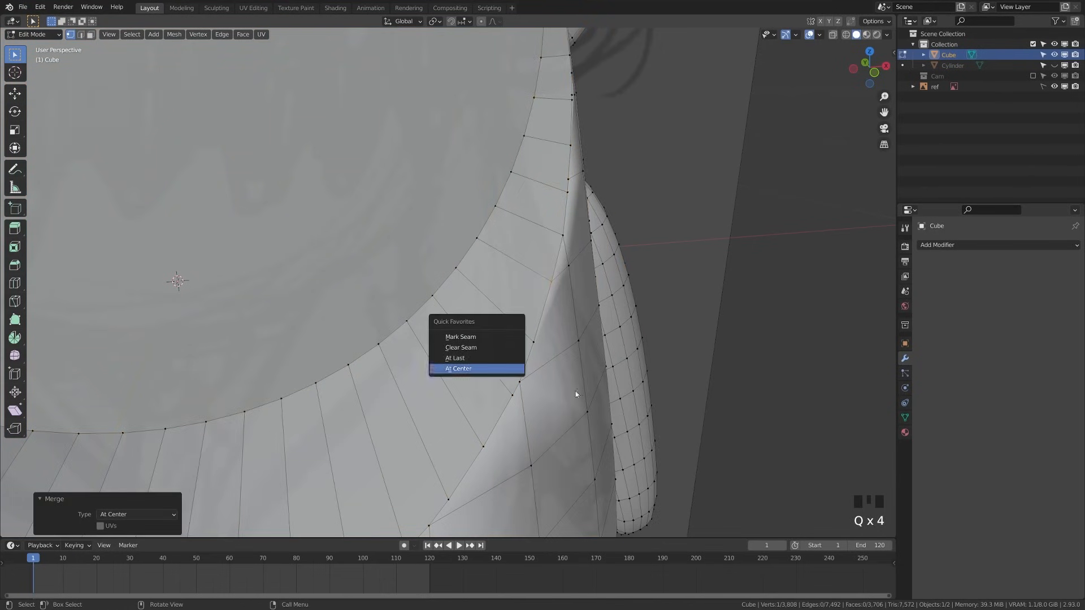
key("alt+a")
Undo the vertex merges to restore the earlier mouth mesh
middle_click_drag(541, 375, 588, 362, "shift")
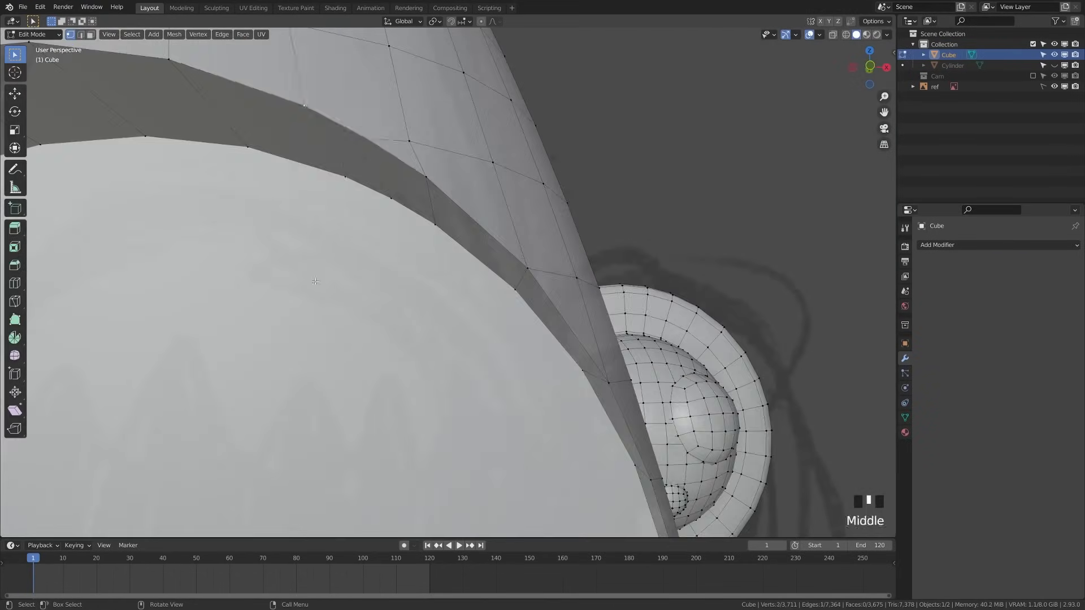
left_click(527, 238)
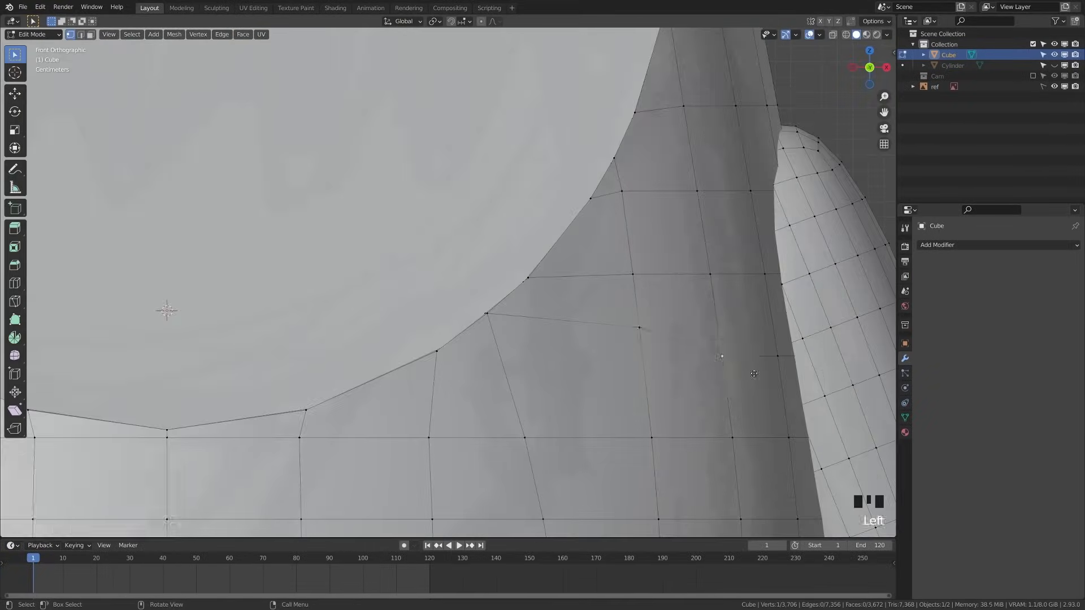
key("ctrl+z")
key("alt+a")
key("ctrl+KP_Add")
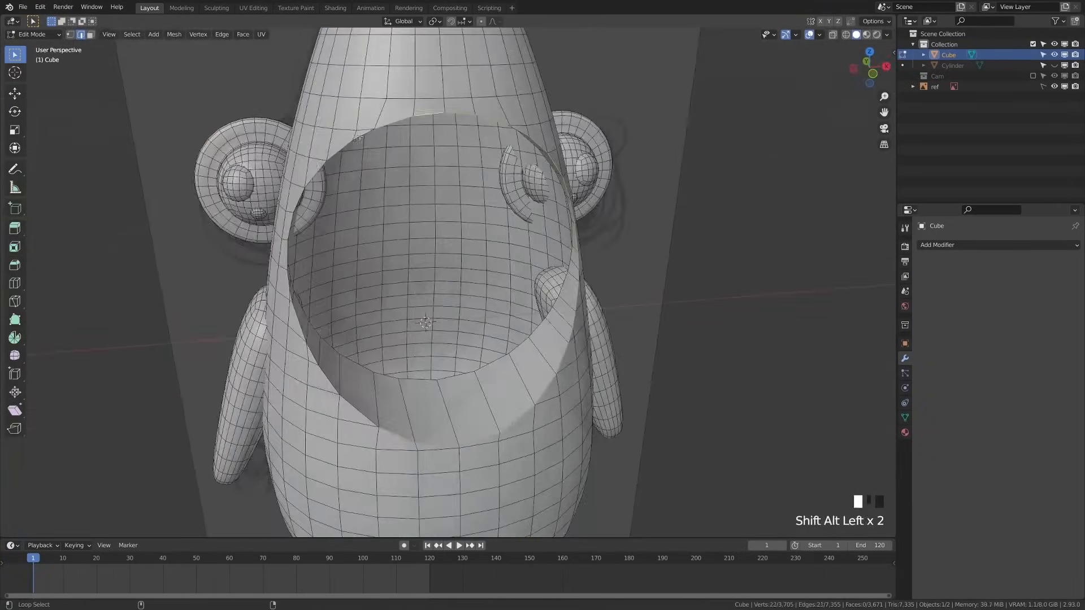
Delete the extra vertex loop around the mouth opening
scroll(267, 381, "down", 1)
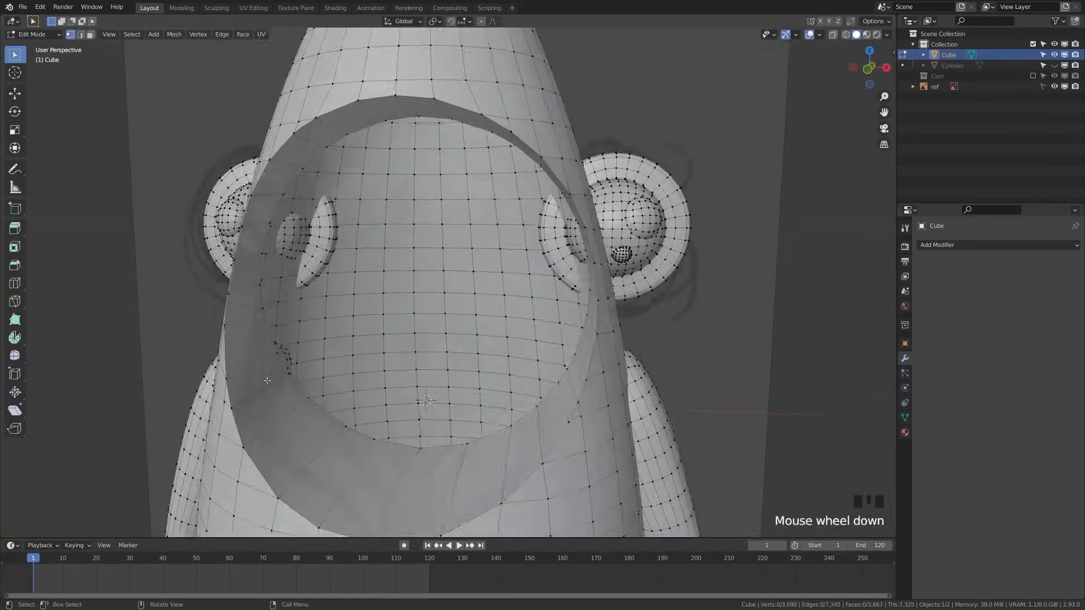
middle_click_drag(267, 381, 339, 339, "shift")
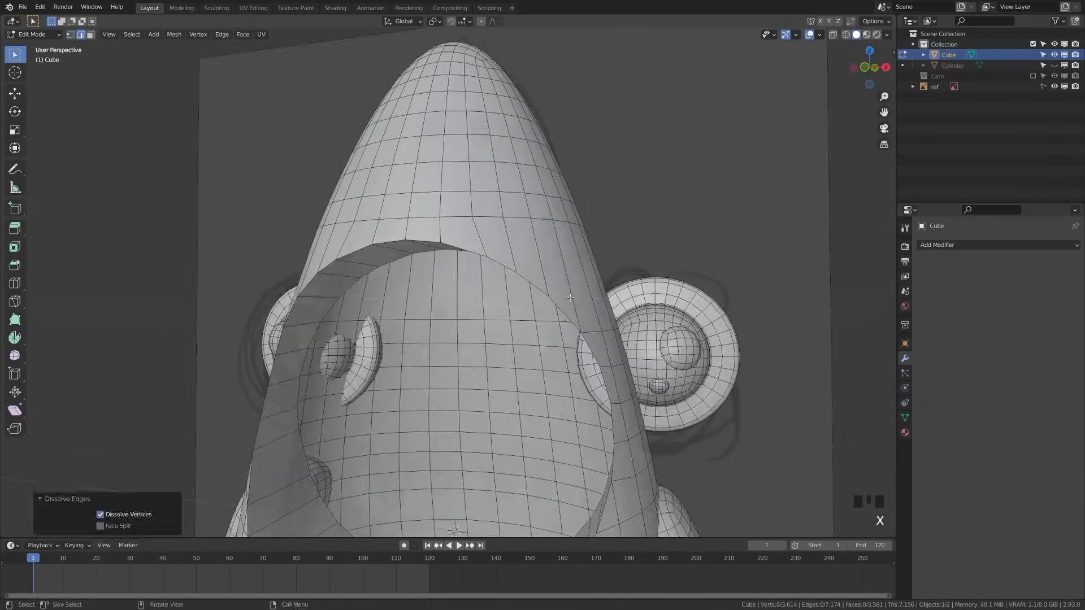
left_click(464, 284, "alt+shift")
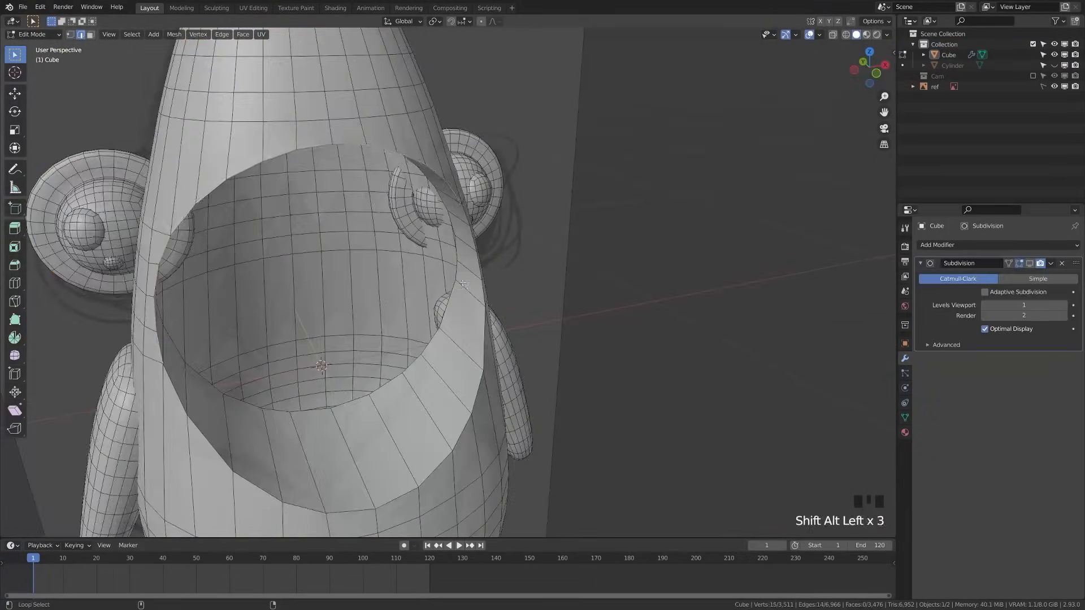
middle_click_drag(463, 284, 231, 285)
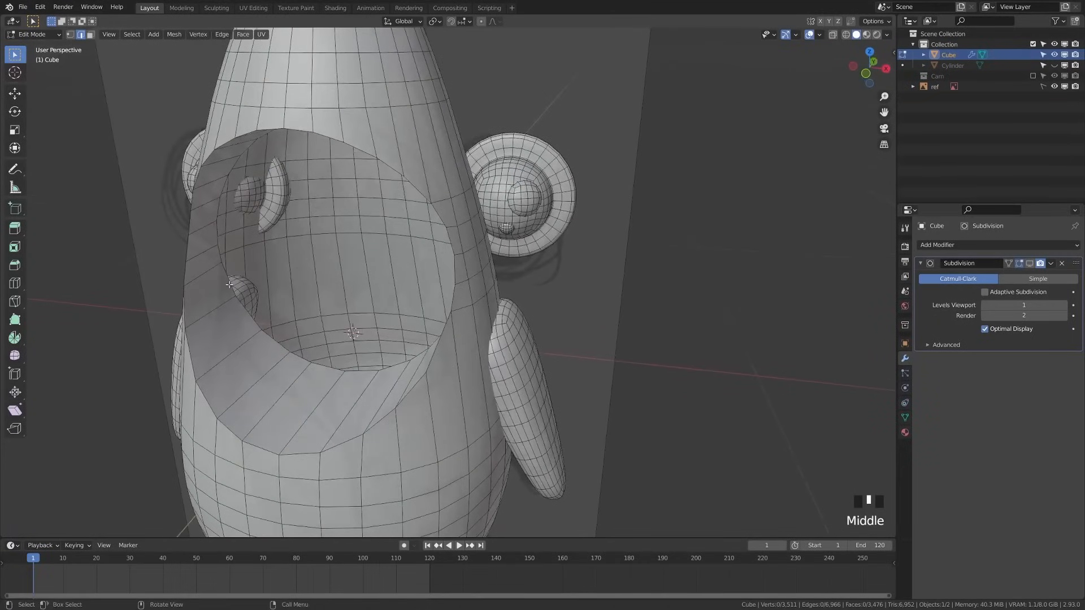
left_click(232, 285, "alt+shift")
key("x")
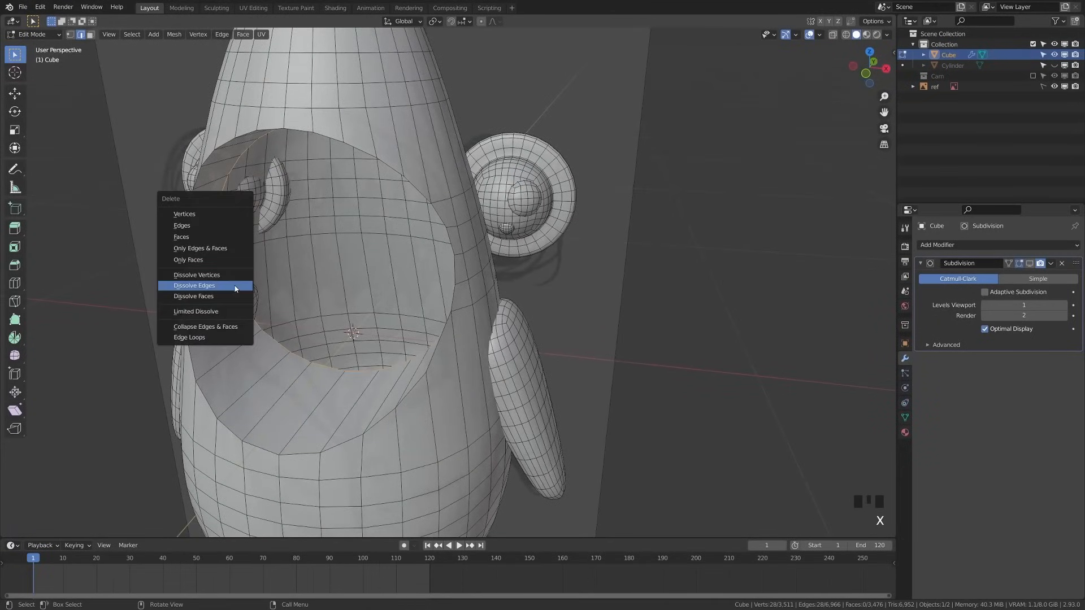
left_click(210, 215)
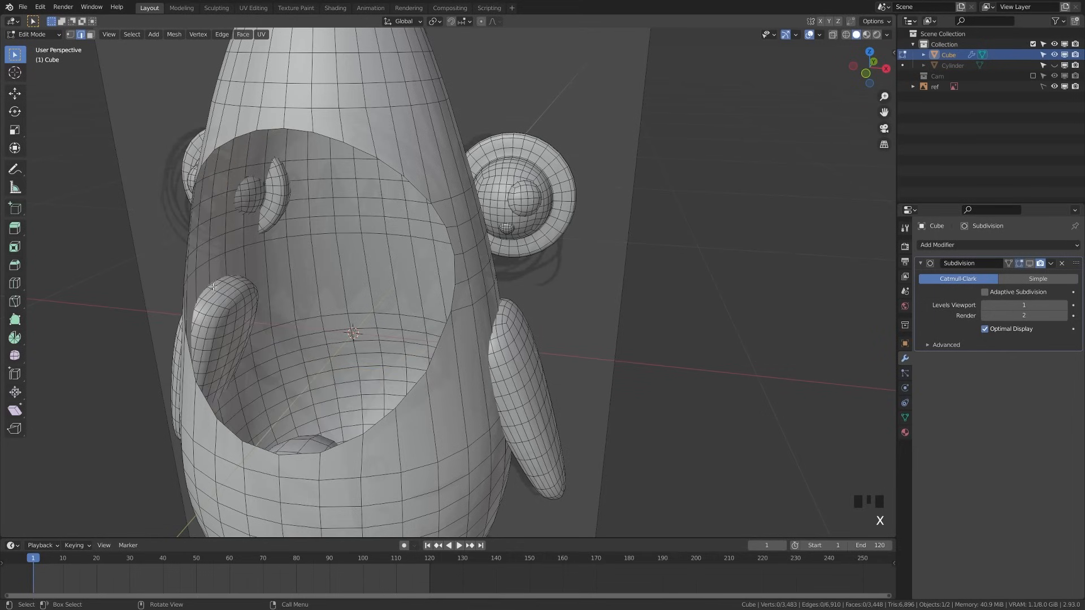
Extrude the mouth rim loop in front view and start scaling it inward
left_click(210, 415, "alt+shift")
middle_click_drag(210, 415, 241, 421)
key("KP_1")
key("e")
key("s")
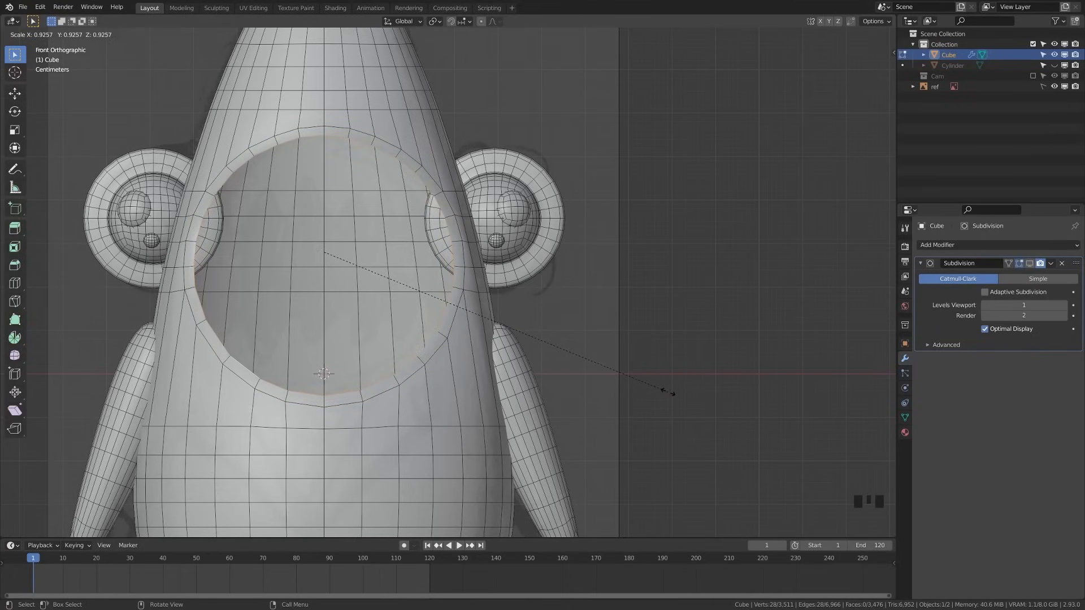
Confirm the first inset ring at 0.917 scale and check side and front views
left_click(664, 391)
key("KP_3")
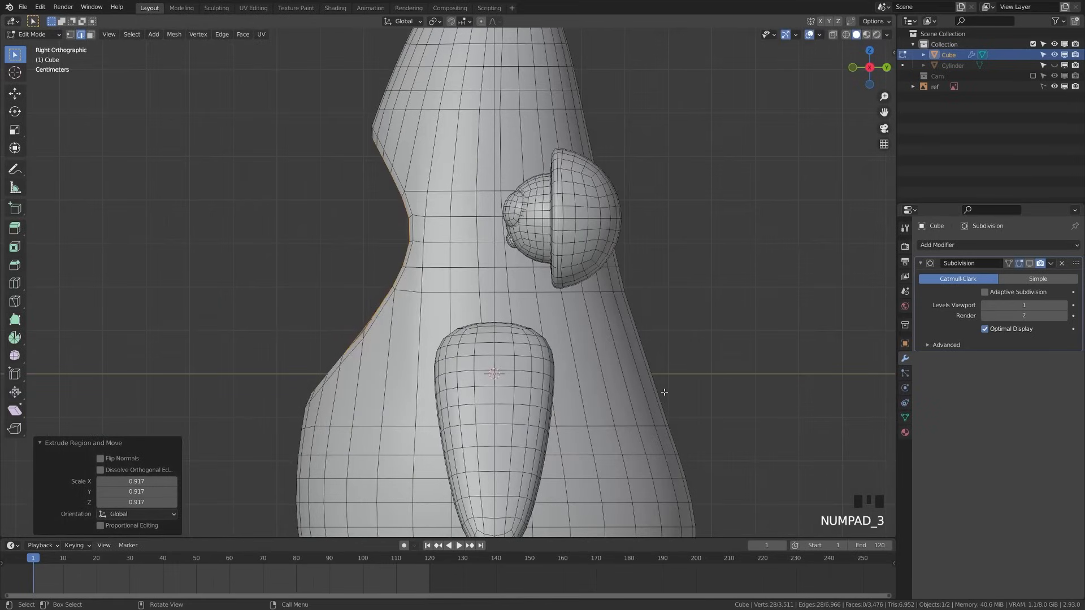
scroll(419, 319, "up", 1)
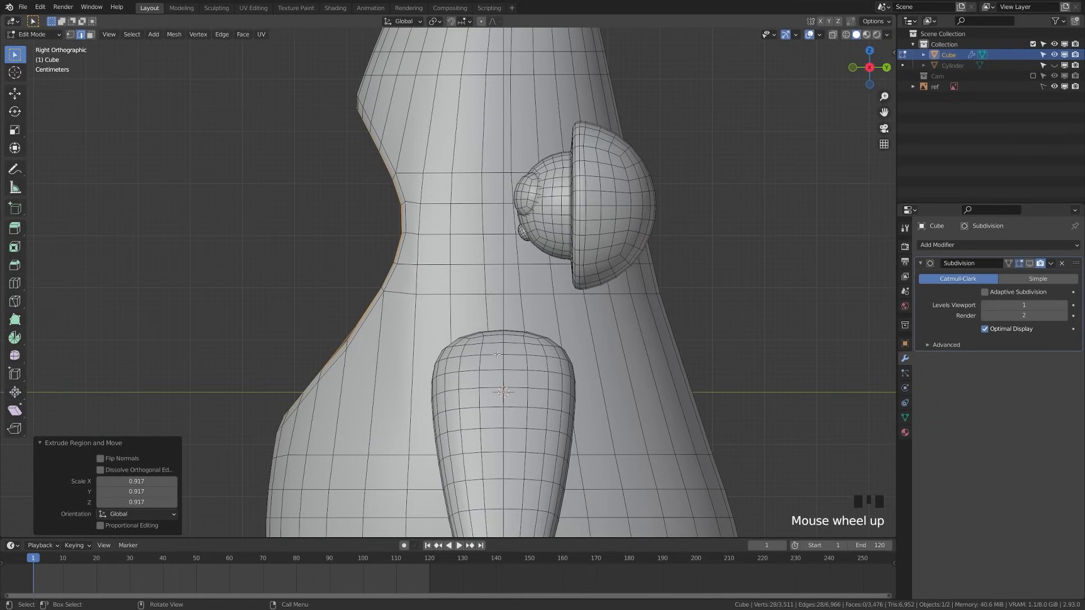
key("KP_1")
Extrude a second ring scaled to 0.887 and push it slightly back along depth
key("e")
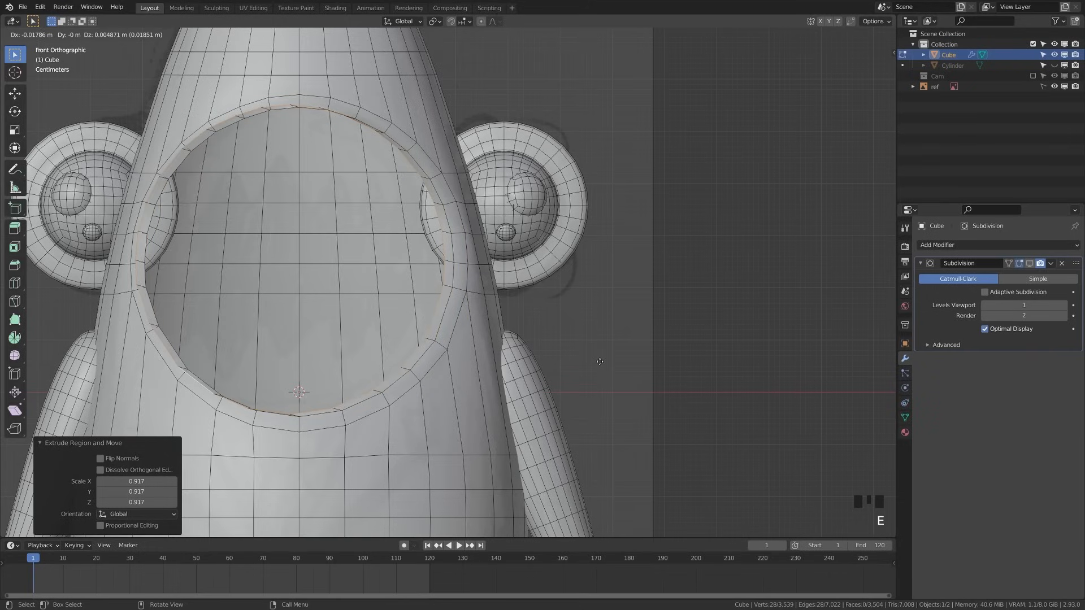
right_click(644, 386)
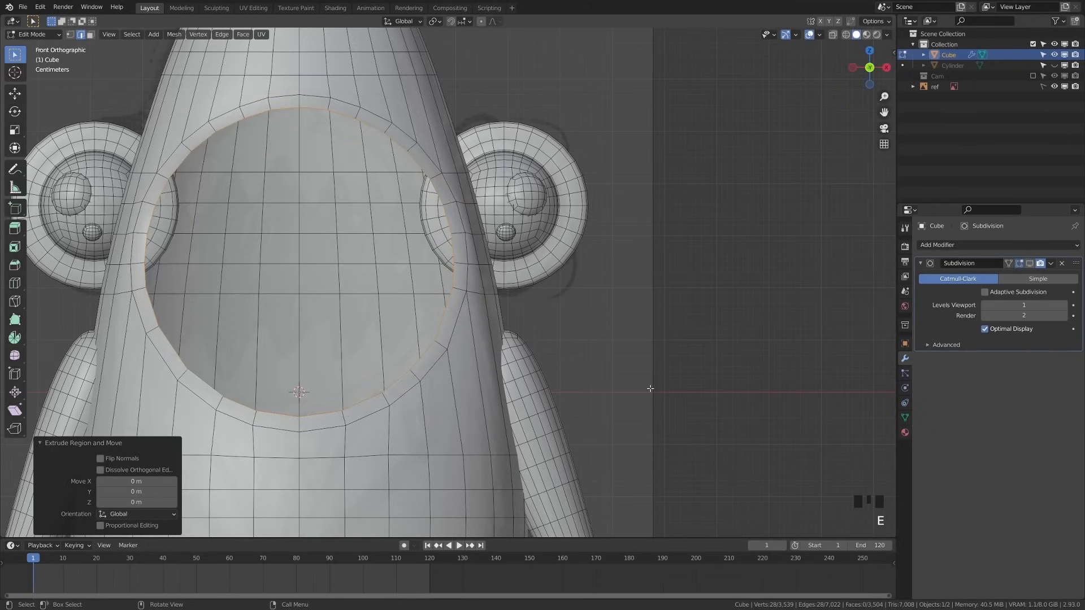
key("ctrl+z")
key("e")
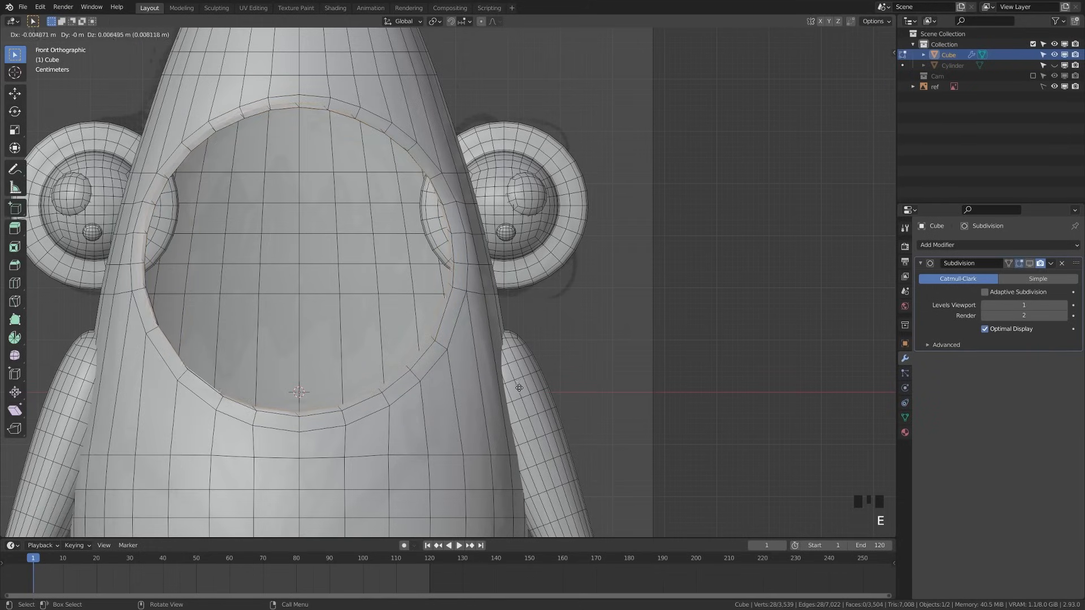
key("s")
left_click(498, 371)
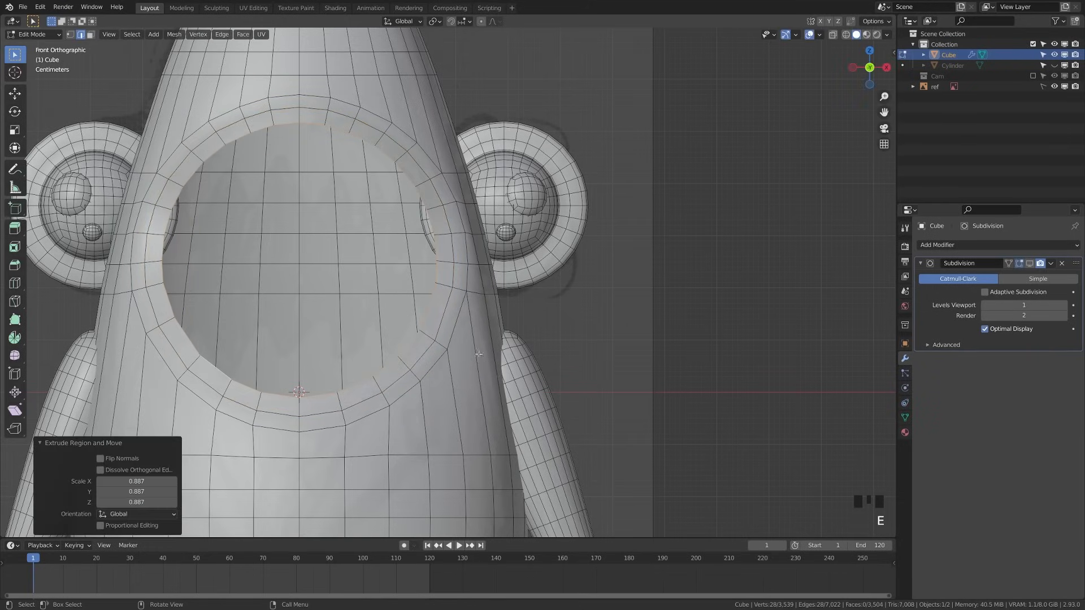
middle_click_drag(499, 371, 397, 385)
key("g")
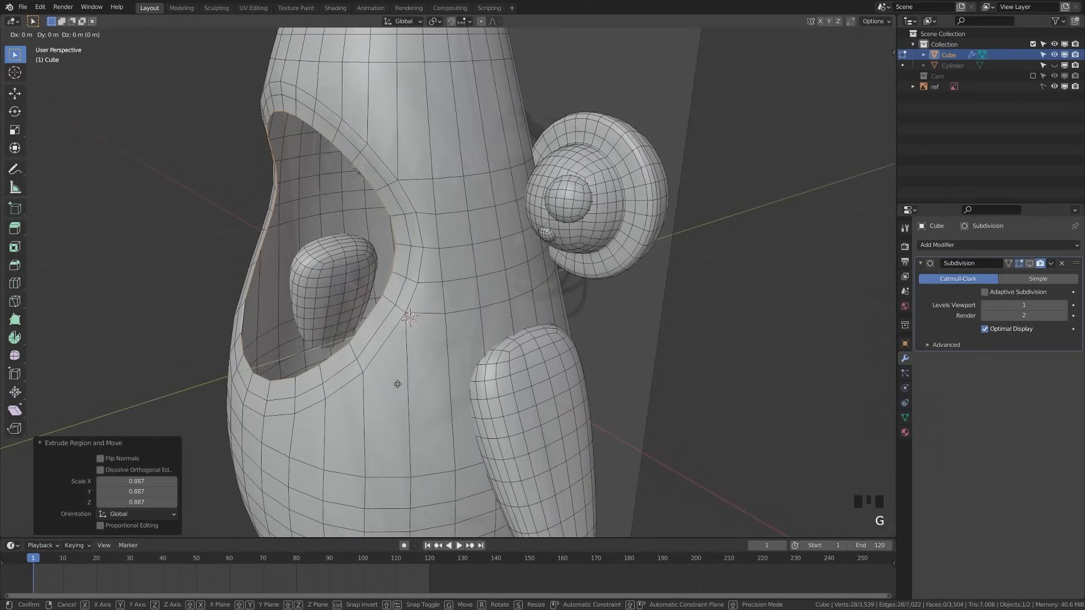
middle_click(405, 383)
left_click(404, 384)
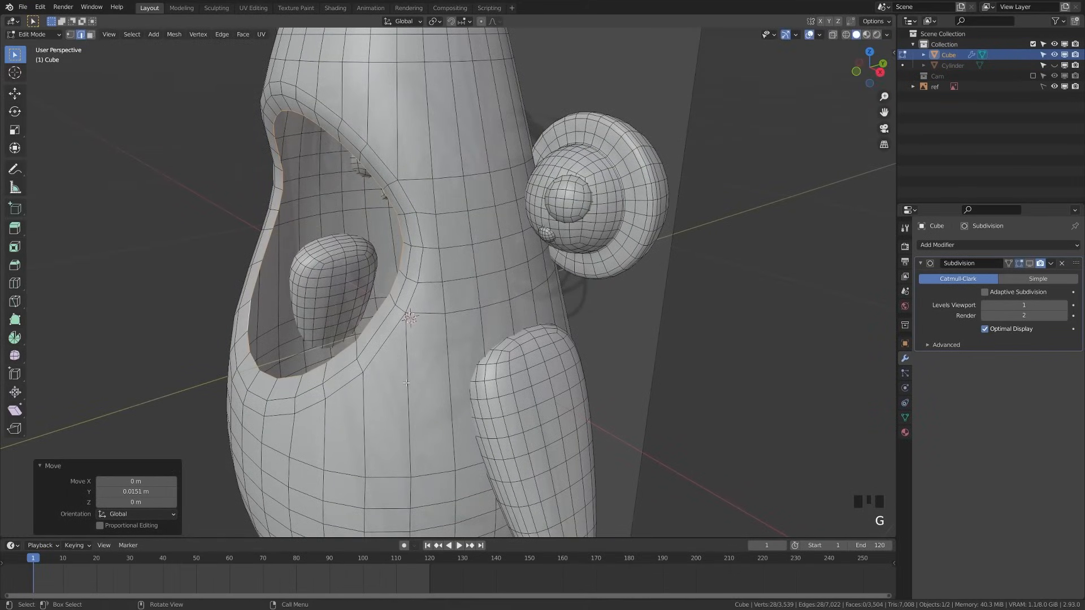
Extrude a third ring at 0.741 scale and move it deeper along Y
key("KP_1")
key("e")
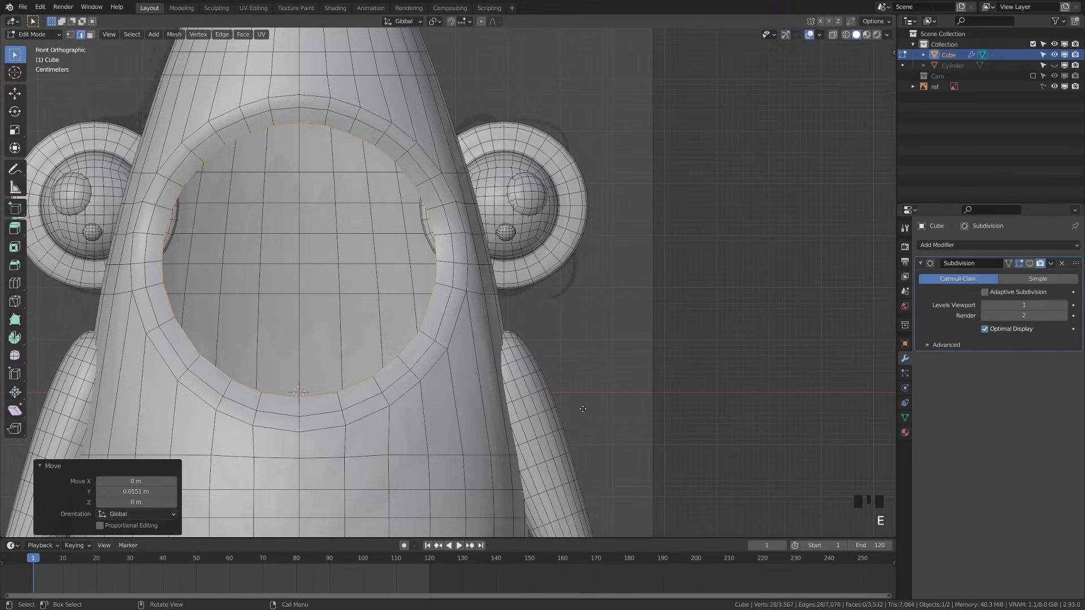
left_click(504, 376)
key("KP_3")
key("g")
key("y")
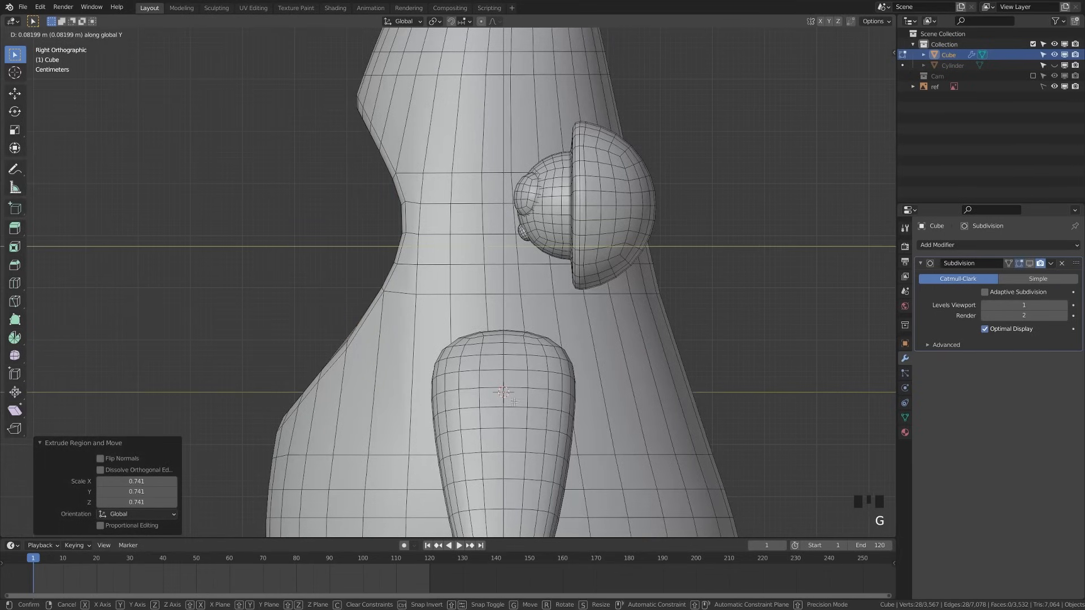
left_click(514, 402)
Shrink the inner ring further and push it inward along Y
middle_click_drag(513, 401, 298, 340)
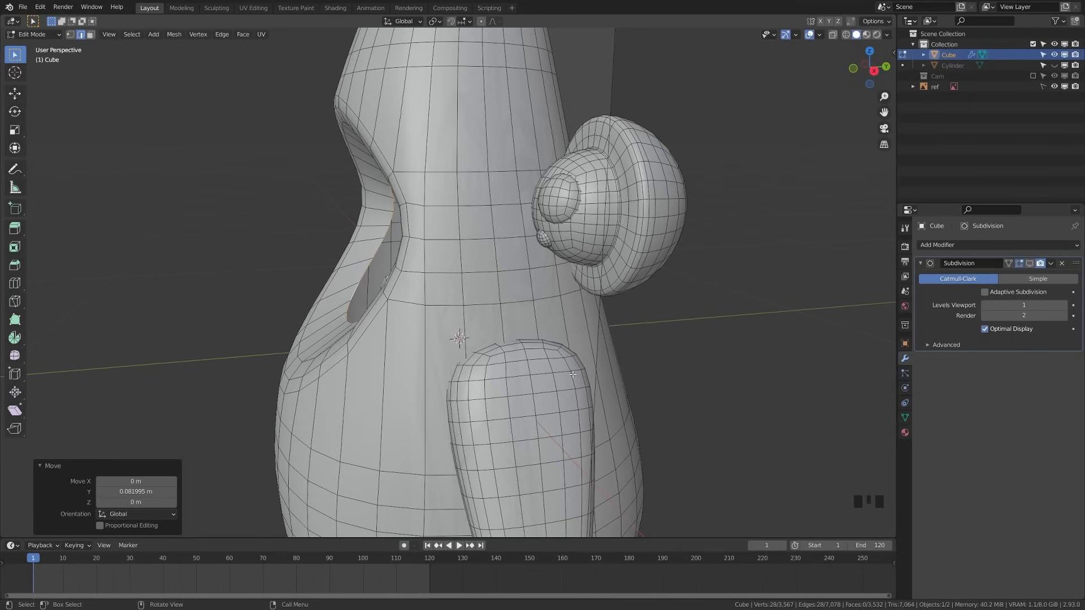
key("s")
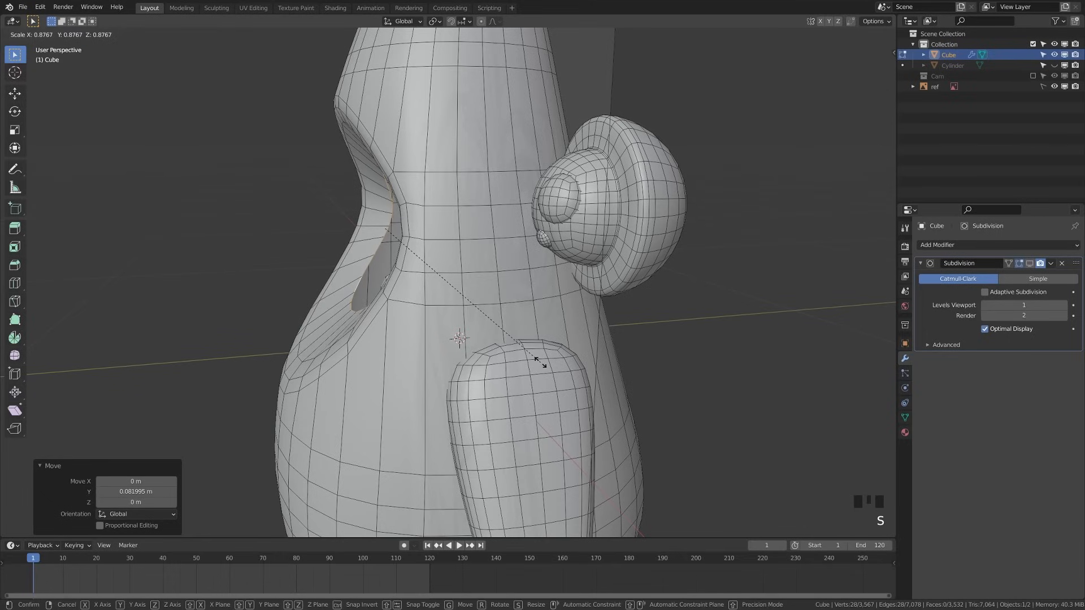
left_click(541, 363)
key("g")
key("y")
left_click(586, 358)
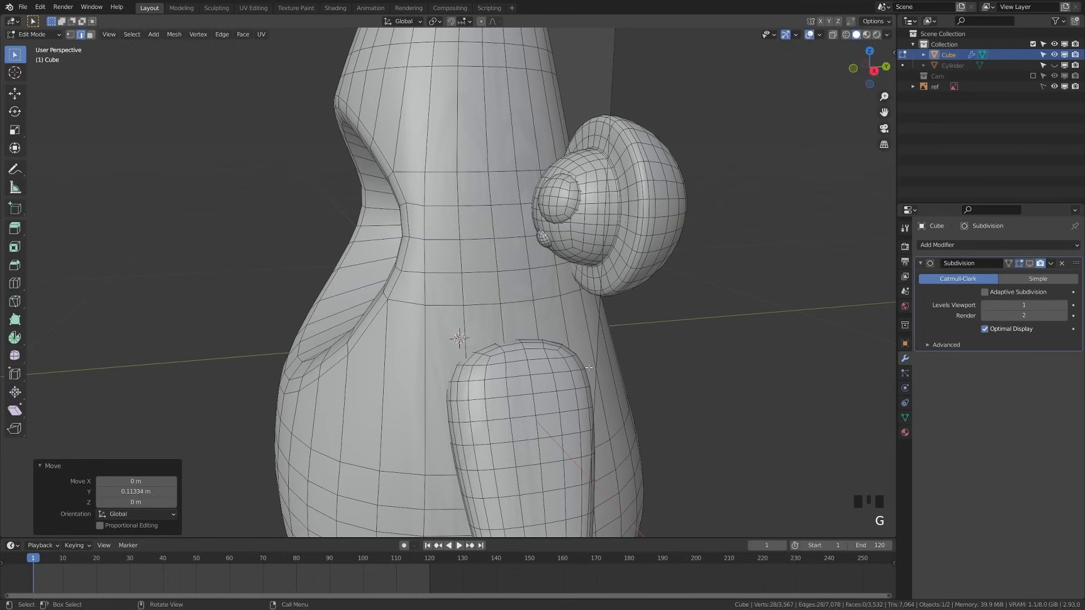
Show Subdivision smoothing in the viewport and set the innermost ring to 0.554 scale
middle_click_drag(411, 300, 161, 314)
key("Tab")
key("alt+a")
left_click(1030, 264)
scroll(335, 293, "down", 4)
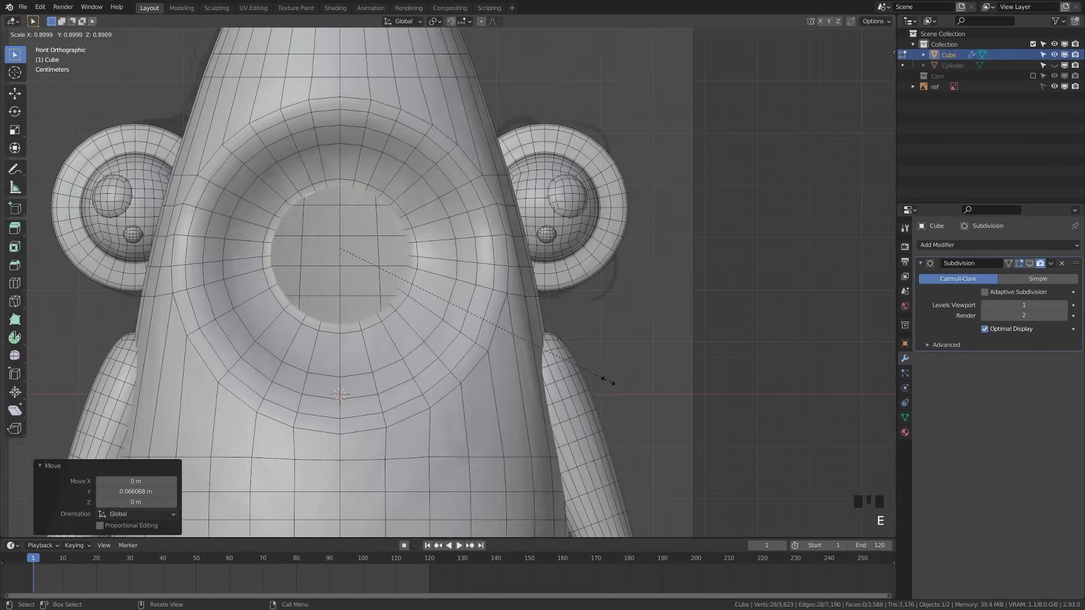
left_click(497, 347)
key("KP_3")
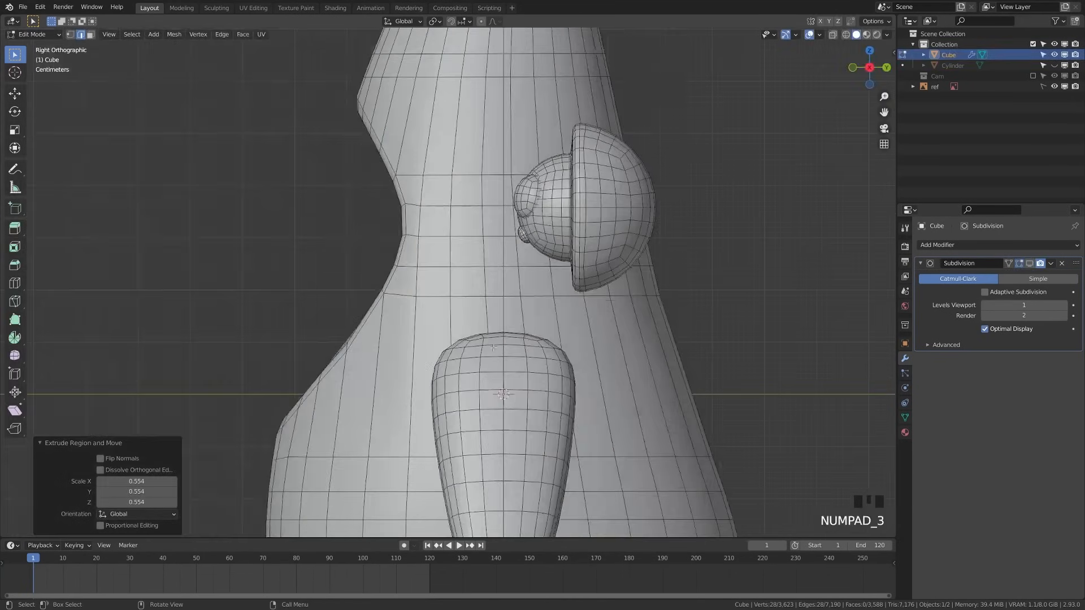
middle_click_drag(199, 232, 390, 318)
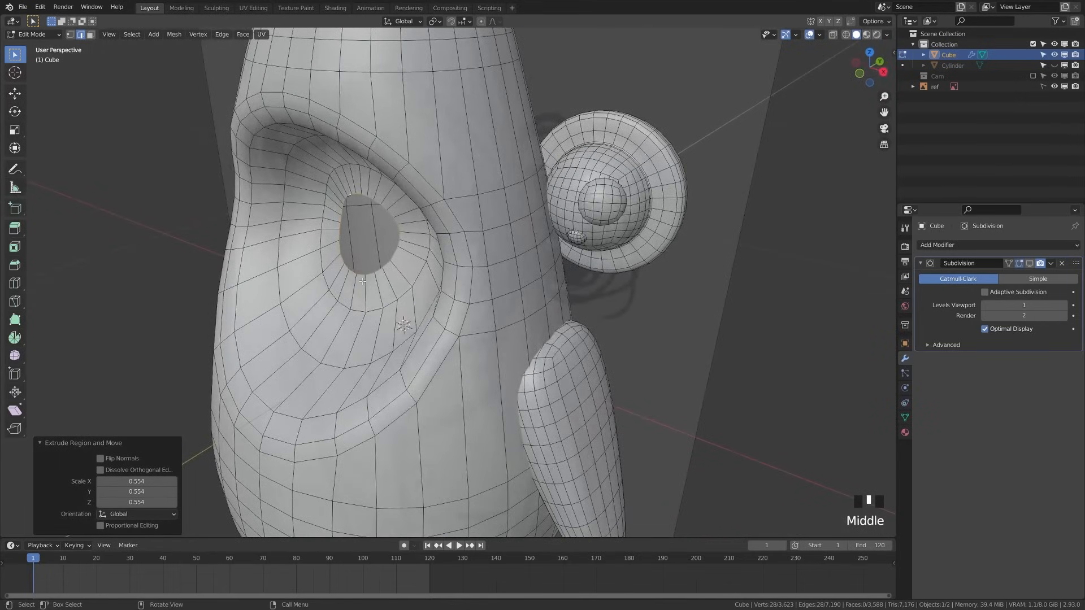
Push the innermost ring further back and dissolve an edge loop inside the cavity
key("g")
left_click(356, 254)
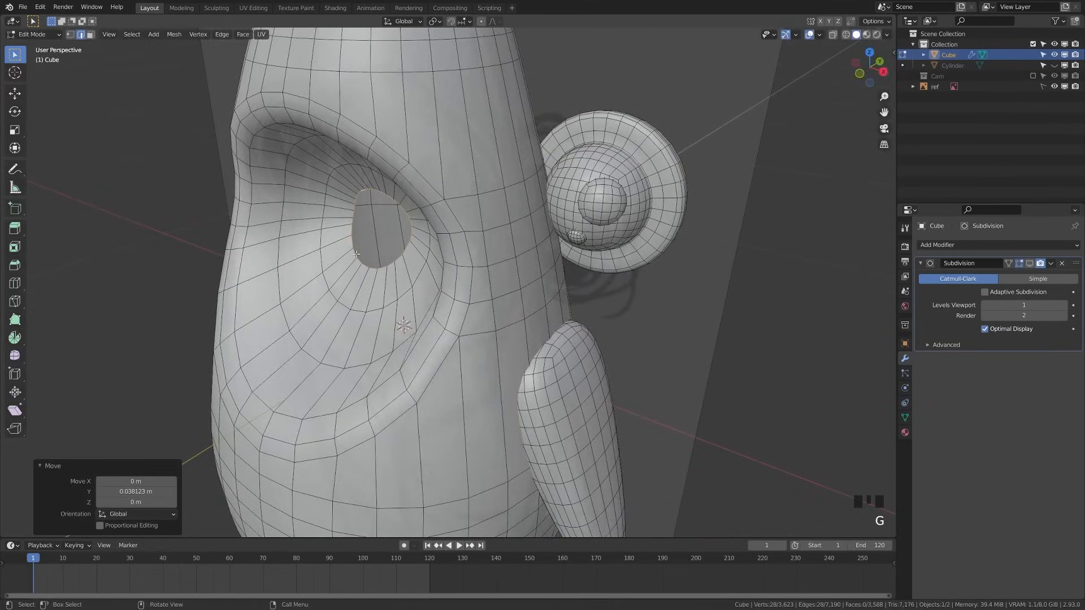
middle_click_drag(356, 254, 465, 229)
key("a")
left_click(221, 275, "alt+shift")
key("x")
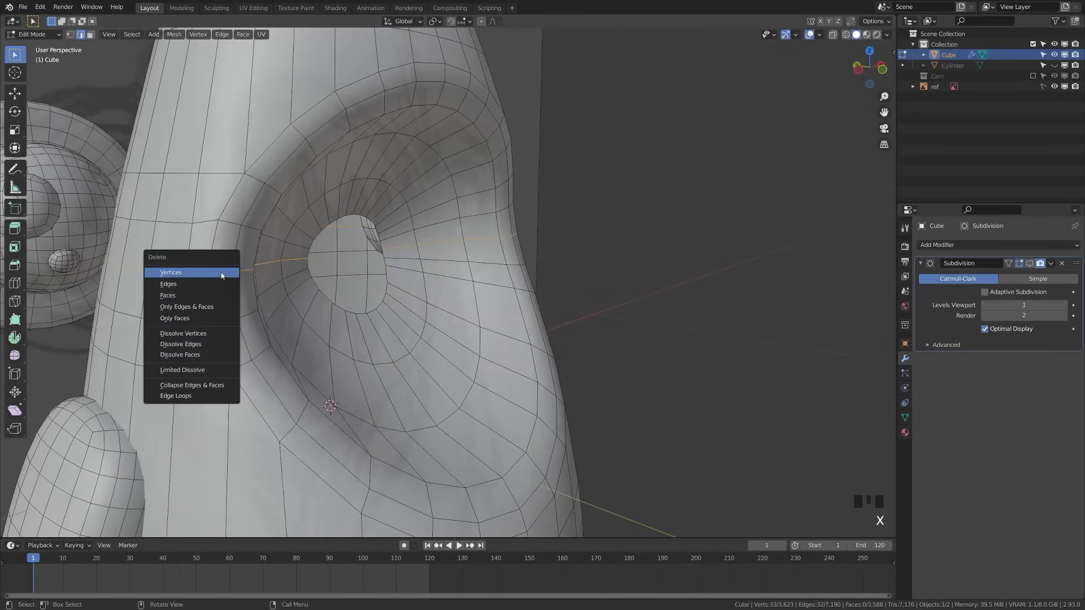
left_click(206, 343)
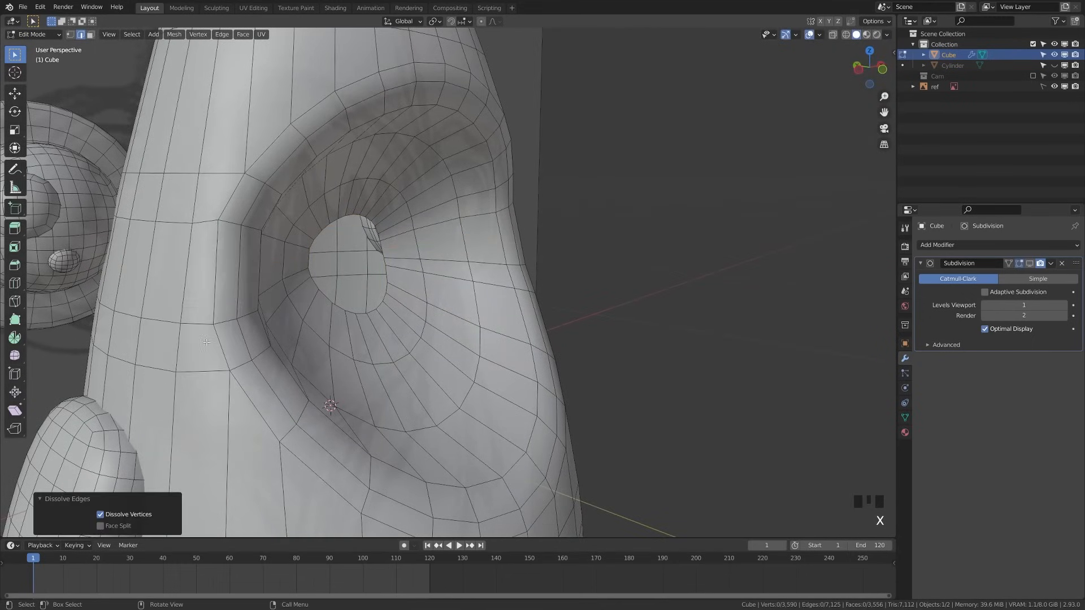
Dissolve the short rim edge loop and the horizontal loop near the mouth
left_click(255, 179, "alt+shift")
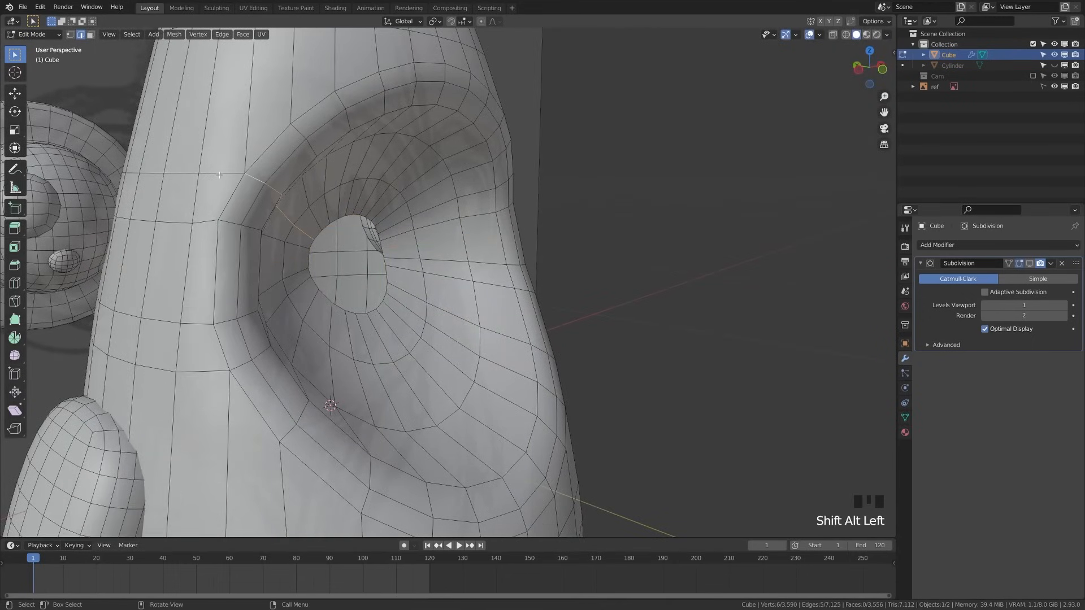
key("a")
left_click(251, 179, "alt+shift")
key("a")
left_click(253, 180, "alt+shift")
left_click(222, 176, "alt+shift")
key("x")
left_click(222, 178)
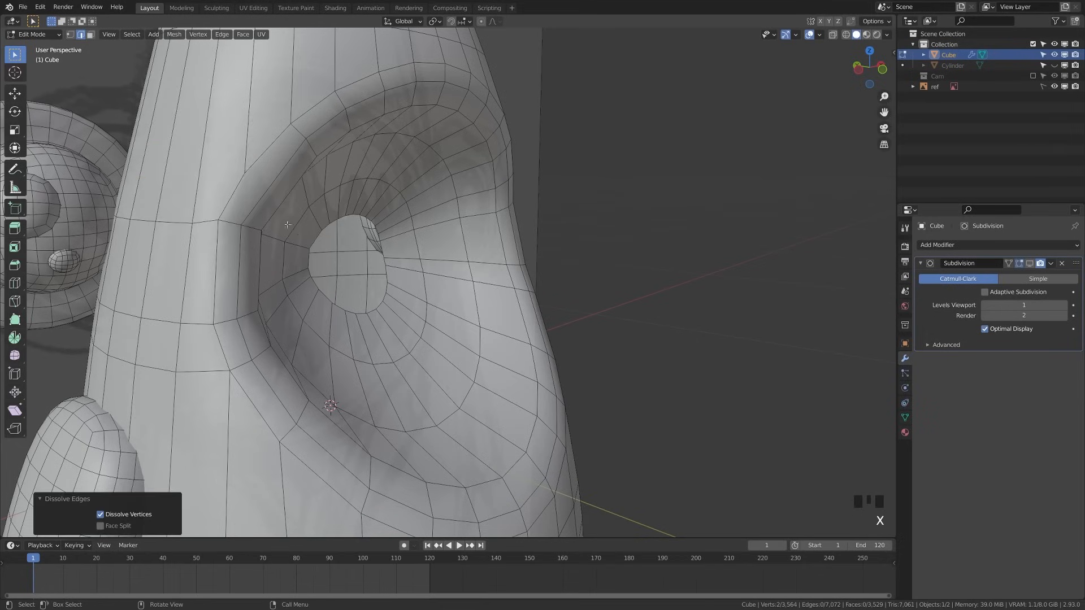
Select the edge loop around the inner hole at the back of the cavity
scroll(312, 247, "down", 2)
middle_click_drag(312, 247, 340, 253)
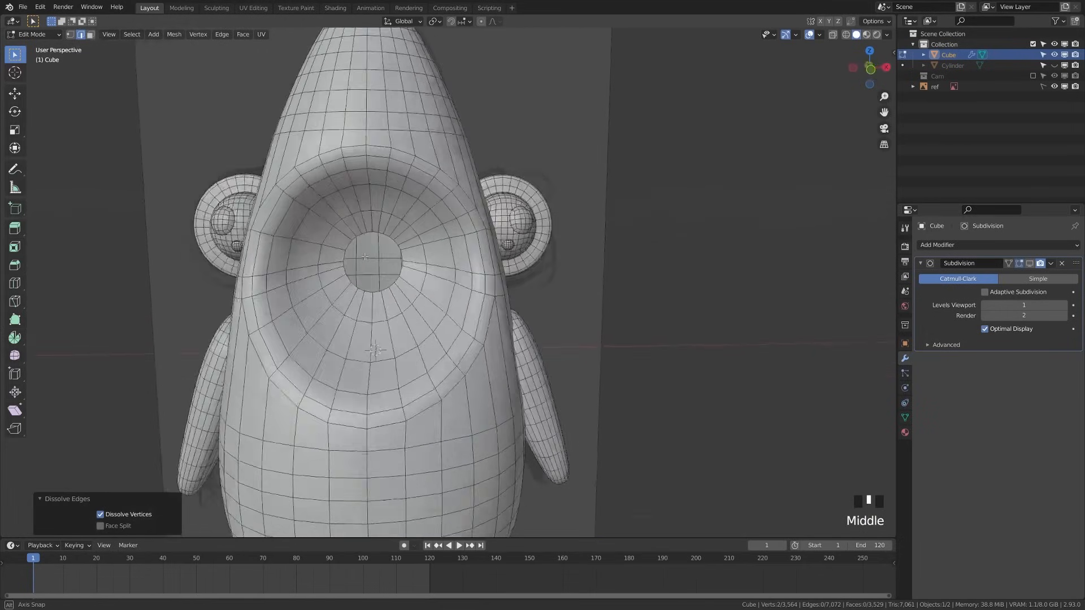
scroll(340, 252, "up", 5)
left_click(271, 282, "alt+shift")
Close the hole at the back of the mouth cavity with Grid Fill
key("space")
type("gr")
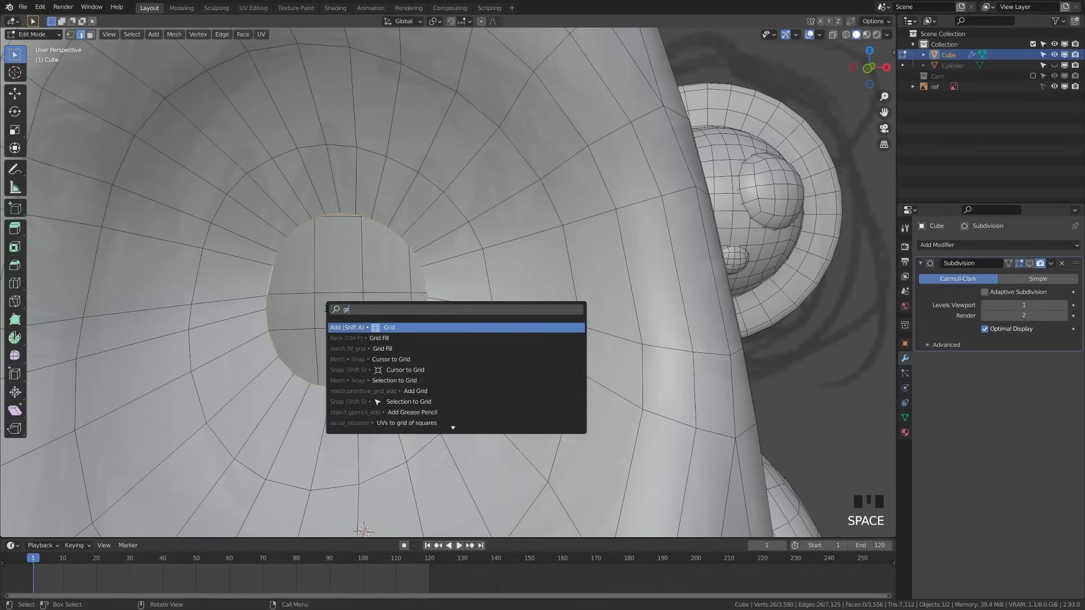
key("Down")
key("Return")
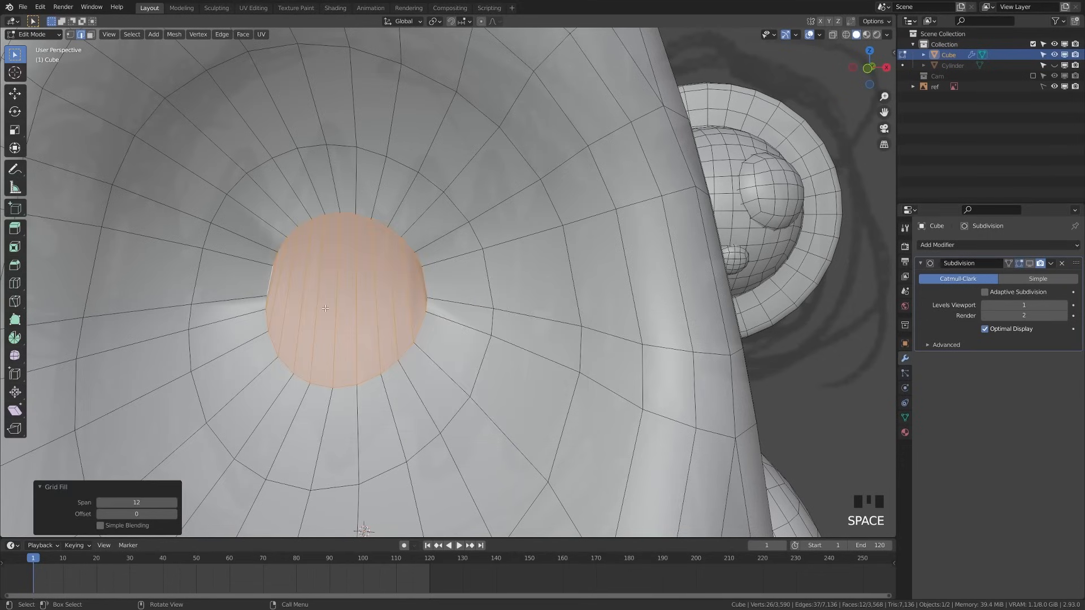
key("alt+a")
scroll(329, 310, "up", 5)
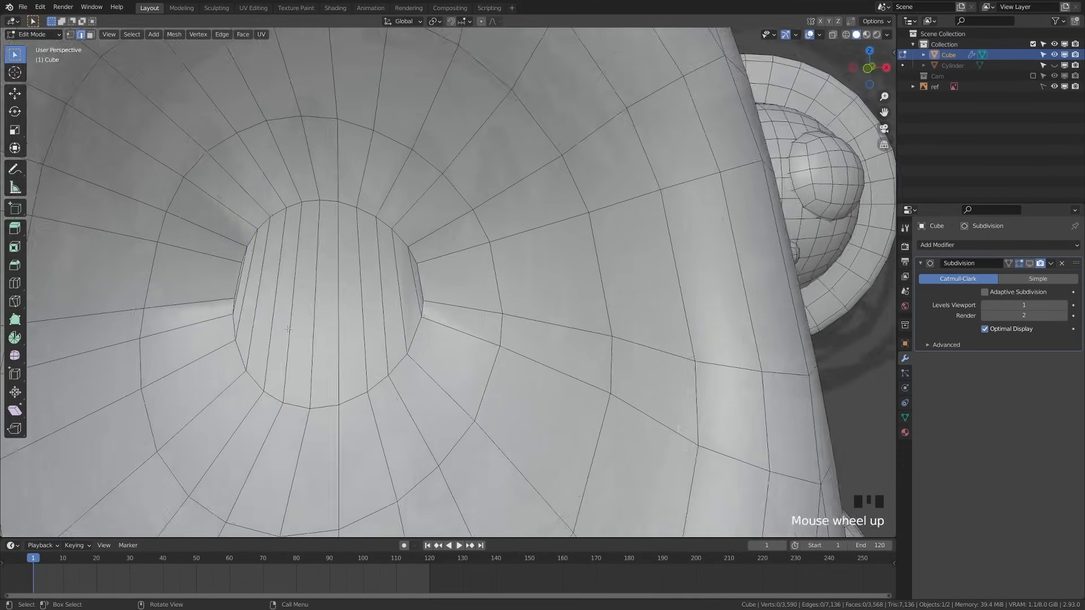
middle_click_drag(328, 309, 312, 338, "shift")
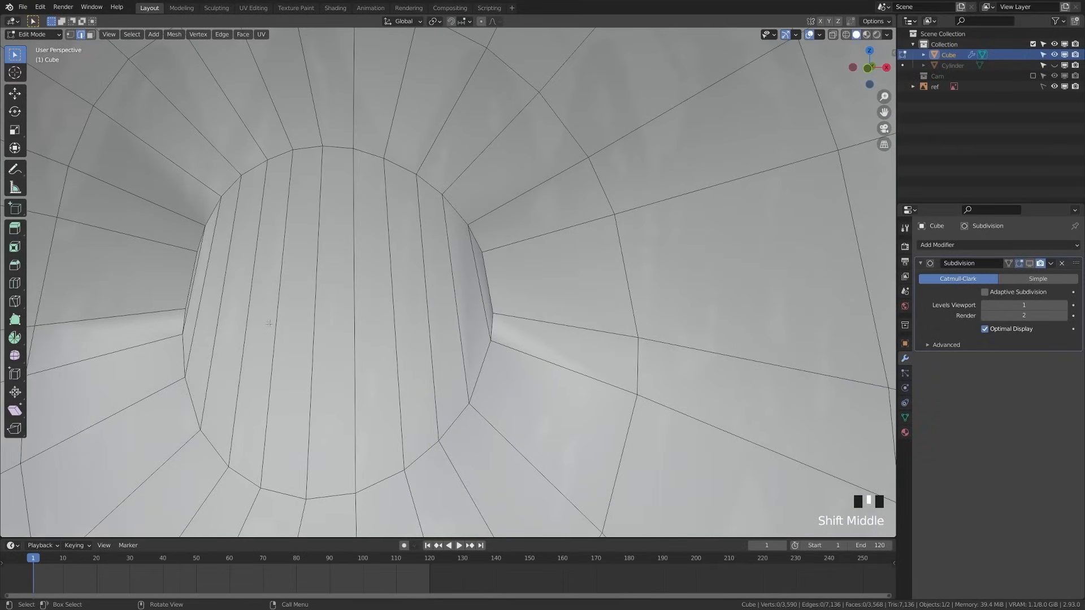
Slide selected patch vertices about 0.008 m along X in vertex mode
key("1")
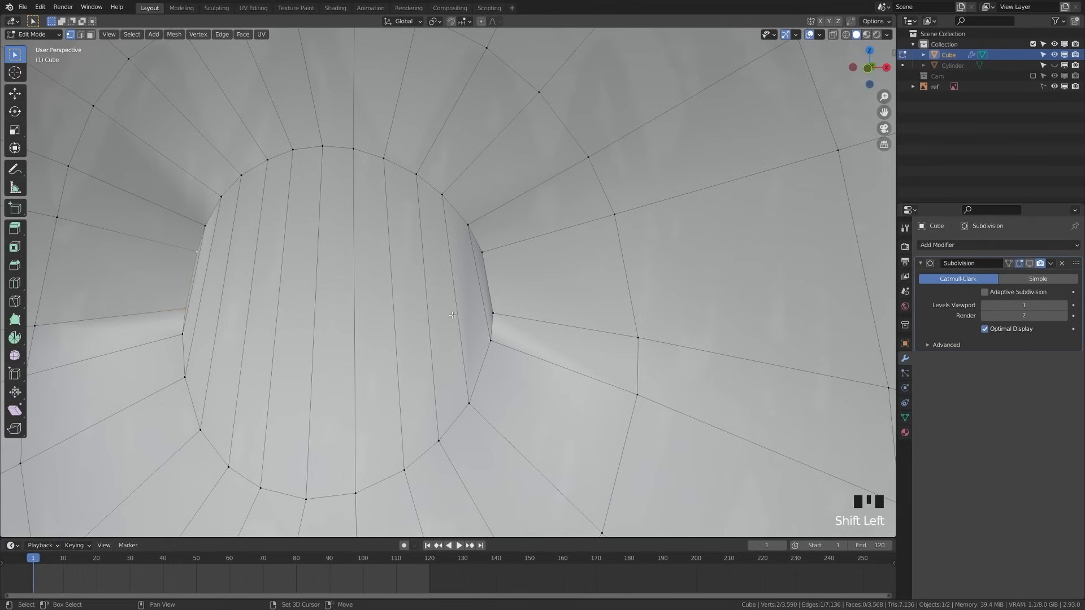
key("g")
key("x")
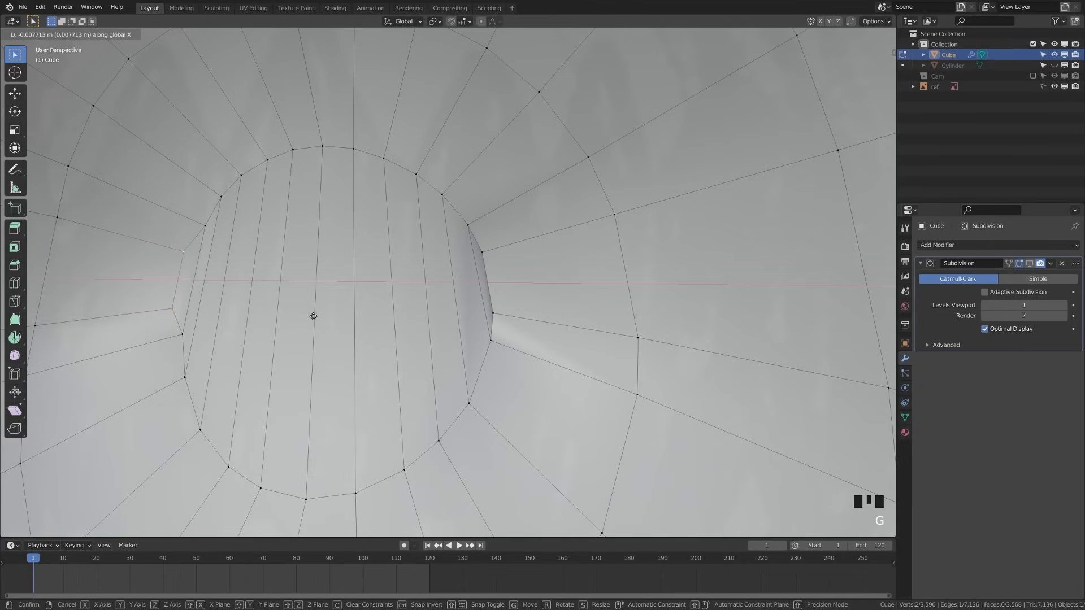
left_click(305, 317)
key("alt+a")
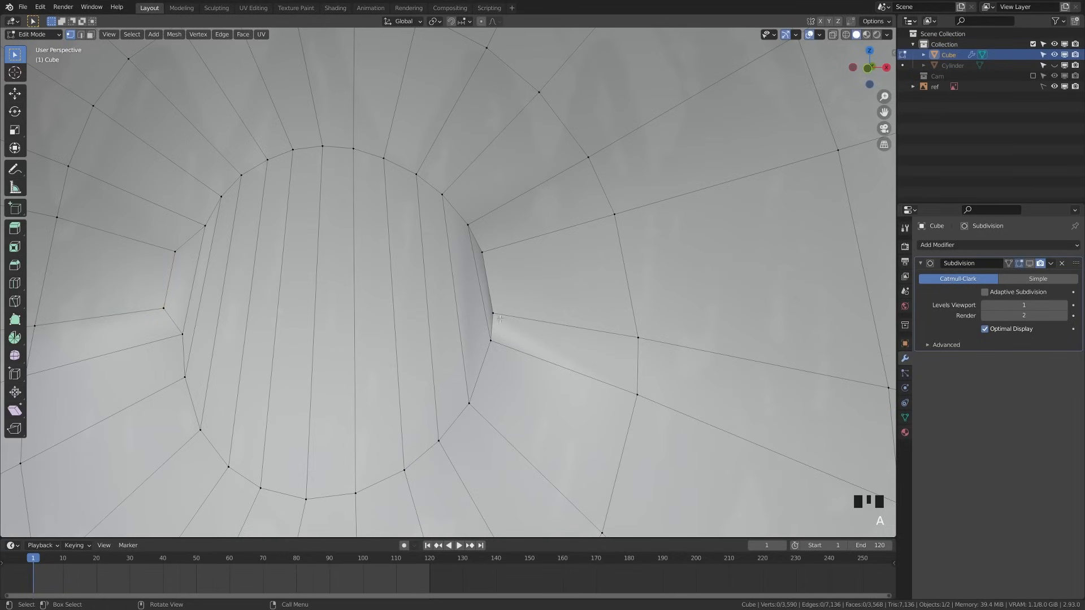
key("g")
key("x")
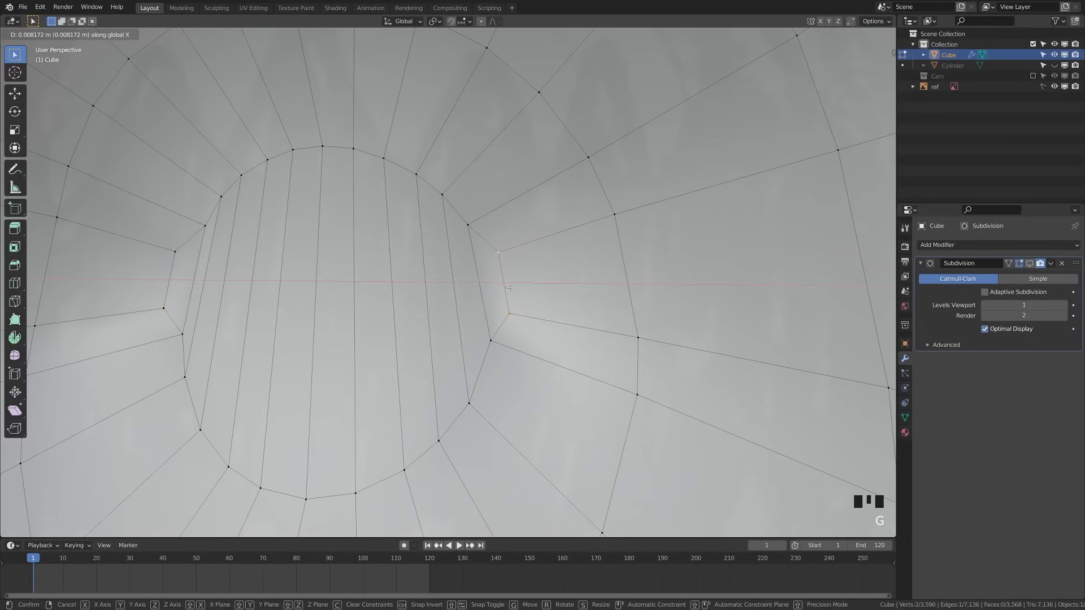
left_click(509, 287)
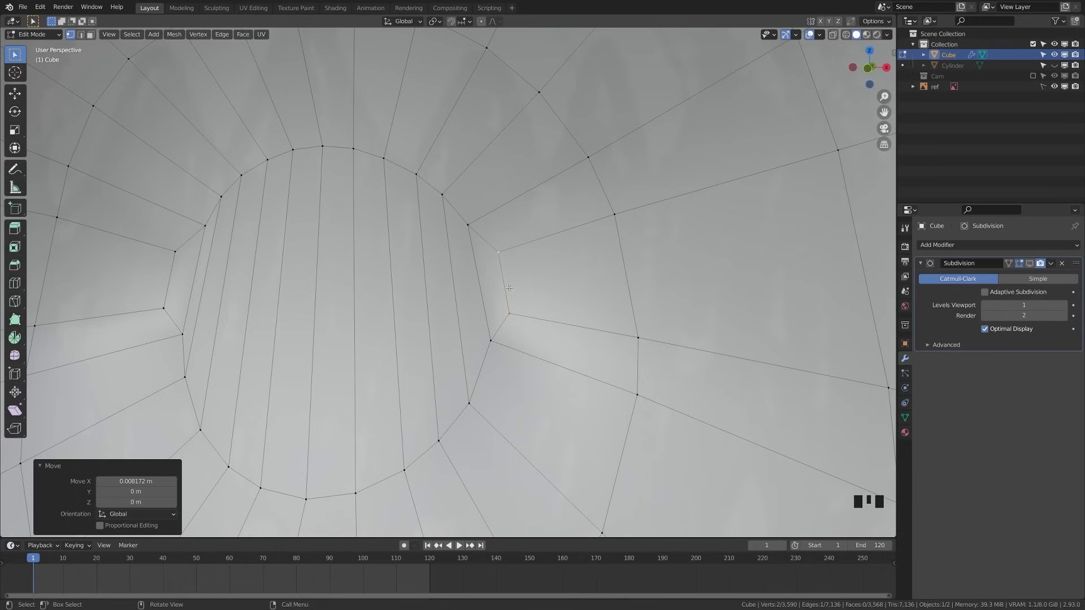
Reposition the left and upper-left vertices of the filled patch
left_click(177, 337)
key("g")
left_click(234, 348)
left_click(203, 226)
key("g")
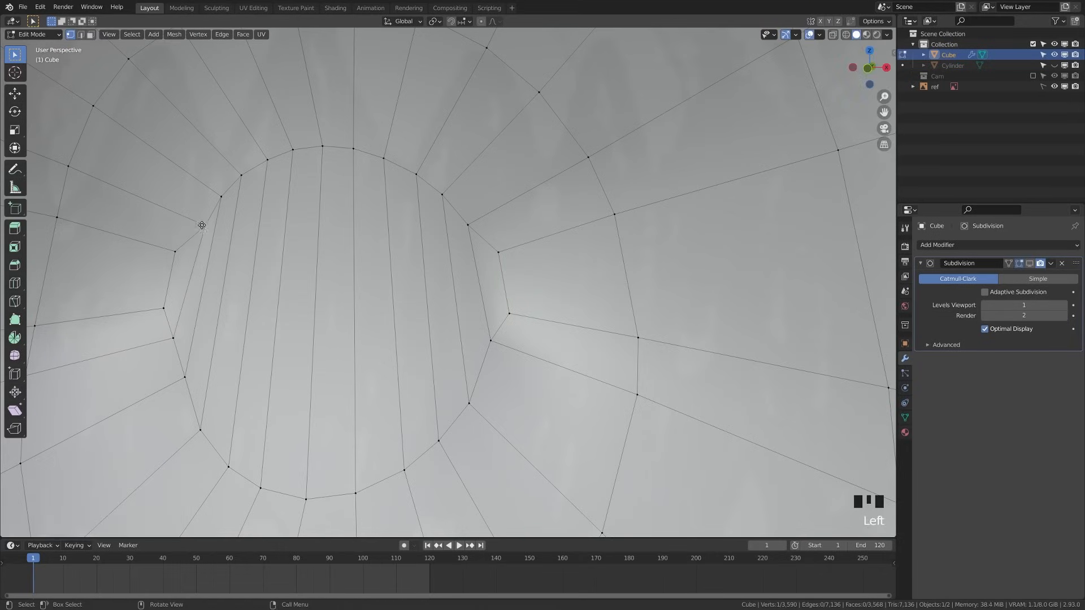
key("g")
left_click(200, 216)
left_click(468, 225)
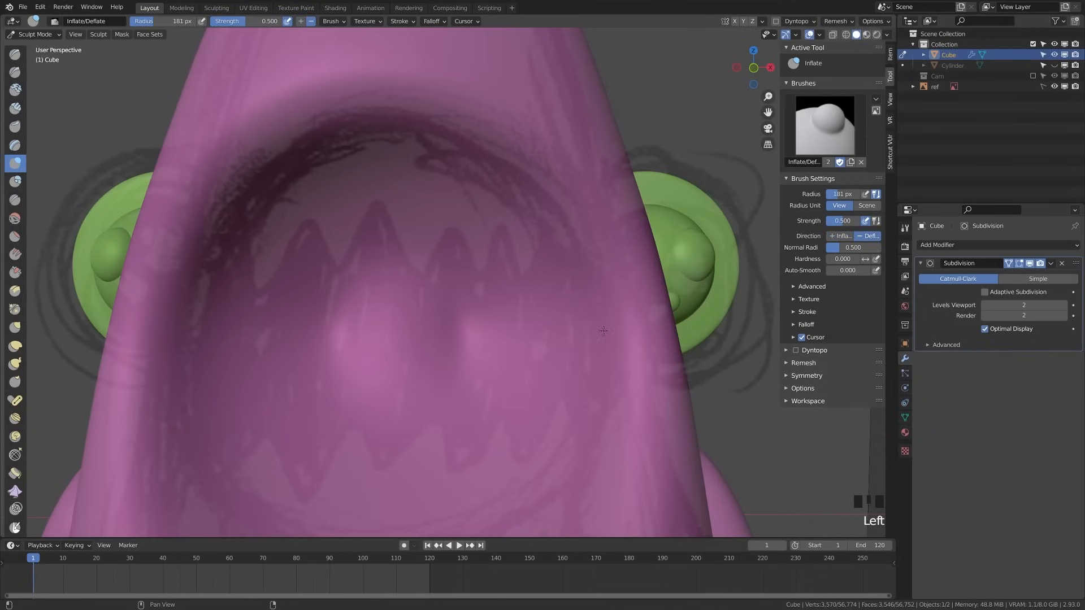
Deflate the mouth interior with a 281 px brush, then flatten it with the Flatten brush
mouse_move(423, 346)
left_mouse_down()
mouse_move(368, 354)
mouse_move(389, 353)
left_mouse_up()
key("f")
left_click(449, 368)
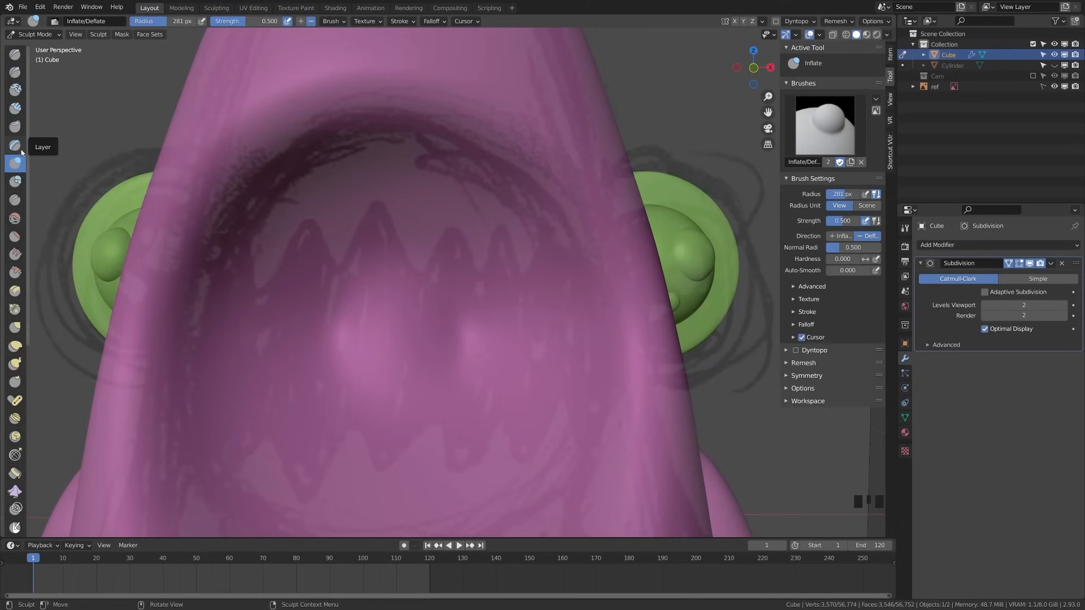
left_click(14, 236)
left_click_drag(401, 353, 503, 339)
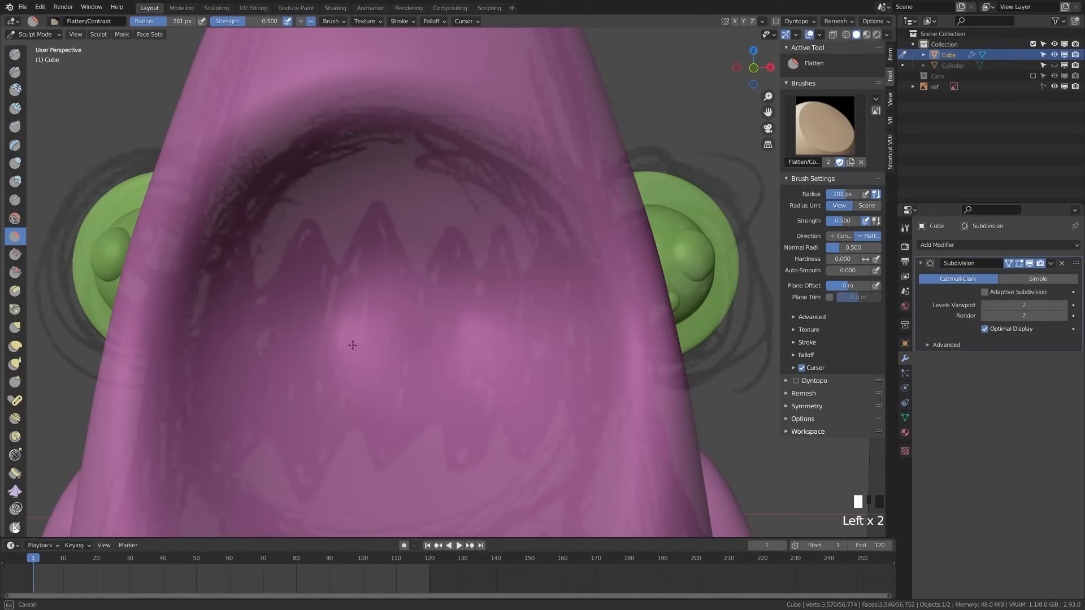
left_click_drag(383, 340, 447, 347)
mouse_move(447, 347)
left_mouse_down("shift")
mouse_move(310, 344)
mouse_move(488, 320)
mouse_move(445, 363)
left_mouse_up("shift")
key("ctrl+z")
Return to Edit Mode and orbit to view the whole head mesh
key("Tab")
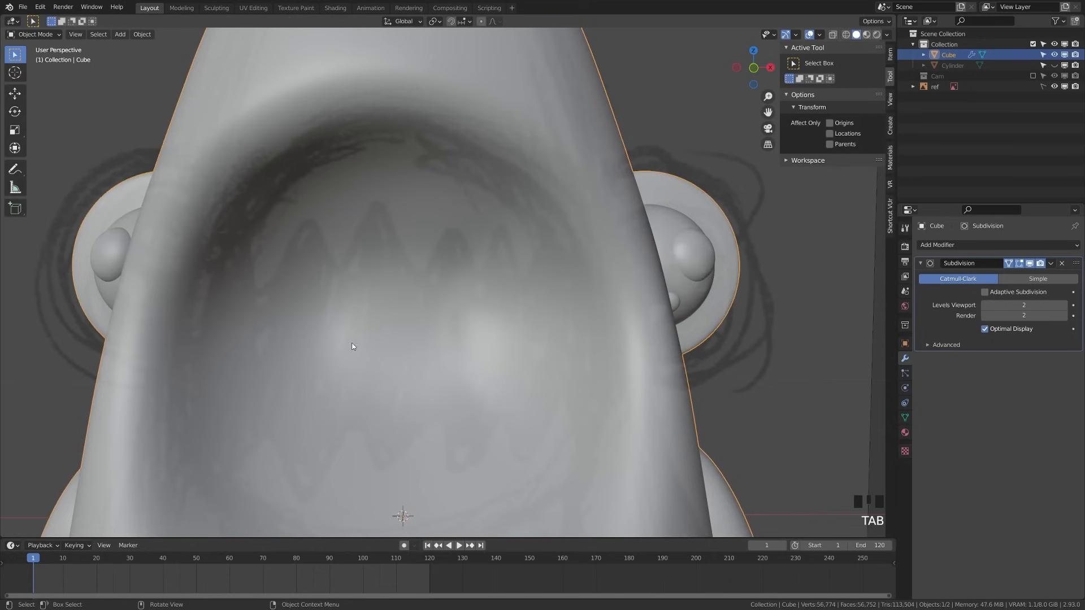
key("Tab")
middle_click_drag(354, 360, 352, 379)
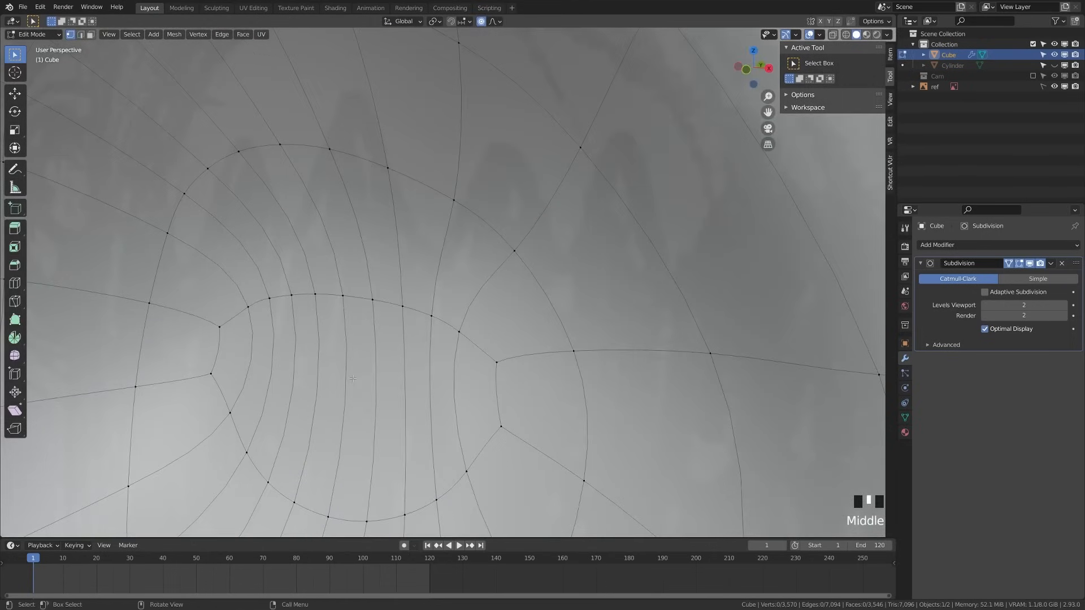
scroll(304, 352, "down", 2)
middle_click_drag(303, 352, 389, 368)
Dissolve three surplus edge loops inside the mouth cavity
scroll(389, 368, "down", 7)
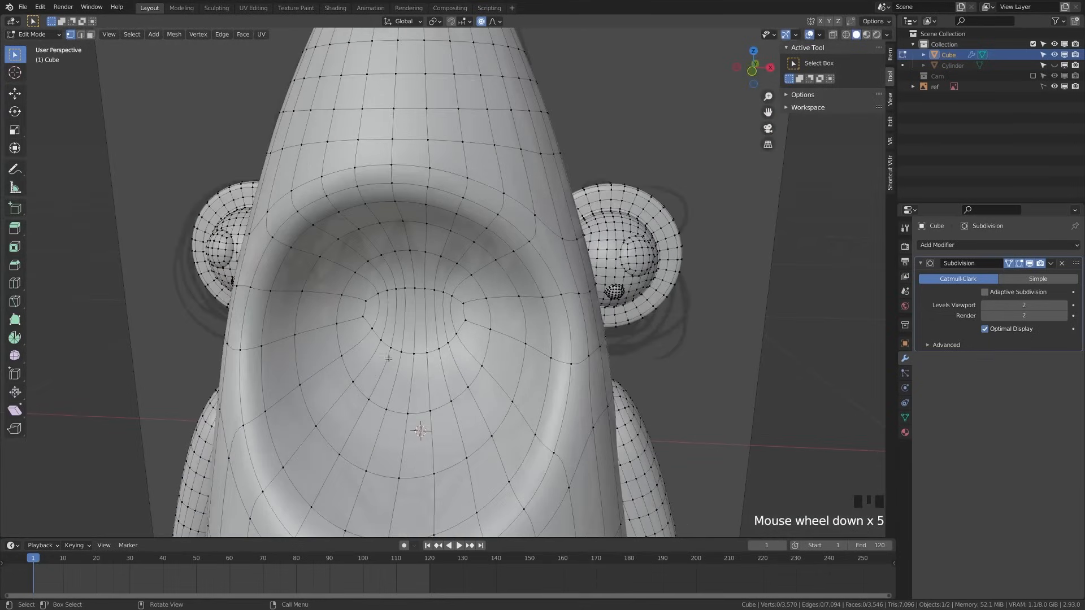
left_click(389, 368, "alt")
left_click(355, 400, "alt+shift")
key("x")
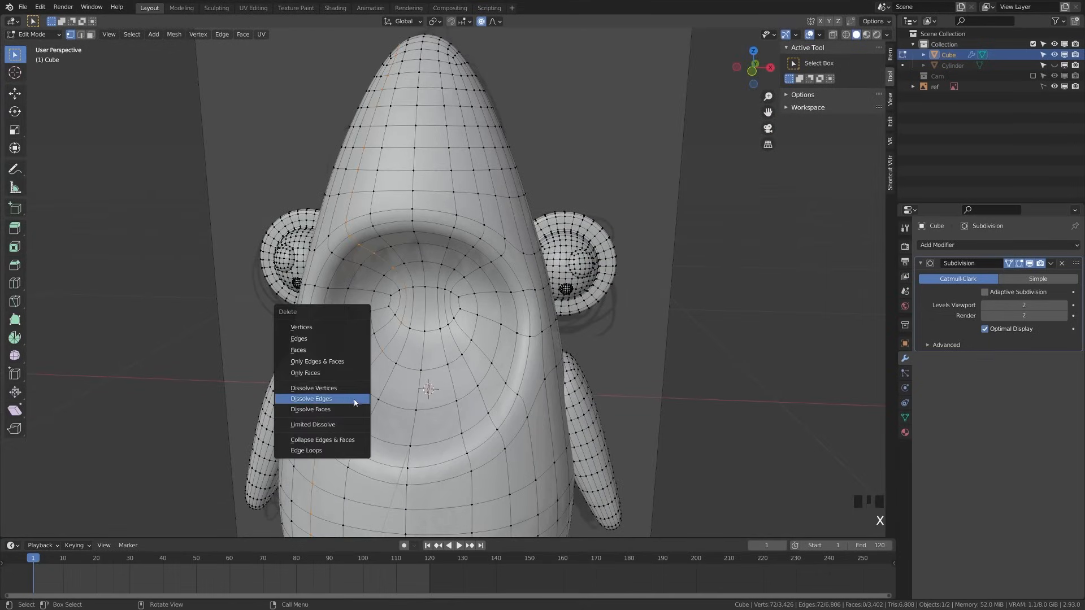
left_click(352, 401)
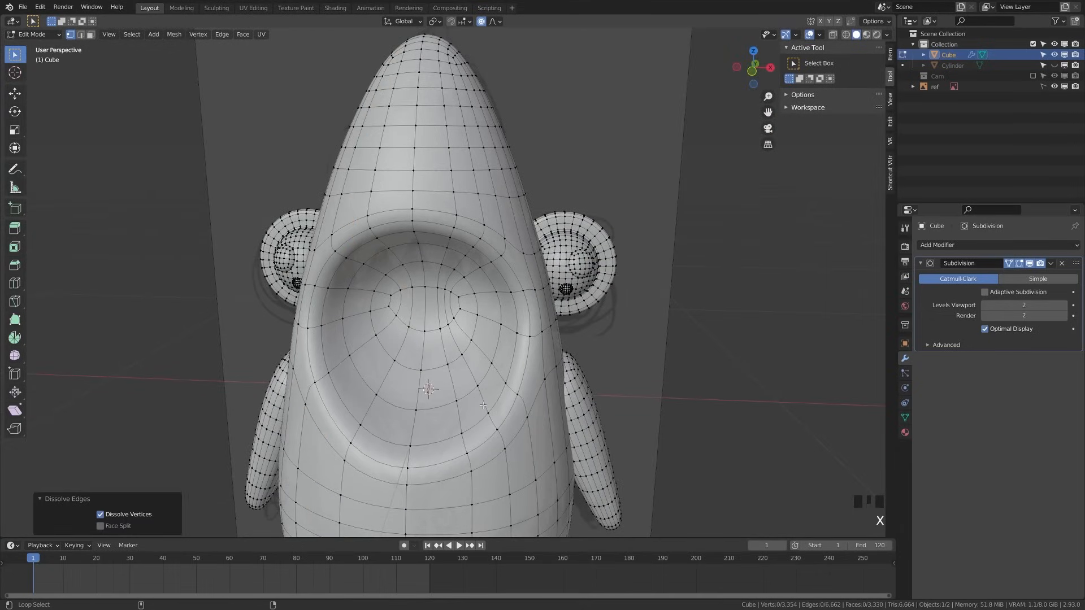
left_click(483, 405, "alt")
key("x")
left_click(483, 405)
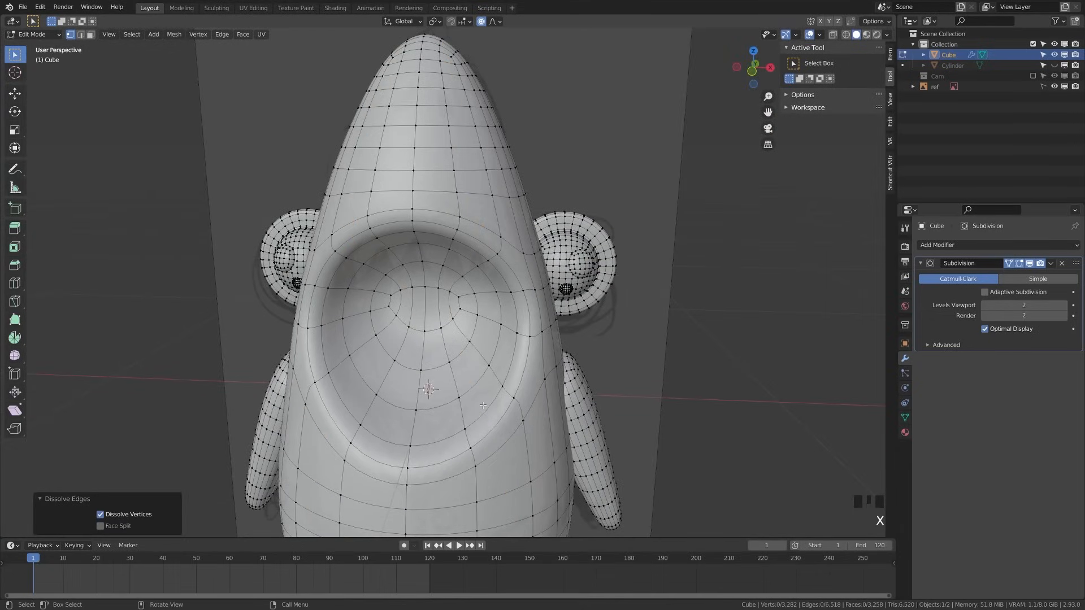
Inspect the cleaned-up mouth and return to Object Mode
scroll(474, 362, "down", 3)
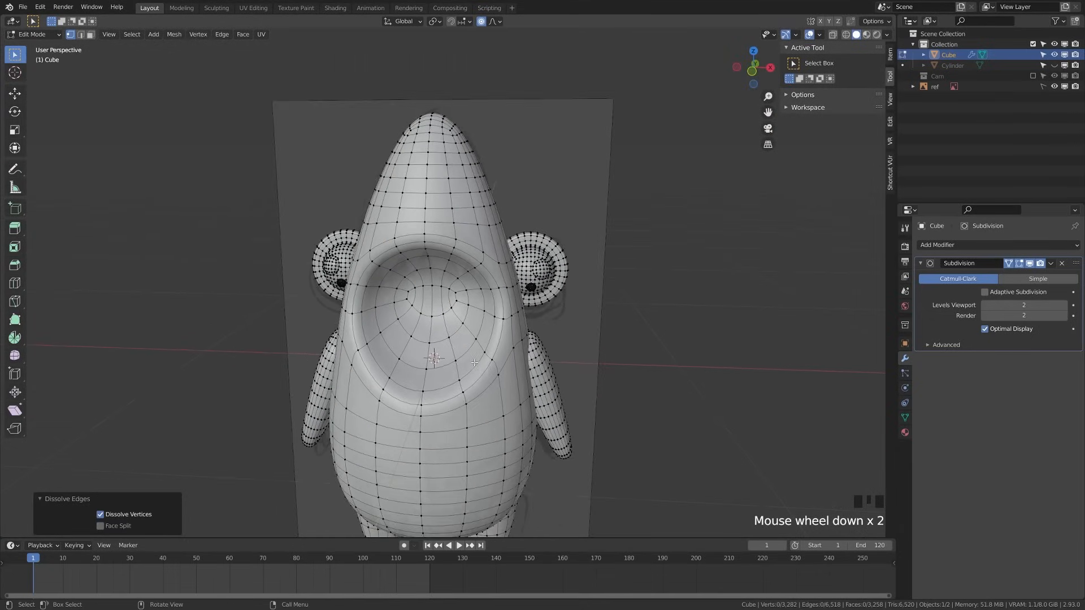
scroll(499, 377, "up", 5)
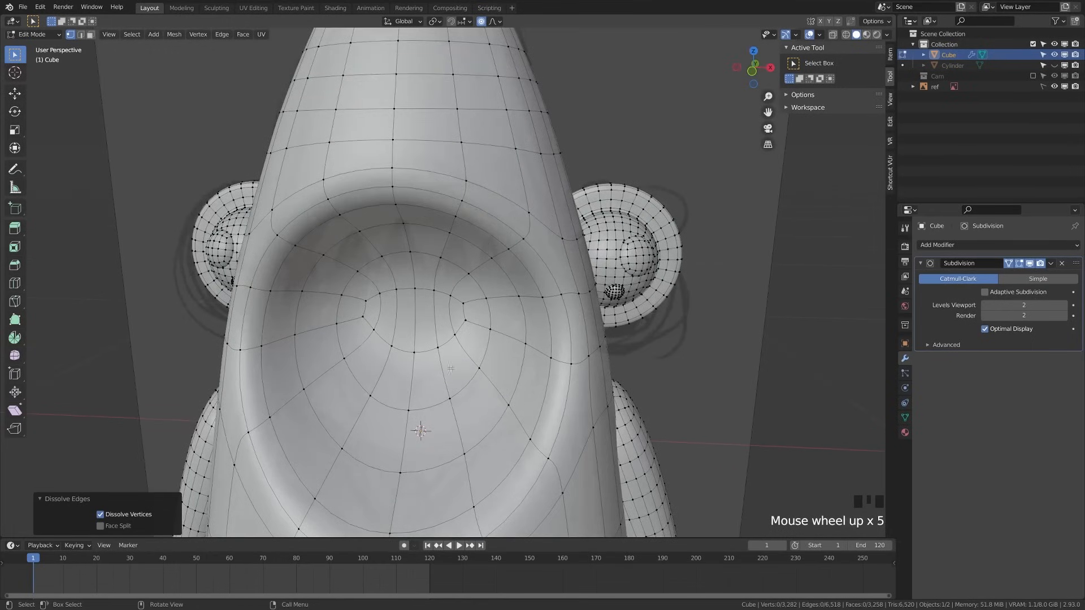
scroll(336, 367, "down", 3)
middle_click_drag(336, 367, 397, 354)
key("Tab")
scroll(364, 359, "down", 3)
scroll(420, 313, "up", 12)
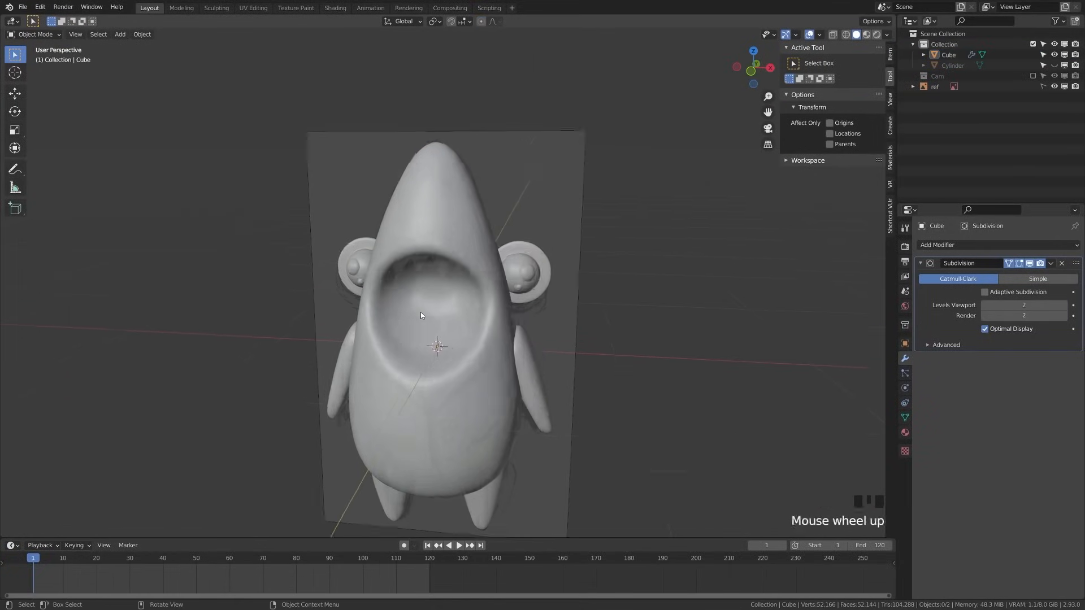
Reselect the shark body, re-enter Edit Mode, and view the mouth area
left_click(365, 395)
key("Tab")
middle_click_drag(425, 398, 336, 364)
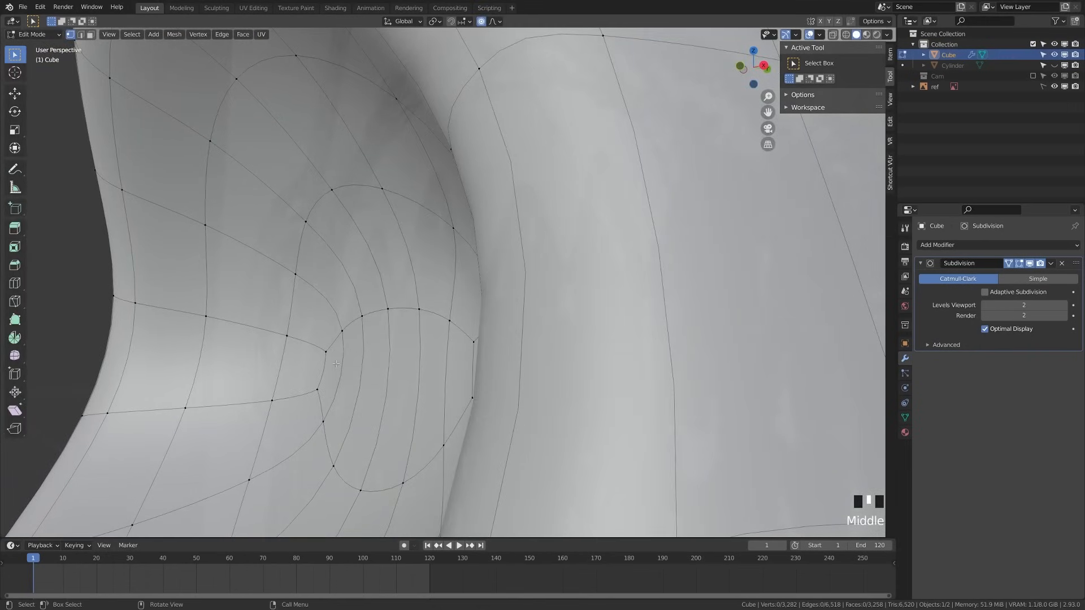
scroll(341, 363, "down", 2)
scroll(344, 363, "up", 2)
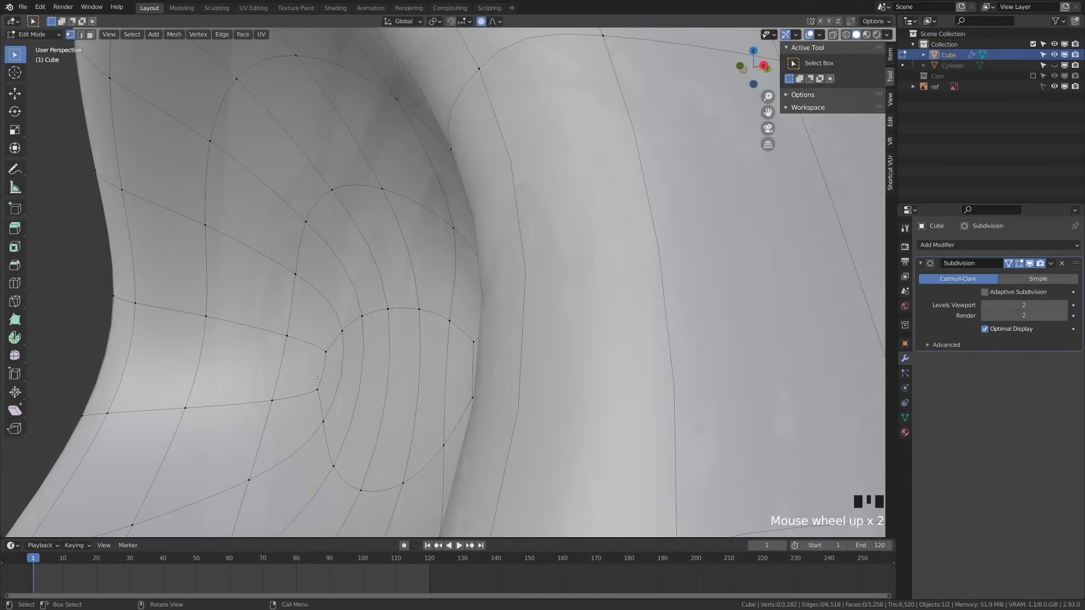
middle_click_drag(318, 377, 305, 367)
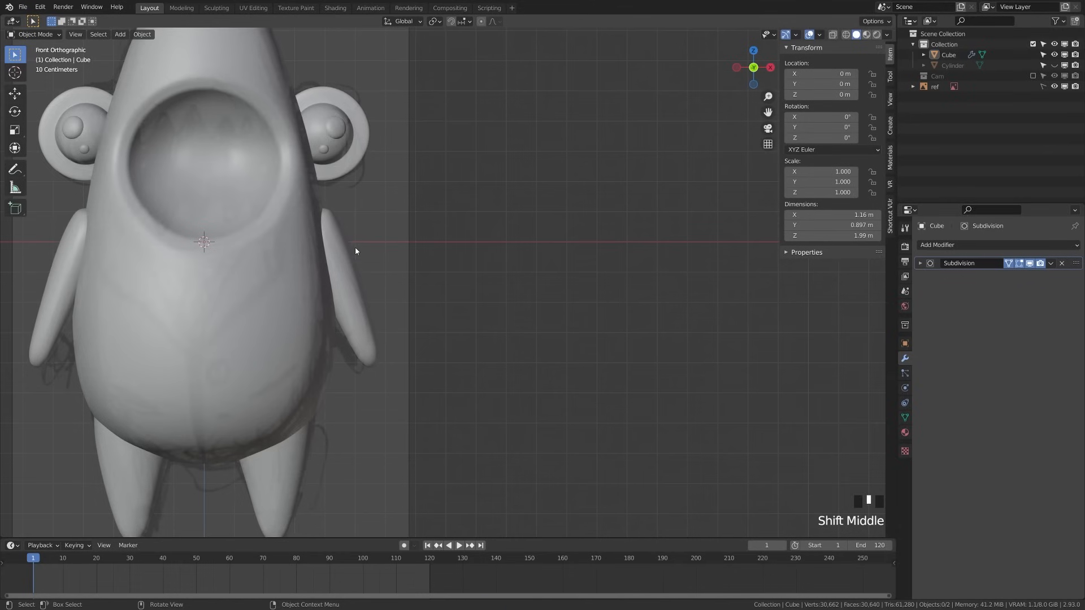
Add a new cube and isolate it in Edit Mode with X-ray on
key("shift+a")
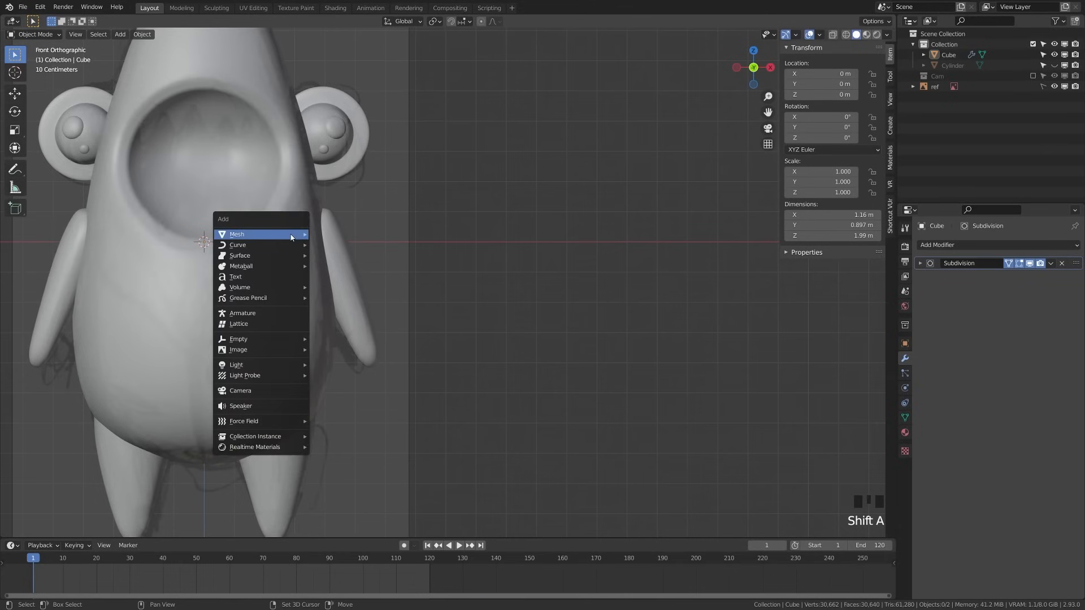
mouse_move(291, 236)
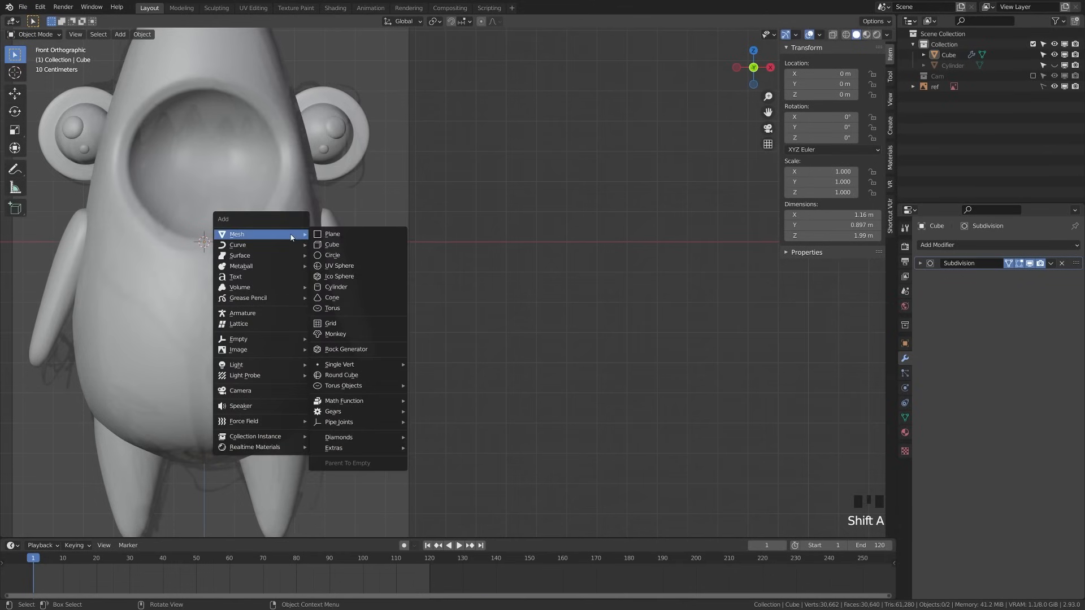
left_click(328, 245)
scroll(309, 288, "down", 4)
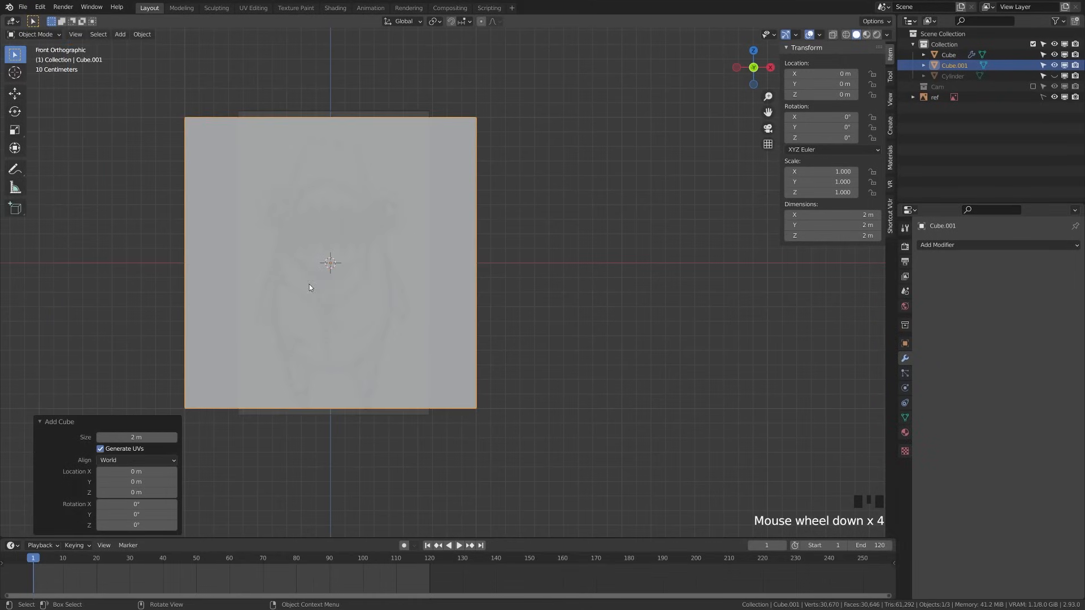
key("Tab")
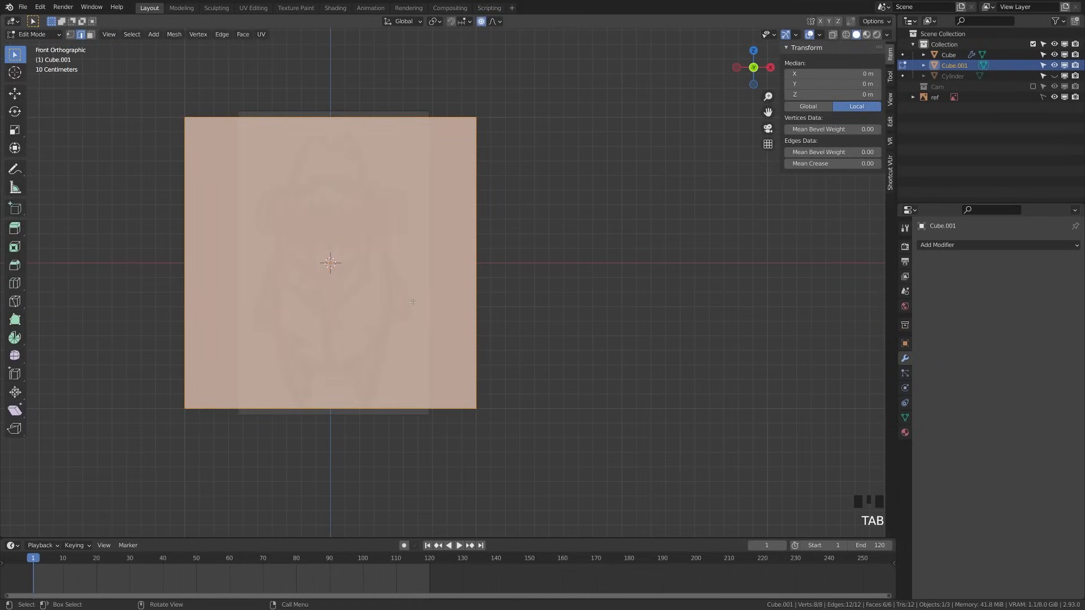
key("KP_Divide")
key("alt+a")
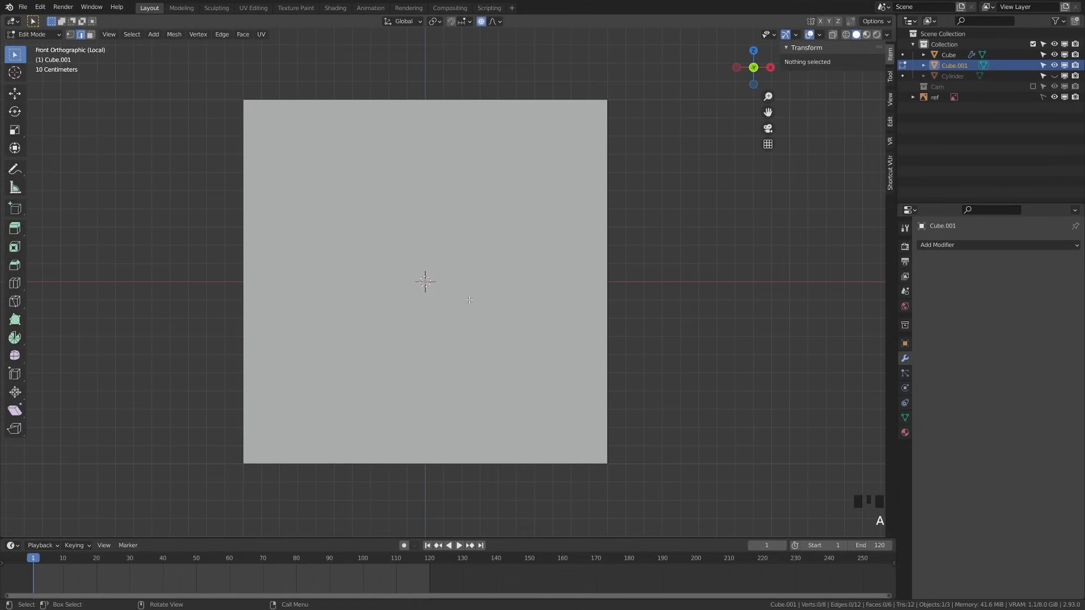
key("alt+z")
key("a")
Merge the first top edge's two vertices at their center
key("a")
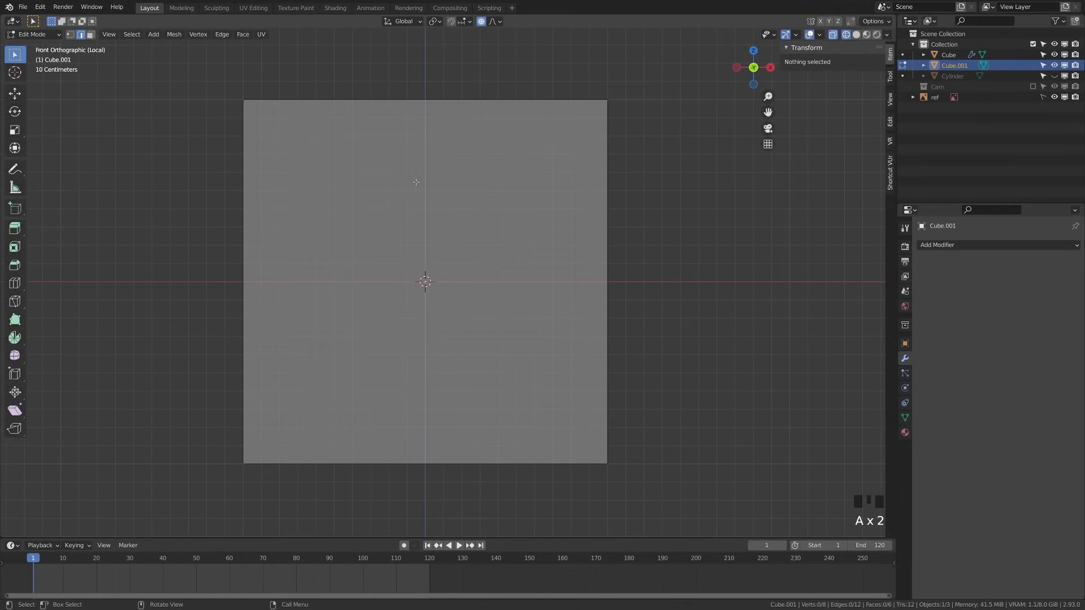
key("KP_7")
scroll(416, 182, "down", 2)
middle_click_drag(416, 182, 340, 223)
left_click(324, 165)
key("a")
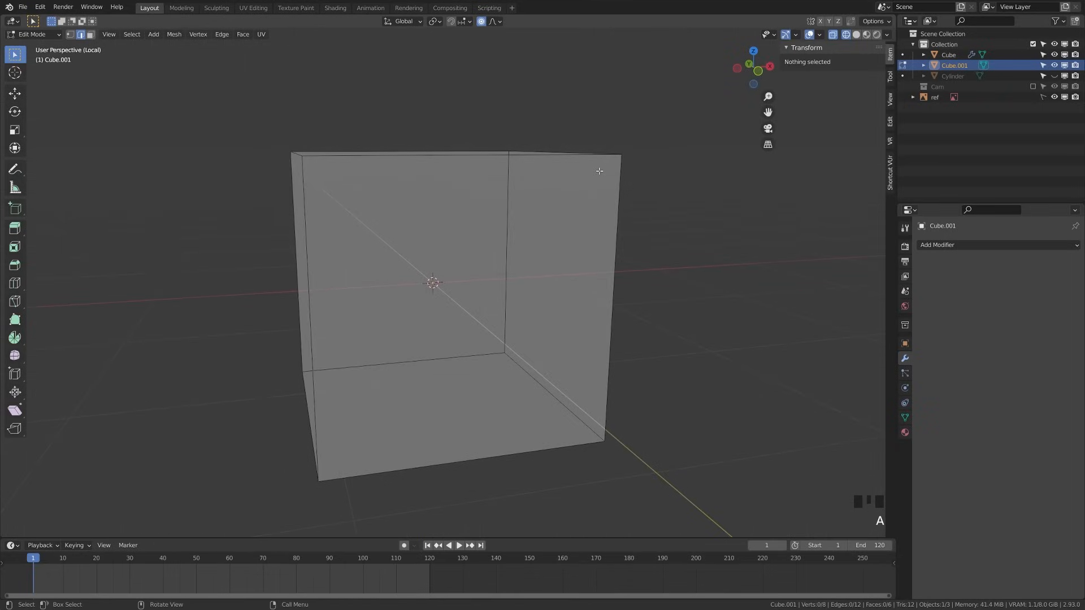
left_click(306, 160)
left_click(616, 159, "shift")
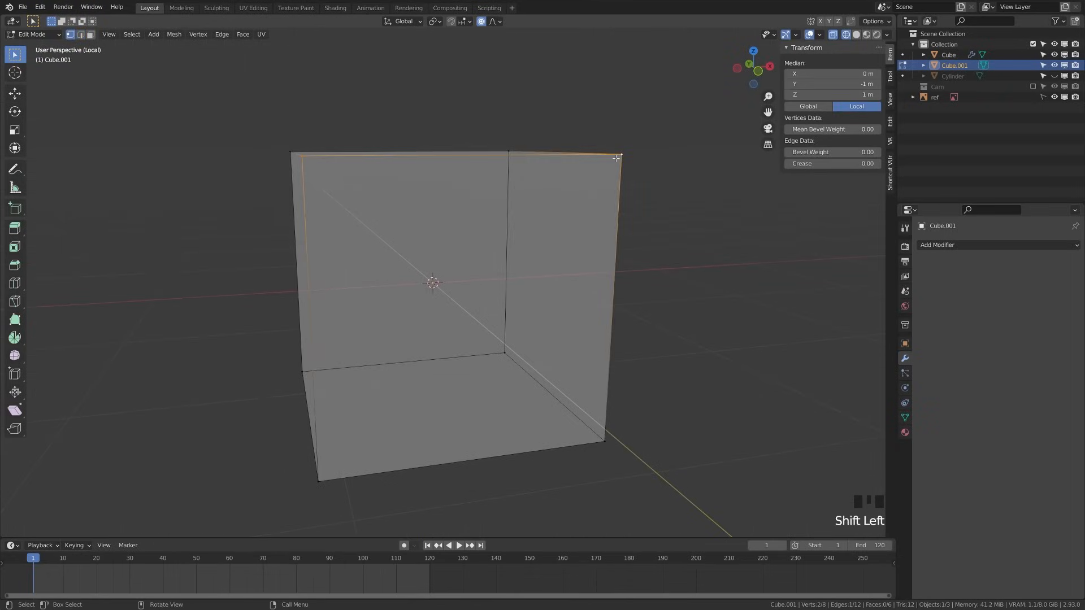
key("m")
left_click(628, 168)
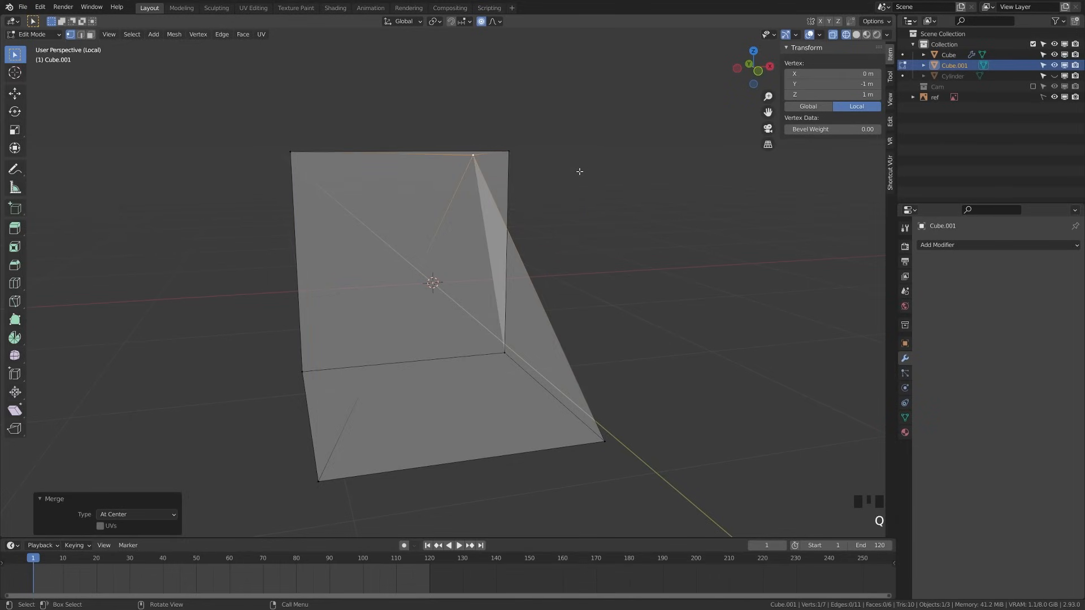
Merge the second top edge's two vertices at center, forming a triangular prism
key("a")
middle_click_drag(375, 157, 382, 177)
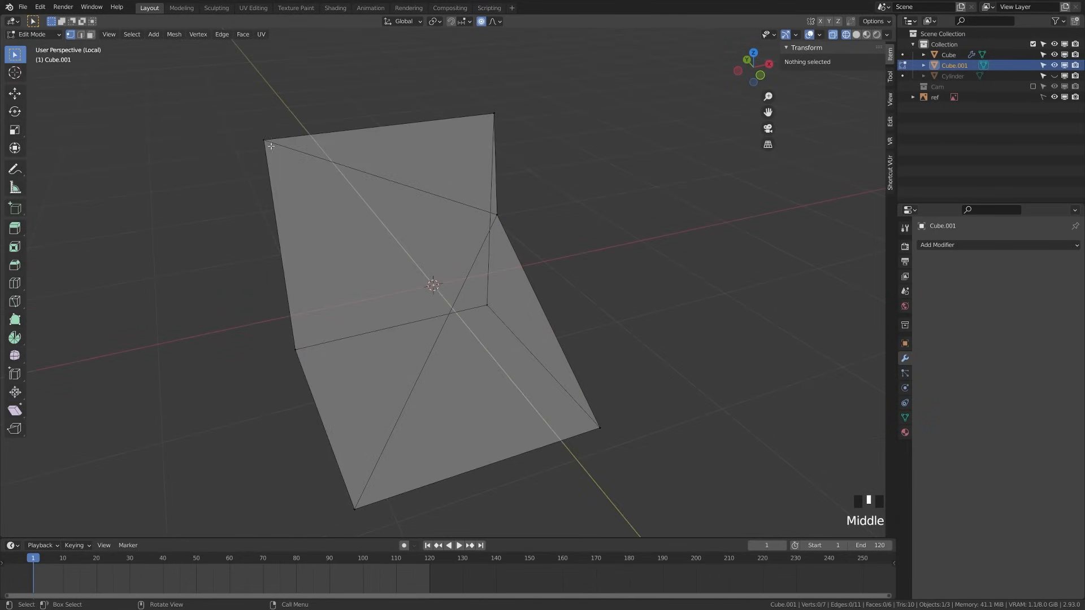
left_click(264, 143)
left_click(498, 117, "shift")
key("q")
left_click(498, 117)
Flatten the prism to 0.25 along Y into a thin triangular slab
key("a")
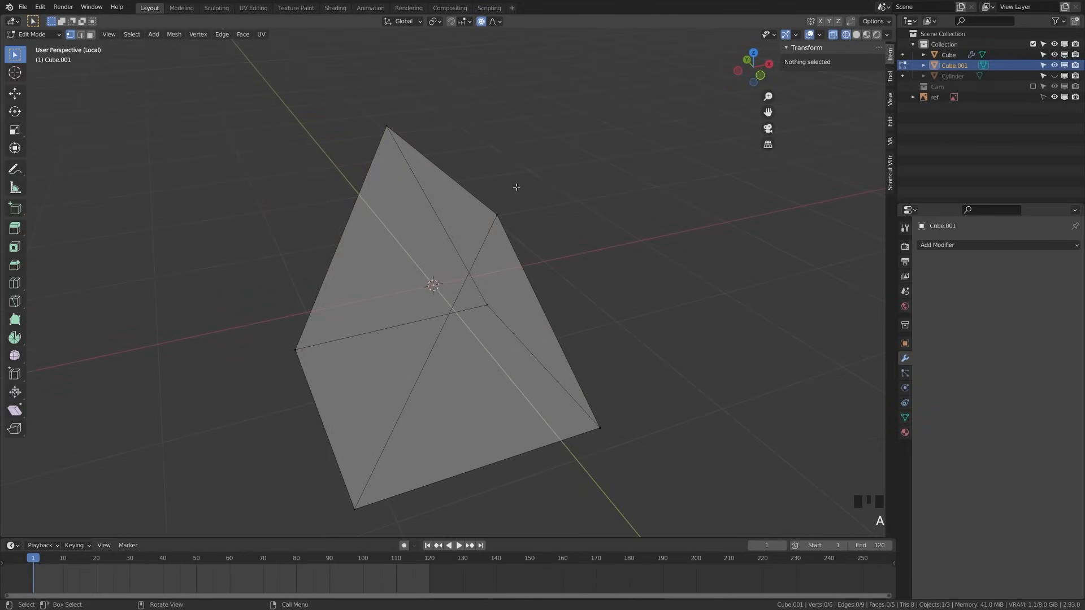
key("a")
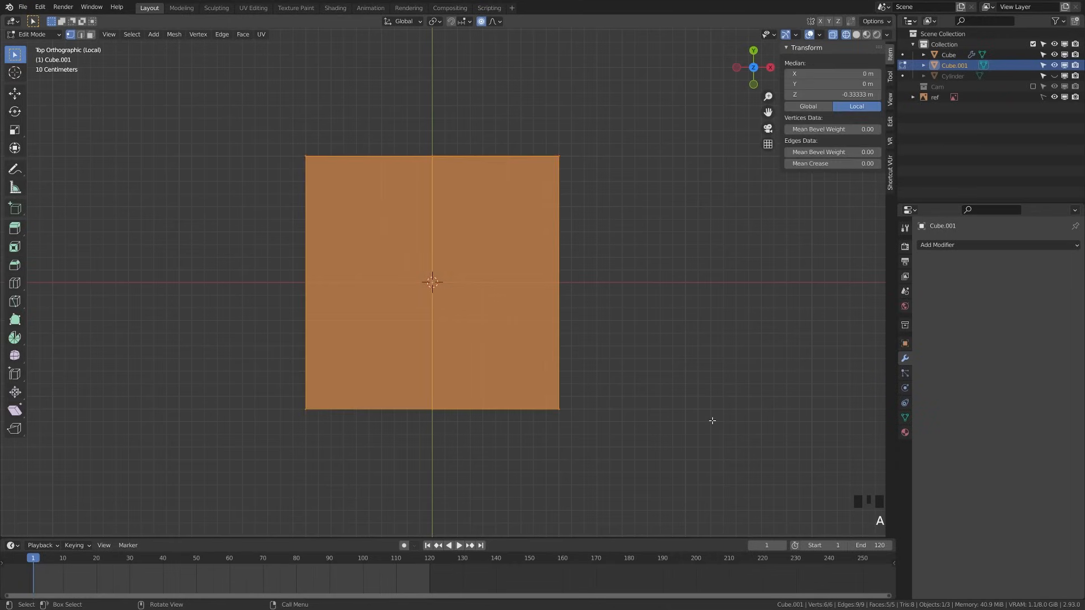
key("s")
right_click(712, 419)
type("s")
type("y0.25")
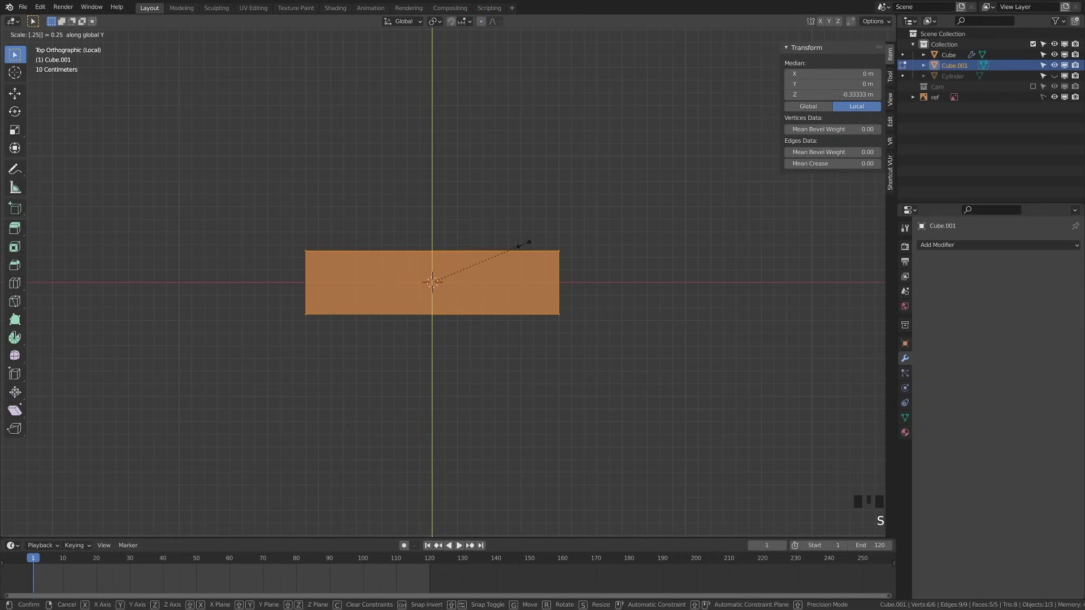
key("Return")
key("alt+a")
key("KP_1")
Add a Subdivision Surface modifier with the edit cage following the smoothed surface
key("Tab")
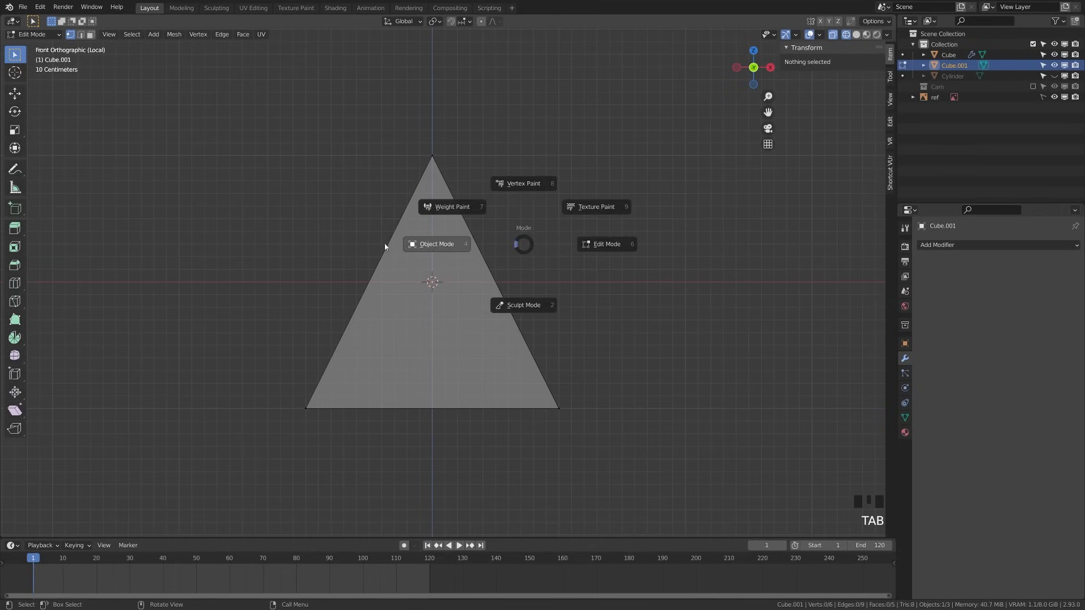
left_click(1013, 248)
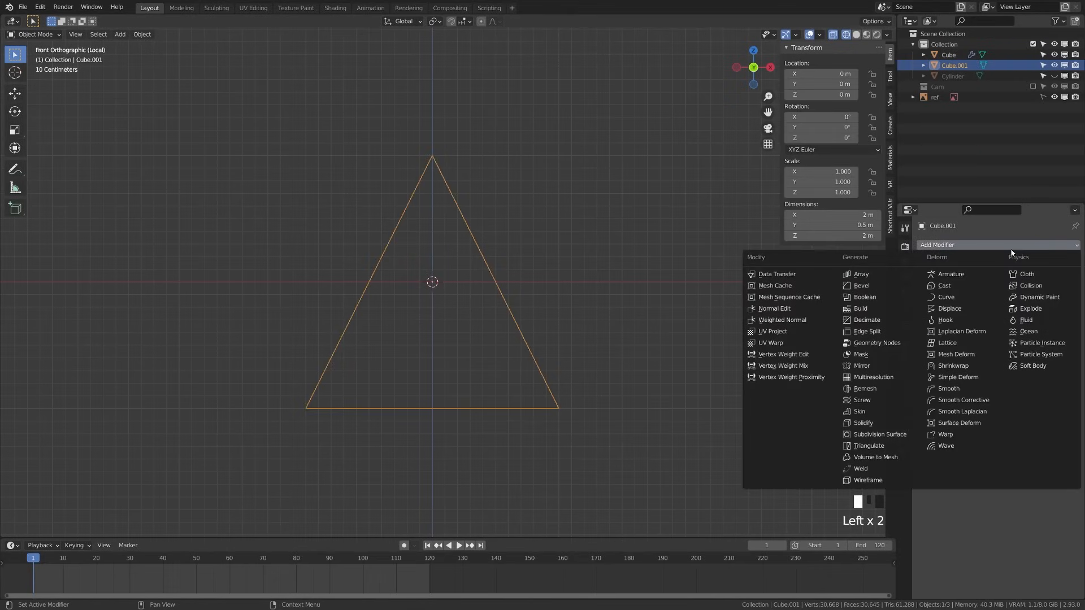
left_click(874, 450)
key("Tab")
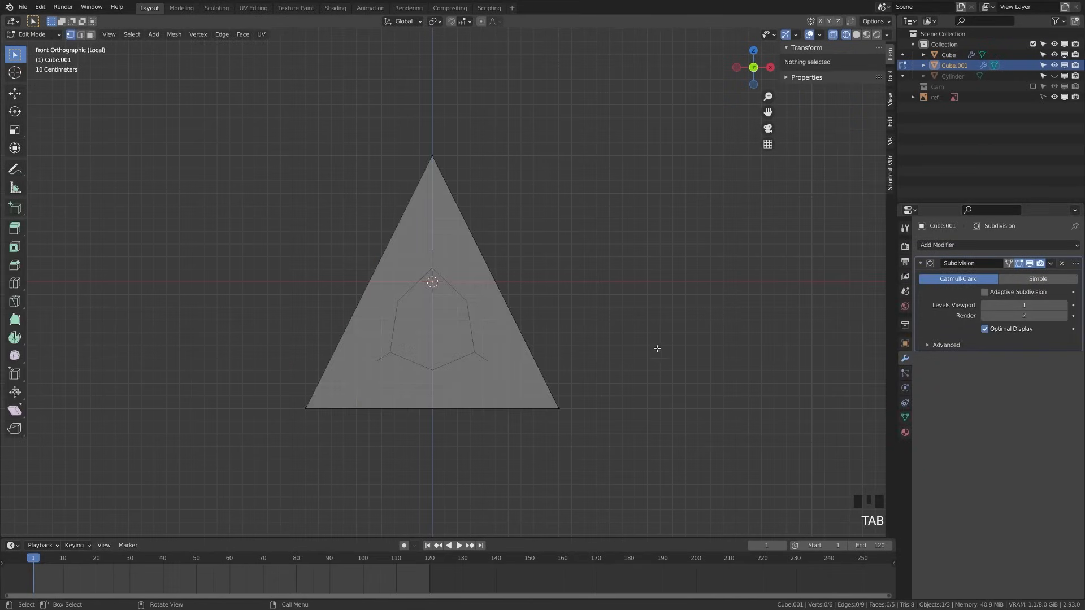
key("a")
key("a")
middle_click_drag(580, 339, 571, 354)
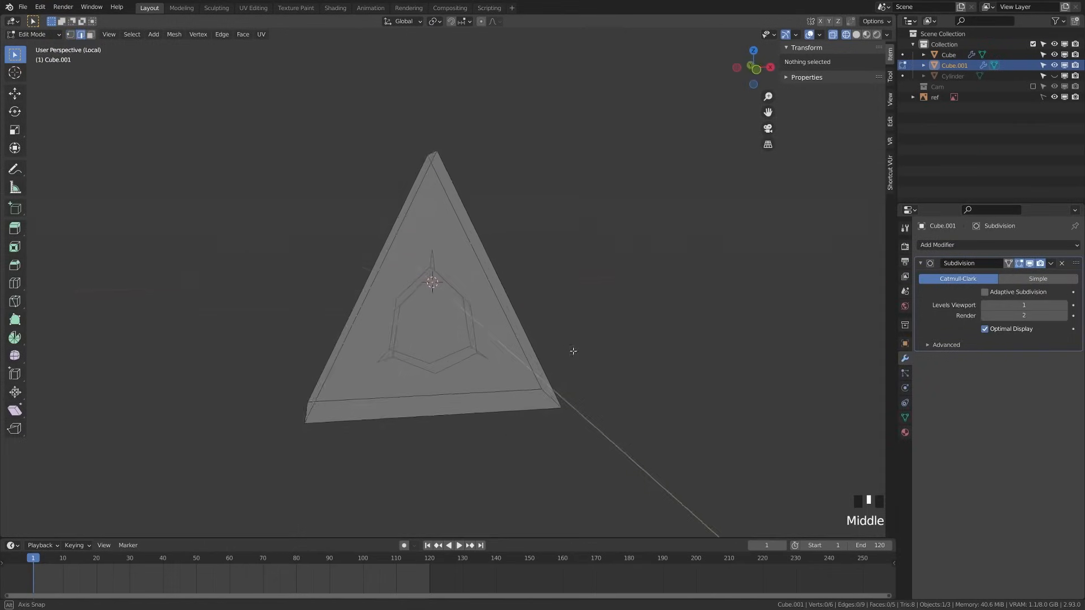
key("a")
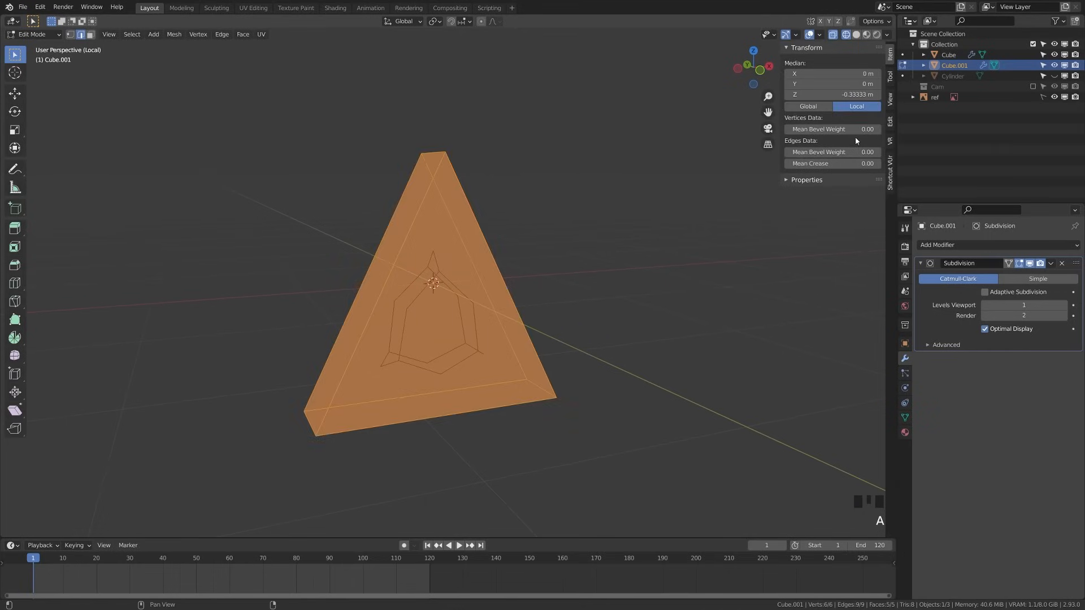
left_click(1008, 264)
Set the Mean Crease of all edges to 0.82 to keep the triangle pointed
key("z")
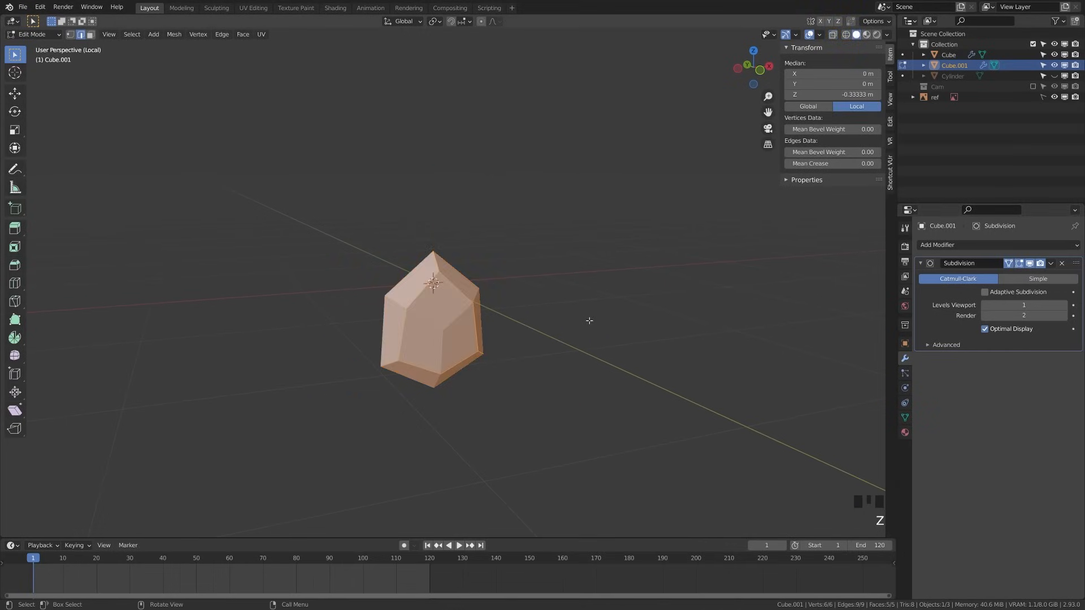
middle_click_drag(589, 320, 579, 315)
left_click_drag(835, 163, 882, 163)
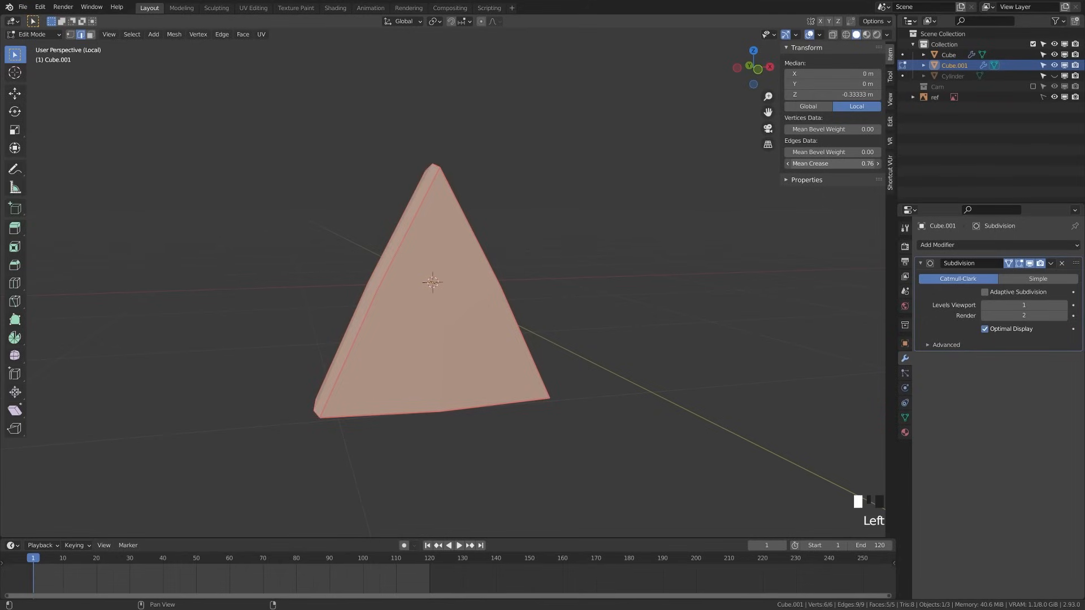
double_click(835, 163)
type(".2")
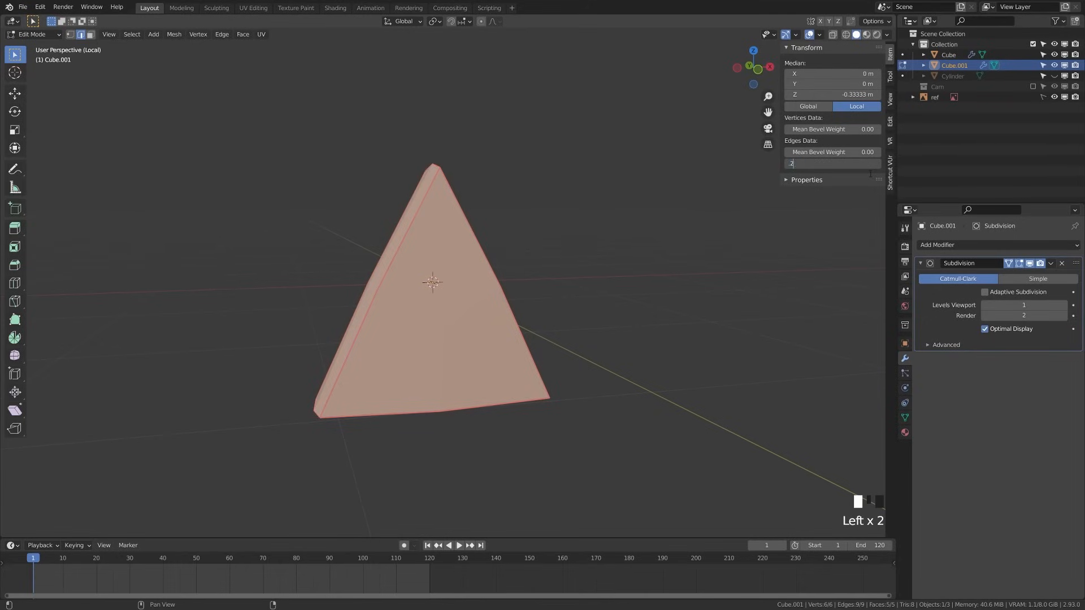
type("5")
key("Return")
key("ctrl+z")
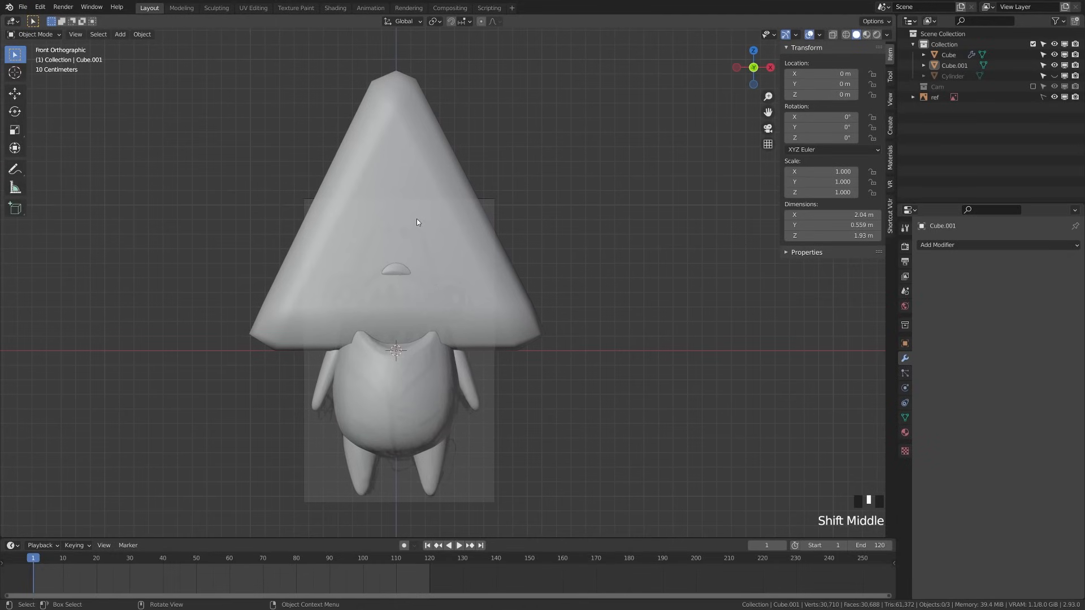
left_click(420, 222)
Rotate the triangle 180°, shrink it to a 0.063 tooth, and move it into the mouth
type("r180")
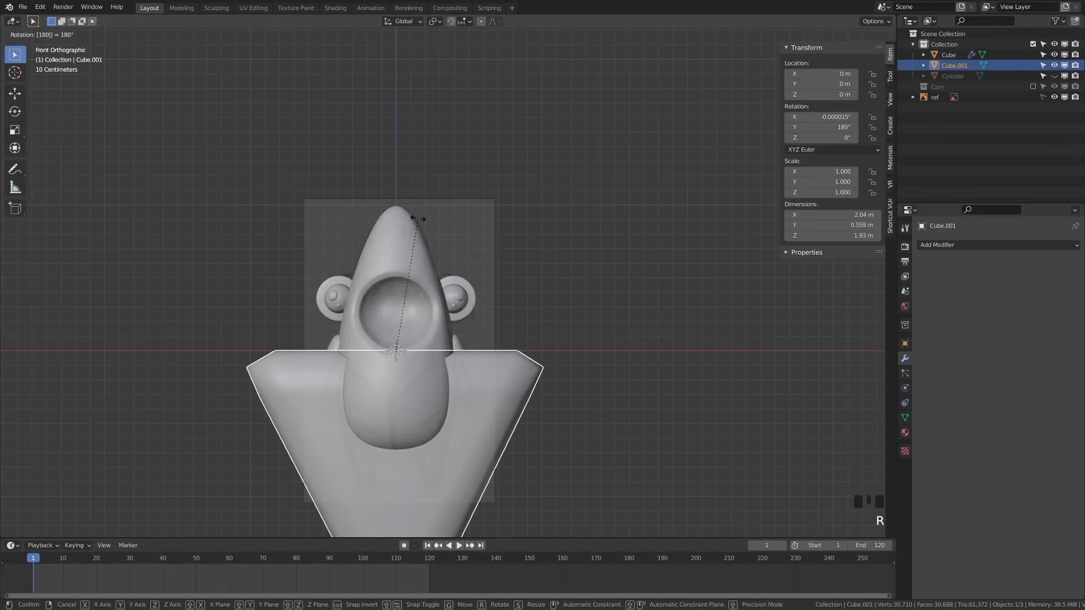
key("Return")
key("s")
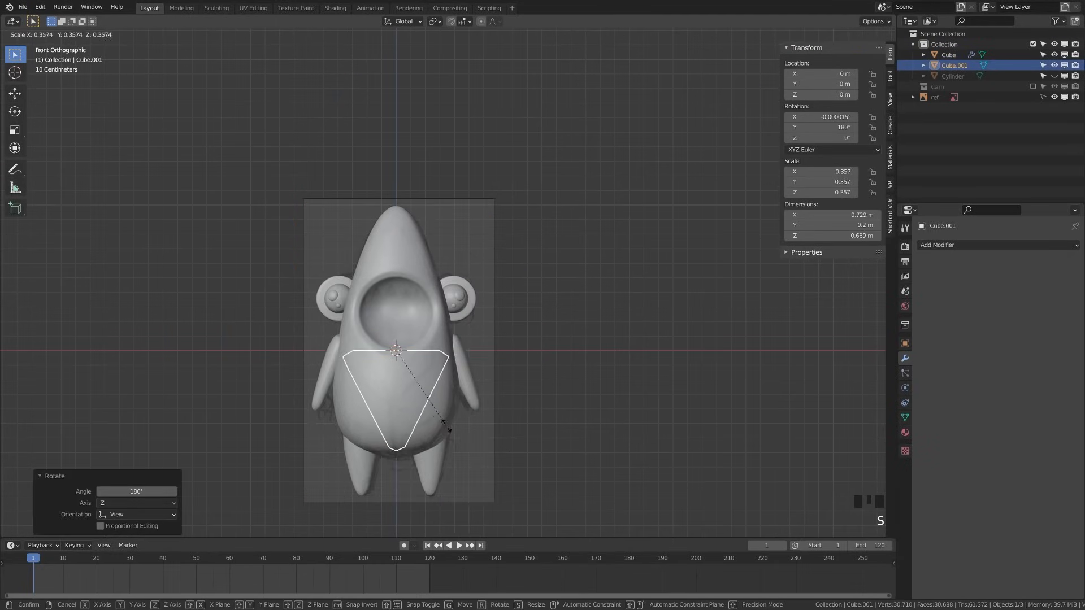
left_click(399, 366)
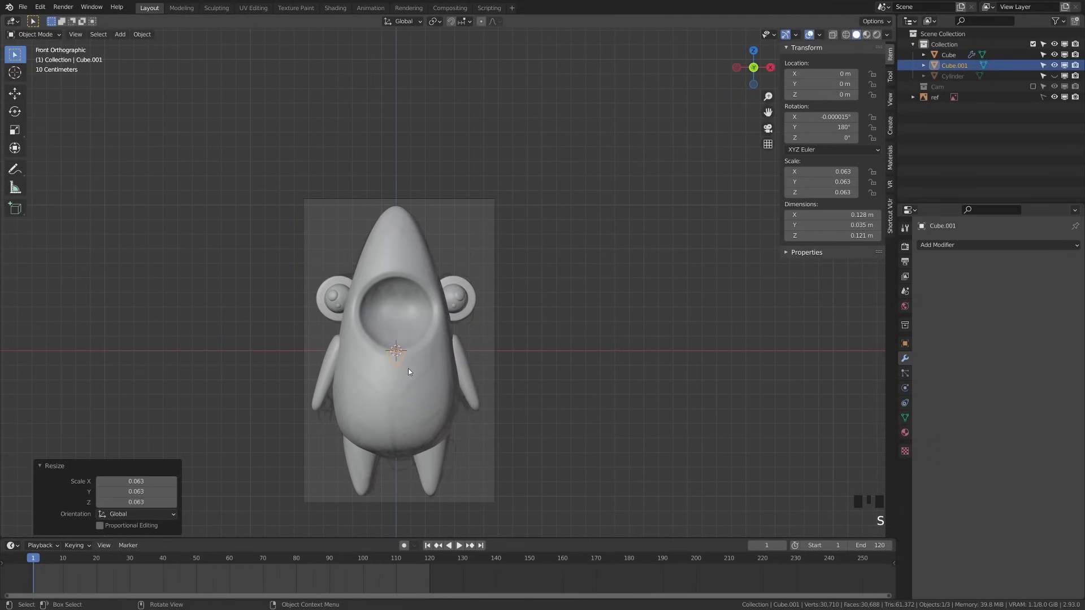
key("KP_3")
key("g")
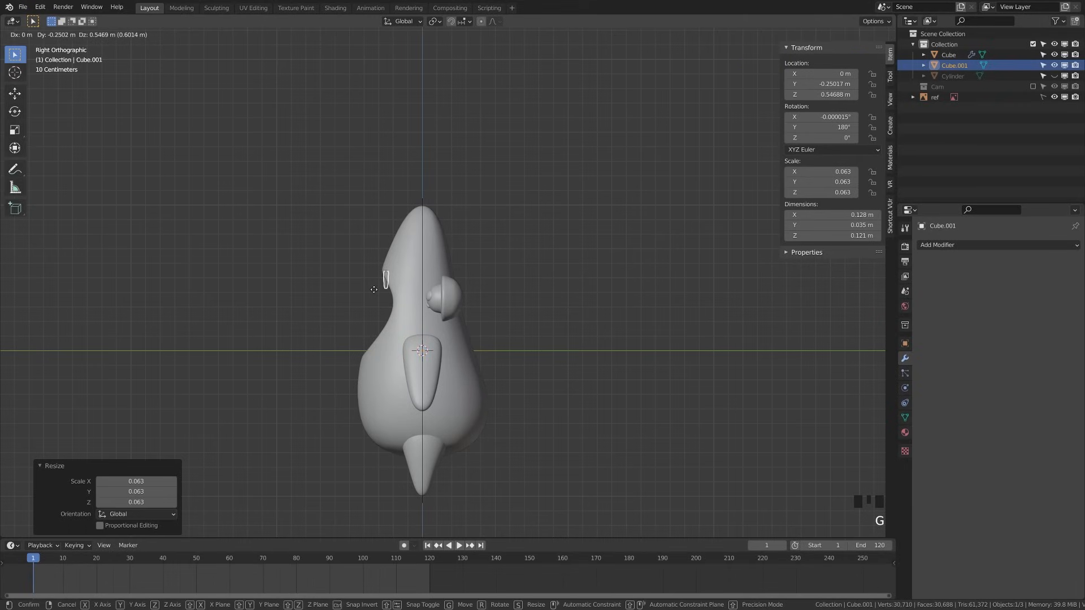
left_click(374, 288)
key("KP_1")
scroll(380, 290, "up", 8)
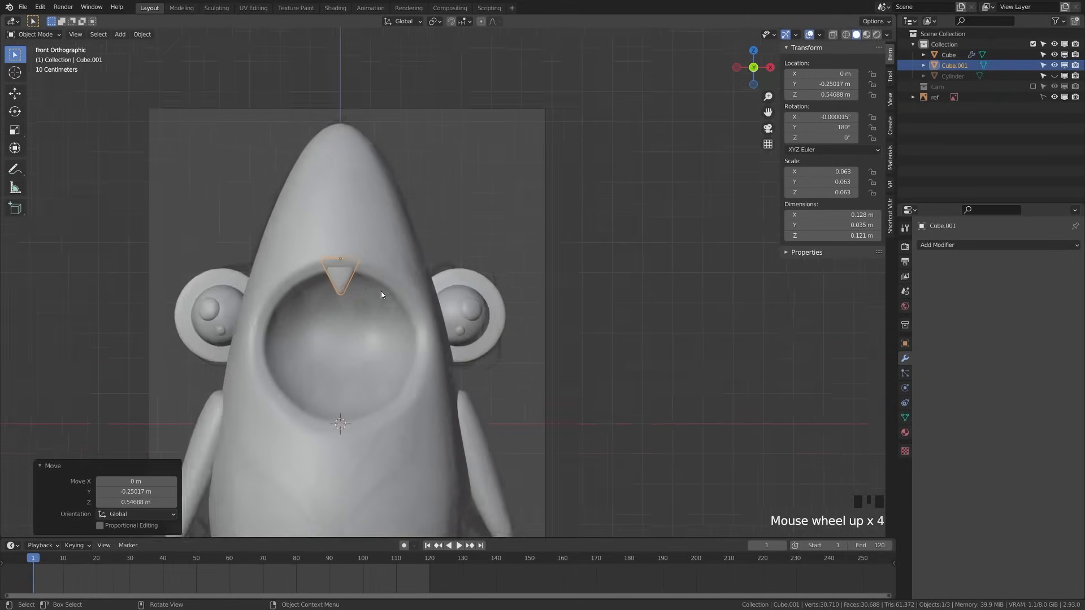
middle_click_drag(380, 291, 317, 287, "shift")
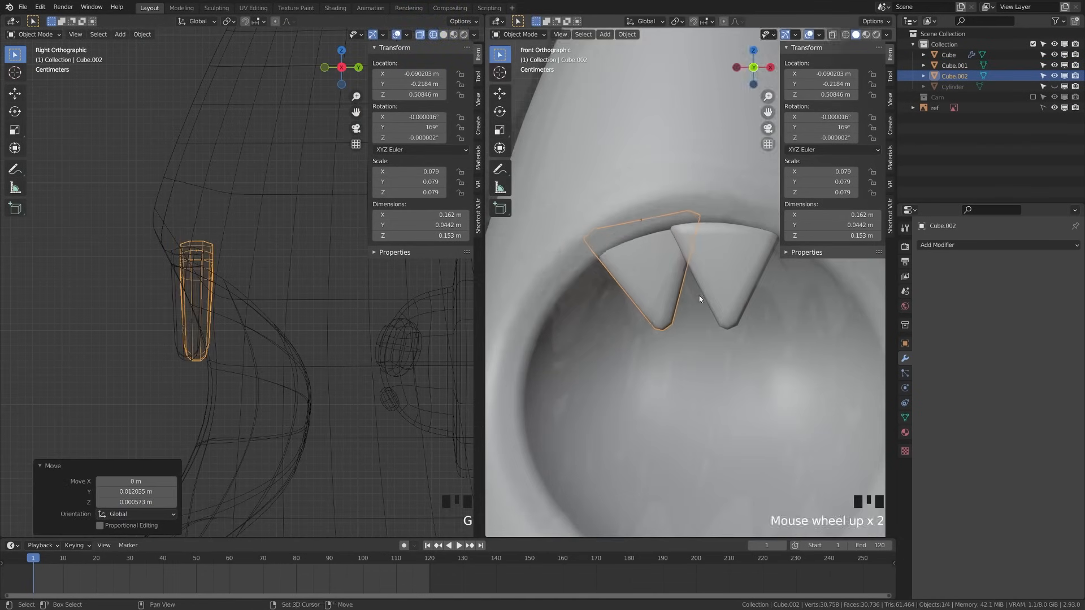
Place and rotate a second tooth along the rim, then push both teeth deeper
key("g")
left_click(335, 355)
key("KP_7")
key("r")
left_click(376, 395)
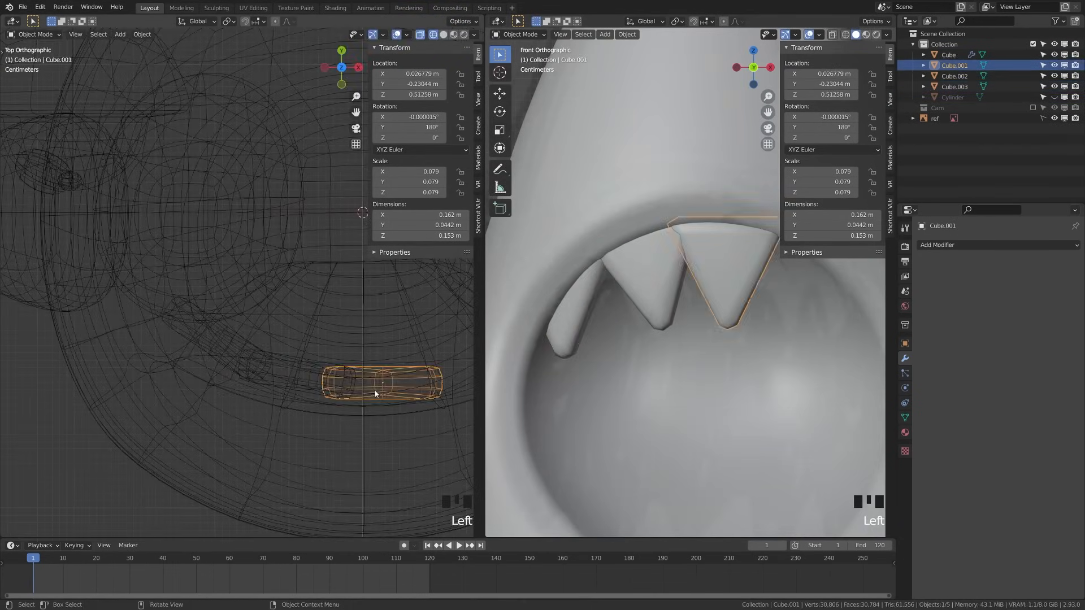
key("alt+a")
scroll(722, 370, "down", 8)
scroll(722, 370, "up", 8)
key("g")
left_click(283, 355)
Snap the first tooth to the mouth's center and move it into place
left_click(667, 305)
key("shift+s")
left_click(663, 251)
key("g")
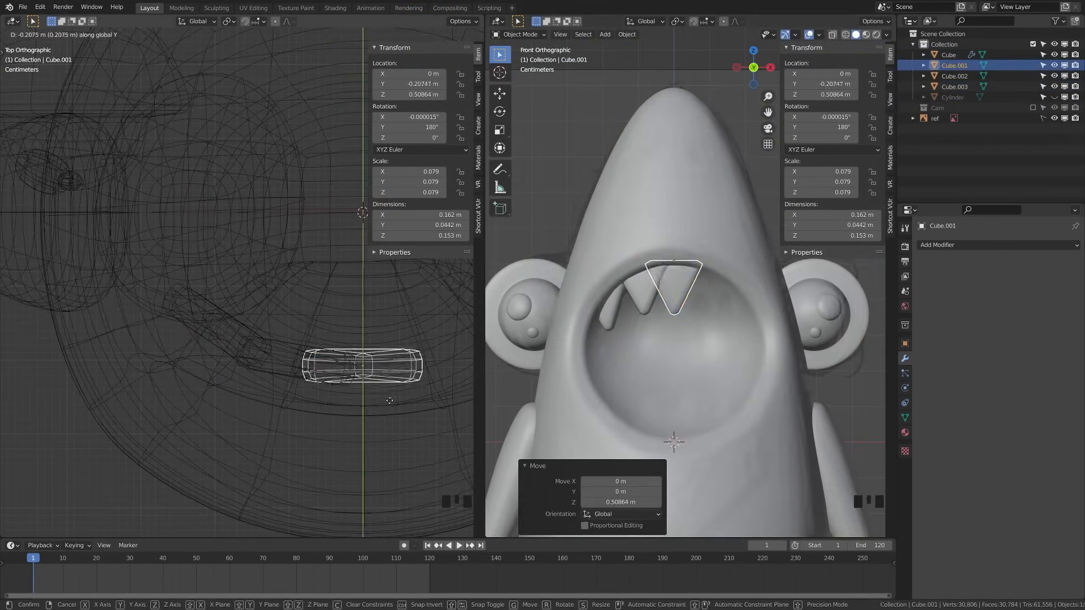
scroll(667, 306, "up", 5)
Duplicate and mirror the side teeth with S X -1, rotating them around the active tooth
key("shift+d")
key("s")
key("x")
key("s")
middle_click_drag(350, 317, 271, 338, "shift")
left_click(229, 21)
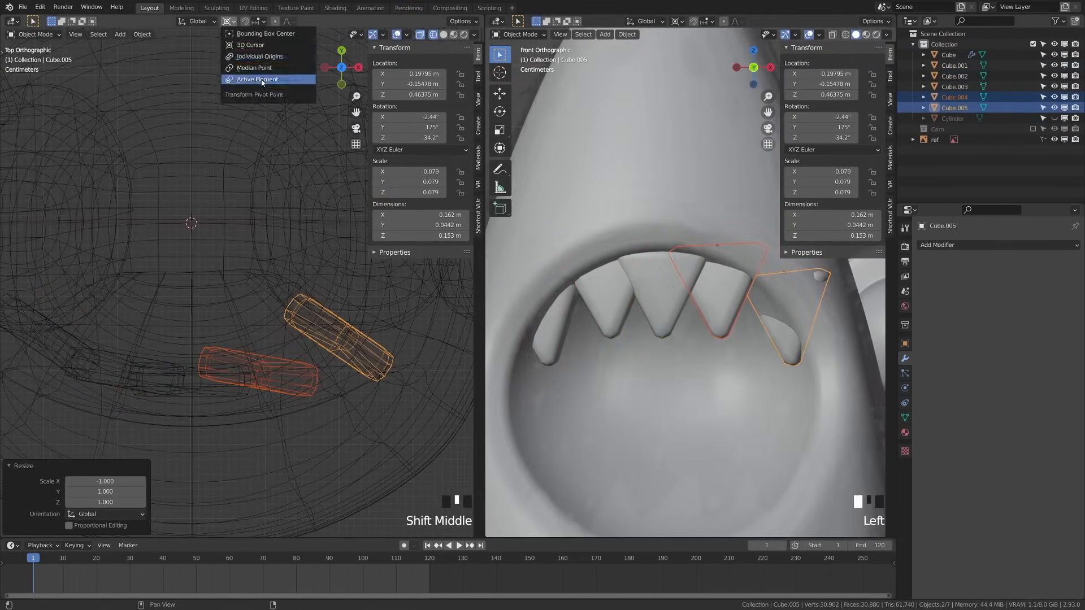
left_click(261, 79)
left_click(266, 367)
key("r")
key("g")
Add a smaller, upward-pointing lower row of teeth and save the file
left_click(553, 357)
key("alt+a")
scroll(690, 360, "down", 8)
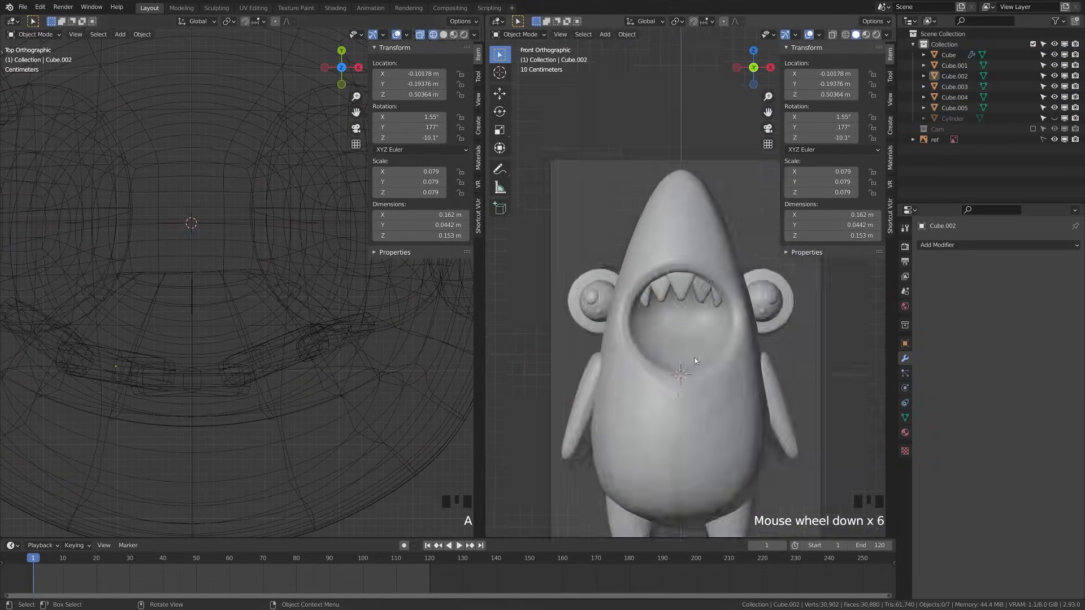
key("KP_1")
key("shift+d")
key("r")
key("KP_7")
key("g")
key("alt+a")
scroll(688, 389, "down", 5)
mouse_move(667, 373)
middle_mouse_down()
mouse_move(688, 388)
mouse_move(764, 394)
mouse_move(650, 367)
mouse_move(622, 376)
mouse_move(667, 373)
middle_mouse_up()
key("ctrl+s")
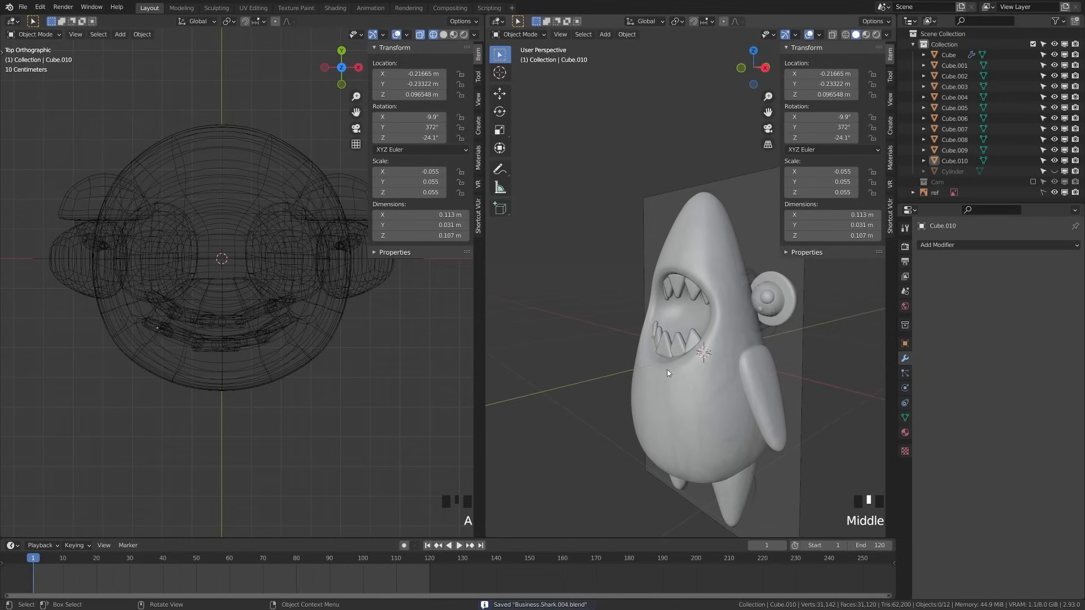
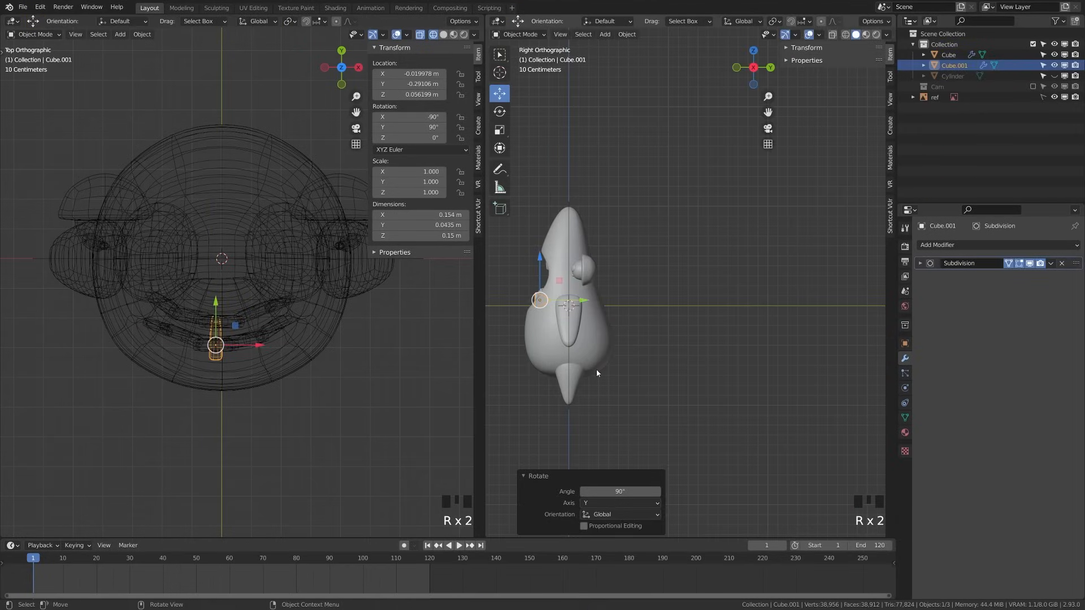
In Edit Mode, shift the whole triangle mesh slightly along the Y axis
key("Tab")
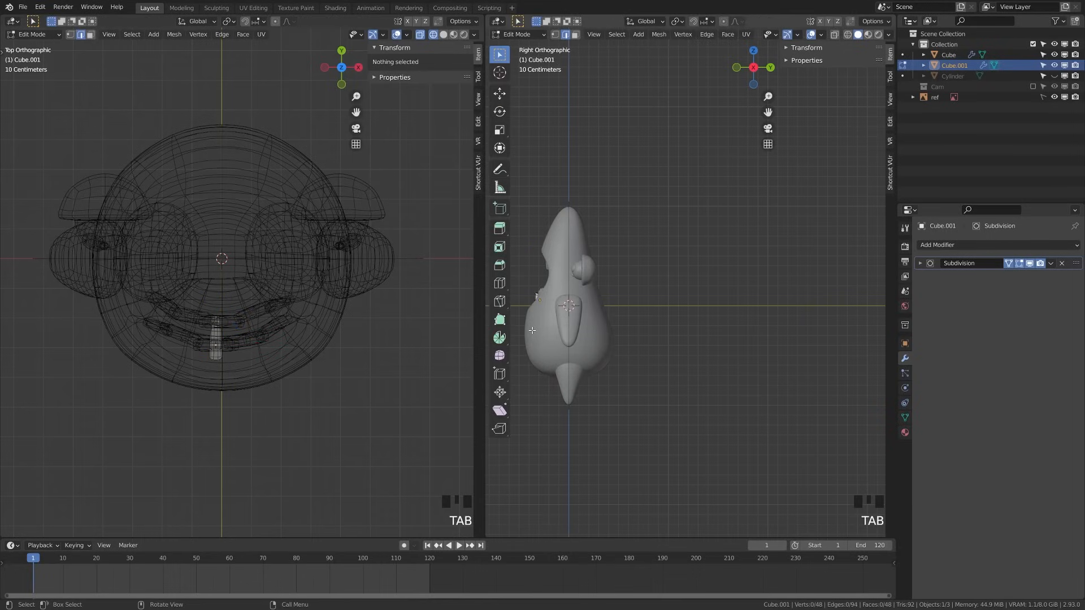
middle_click_drag(535, 324, 647, 319, "shift")
scroll(647, 319, "up", 5)
key("a")
key("z")
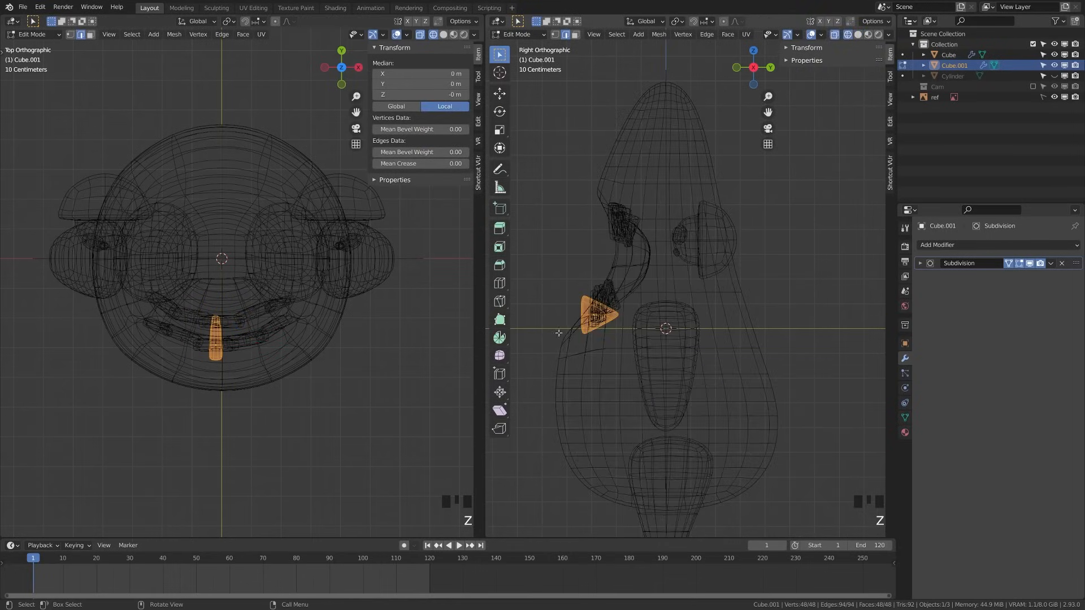
scroll(590, 331, "up", 3)
scroll(590, 331, "up", 1)
middle_click_drag(590, 332, 686, 351, "shift")
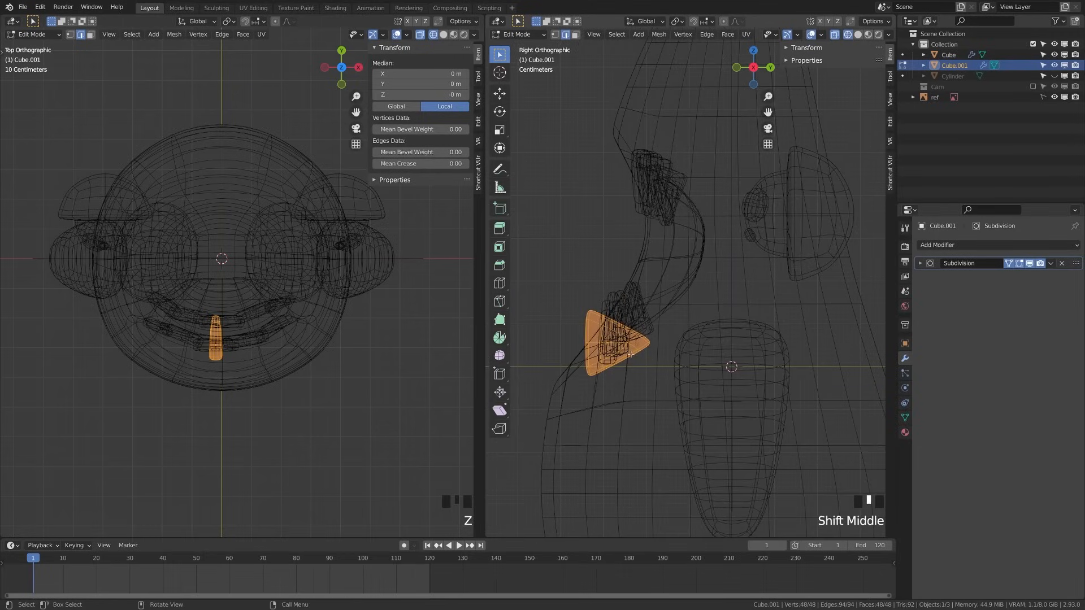
key("g")
key("y")
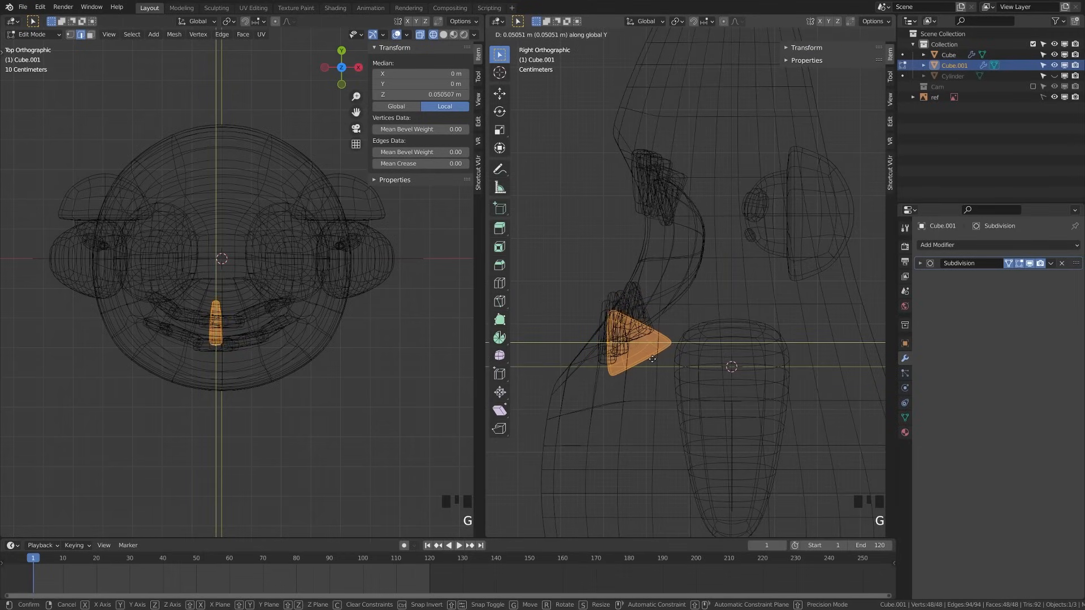
left_click(652, 359)
key("Tab")
Scale the triangle piece up by 5, then shrink it slightly to fin size
key("z")
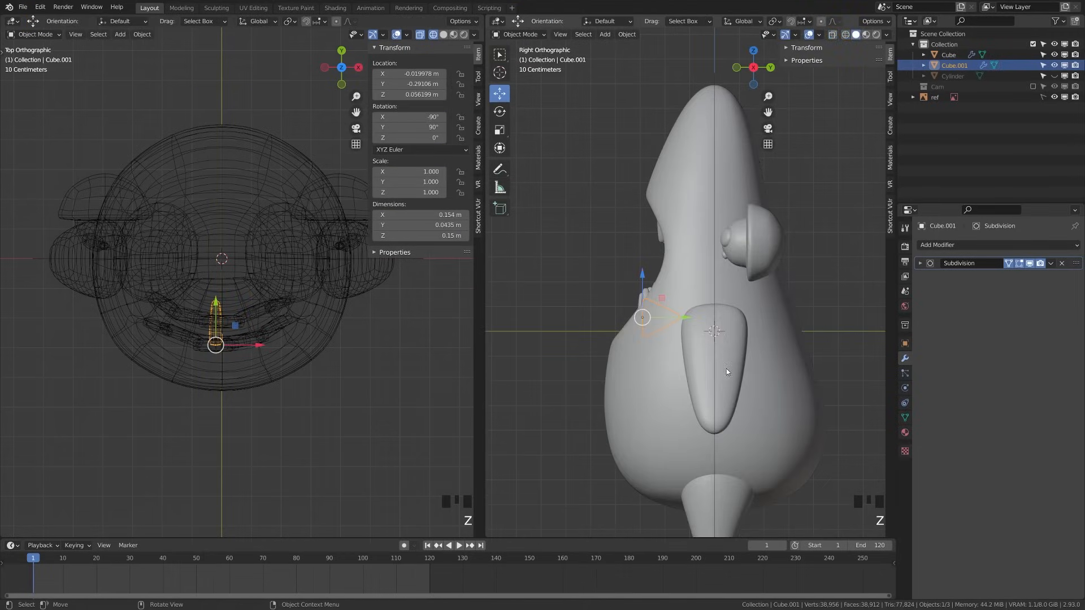
middle_click_drag(700, 369, 668, 373, "shift")
key("s")
right_click(716, 374)
key("s")
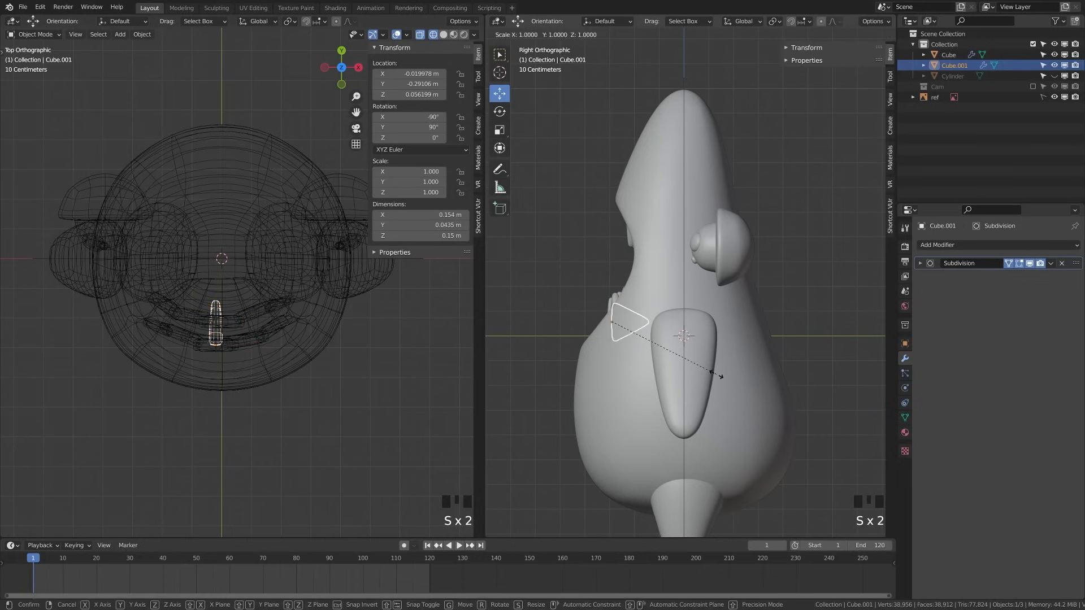
key("5")
left_click(716, 378)
key("s")
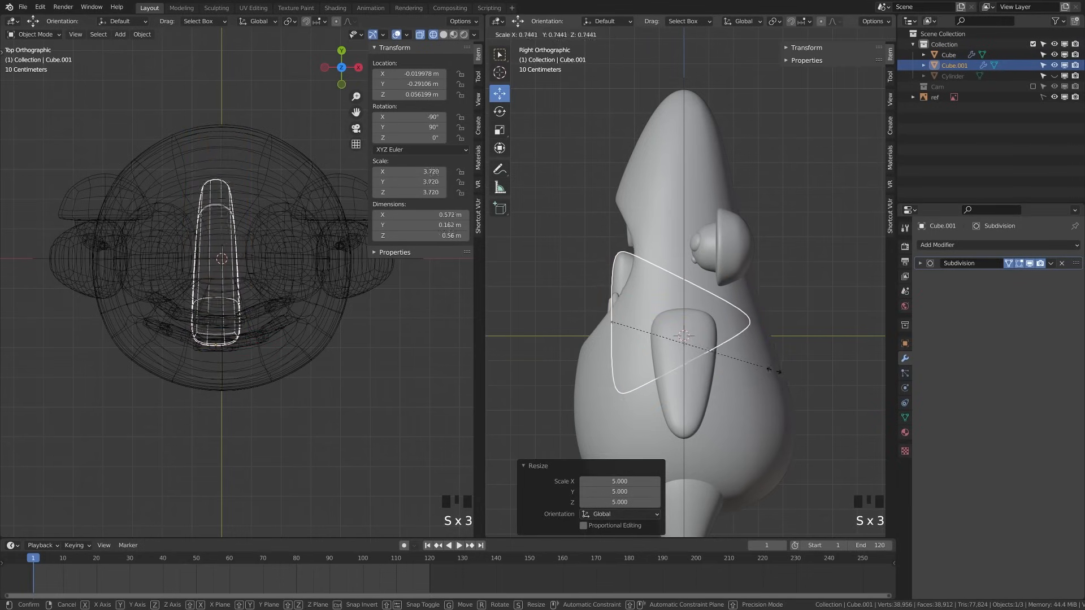
left_click(706, 364)
Move the fin onto the shark's back, tilt it about 20 degrees, and save
key("g")
left_click(881, 373)
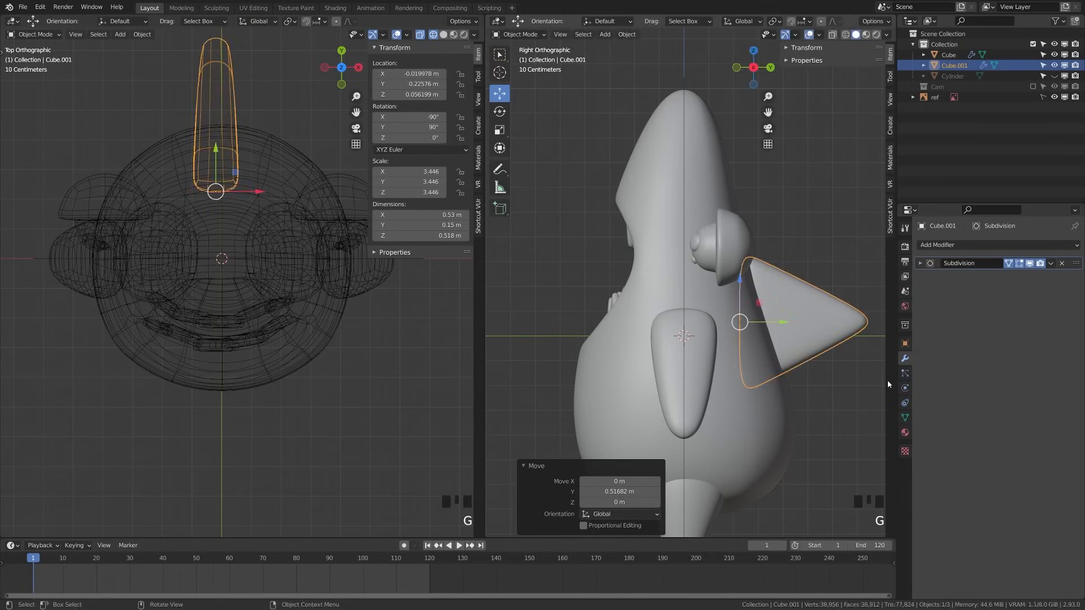
key("r")
left_click(823, 331)
key("g")
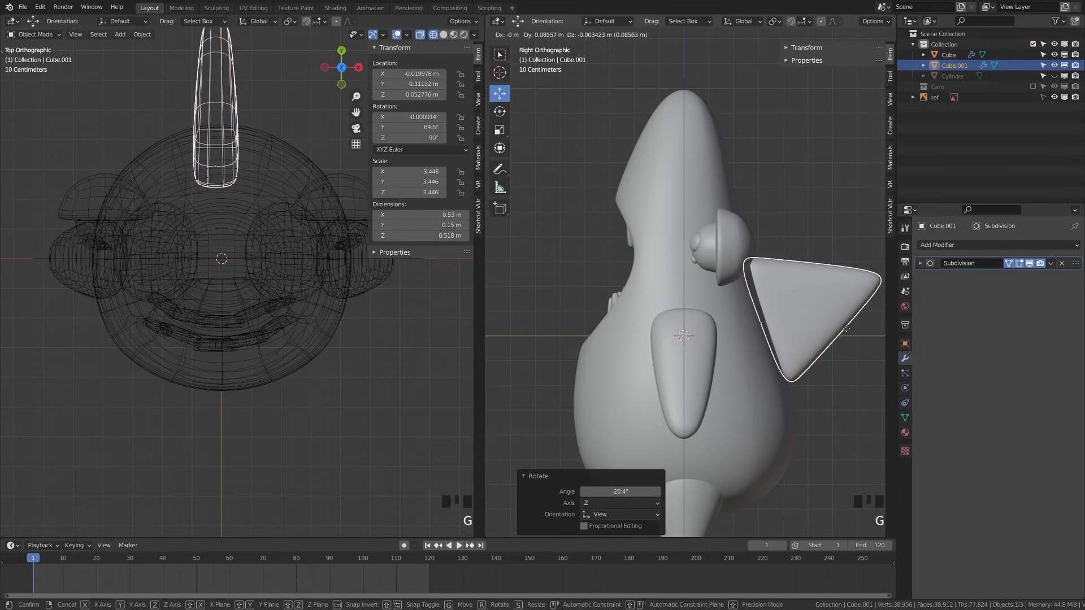
left_click(740, 397)
key("alt+a")
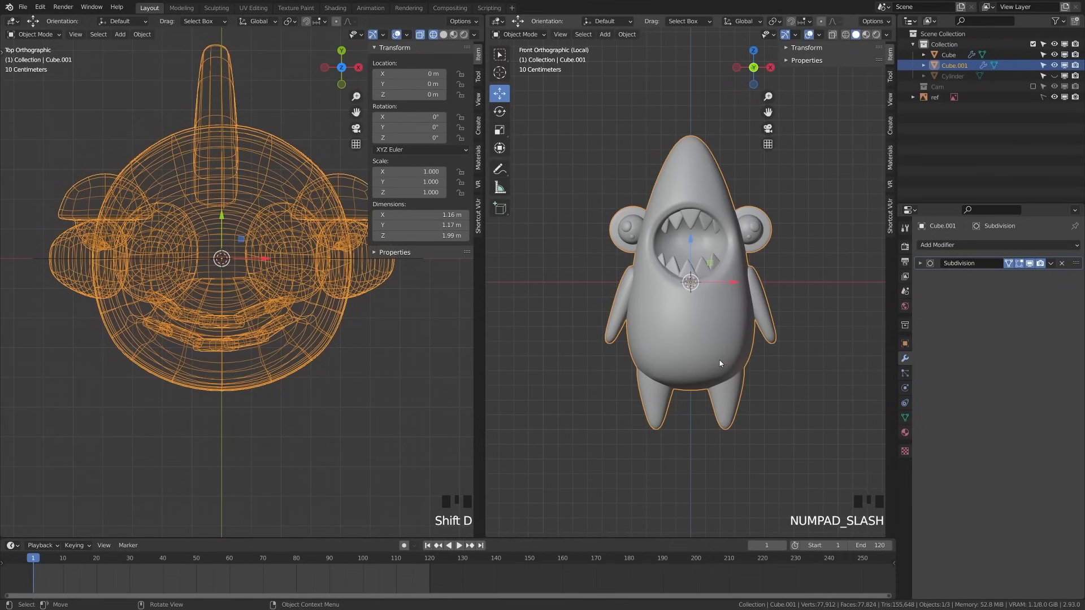
key("ctrl+s")
Select the three teeth and both ear pieces as linked parts and delete their vertices
key("Tab")
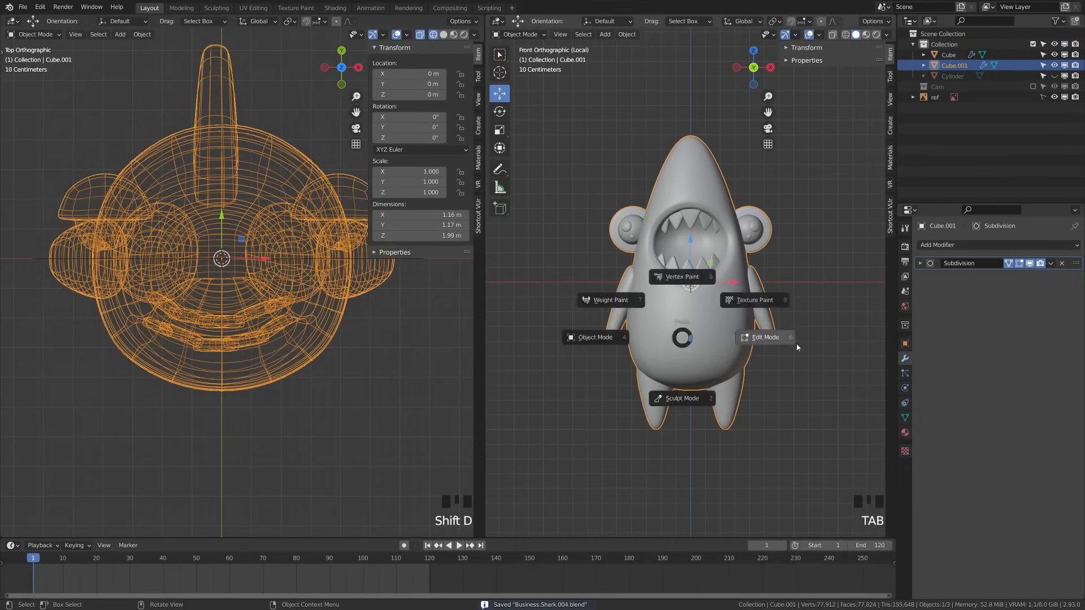
scroll(635, 459, "up", 2)
key("l")
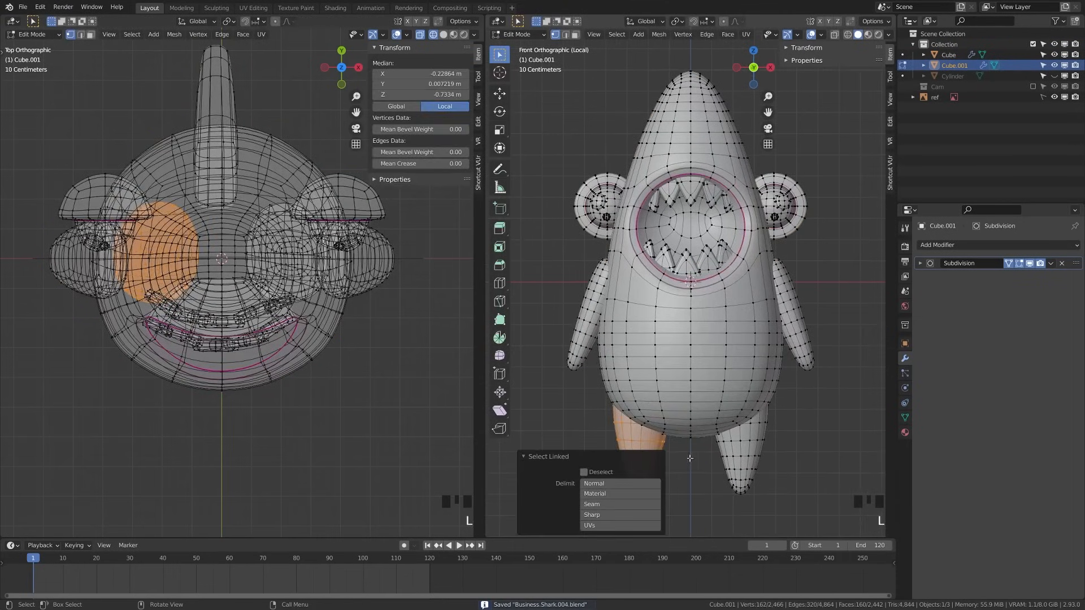
key("alt+a")
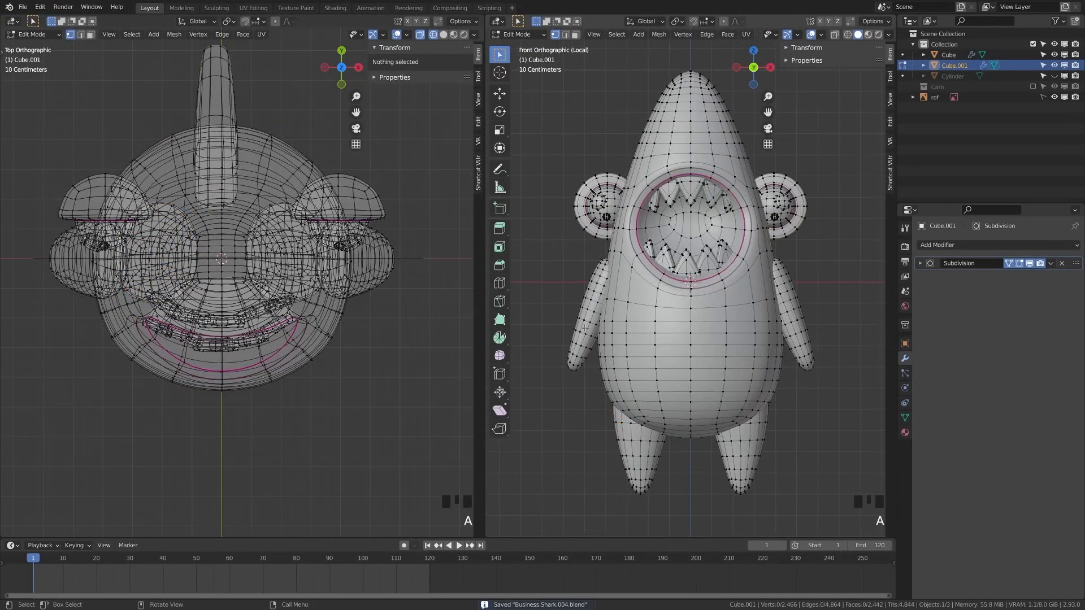
key("l")
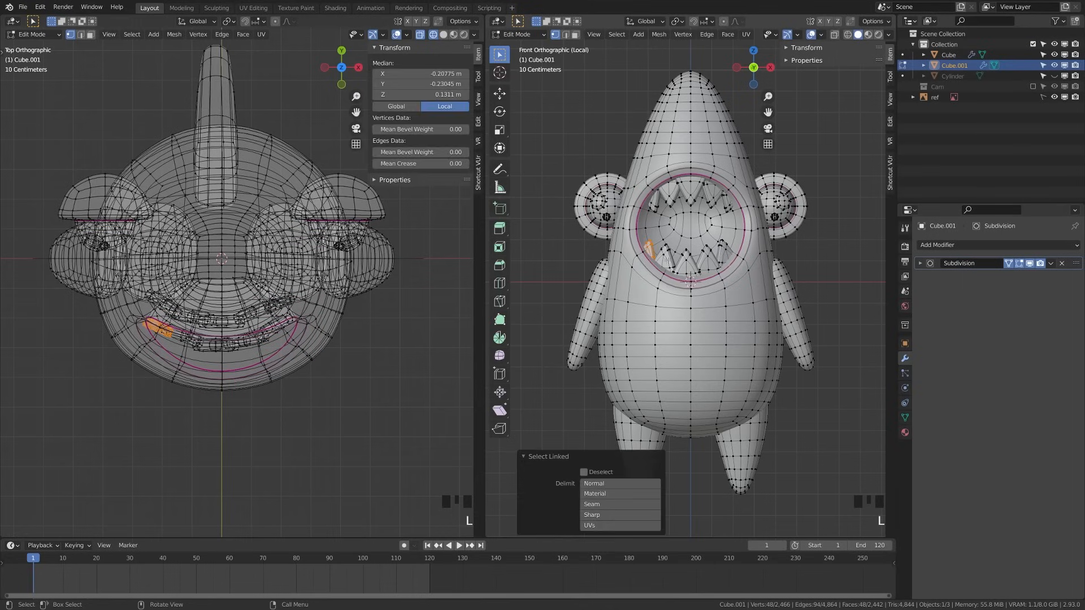
key("l")
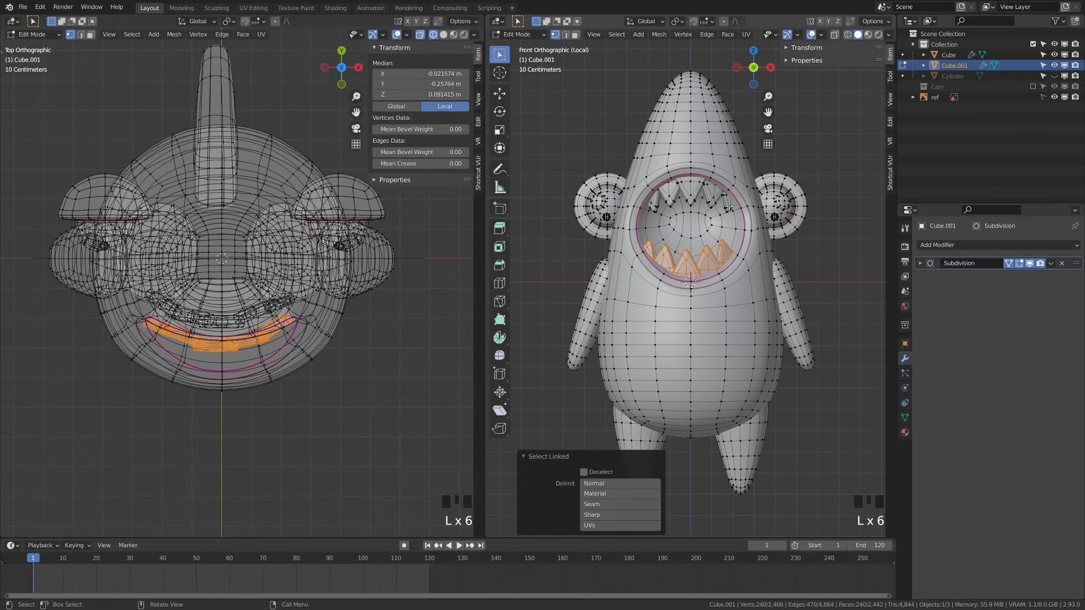
key("l")
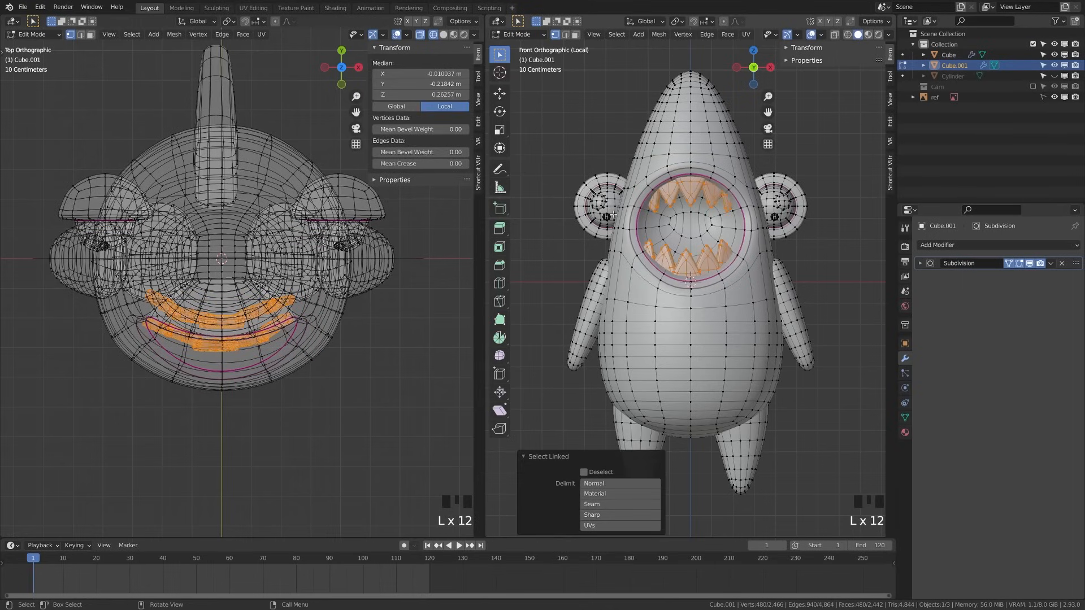
key("l")
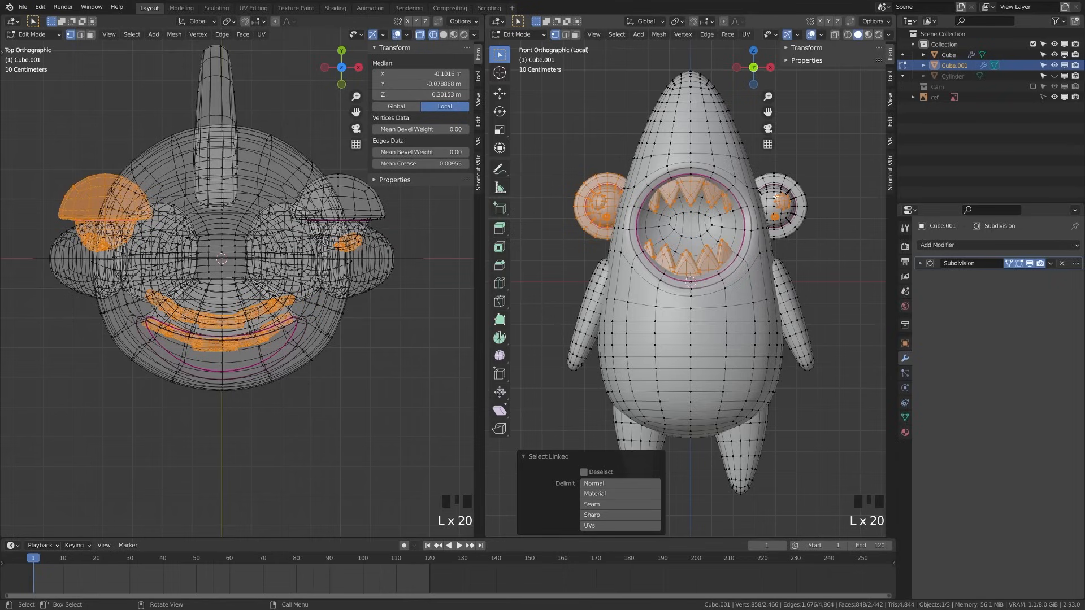
key("l")
key("x")
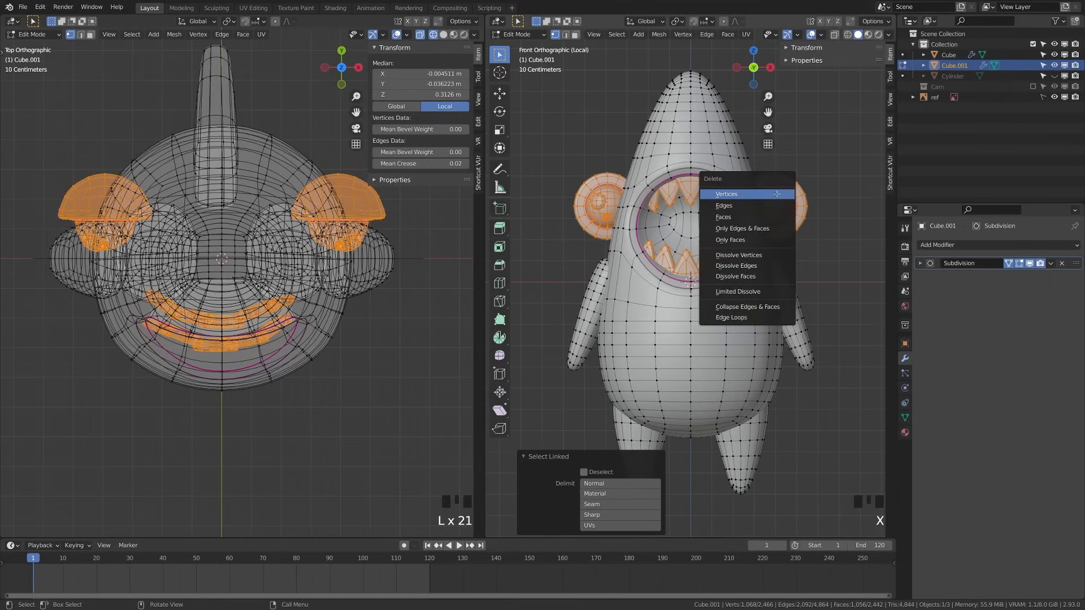
left_click(777, 194)
scroll(750, 277, "down", 1)
Isolate the body copy by hiding its arms and legs
scroll(749, 280, "up", 3)
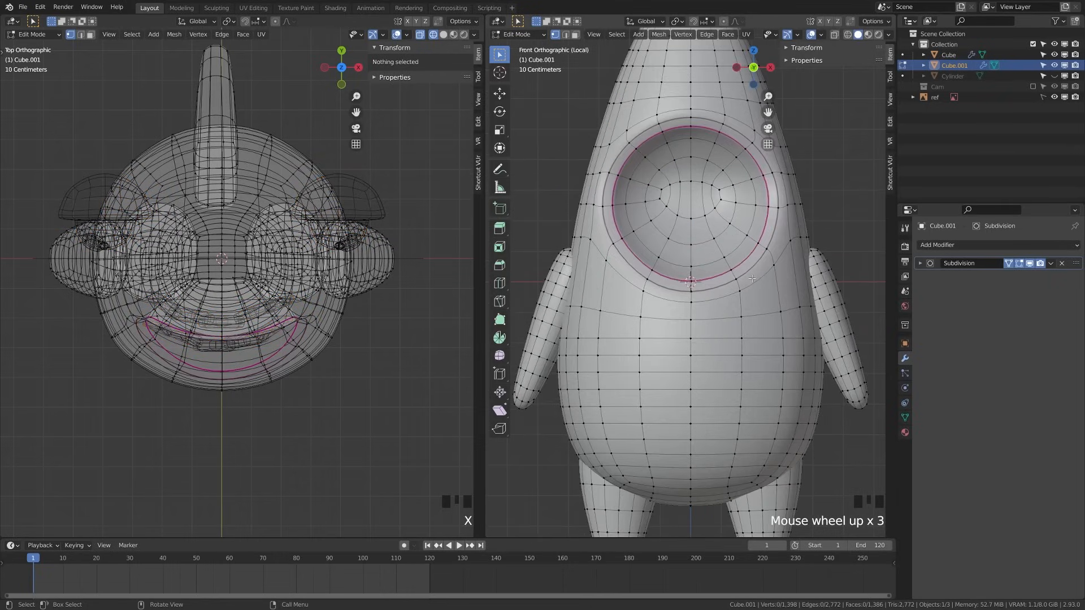
scroll(748, 282, "down", 2)
key("l")
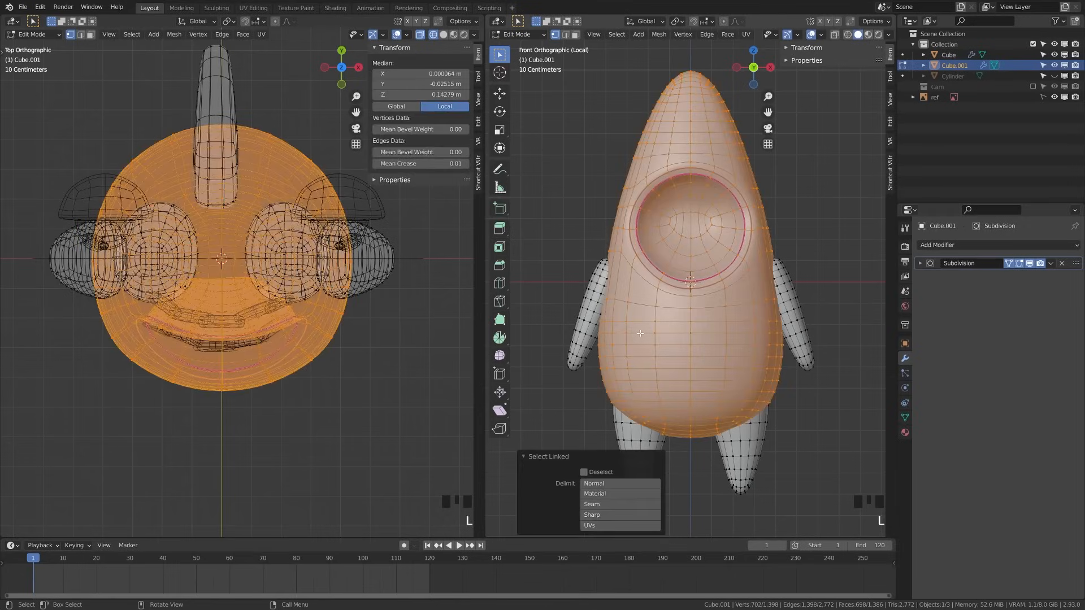
key("ctrl+i")
key("h")
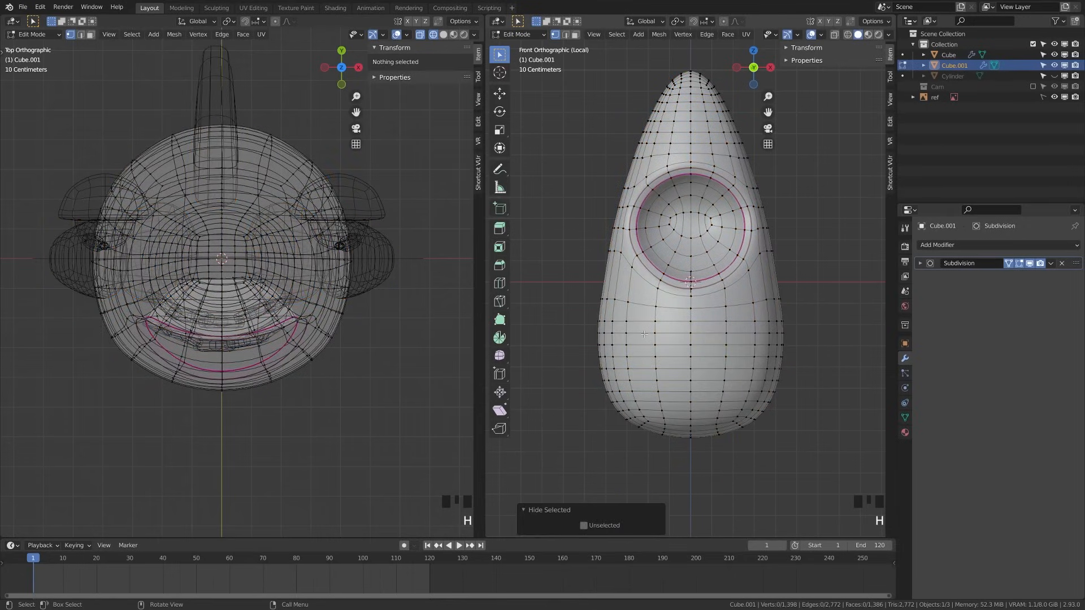
Select the connected mouth part, delete its vertices, and save the file
scroll(644, 334, "up", 3)
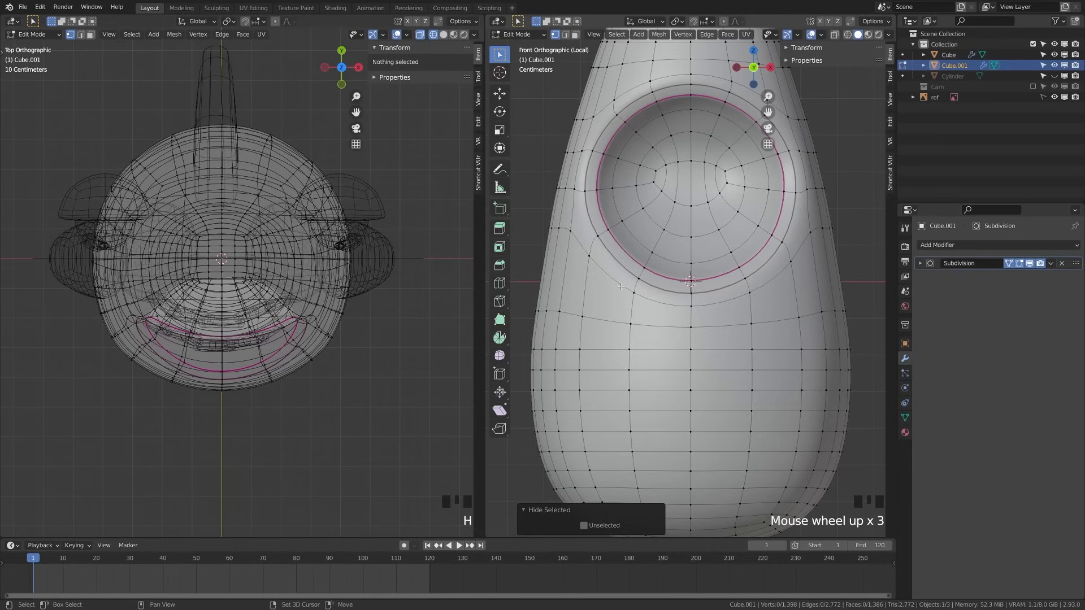
left_click(617, 285, "alt+shift")
key("2")
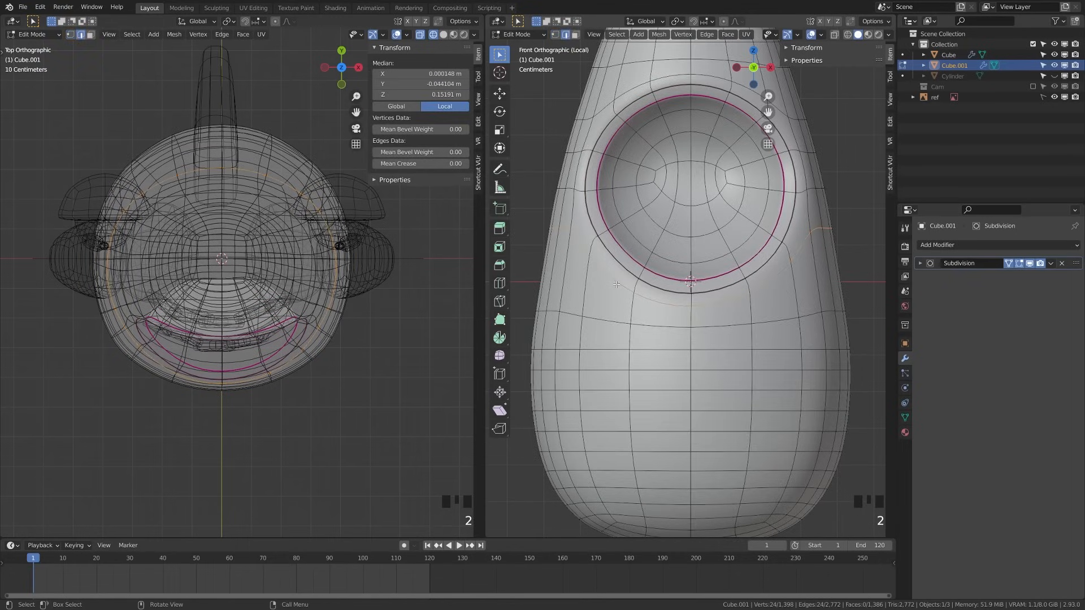
key("alt+a")
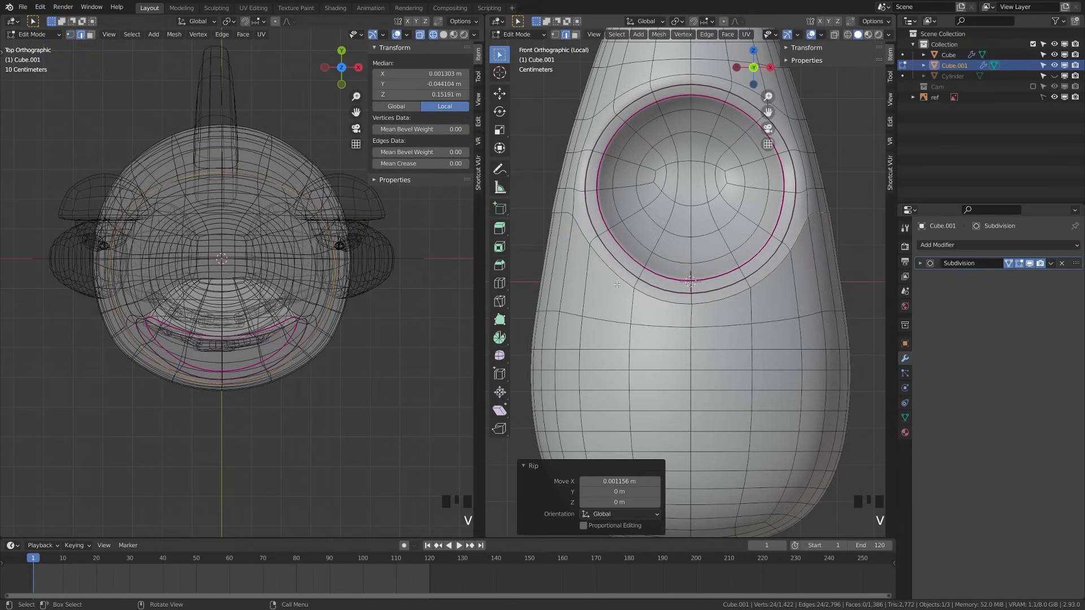
key("l")
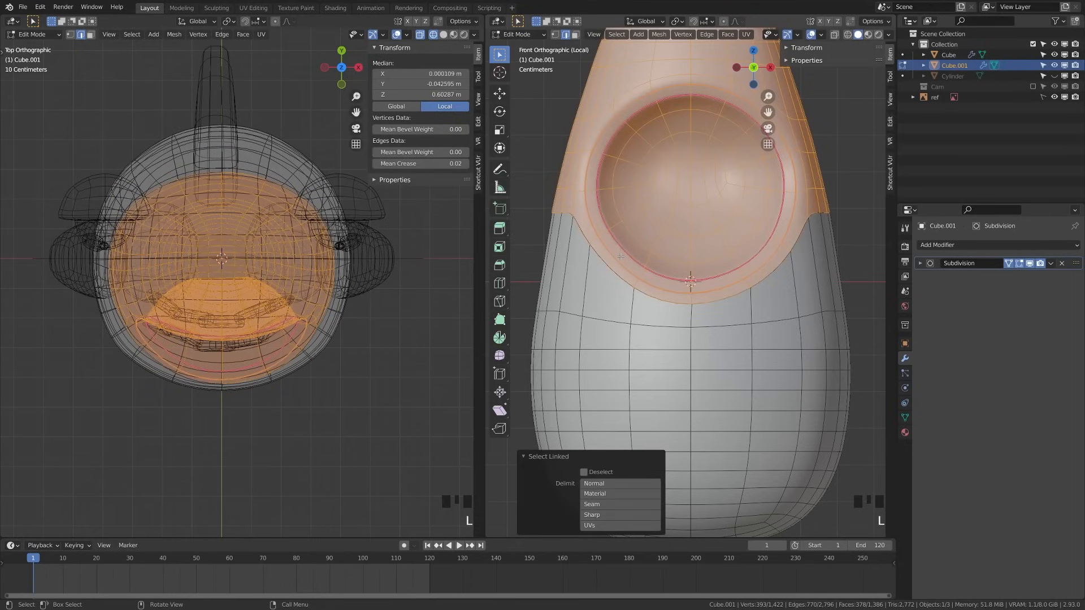
key("x")
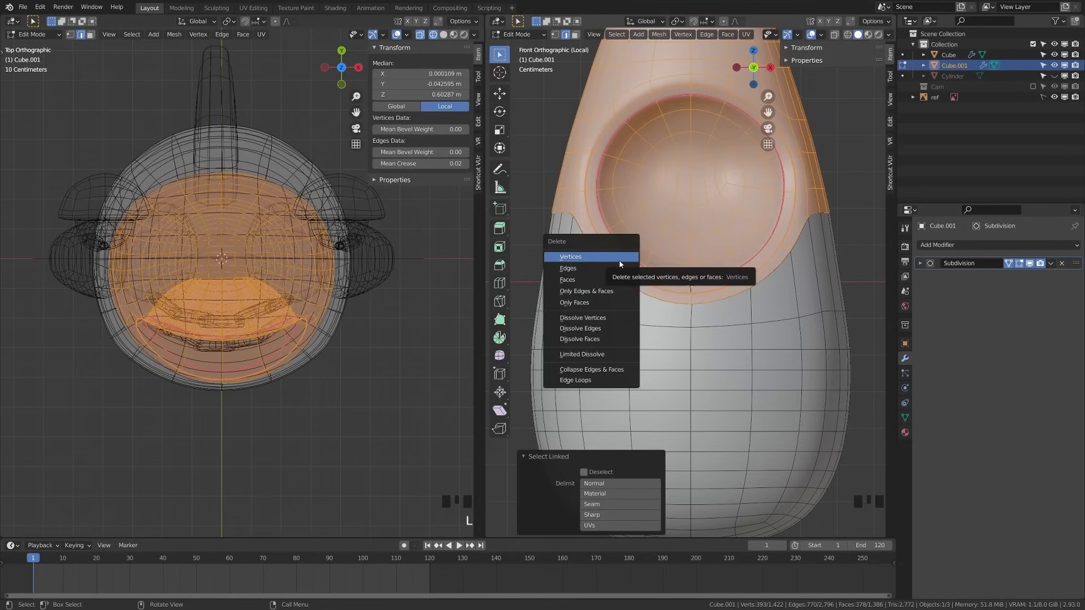
left_click(624, 260)
key("ctrl+s")
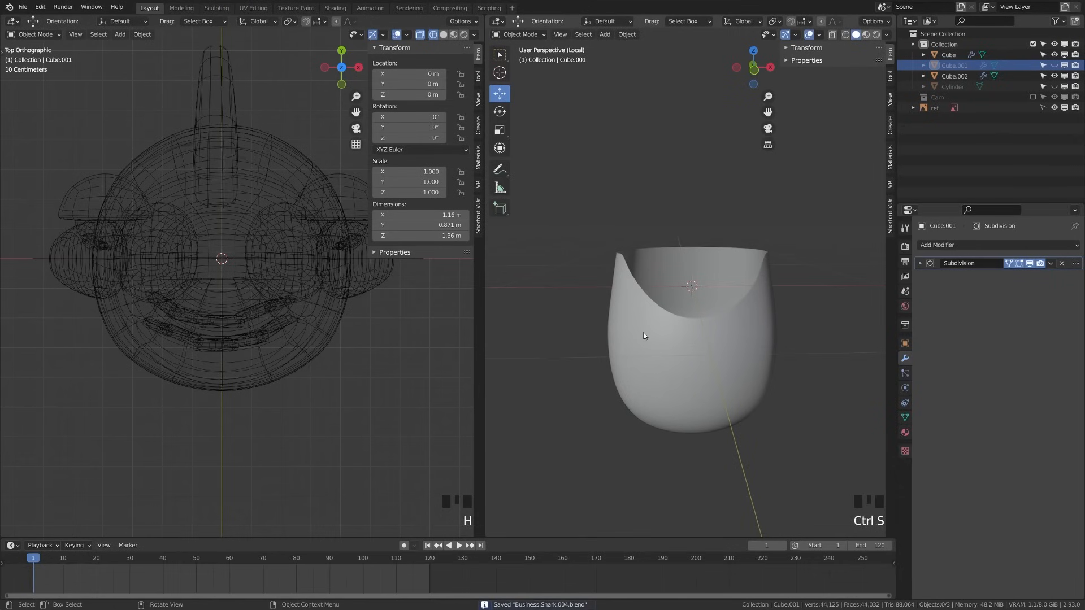
Select the torso shell piece in front view and save the file
key("KP_1")
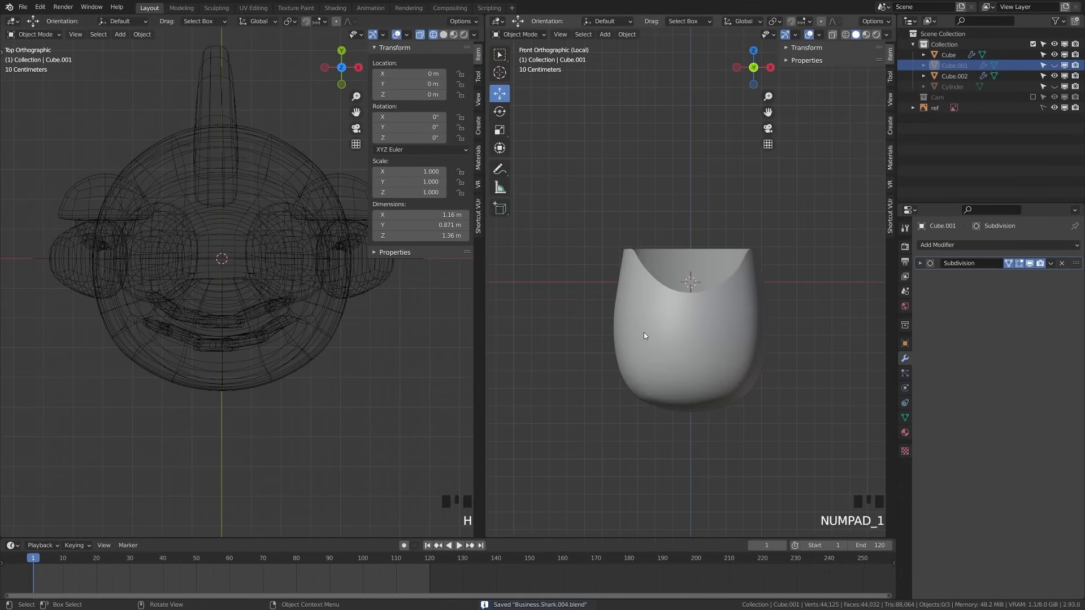
key("KP_Divide")
scroll(646, 334, "up", 3)
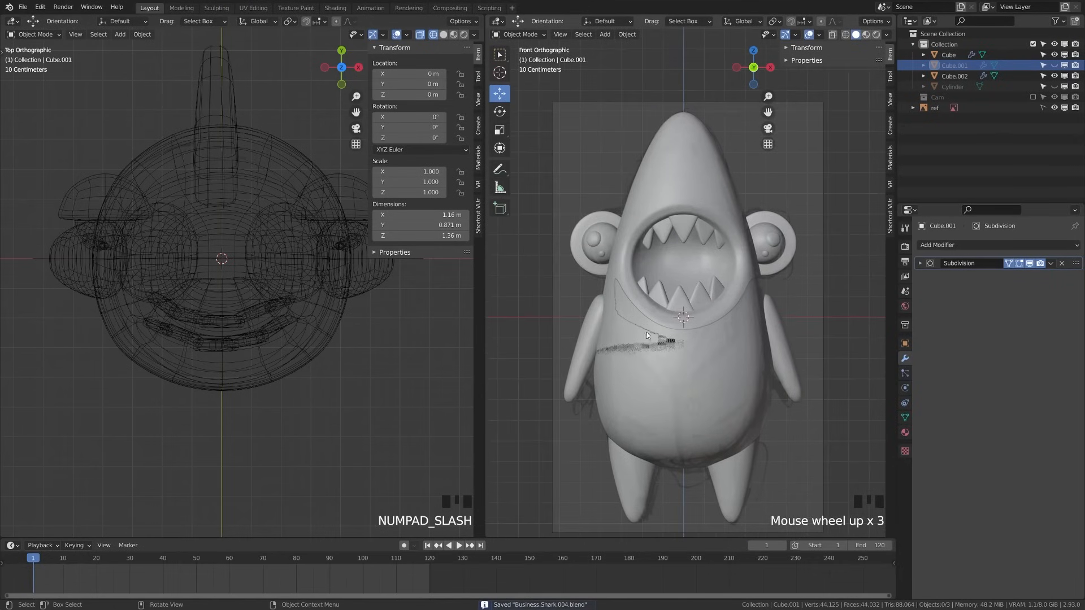
left_click(659, 340)
left_click(706, 335)
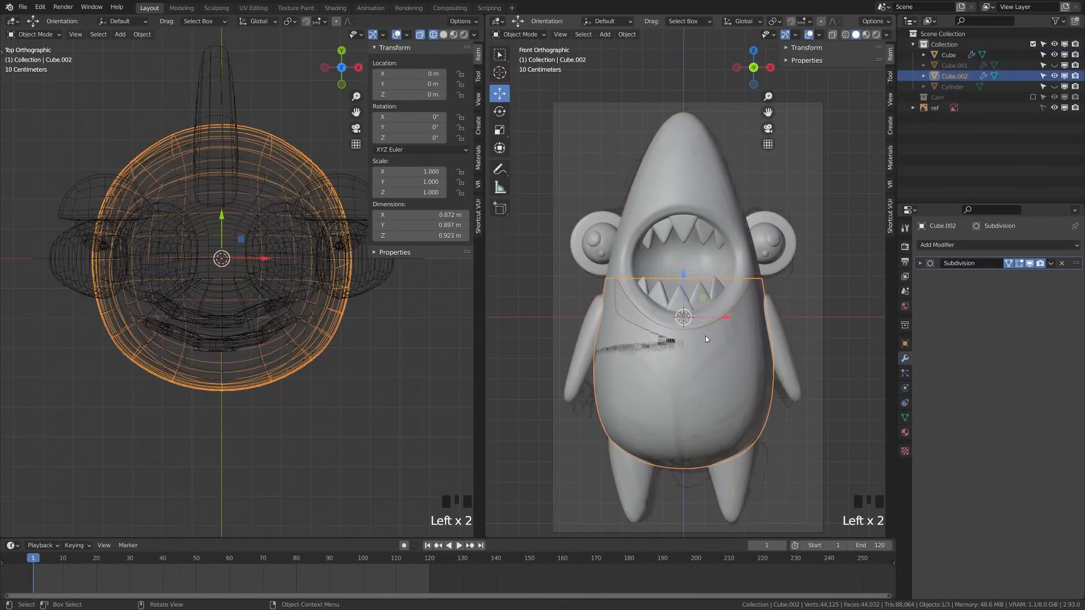
scroll(701, 352, "up", 2)
middle_click_drag(701, 351, 800, 303, "shift")
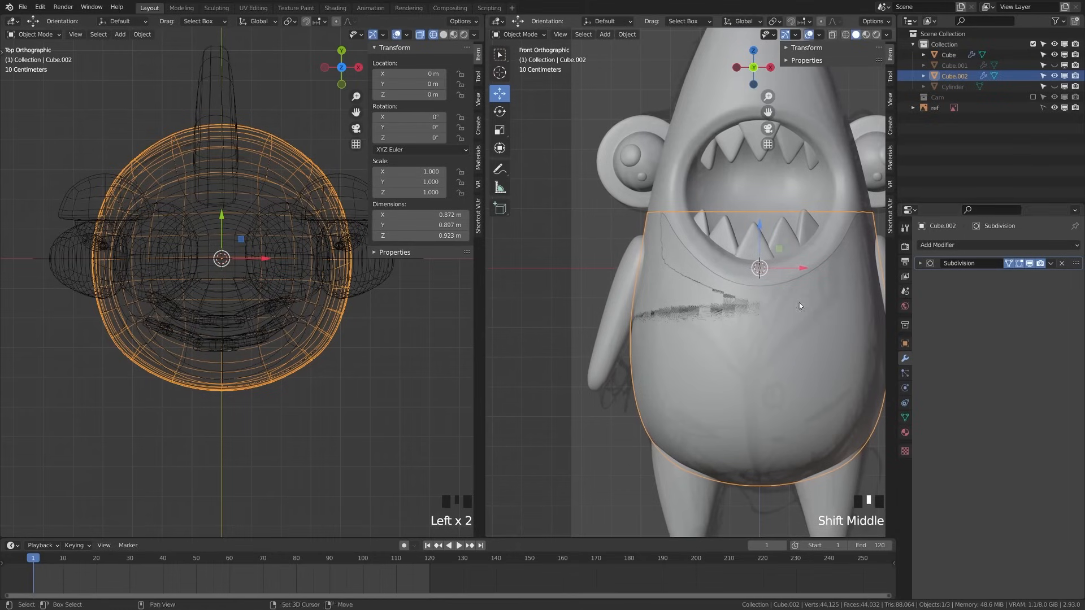
key("ctrl+s")
Add a Solidify modifier with Offset 0 and Thickness 0.01 m
left_click(945, 247)
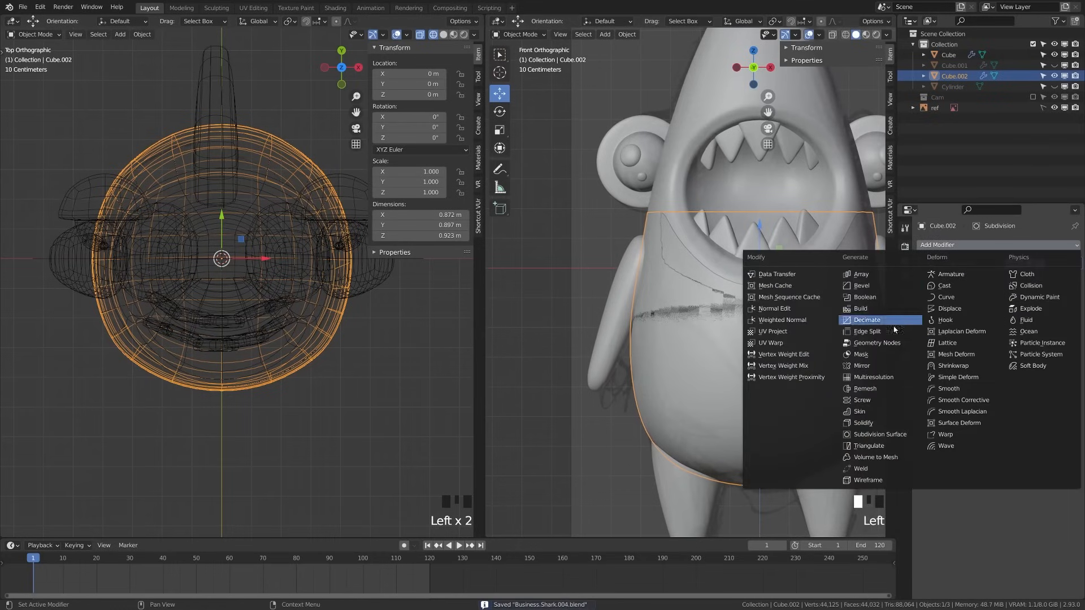
left_click(899, 424)
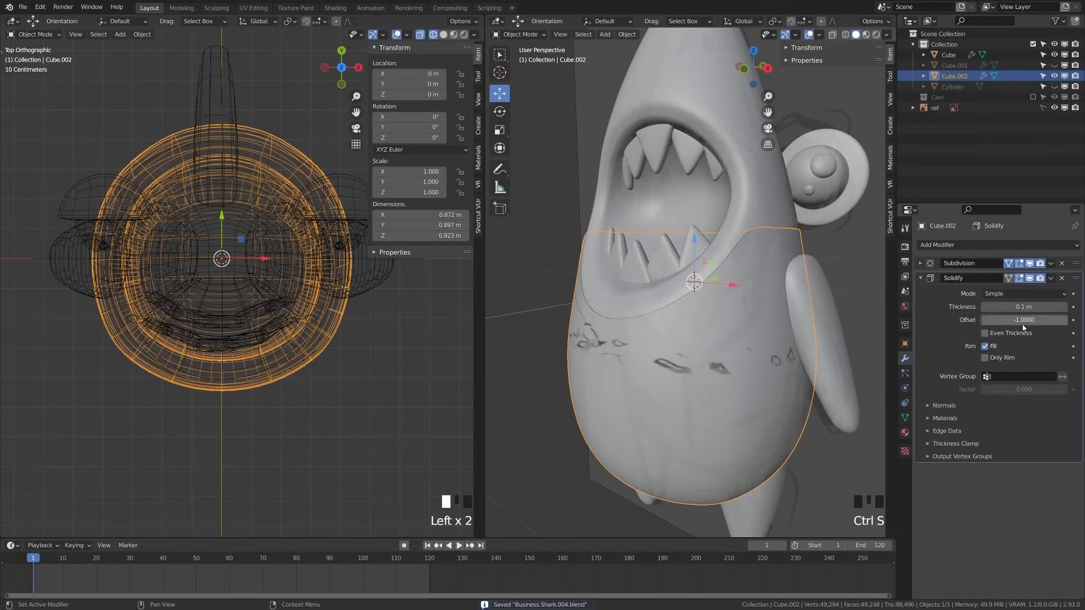
left_click(1023, 324)
key("Return")
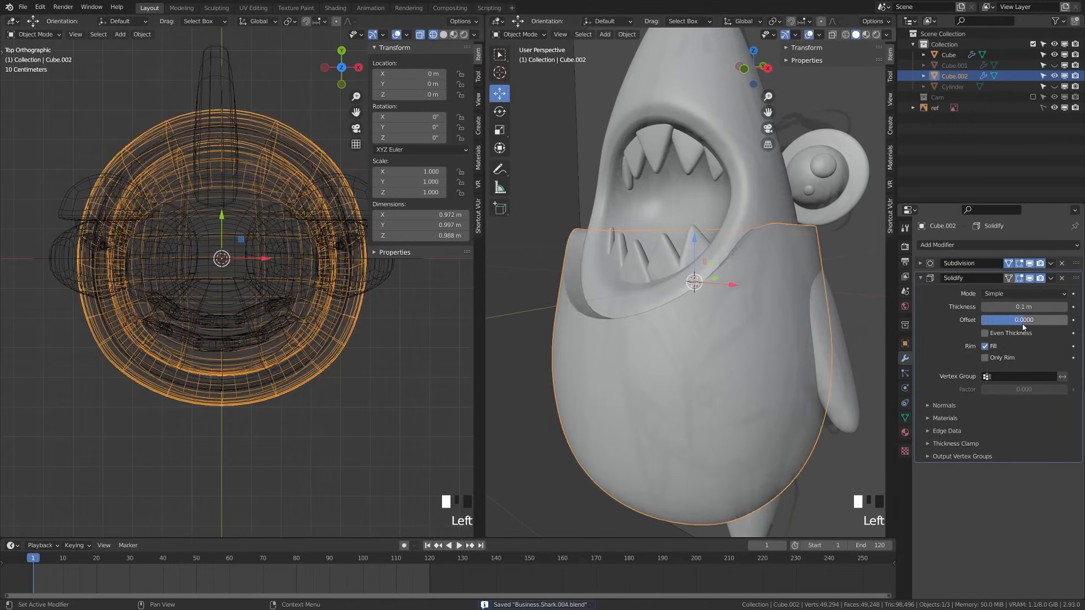
left_click(1025, 306)
type(".0")
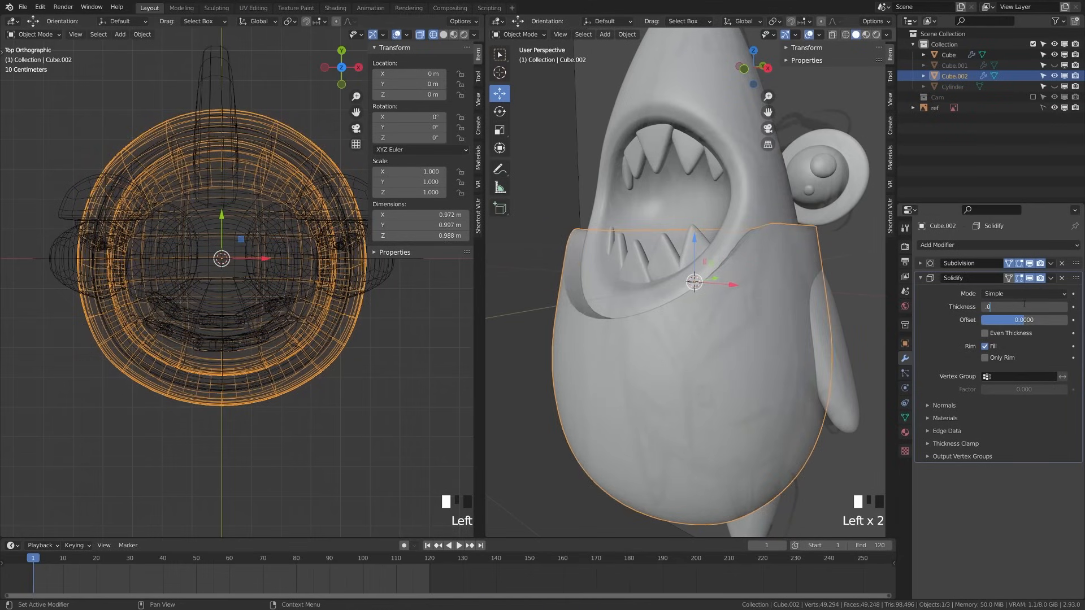
type("1")
key("Return")
Lower the shell's top edge loop straight down along Z
key("a")
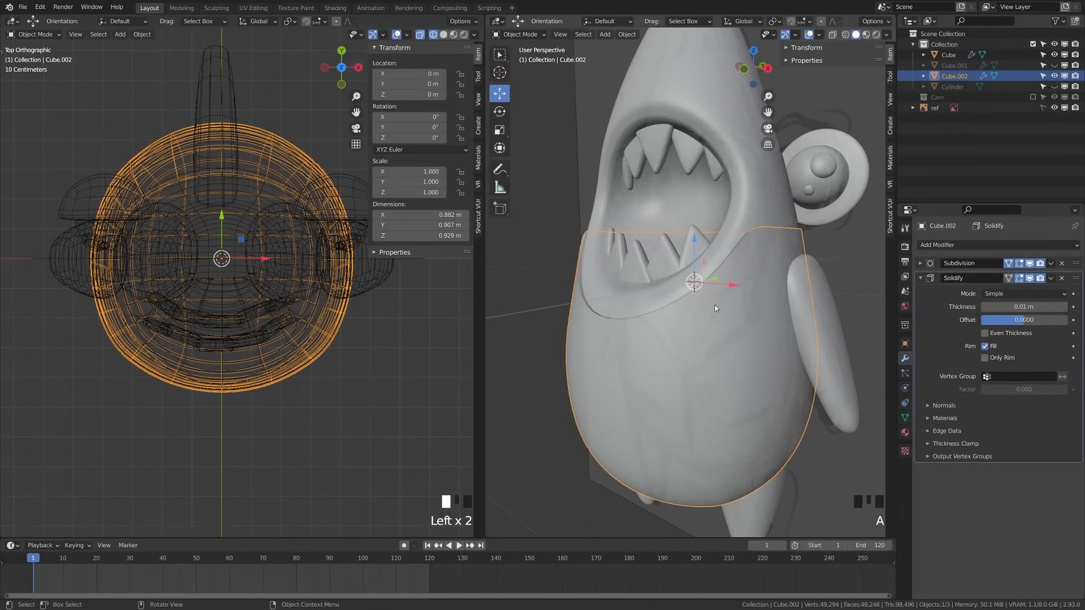
key("a")
middle_click_drag(715, 308, 801, 321)
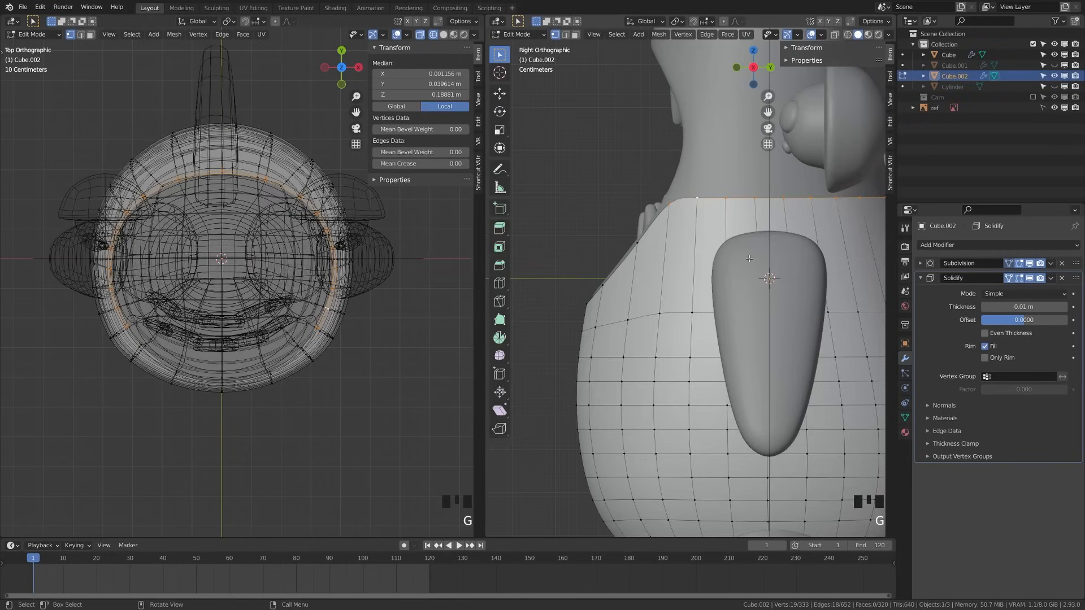
middle_click_drag(678, 336, 638, 262, "shift")
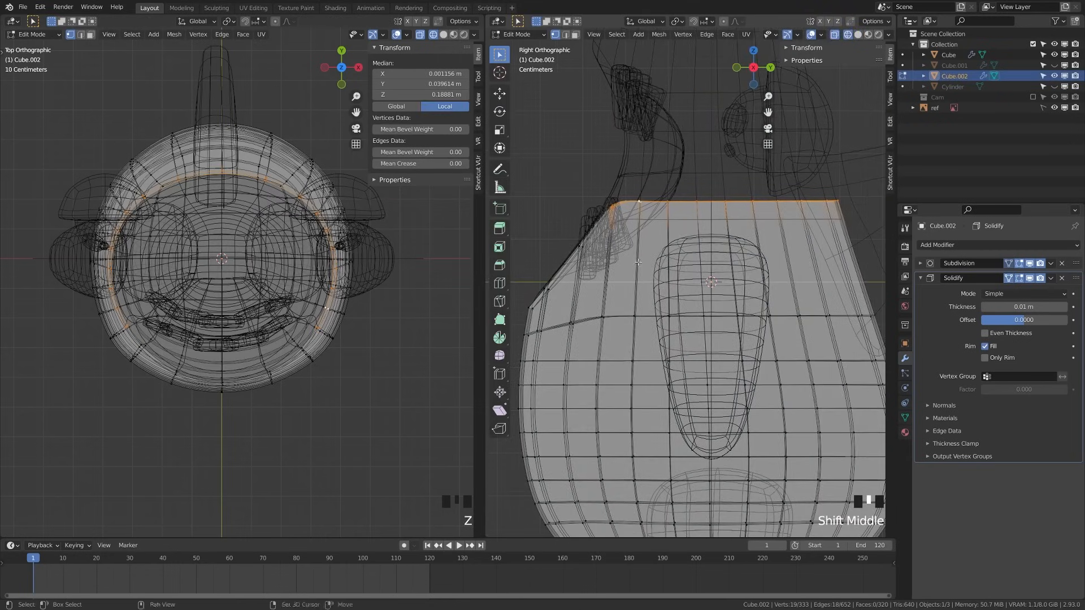
key("g")
key("z")
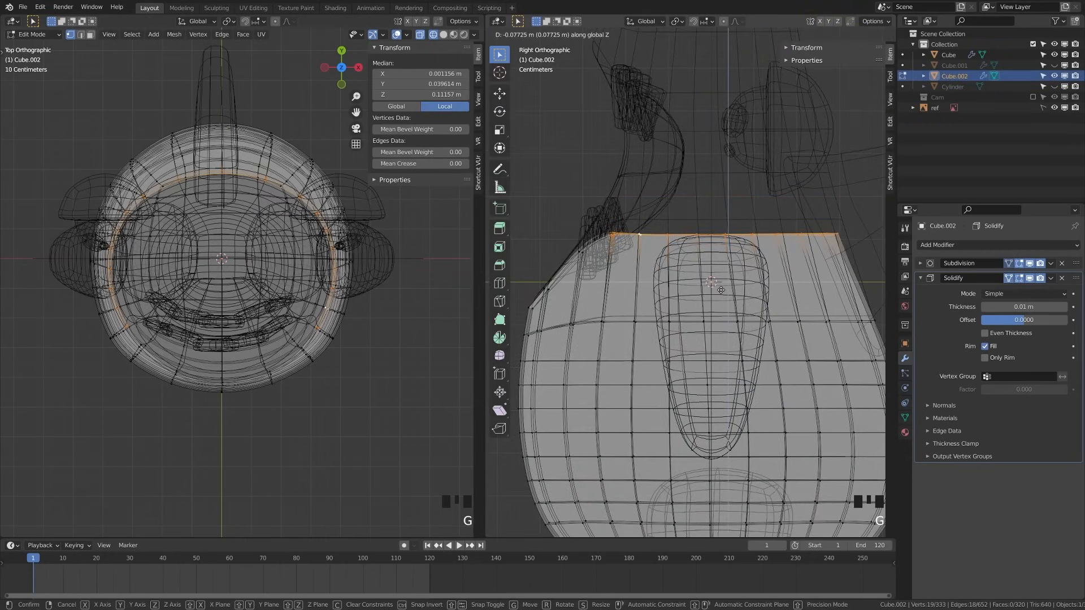
left_click(721, 290)
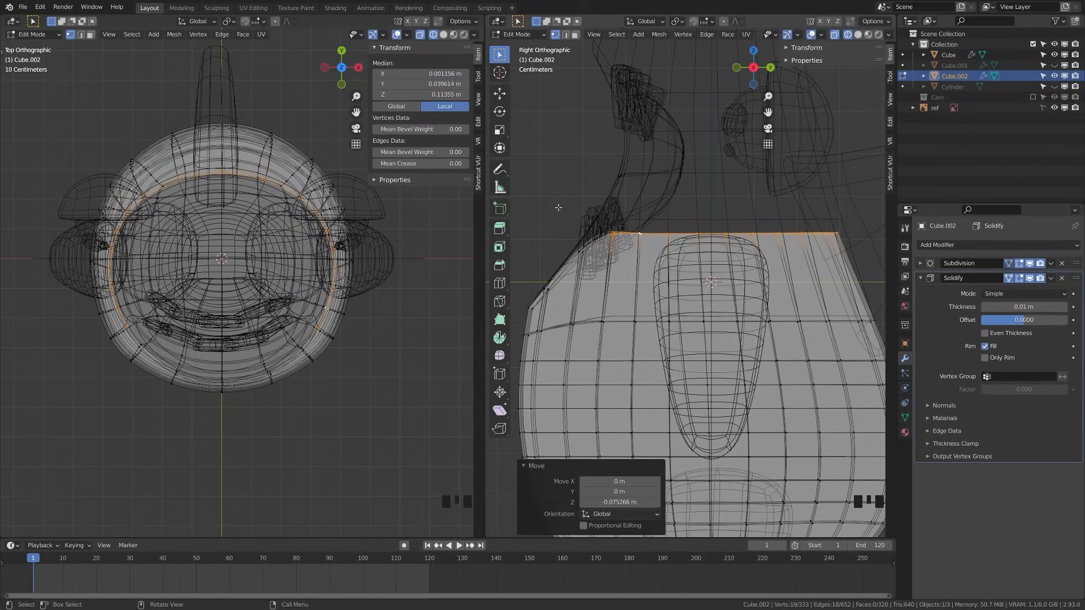
Flatten the top loop along Z, lower it further, and begin scaling it along X
left_click_drag(557, 207, 880, 286)
key("s")
key("z")
left_click(751, 245)
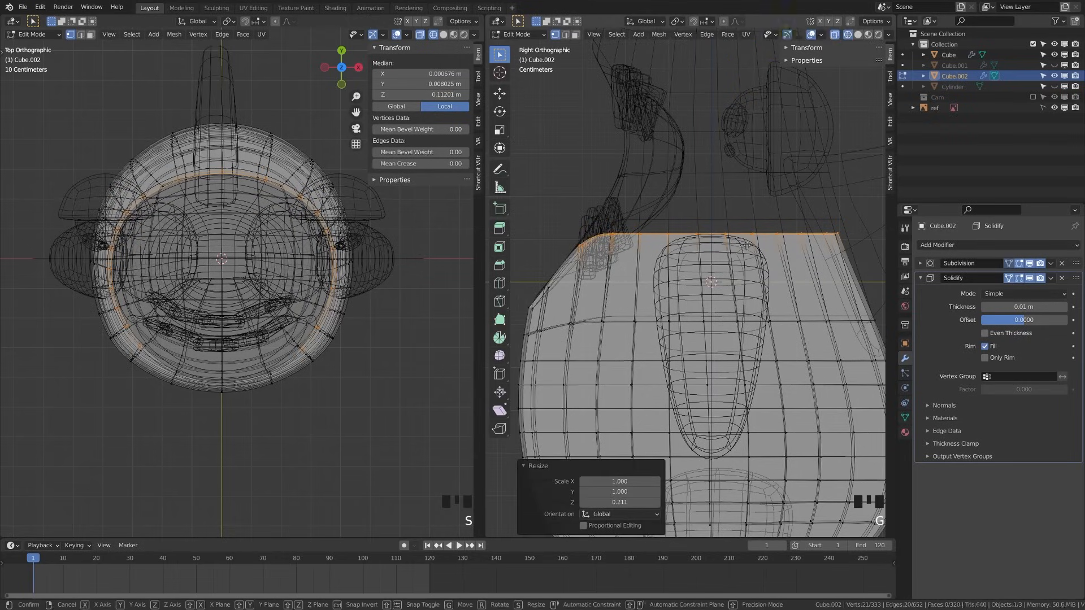
key("g")
key("z")
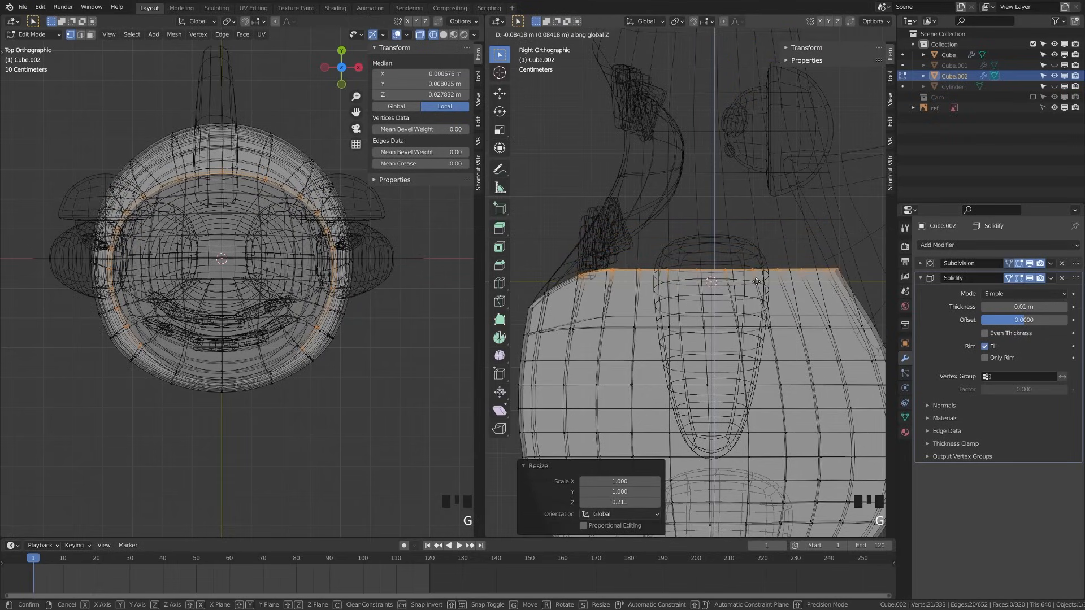
left_click(730, 306)
key("shift+z")
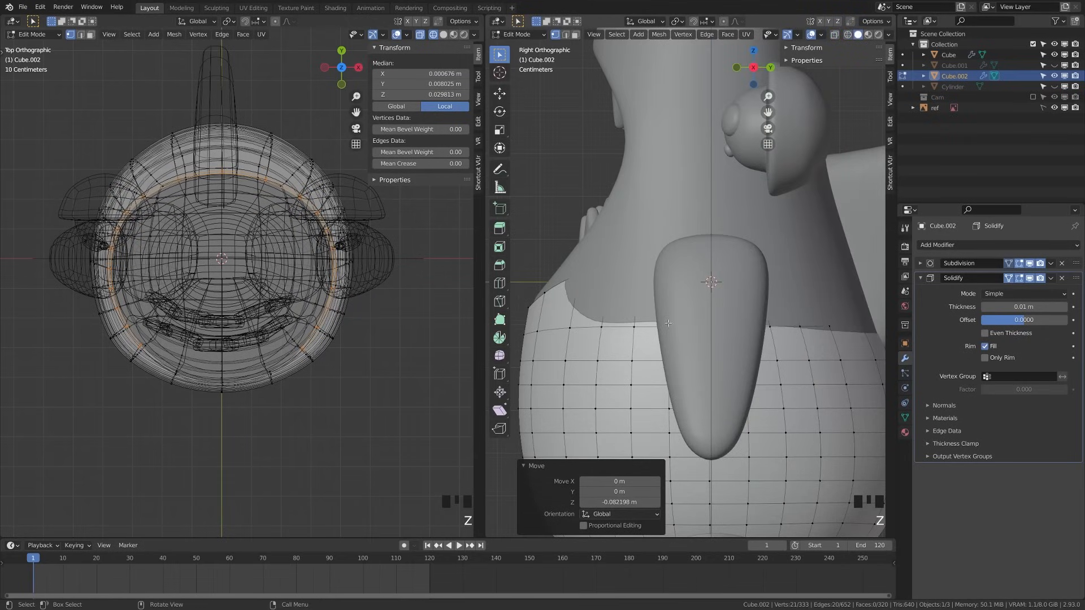
middle_click_drag(668, 324, 803, 322)
key("KP_1")
key("s")
key("x")
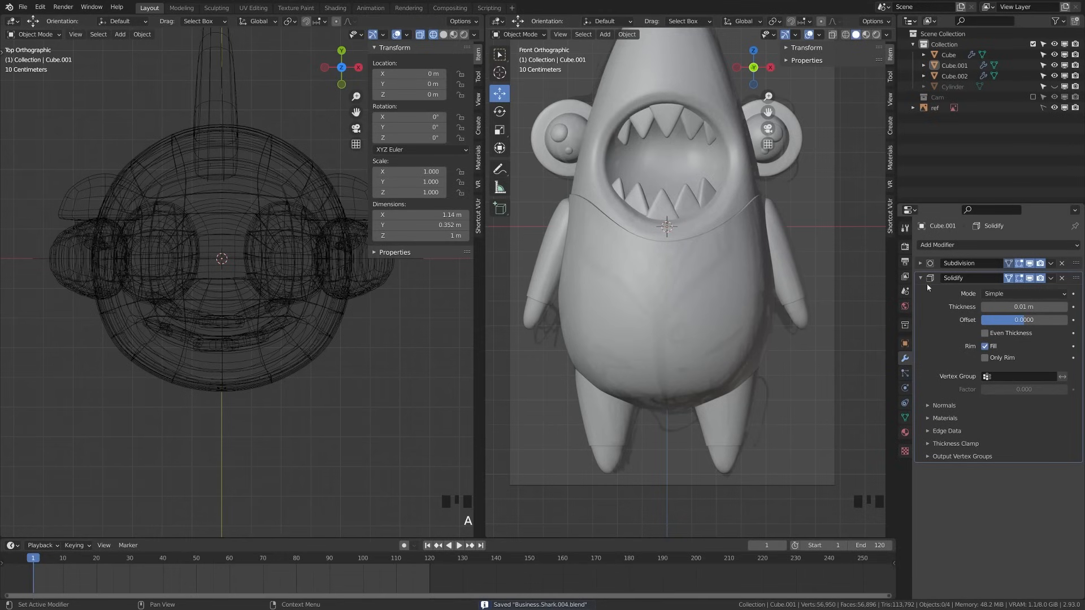
Finish the neckline's X scaling, then add a plane rotated 90° on X to stand upright
left_click(690, 317)
key("a")
key("a")
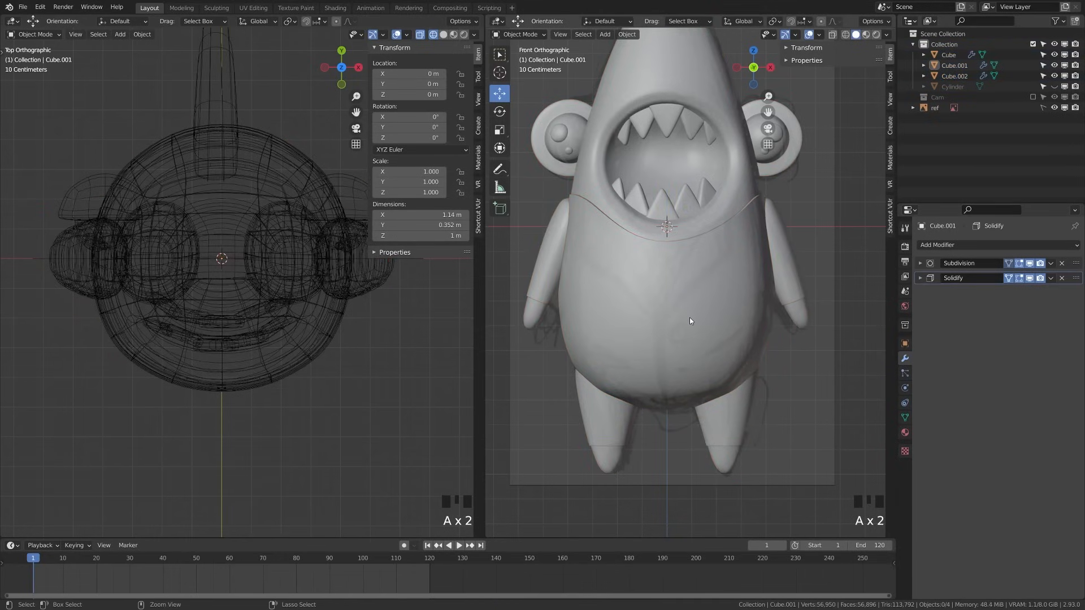
key("shift+a")
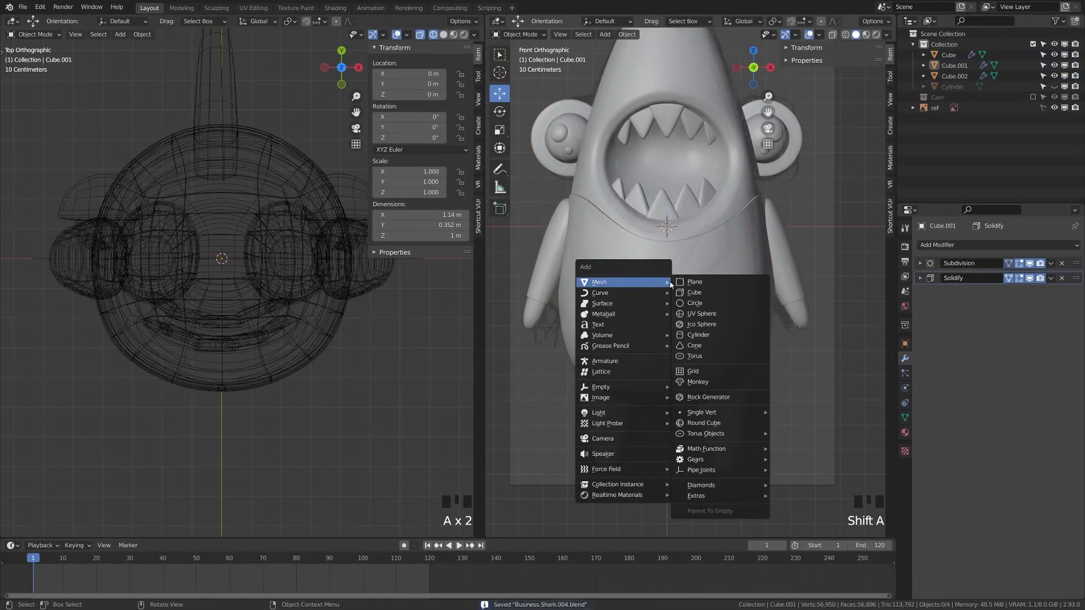
key("shift+a")
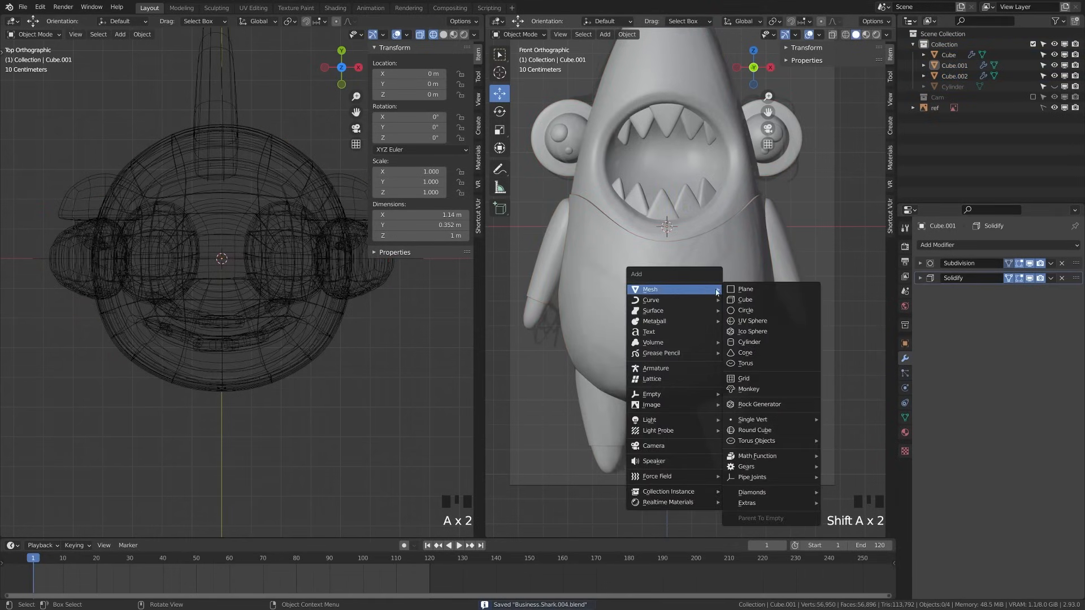
left_click(742, 291)
scroll(707, 280, "down", 3)
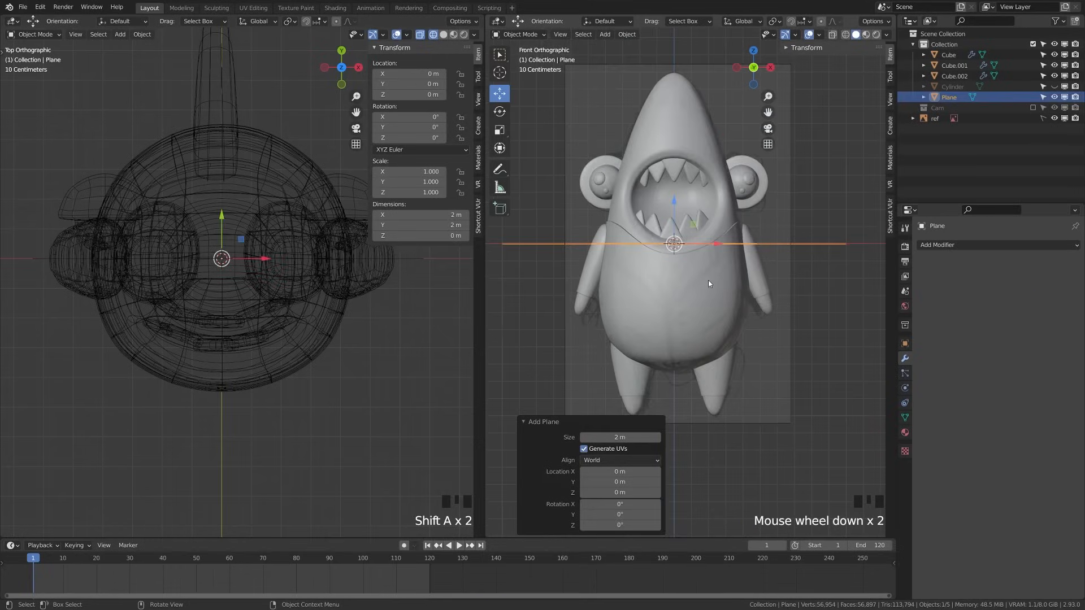
type("r90x")
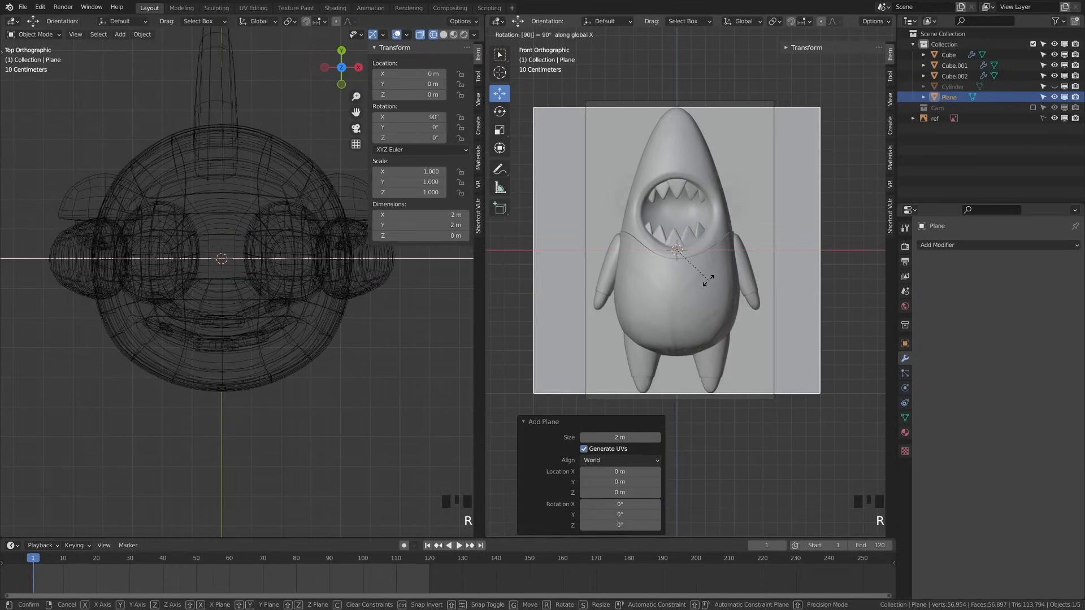
key("Return")
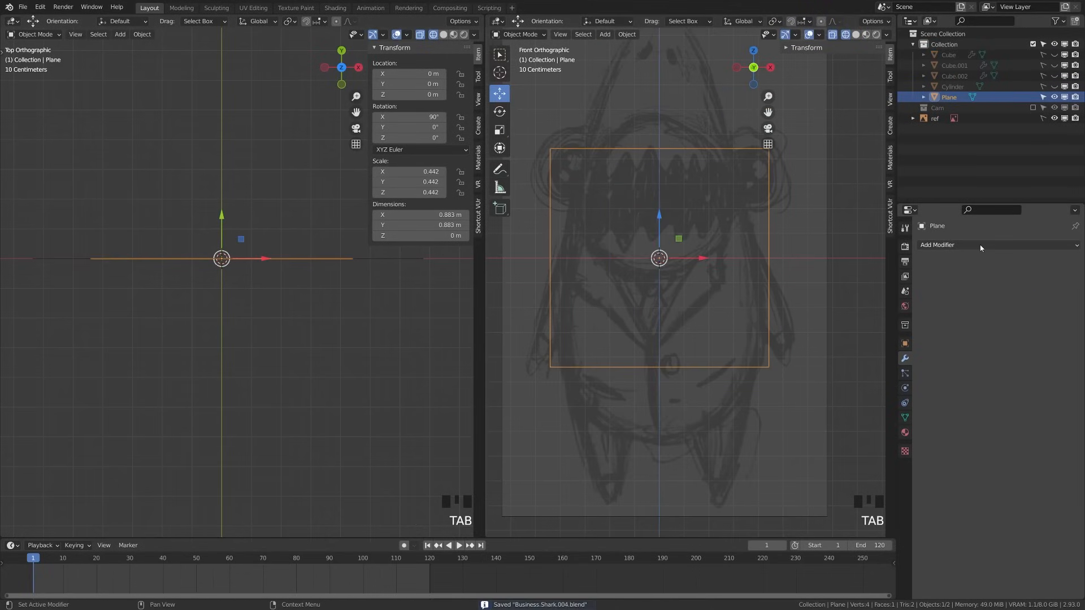
Give the plane a Solidify modifier, keeping the thickness at 0.01 m
left_click(961, 245)
left_click(891, 424)
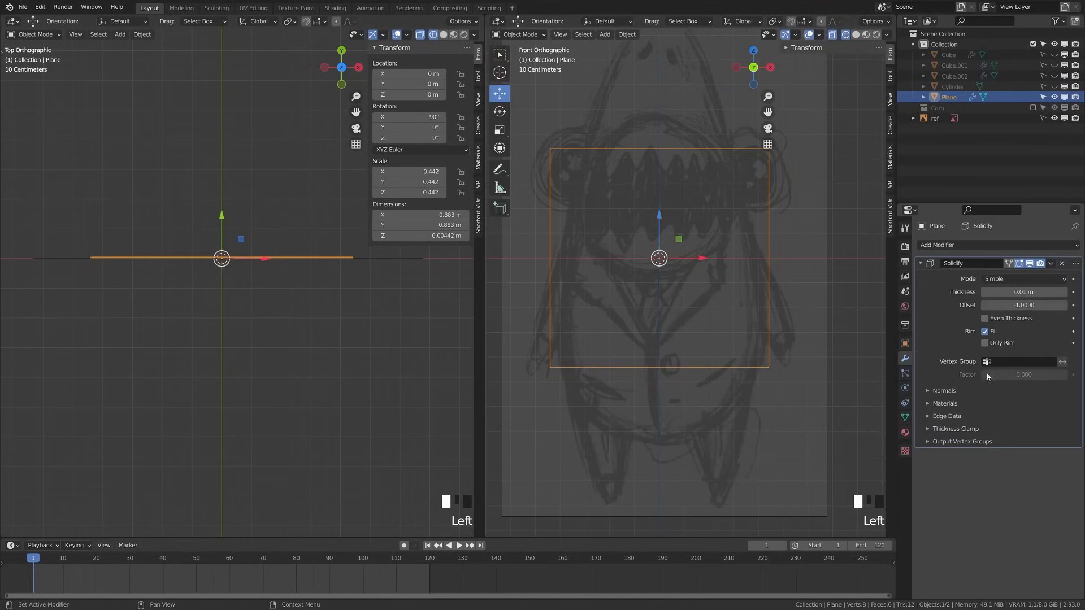
double_click(1023, 293)
type("0.1")
key("Return")
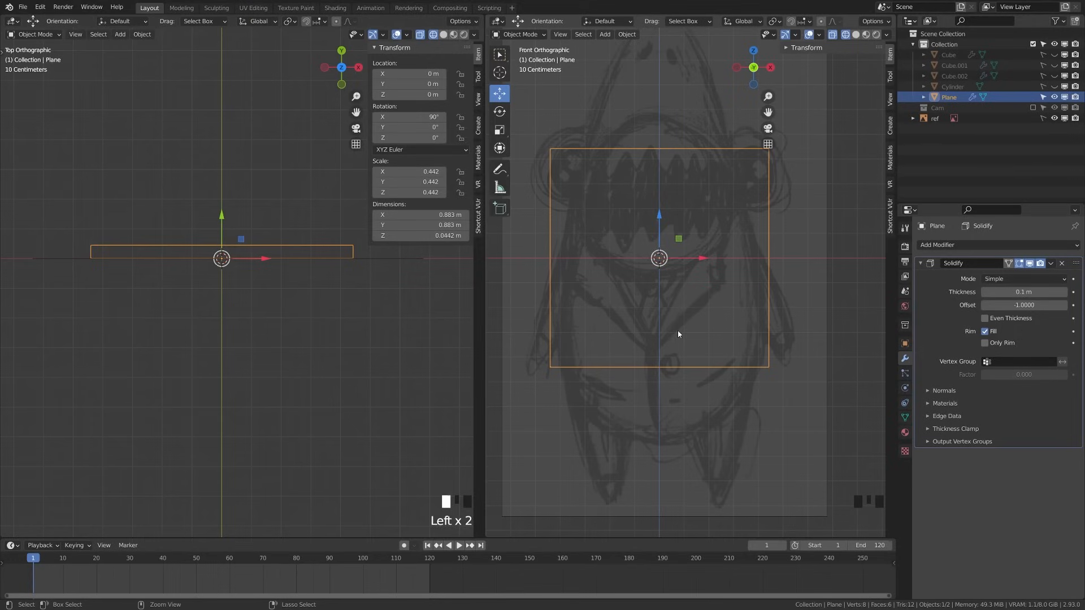
key("ctrl+z")
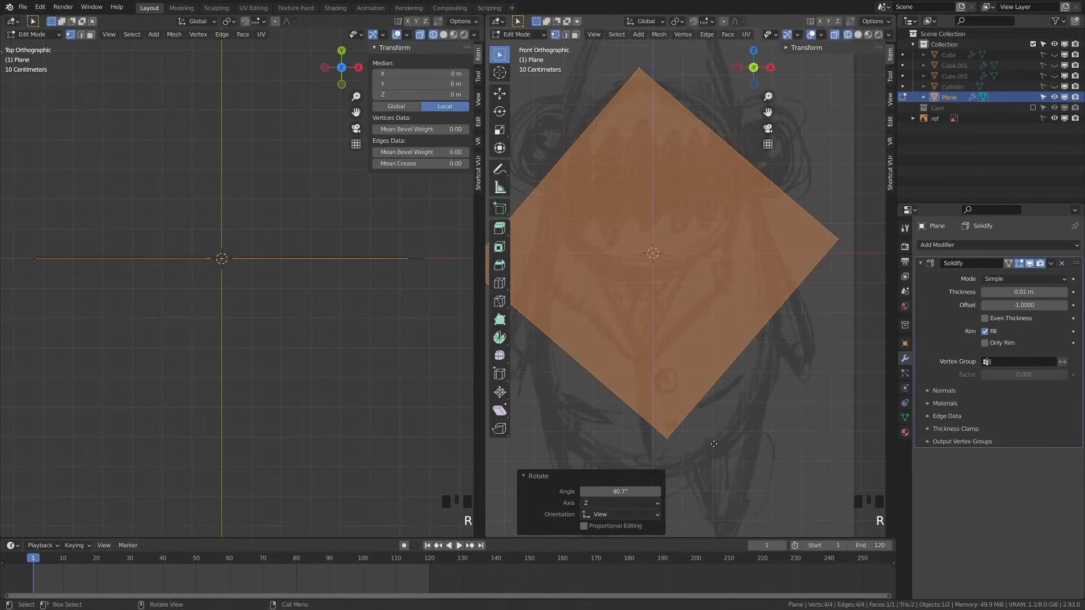
Move the plane's right and top corners to start matching the sketched lapel
key("g")
left_click(775, 209)
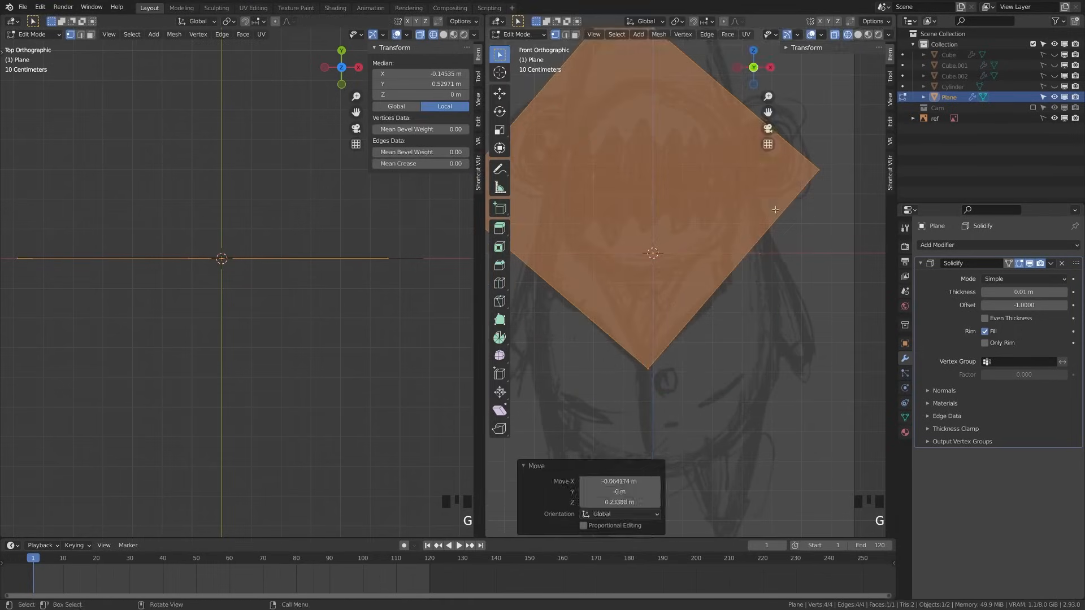
key("a")
scroll(773, 264, "down", 6)
key("KP_1")
scroll(773, 264, "up", 6)
left_click(851, 192)
key("g")
left_click(755, 313)
middle_click_drag(668, 85, 703, 236)
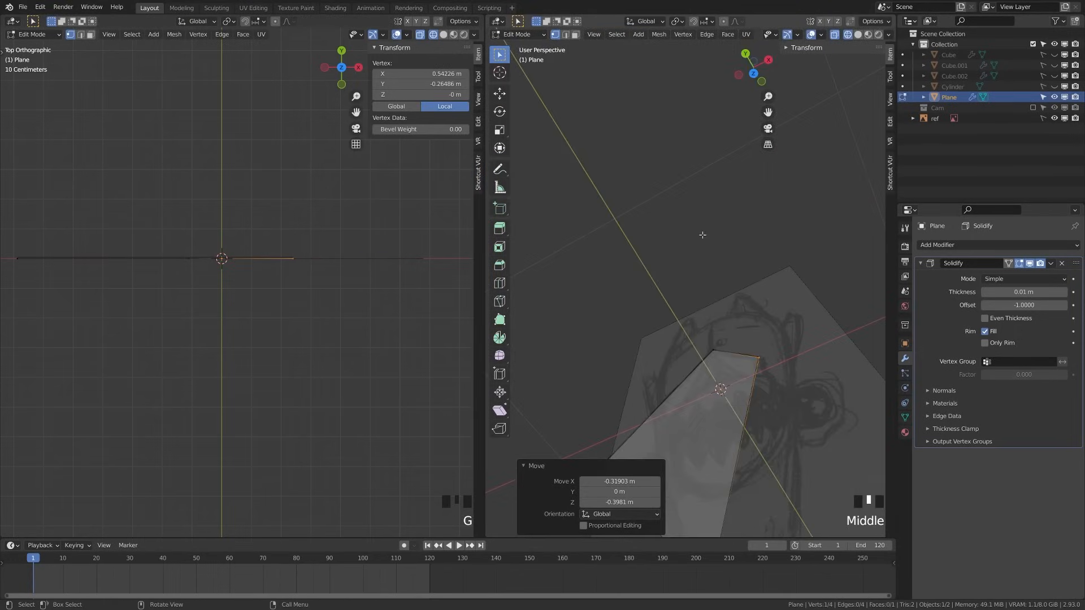
key("KP_1")
key("a")
middle_click_drag(678, 130, 677, 204, "shift")
left_click(646, 169)
key("g")
left_click(716, 318)
Place the left, bottom and top-right corners into a pointed lapel and add level-2 Subdivision
key("a")
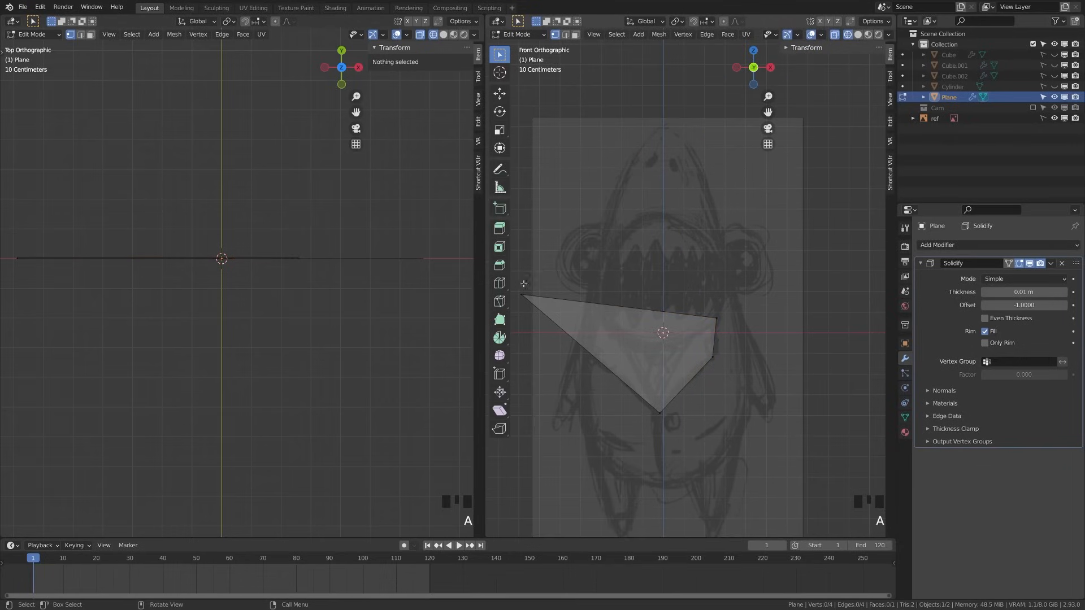
left_click(522, 294)
key("g")
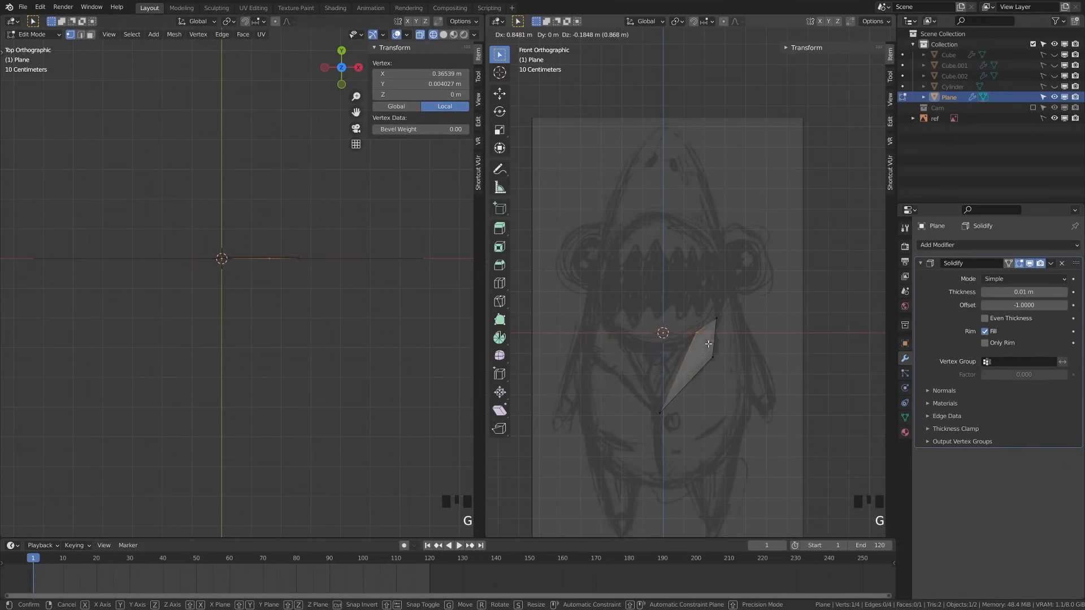
scroll(708, 343, "up", 2)
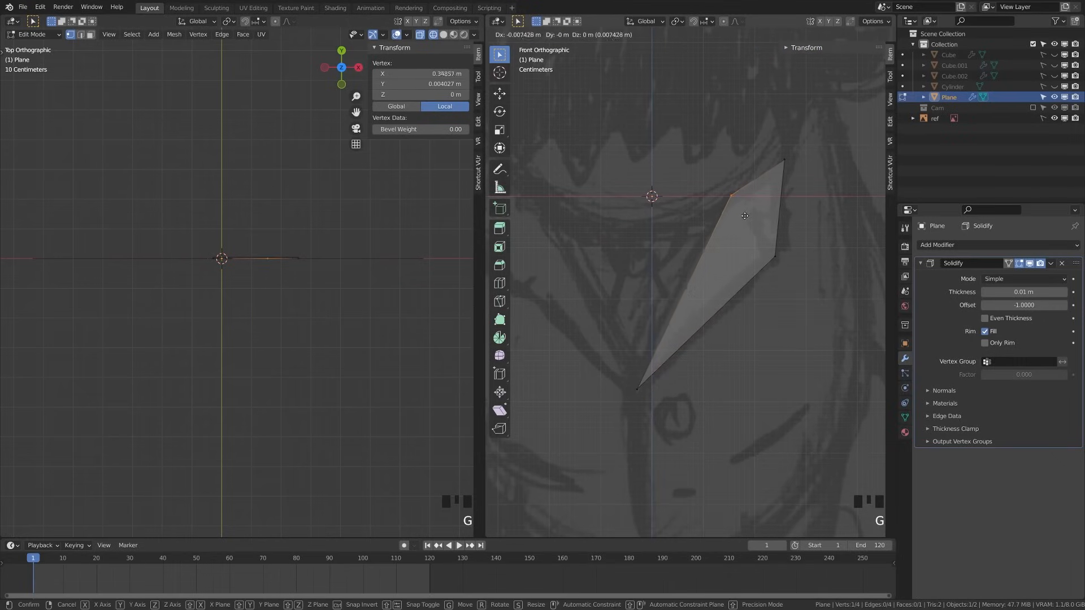
left_click(739, 217)
key("a")
left_click(783, 271)
key("g")
left_click(789, 275)
key("a")
left_click(678, 406)
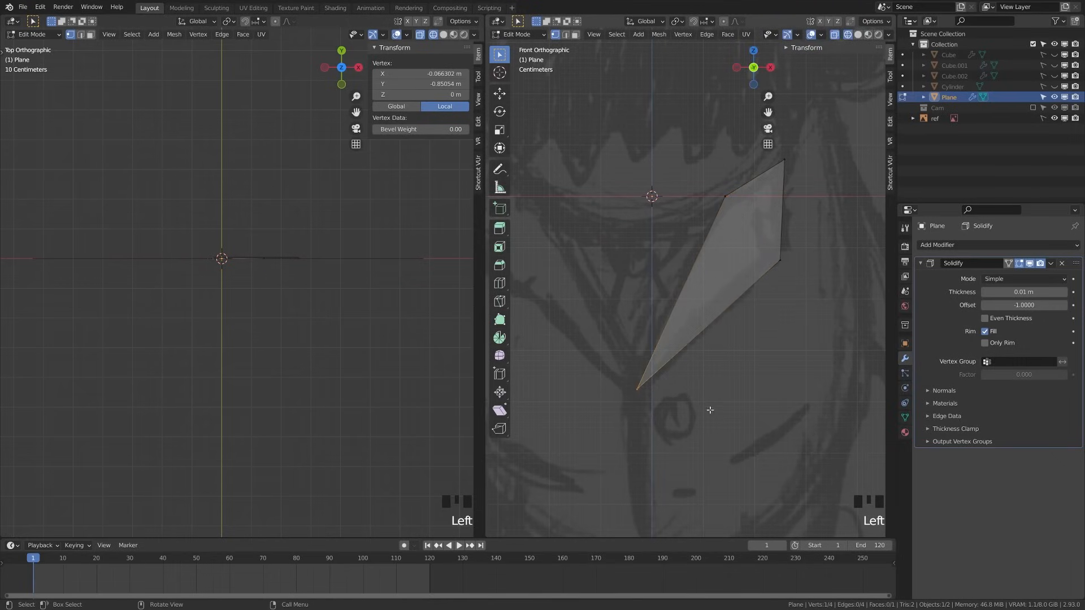
key("a")
left_click(727, 196)
key("g")
left_click(723, 197)
left_click(785, 161)
key("g")
left_click(787, 146)
key("a")
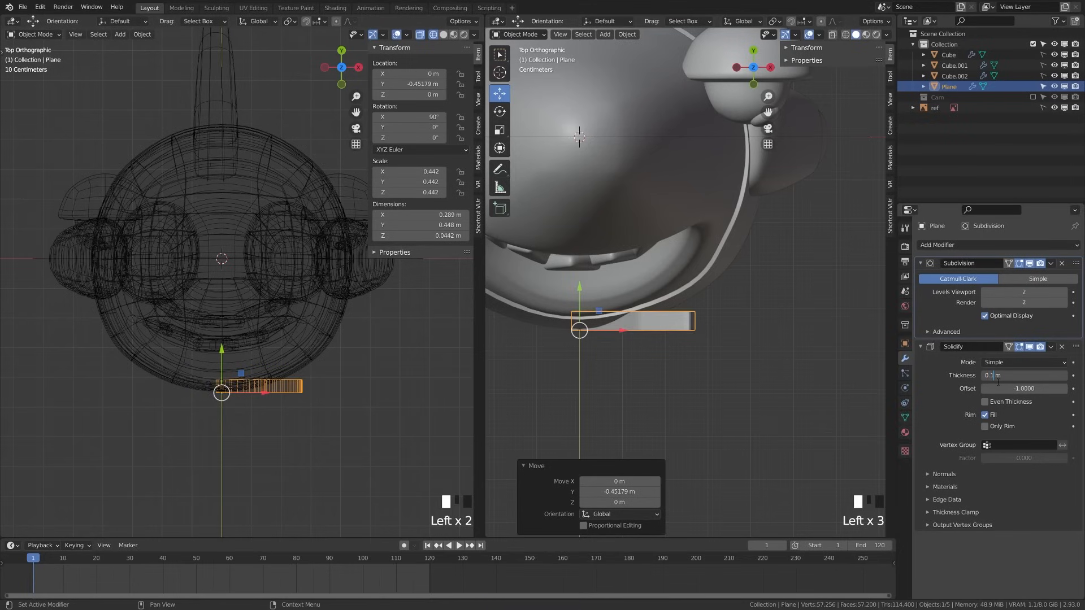
Set the lapel's Solidify thickness to 0.05 m and save the file
key("BackSpace")
type("05")
key("Return")
key("a")
key("ctrl+s")
Select the lapel plane and try a rotation, then undo it from the front view
left_click(647, 328)
middle_click_drag(609, 349, 659, 359, "shift")
scroll(667, 350, "up", 3)
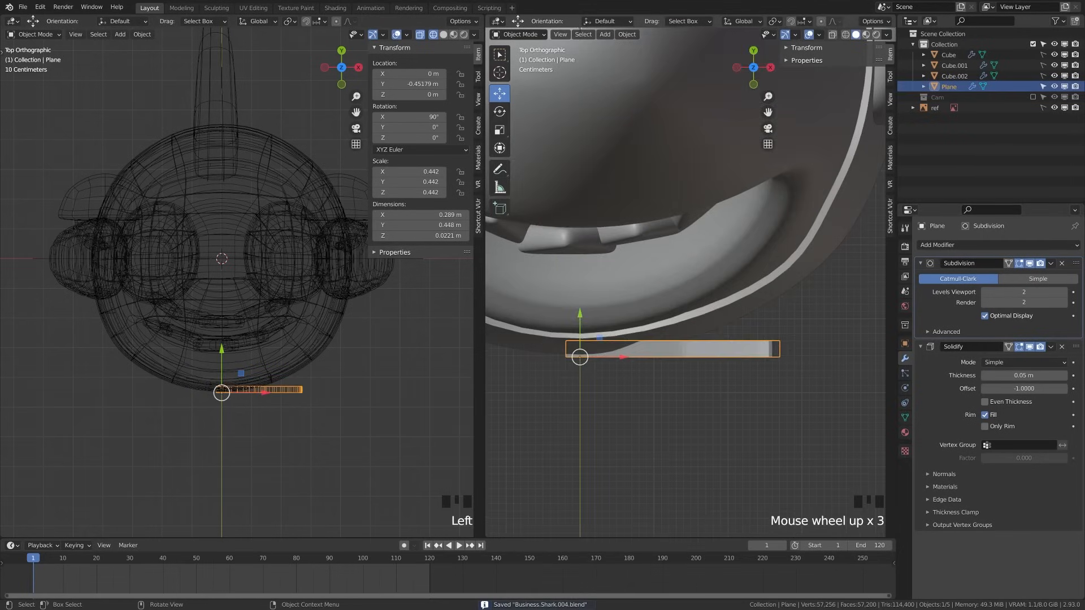
key("r")
left_click(685, 303)
key("KP_1")
key("ctrl+z")
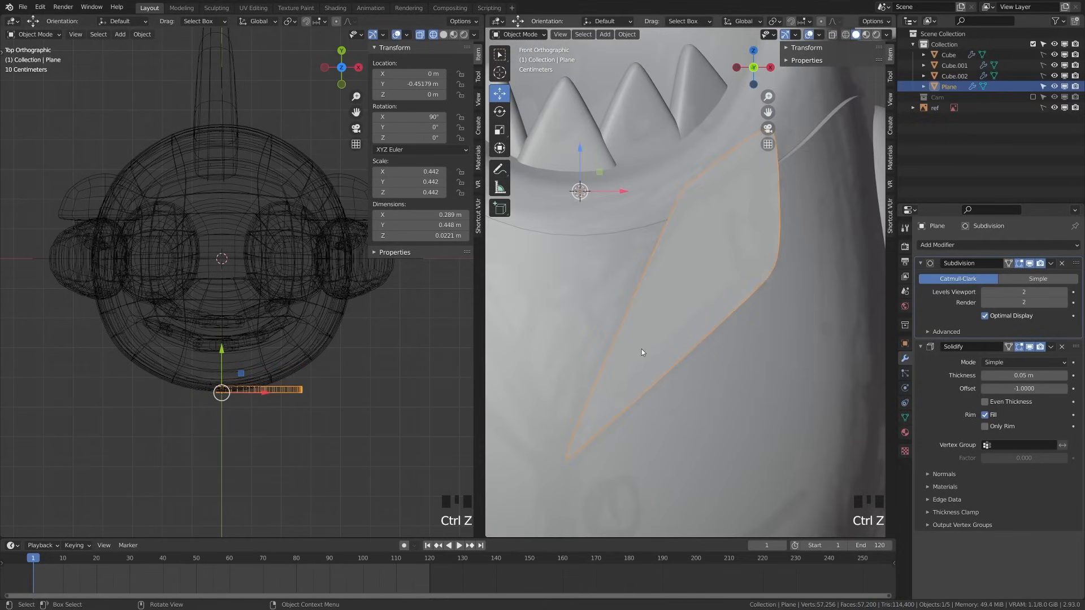
Tilt the whole lapel about 15° on Z in the top wireframe view
key("KP_7")
key("Tab")
key("z")
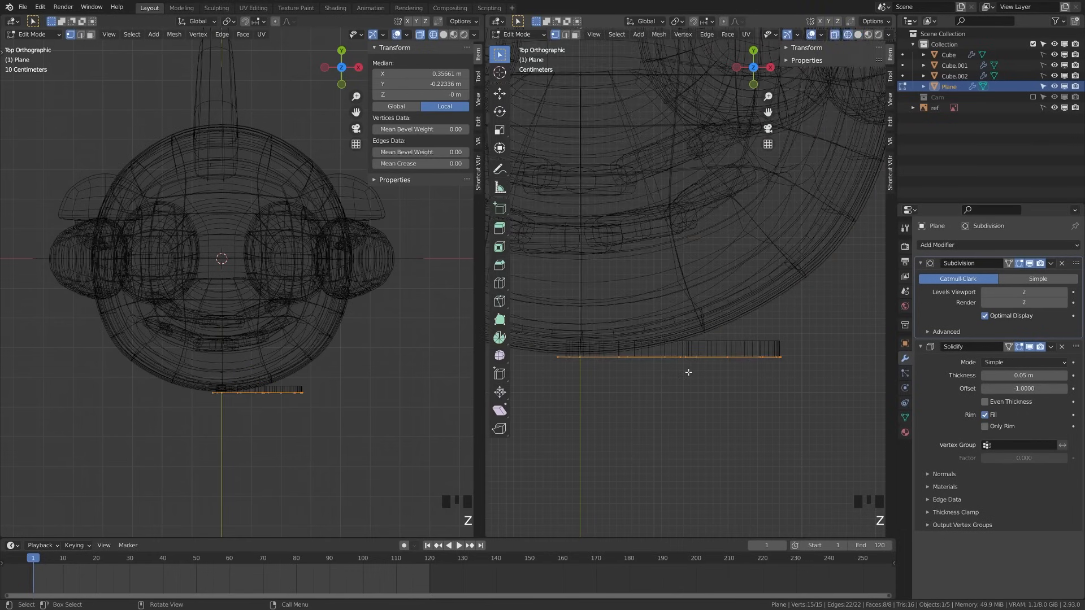
key("a")
left_click(782, 362)
key("a")
key("a")
key("r")
right_click(785, 352)
key("Tab")
key("r")
left_click(772, 320)
Circle-select the lapel's middle vertices and bend them with proportional editing to follow the chest
key("Tab")
key("a")
key("c")
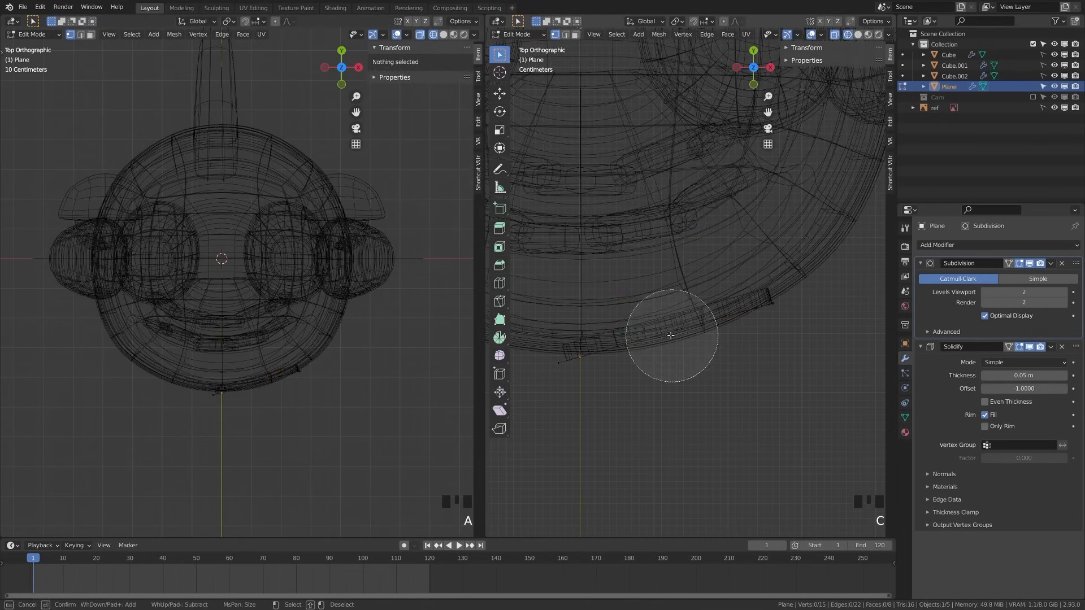
left_click(672, 336)
right_click(674, 341)
key("a")
key("c")
left_click(675, 346)
right_click(674, 344)
key("g")
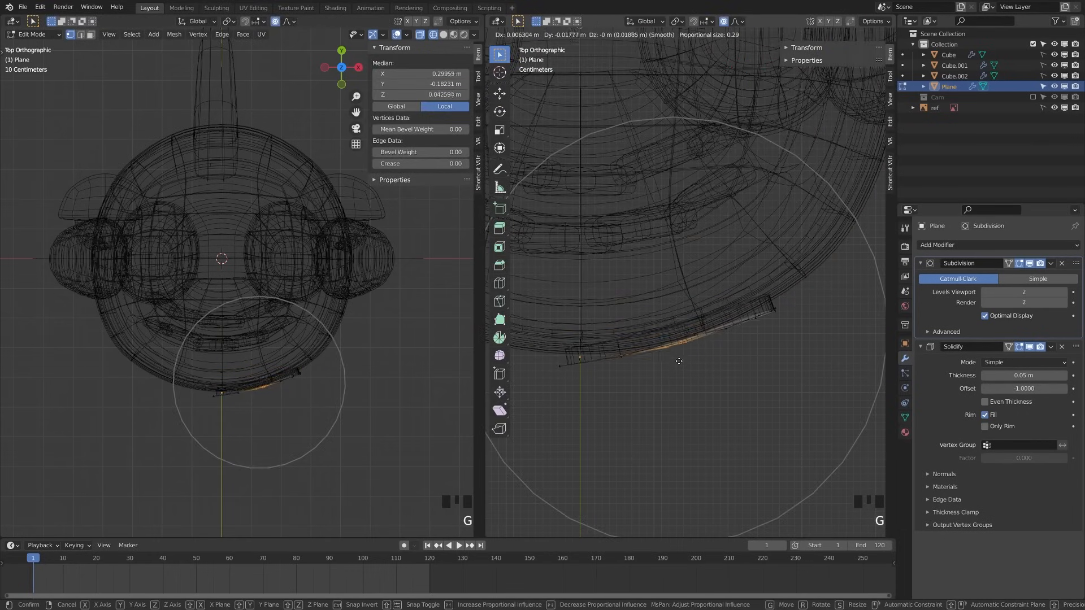
left_click(678, 362)
Move and rotate the lapel's end vertices so they wrap around the rounded belly
key("a")
scroll(666, 383, "down", 1)
key("x")
key("c")
left_click(782, 310)
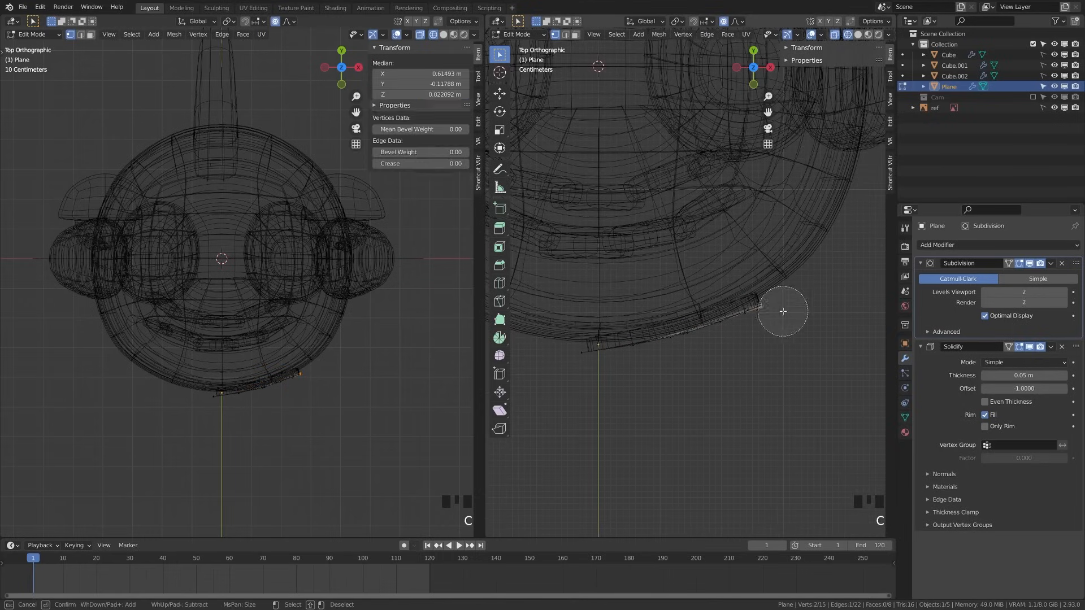
right_click(780, 311)
key("g")
left_click(776, 308)
key("r")
left_click(771, 317)
Add a Mirror modifier to the lapel and shift the half outward in Edit Mode
key("a")
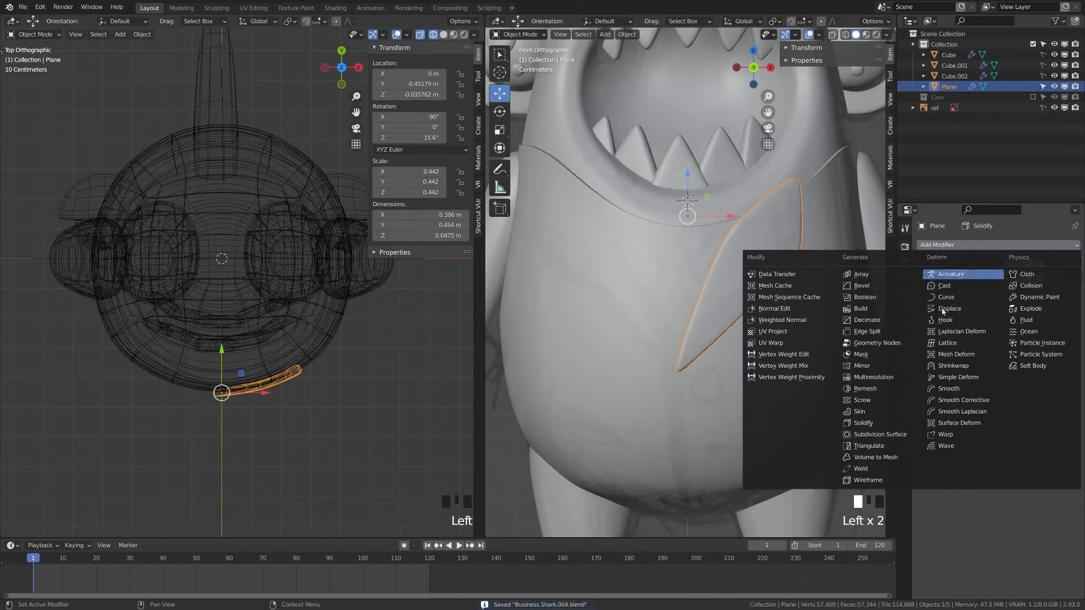
left_click(871, 373)
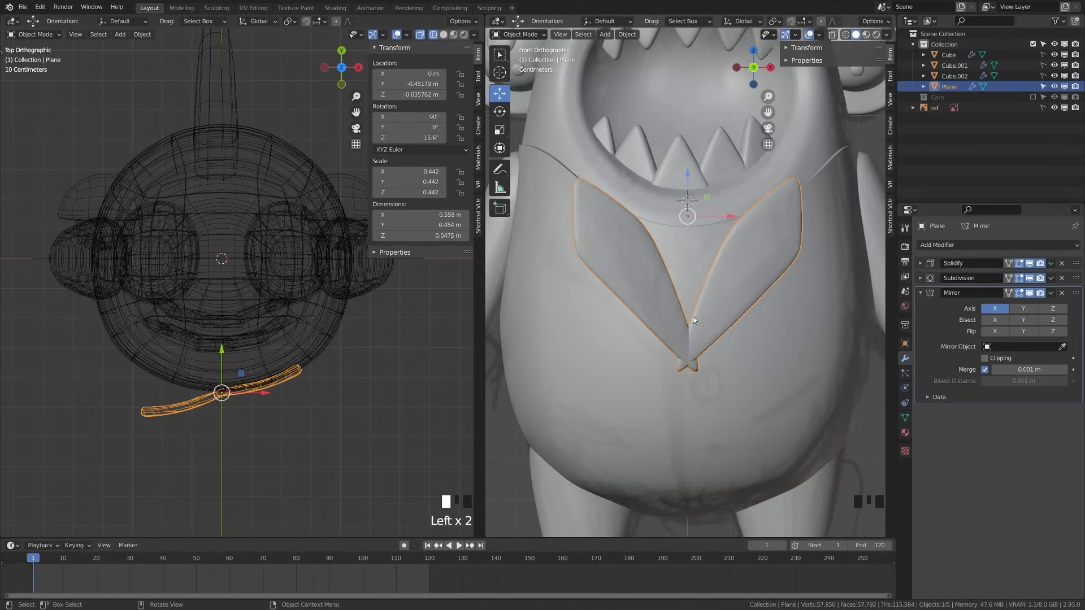
key("Tab")
key("a")
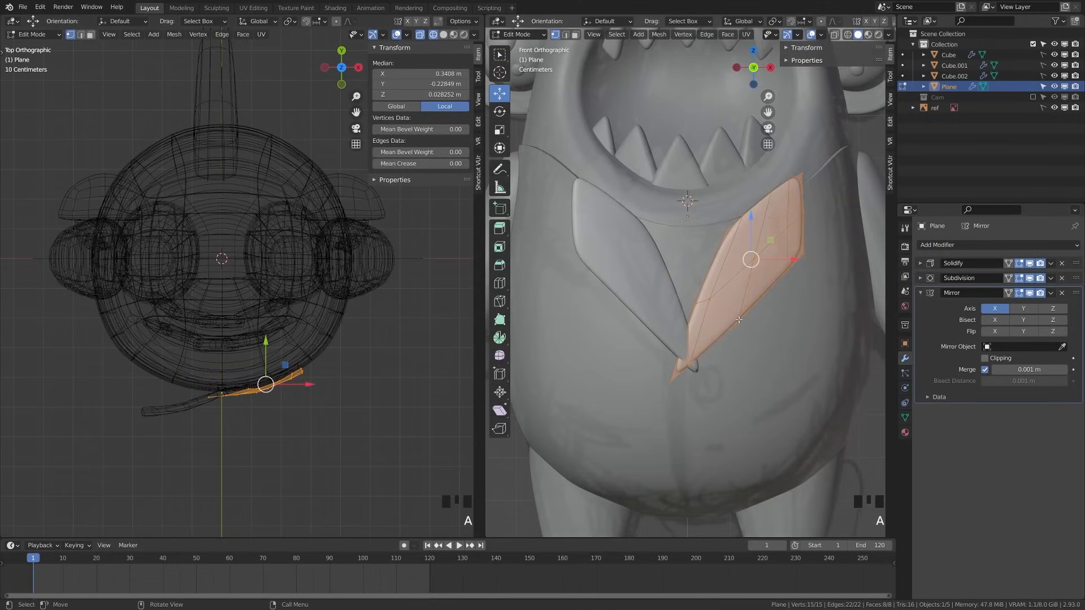
key("g")
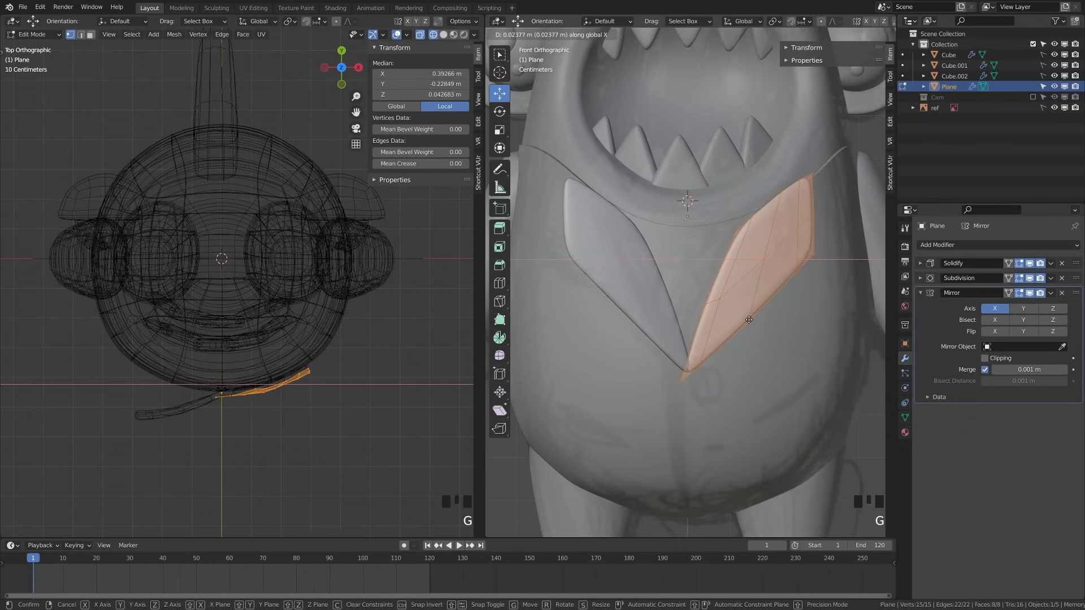
left_click(752, 320)
key("Tab")
key("a")
key("a")
Make the mirrored copy a separate Plane.001 lapel and adjust its vertices into a V-shaped collar
scroll(720, 340, "down", 9)
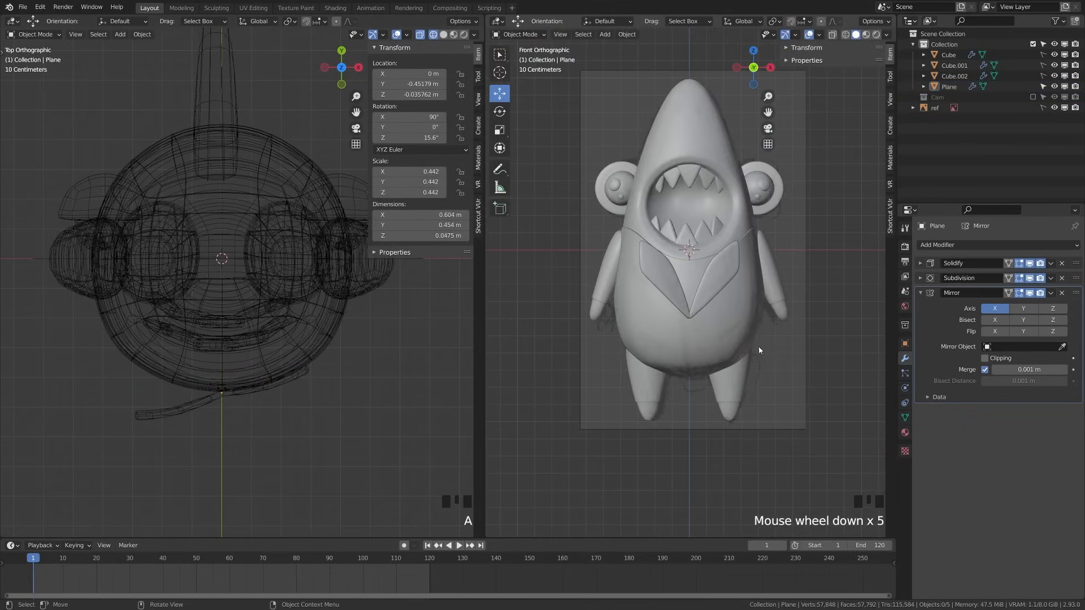
scroll(725, 336, "up", 8)
key("ctrl+z")
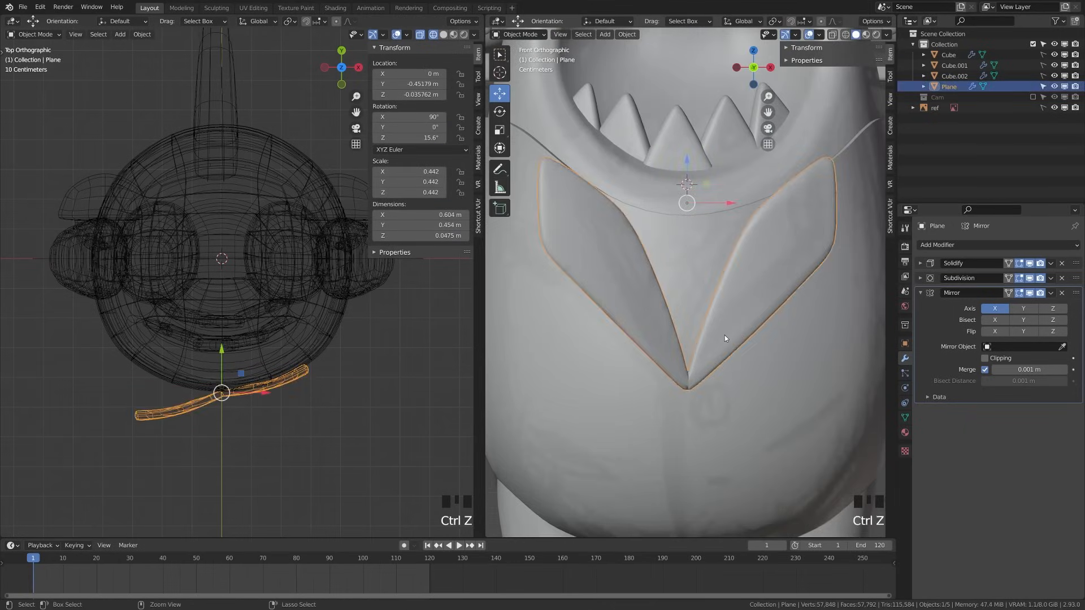
left_click(668, 336)
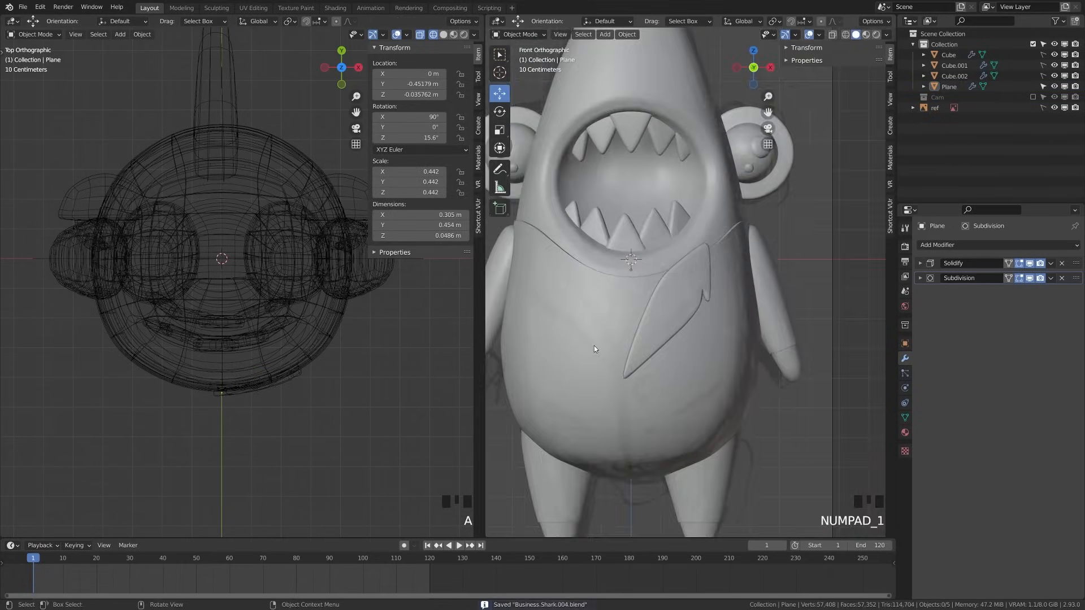
key("Tab")
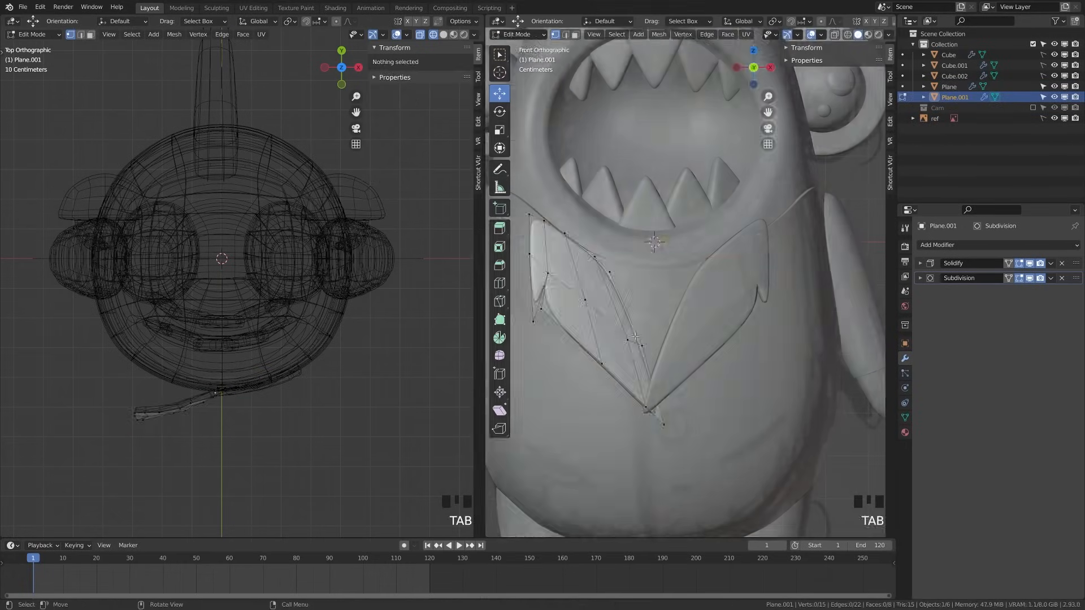
key("g")
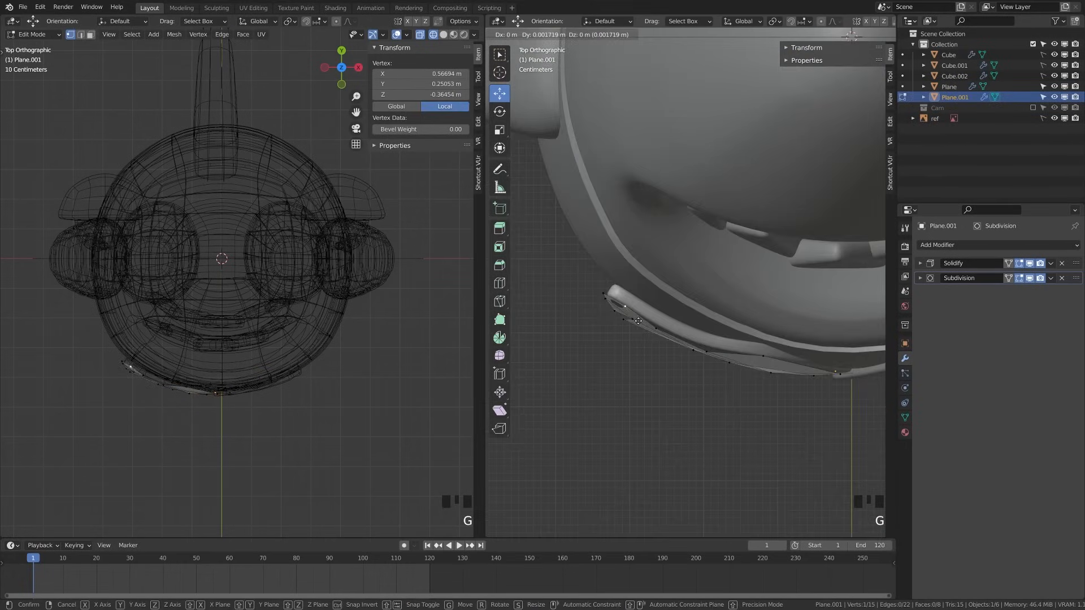
left_click(638, 321)
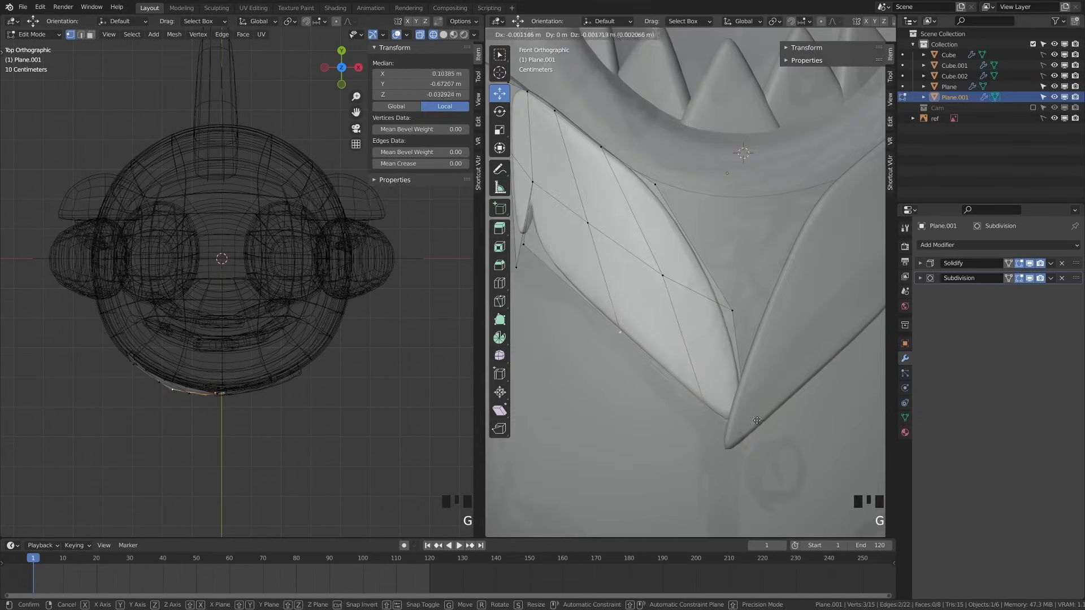
key("a")
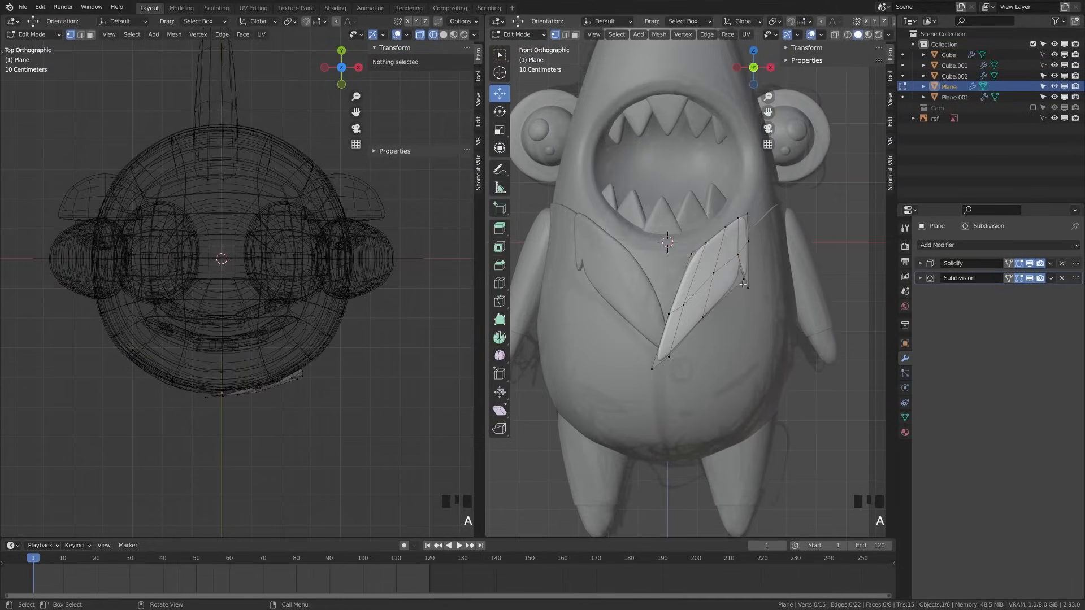
key("g")
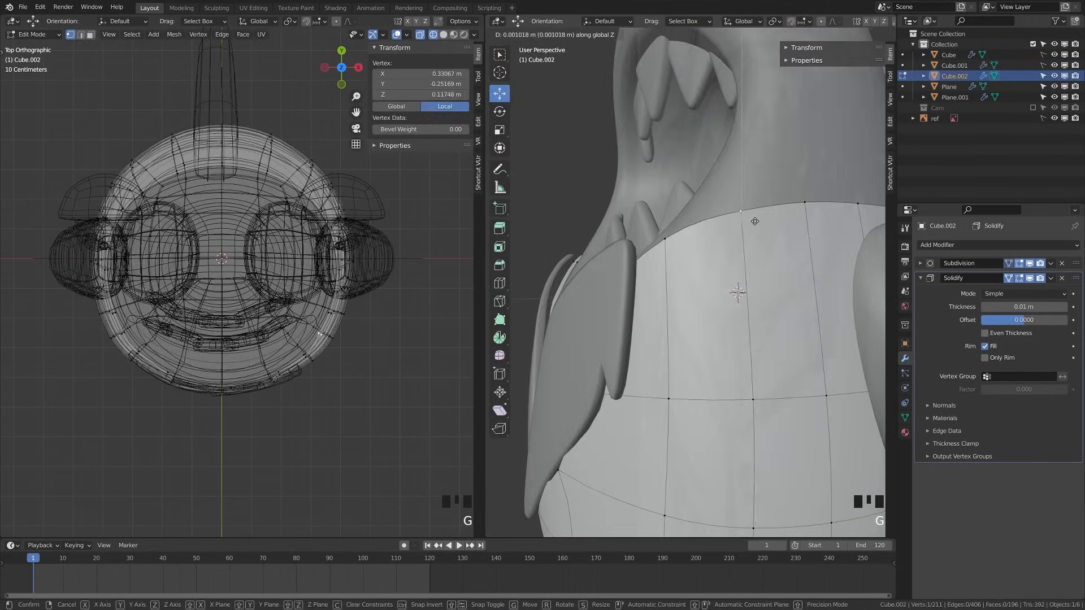
key("shift+a")
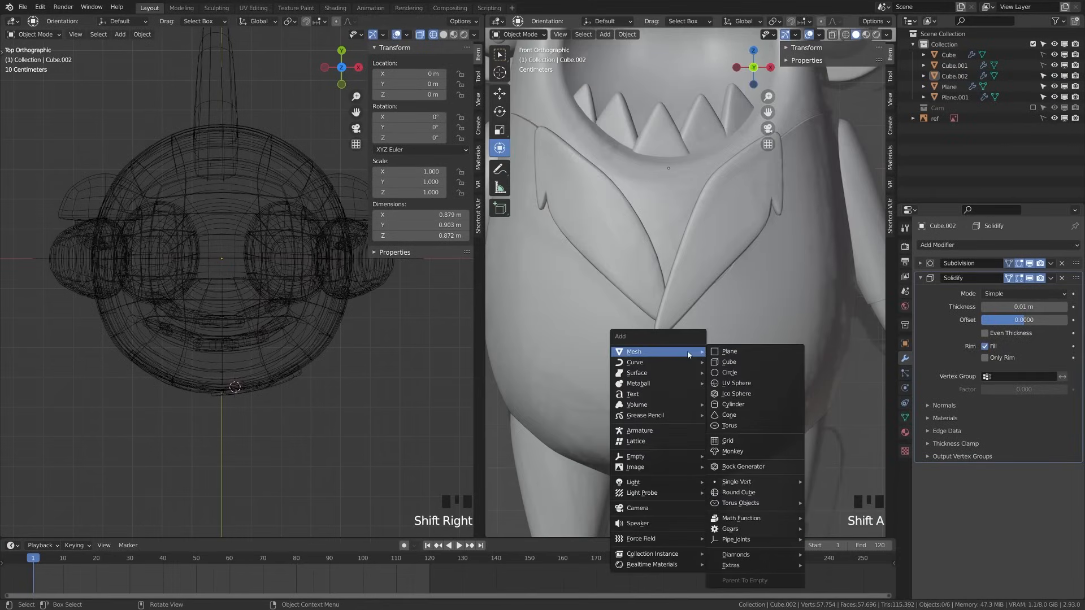
Add a 12-segment cylinder at the chest and rotate it 90° about X
left_click(742, 404)
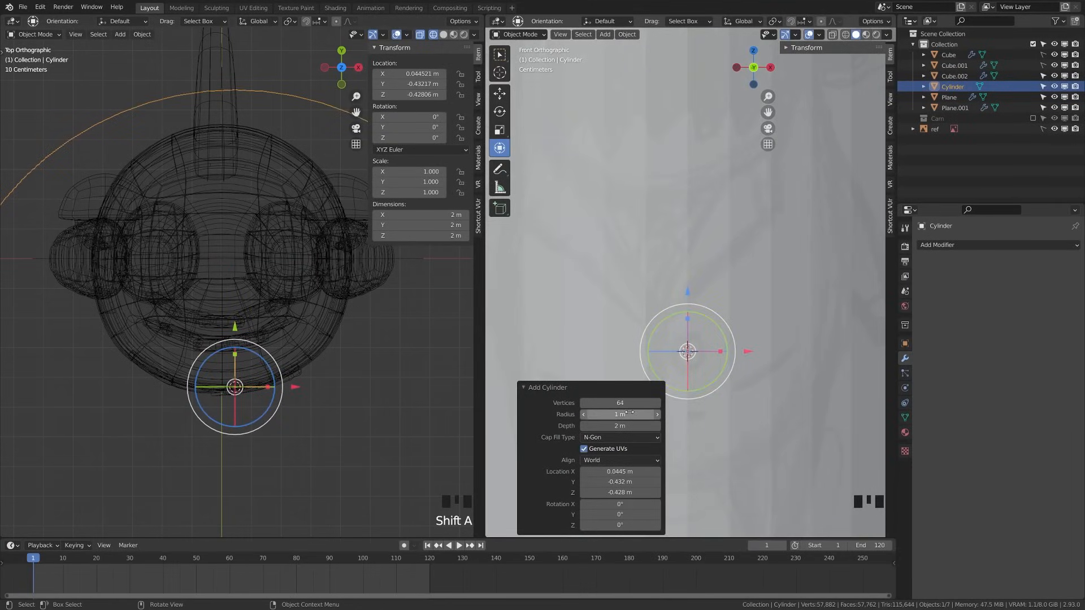
type("12")
key("Return")
scroll(744, 315, "down", 7)
type("r")
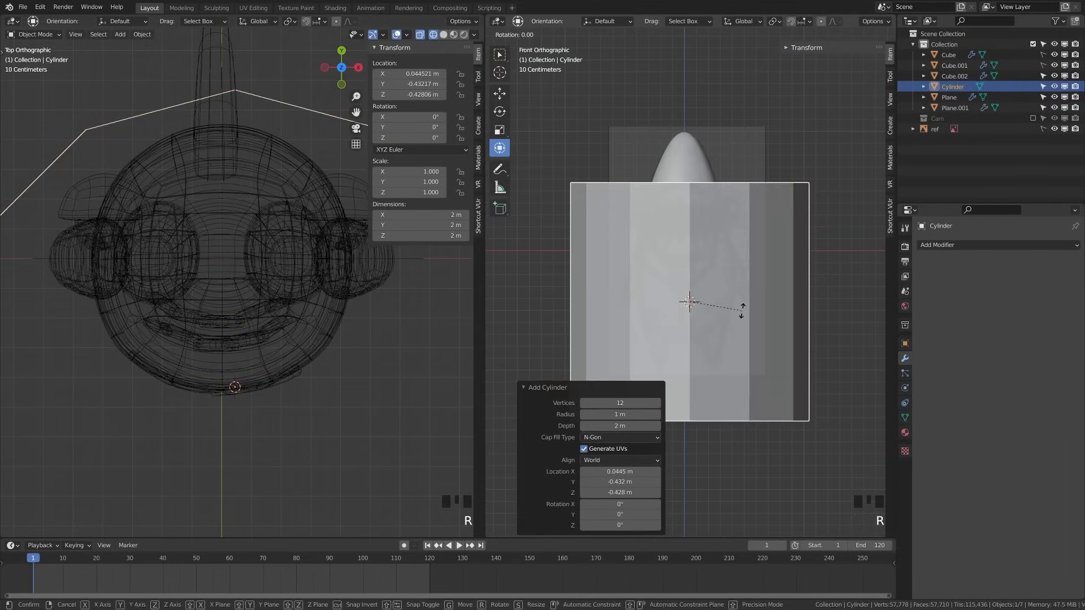
type("90")
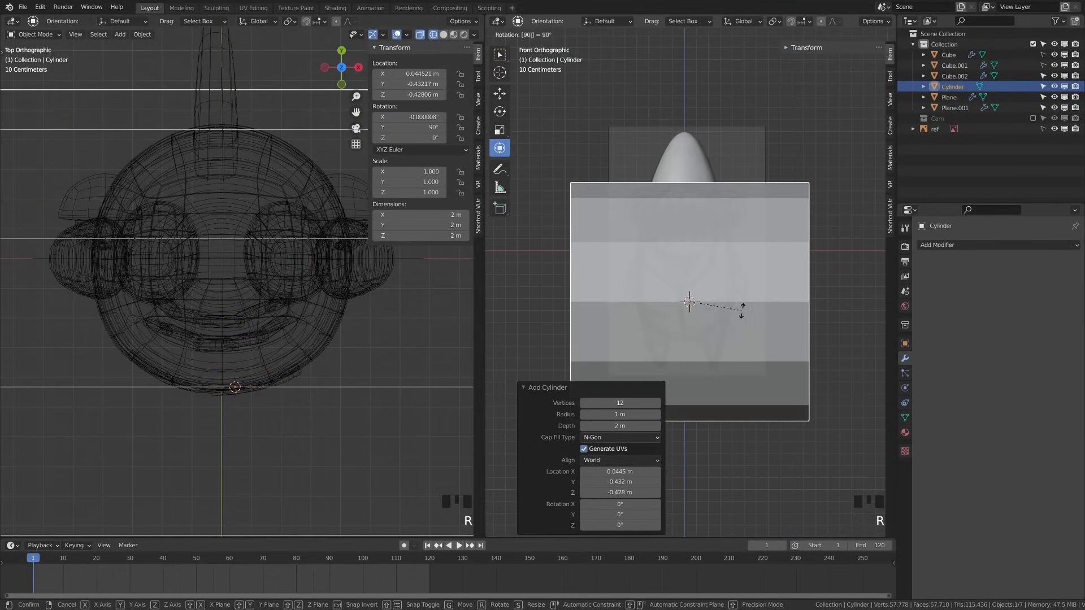
type("x")
key("Return")
Shrink the cylinder to about 0.043 scale, button-sized beneath the collar's V point
key("s")
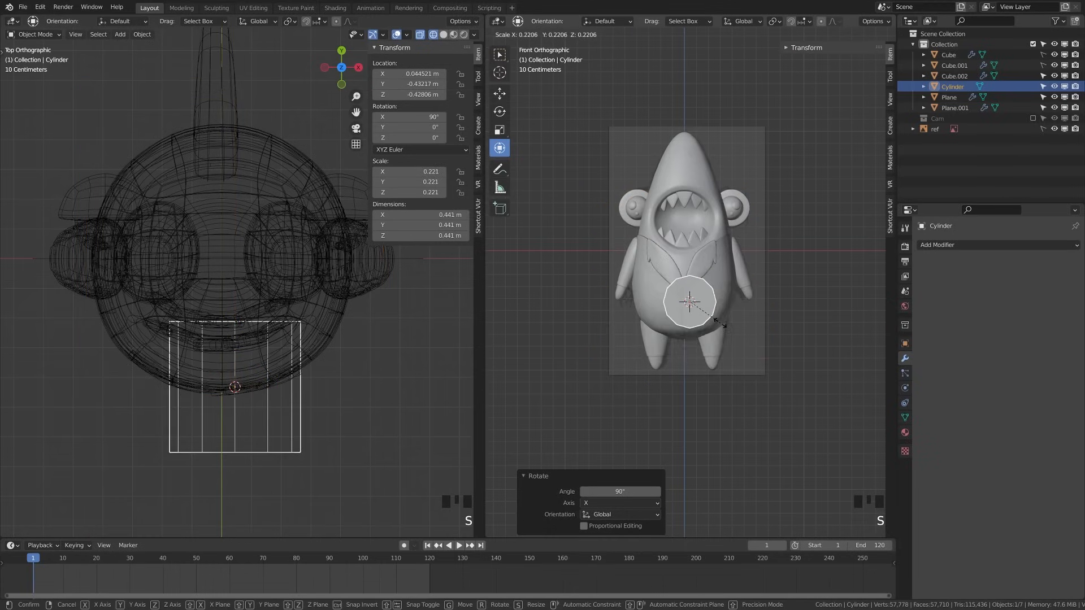
left_click(748, 379)
scroll(748, 378, "up", 6)
key("s")
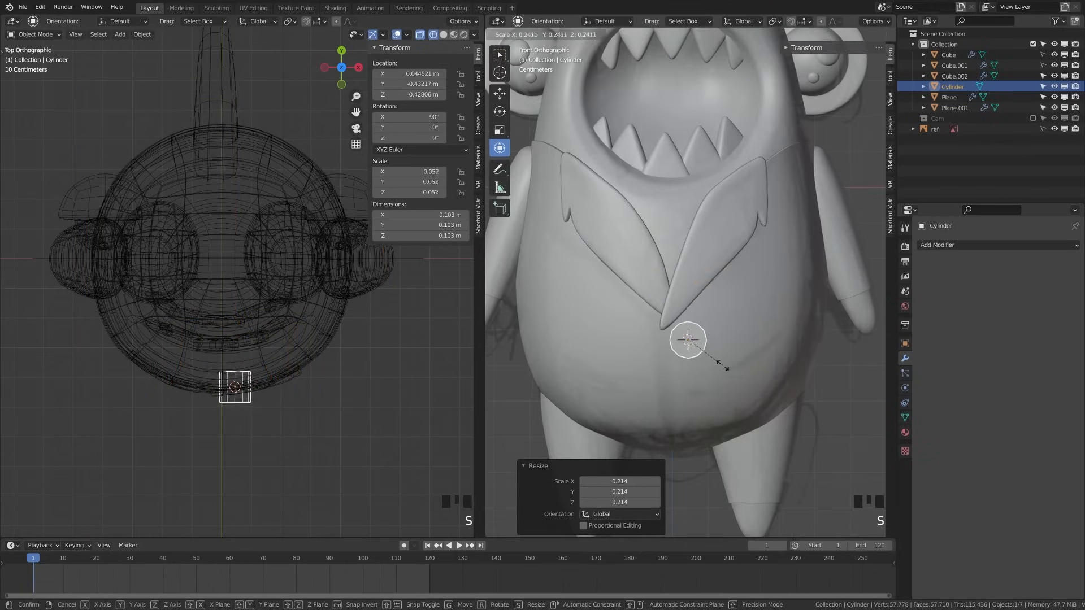
left_click(714, 361)
scroll(713, 370, "up", 4)
middle_click_drag(724, 419, 735, 396, "shift")
key("s")
left_click(735, 411)
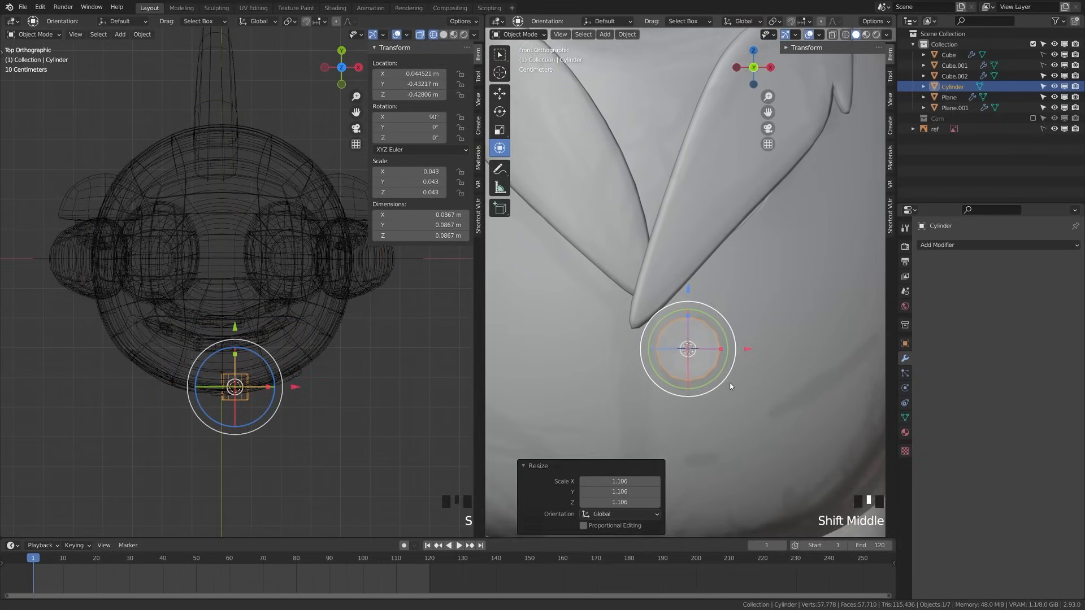
Add a Subdivision modifier to the button and save the file
left_click(927, 244)
left_click(900, 435)
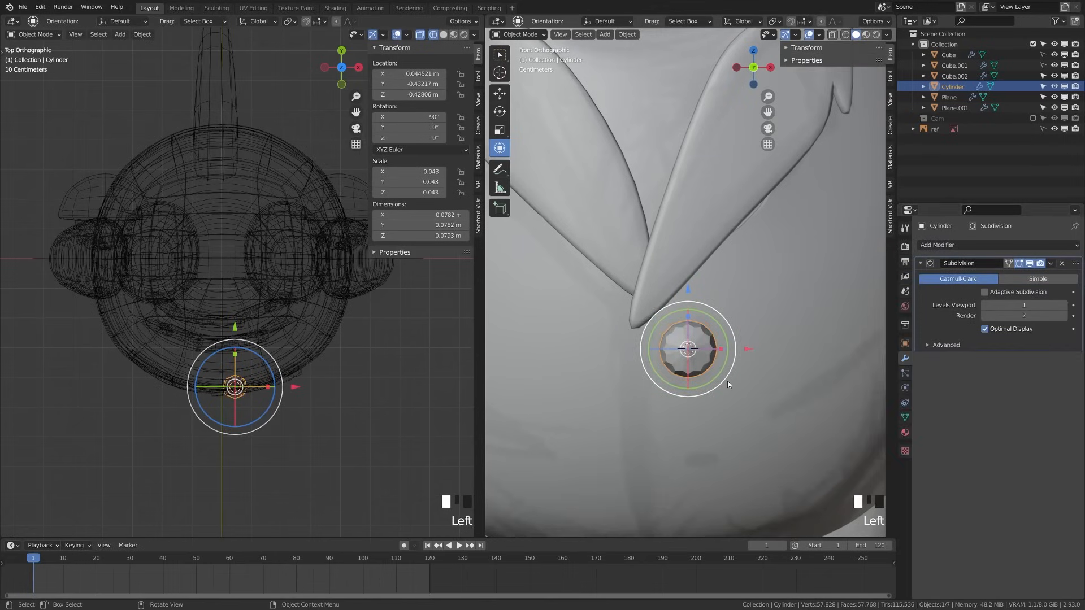
key("ctrl+s")
Select the button's front edge loop from the side view and bevel it
key("KP_3")
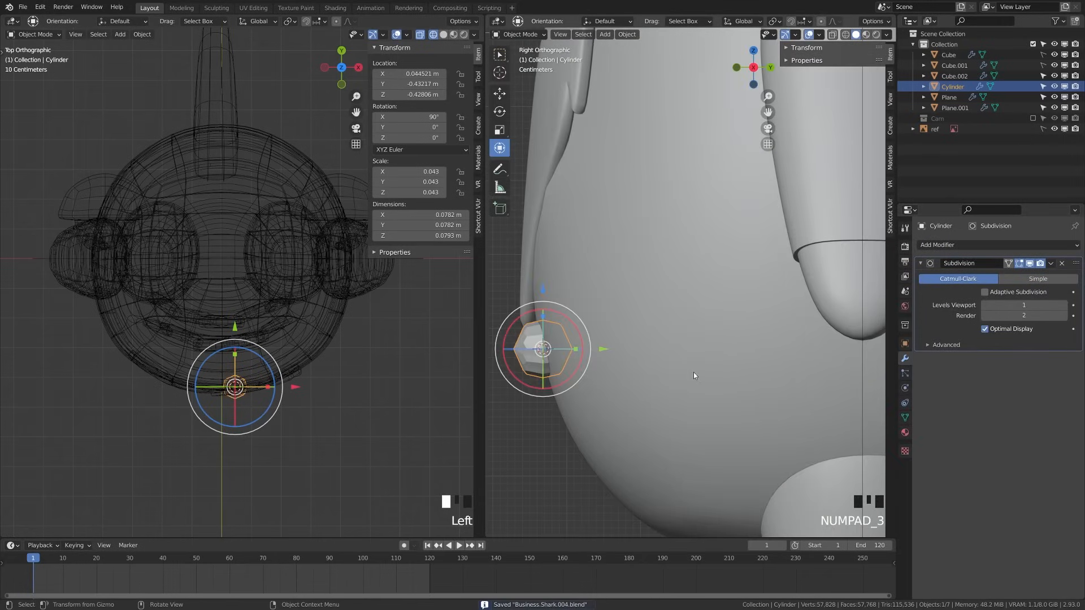
middle_click_drag(549, 352, 680, 329, "shift")
key("Tab")
scroll(672, 340, "up", 1)
key("a")
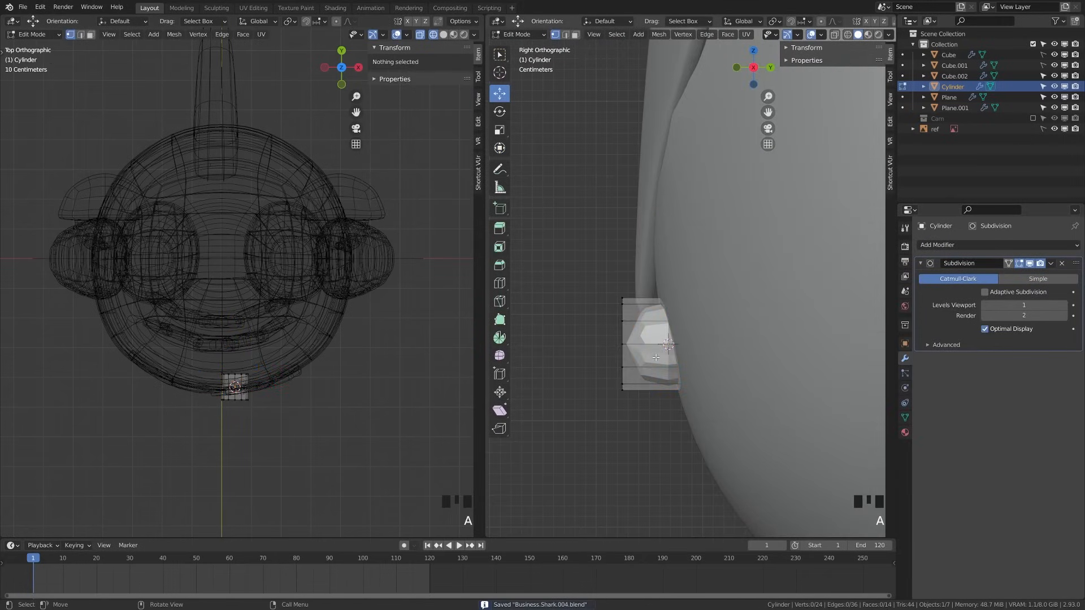
middle_click_drag(642, 366, 666, 369)
left_click(667, 370, "alt+shift")
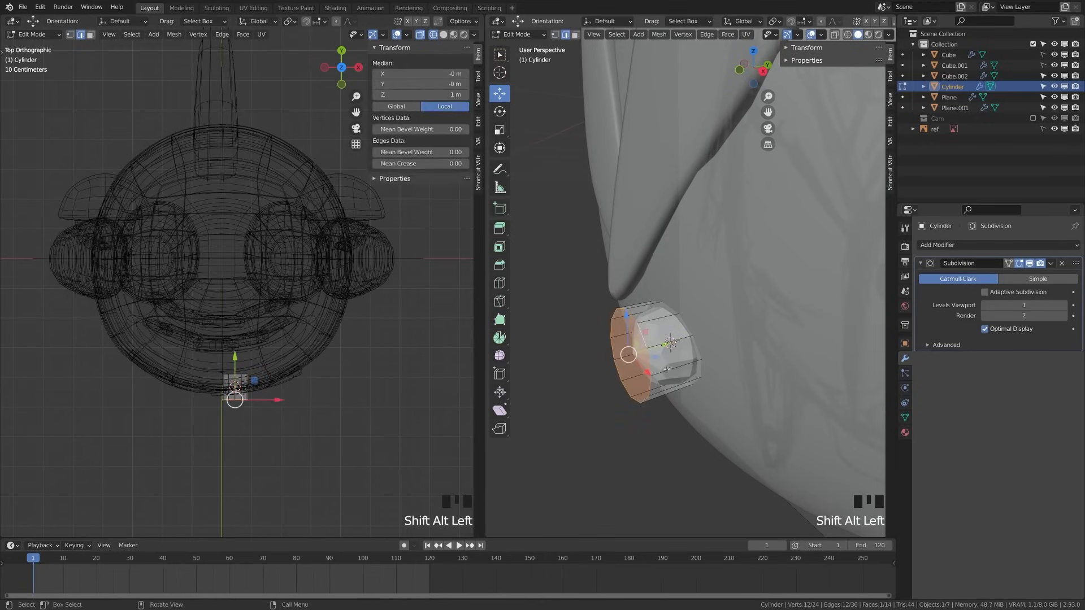
key("ctrl+b")
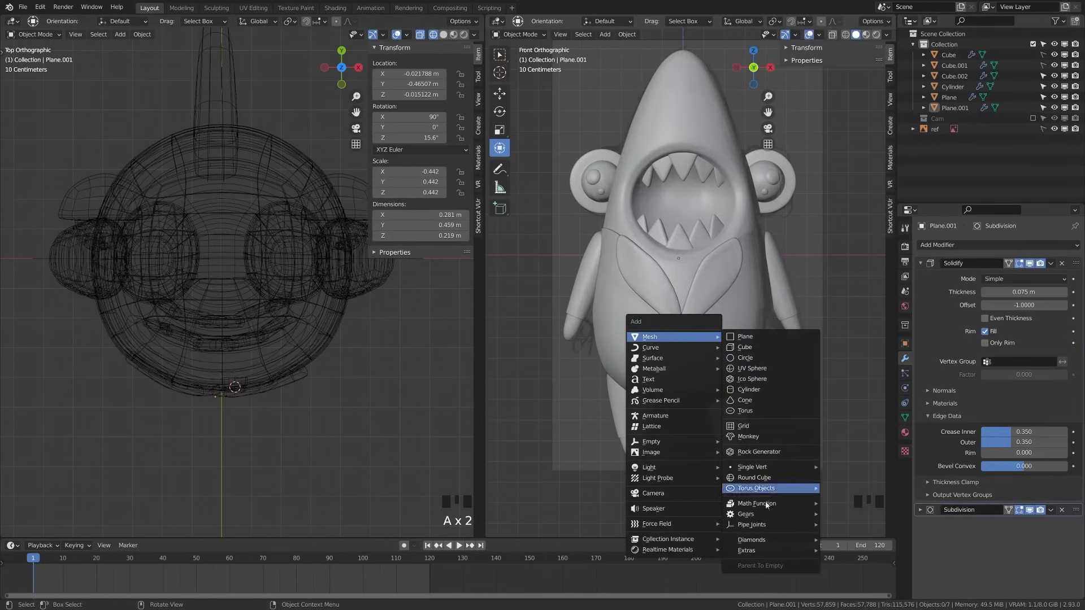
Add a Round Cube with Arc set to 4 and shade it smooth
left_click(754, 477)
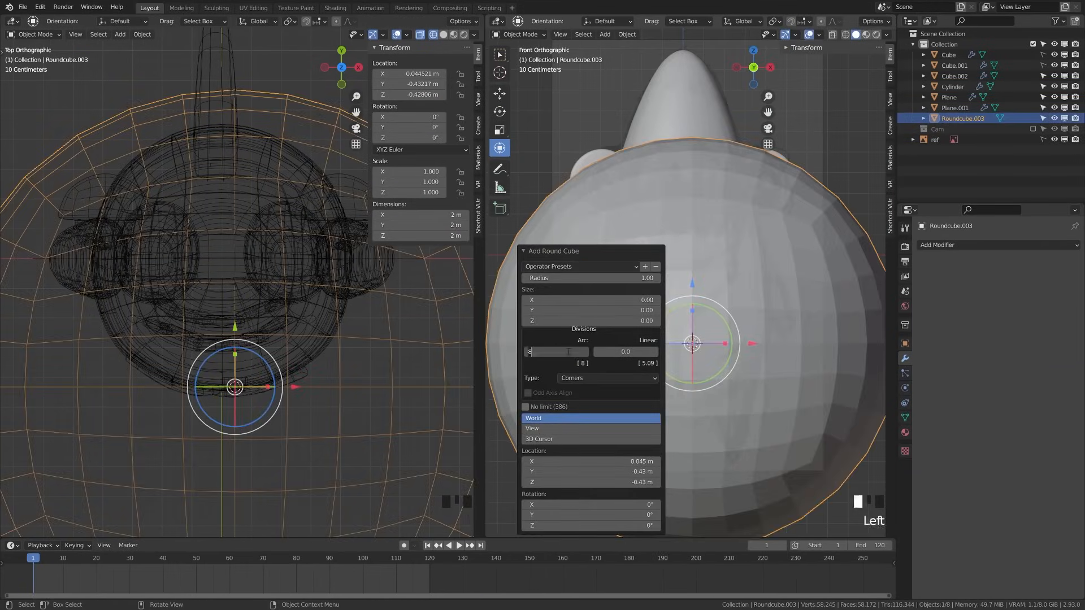
type("4")
key("Return")
right_click(772, 290)
left_click(771, 292)
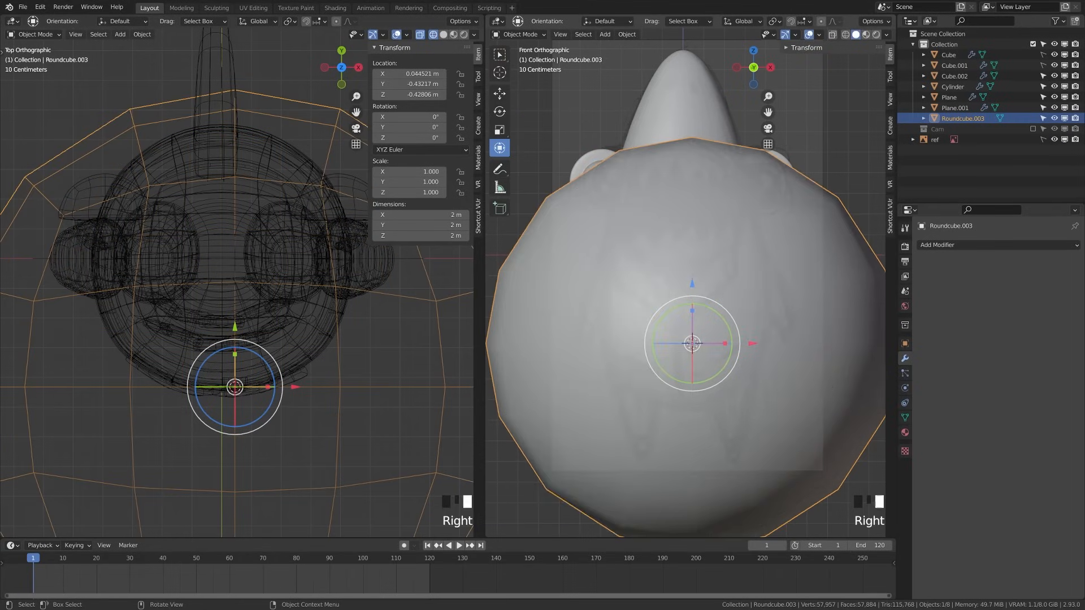
Shrink the round cube, place it at the collar and flatten it along Y into a knot
key("s")
left_click(715, 351)
key("g")
left_click(703, 287)
scroll(703, 288, "up", 6)
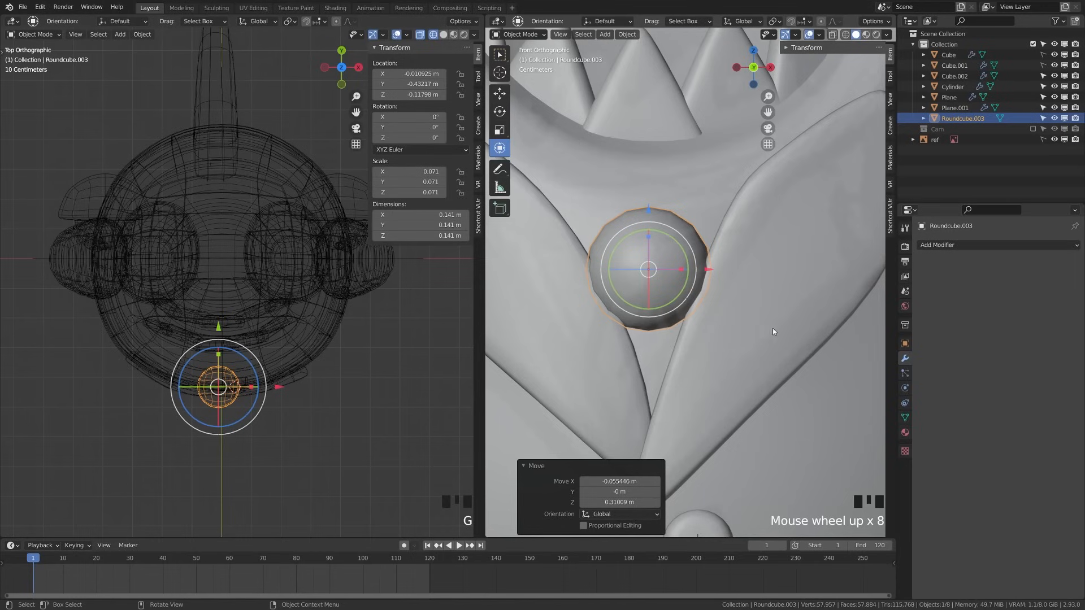
key("s")
key("y")
left_click(305, 435)
key("g")
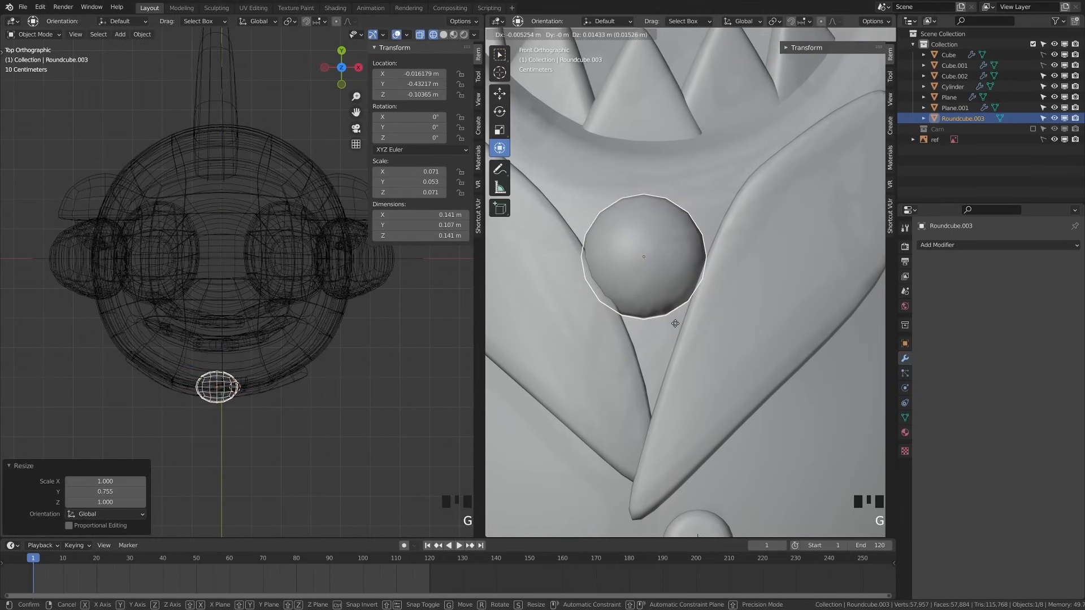
left_click(674, 325)
Reselect the knot and the collar piece, and save the file
key("alt+a")
scroll(675, 325, "down", 5)
left_click(651, 285)
key("s")
key("z")
left_click(644, 299)
key("ctrl+s")
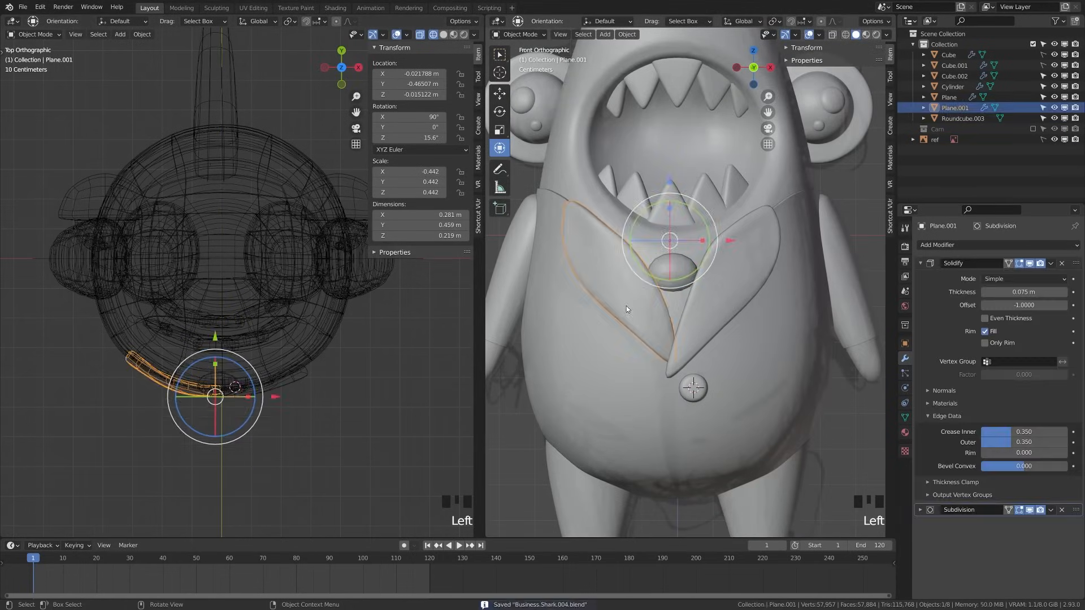
Add a plane for the tie and rotate it 90° on the X axis
key("a")
key("a")
key("shift+a")
left_click(714, 301)
key("r")
key("9")
key("0")
key("x")
key("Return")
Give the plane a Solidify modifier and move it to the shark's centre
scroll(713, 300, "down", 6)
left_click(948, 247)
left_click(863, 424)
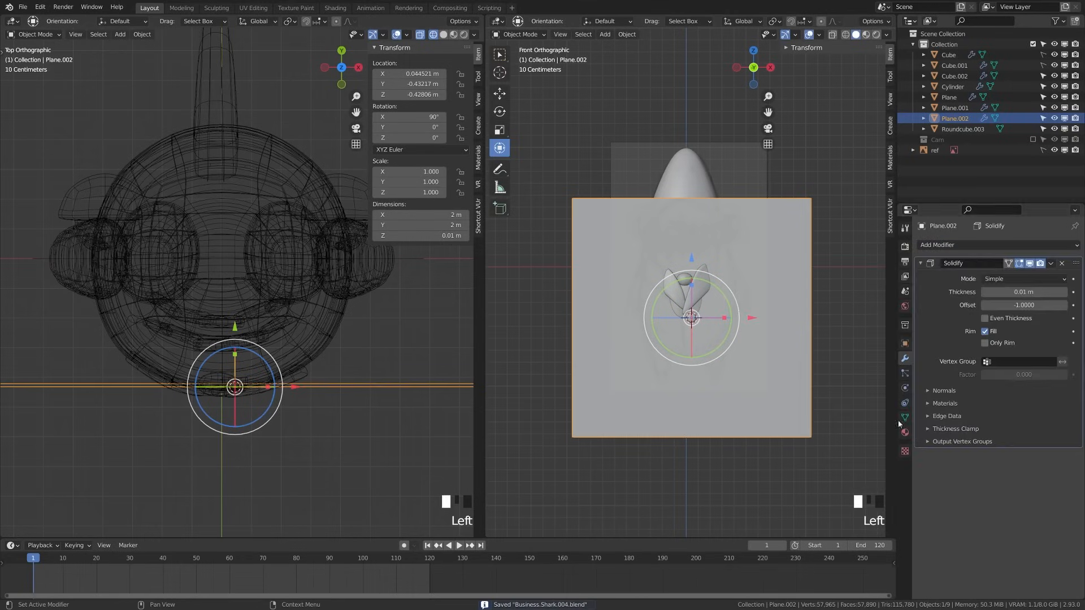
key("g")
left_click(758, 298)
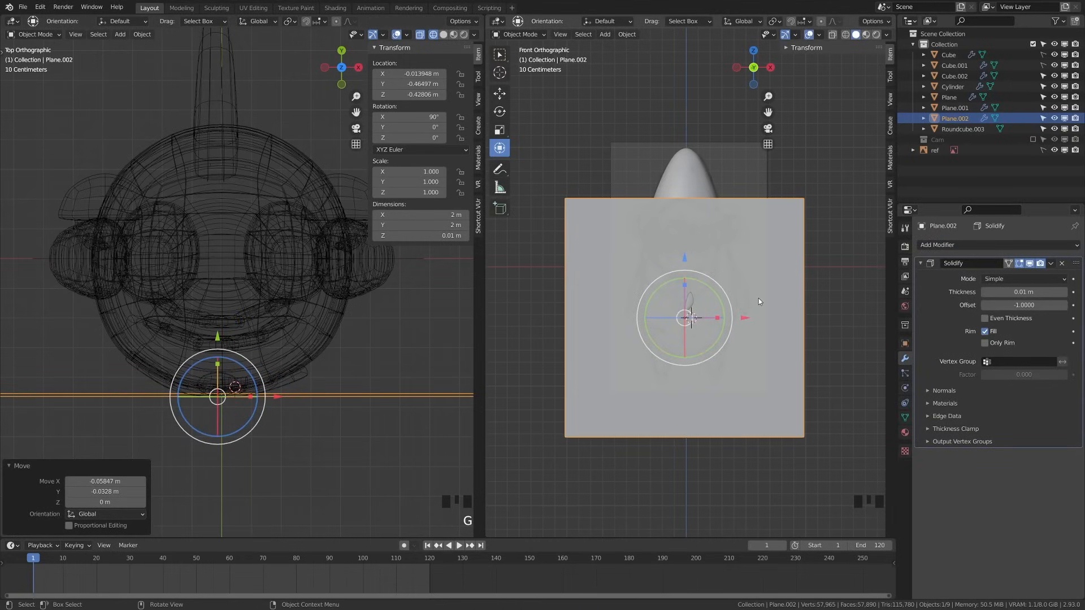
Merge the plane's top vertices into a point and narrow the triangle's base
key("Tab")
key("z")
left_click(565, 199)
left_click(803, 199, "shift")
key("q")
left_click(798, 201)
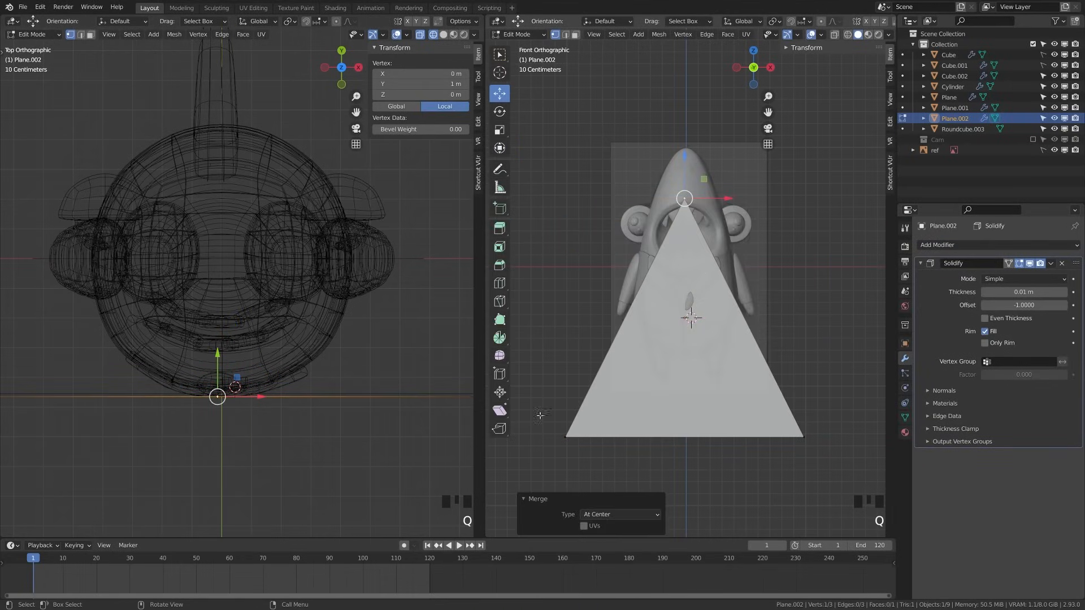
left_click_drag(540, 415, 823, 452)
key("s")
left_click(717, 437)
key("Tab")
Undo to the square plane, then taper it by narrowing its top and bottom edges
scroll(806, 403, "up", 5)
key("ctrl+z")
key("ctrl+z")
key("ctrl+z")
key("ctrl+z")
key("ctrl+z")
key("ctrl+z")
key("ctrl+z")
scroll(826, 286, "down", 4)
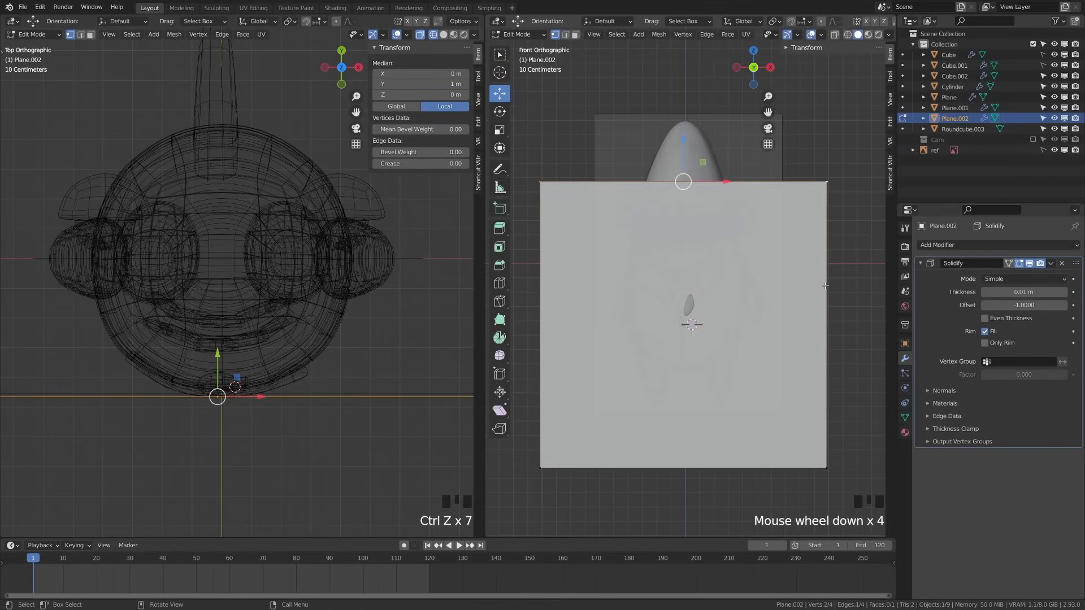
key("s")
left_click(707, 211)
key("a")
left_click_drag(516, 461, 848, 487)
key("s")
left_click(760, 418)
key("Tab")
Save, then shrink the tie and raise it vertically beneath the knot
key("ctrl+s")
key("s")
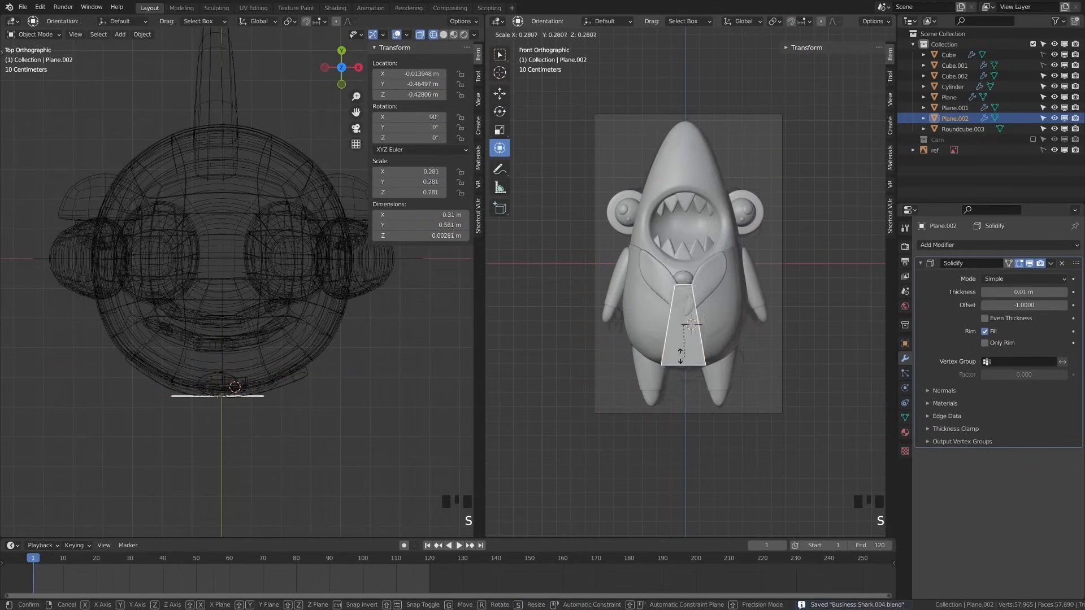
left_click(682, 347)
scroll(691, 282, "up", 7)
key("g")
key("z")
left_click(691, 288)
scroll(691, 294, "up", 1)
Set the Solidify thickness to 0.1 and adjust the tie's depth from a side view
left_click(1022, 293)
type("0.1")
key("Return")
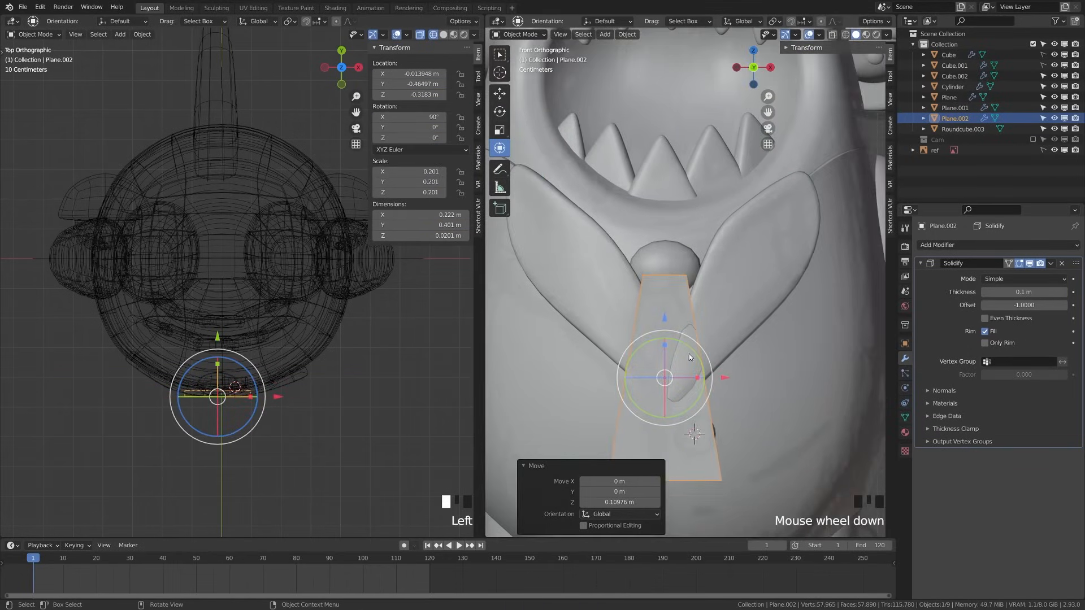
middle_click_drag(690, 353, 639, 361, "alt")
left_click_drag(585, 386, 595, 386)
key("ctrl+s")
middle_click_drag(595, 386, 633, 390)
left_click_drag(623, 406, 630, 404)
middle_click_drag(629, 404, 679, 399, "alt")
Select the tie's bottom four vertices in X-ray front view and delete them
key("Tab")
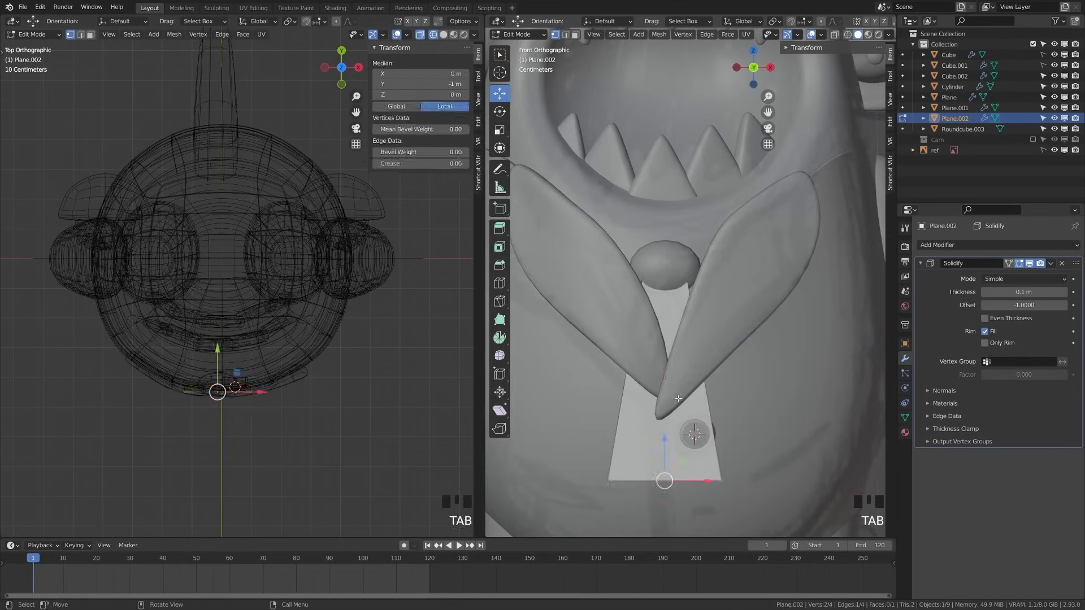
key("ctrl+r")
key("Tab")
scroll(611, 405, "down", 1)
key("g")
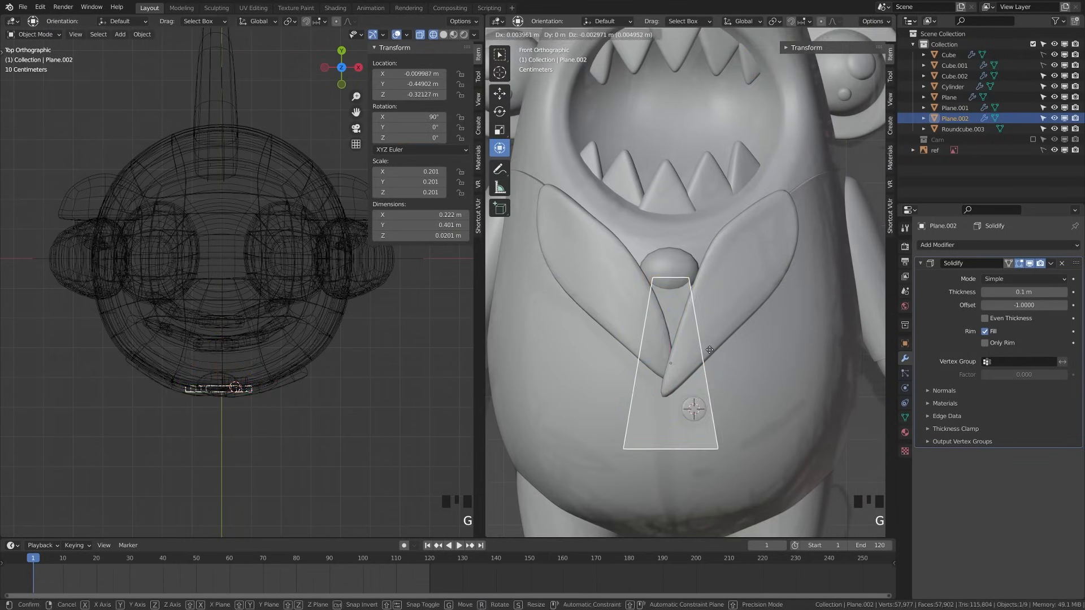
right_click(737, 424)
key("Tab")
key("z")
key("KP_1")
left_click_drag(613, 375, 745, 452)
key("x")
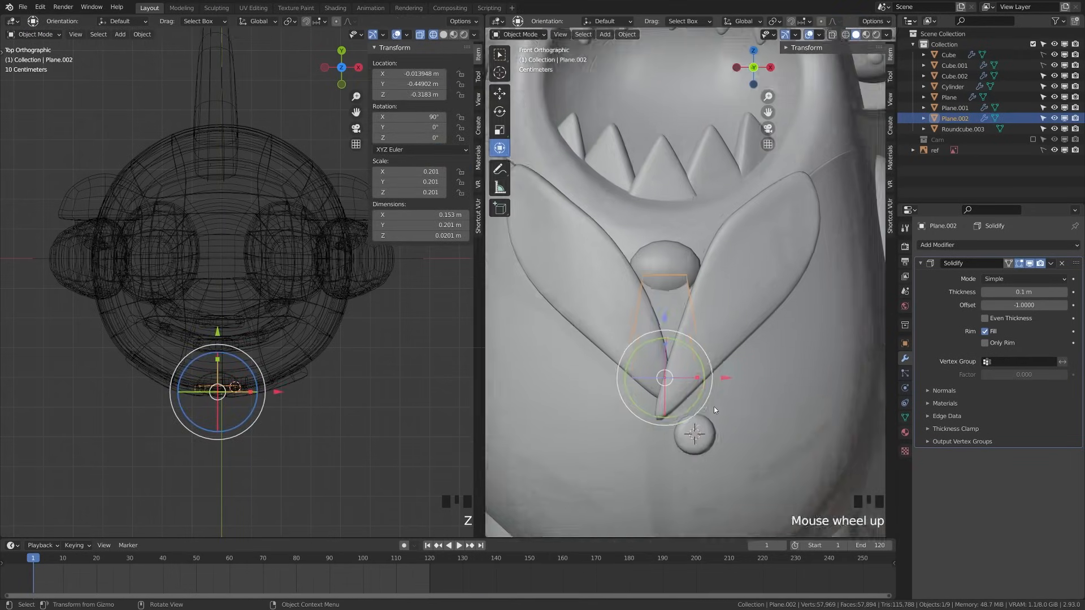
scroll(714, 406, "up", 2)
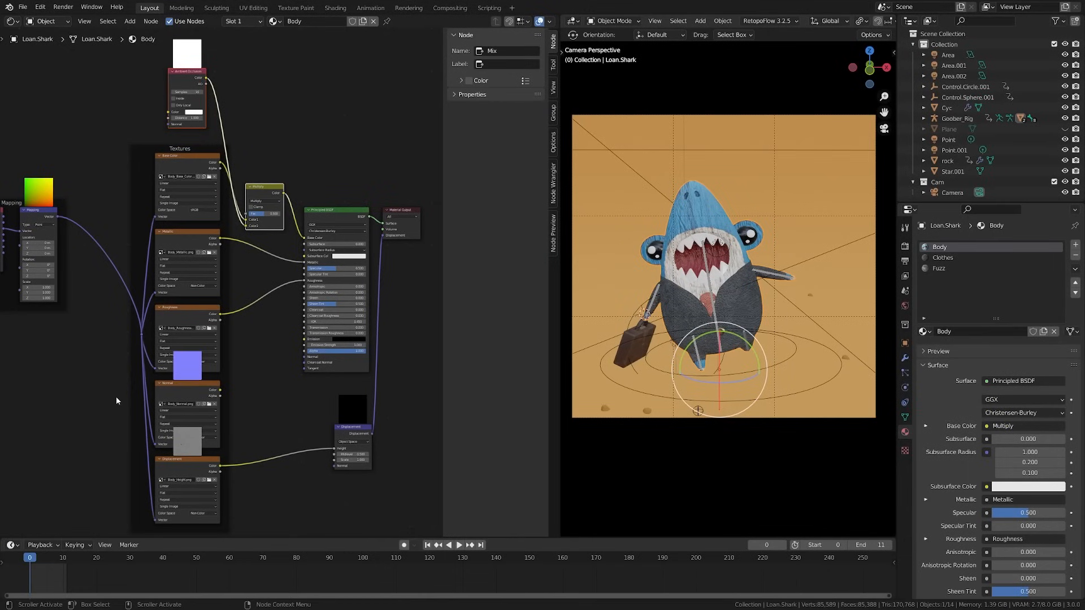
Pan and zoom through the Body material's Multiply, Principled BSDF and texture nodes
mouse_move(117, 402)
middle_mouse_down()
mouse_move(145, 406)
mouse_move(120, 407)
middle_mouse_up()
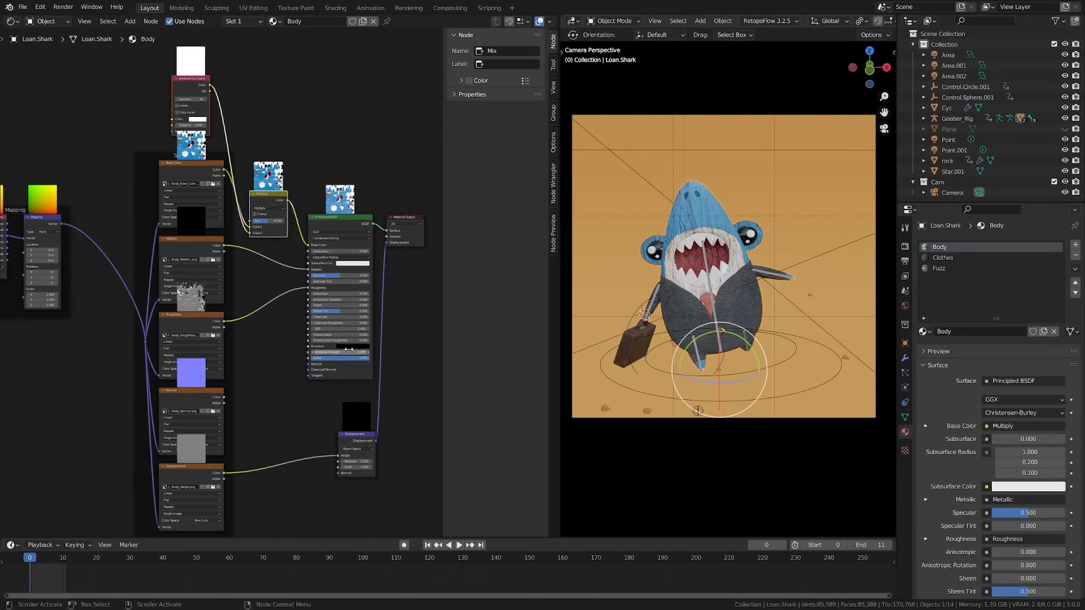
middle_click_drag(349, 349, 315, 309)
scroll(315, 310, "up", 4)
scroll(276, 269, "up", 4)
middle_click_drag(180, 171, 202, 352)
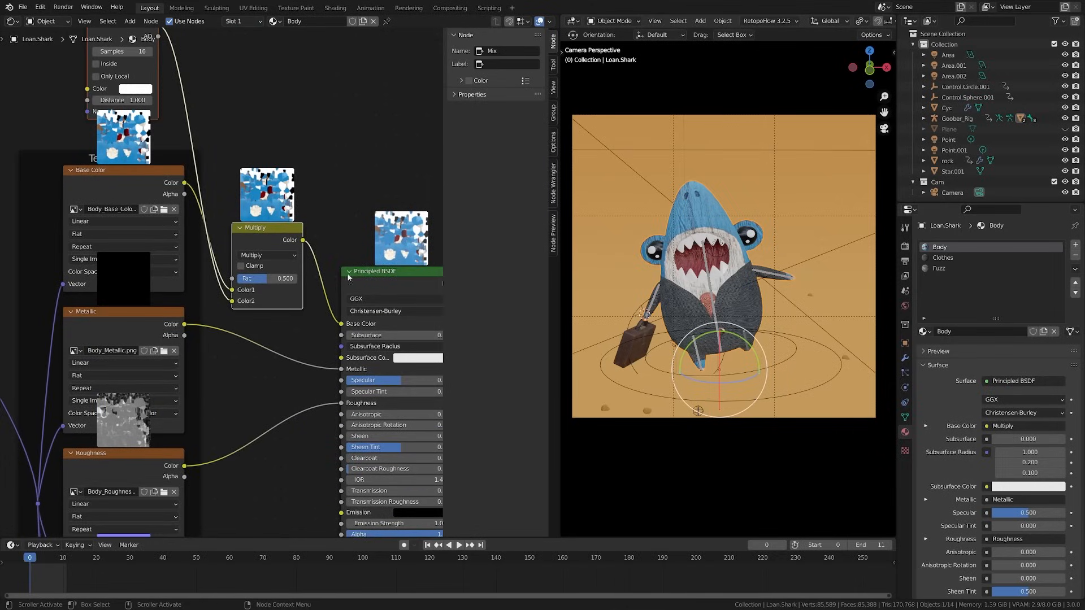
middle_click_drag(349, 277, 258, 262)
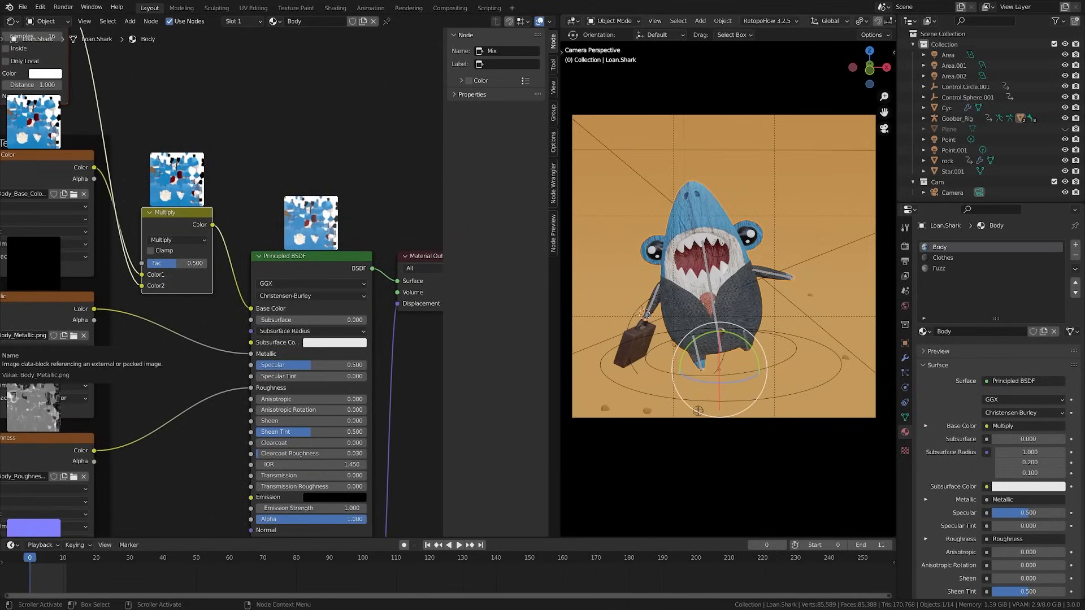